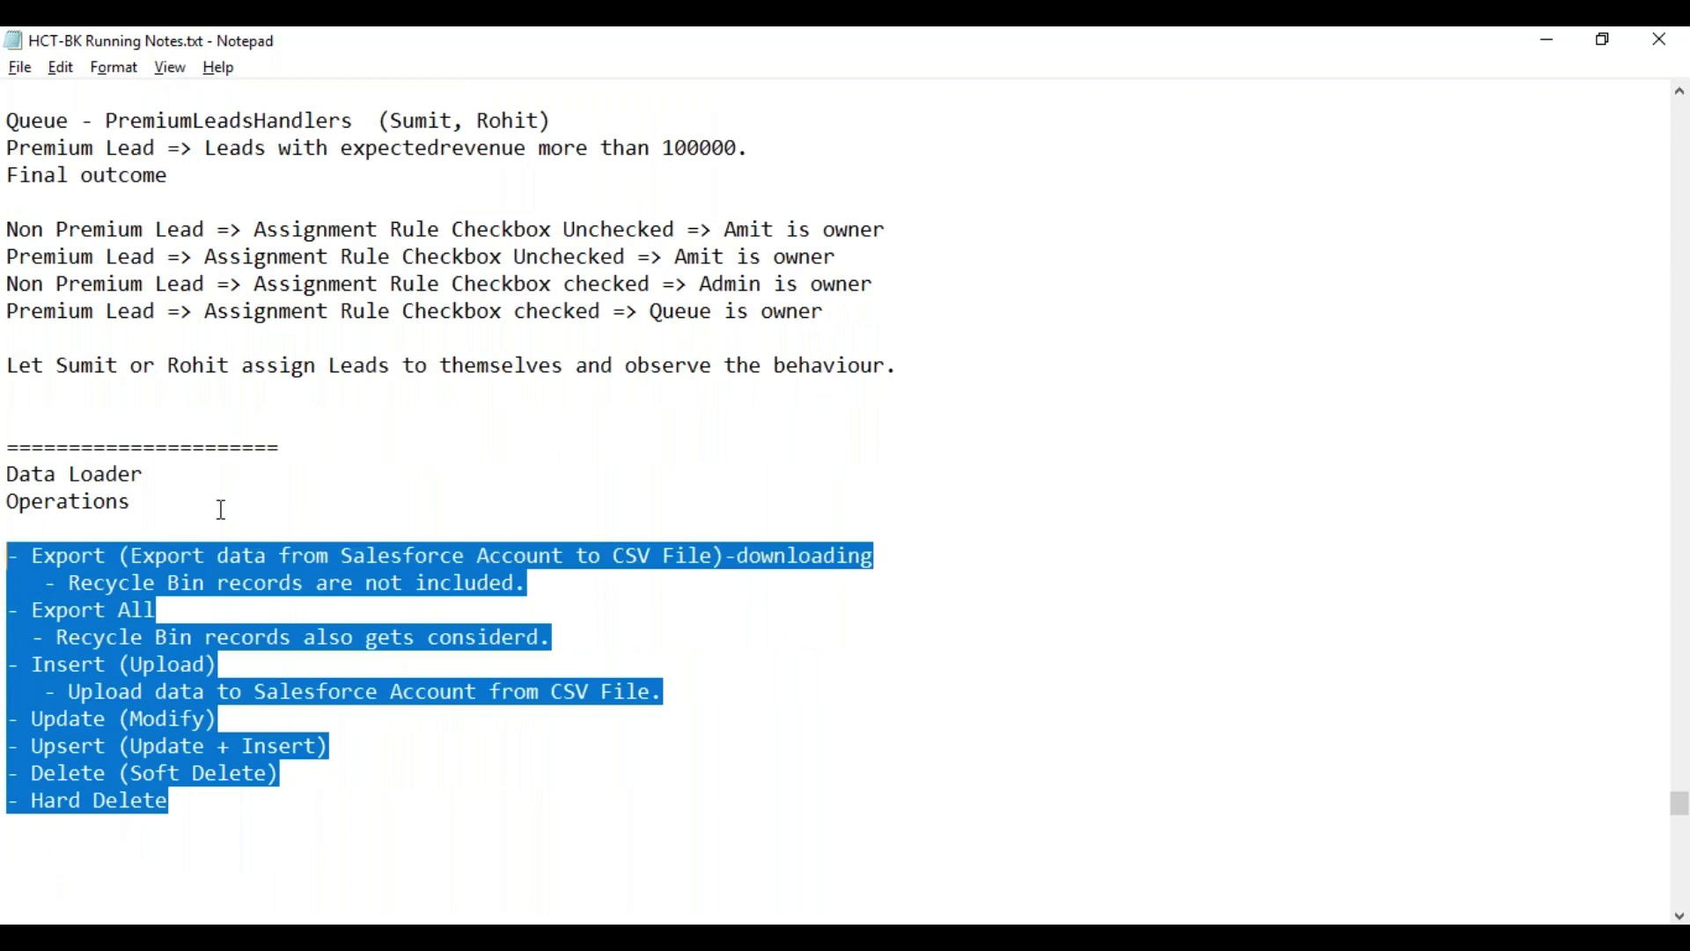
Add the line "Install Data Loader" below the list of Data Loader operations in the notes
left_click(50, 876)
type("Installa")
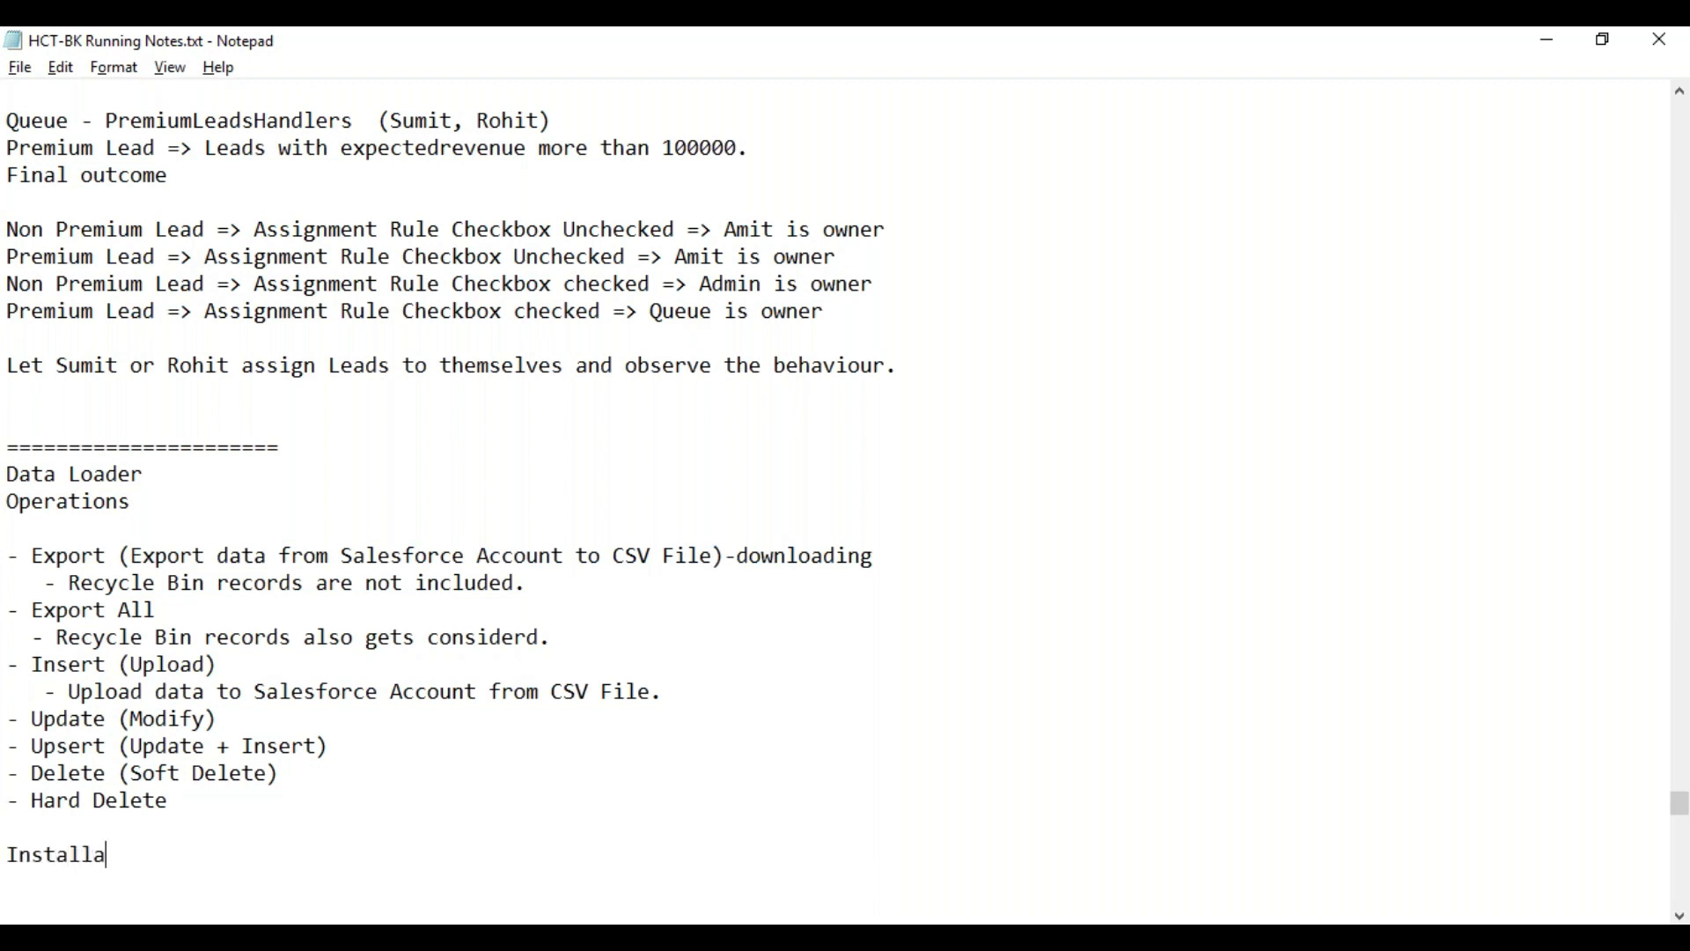
key("BackSpace")
type("Data Loader")
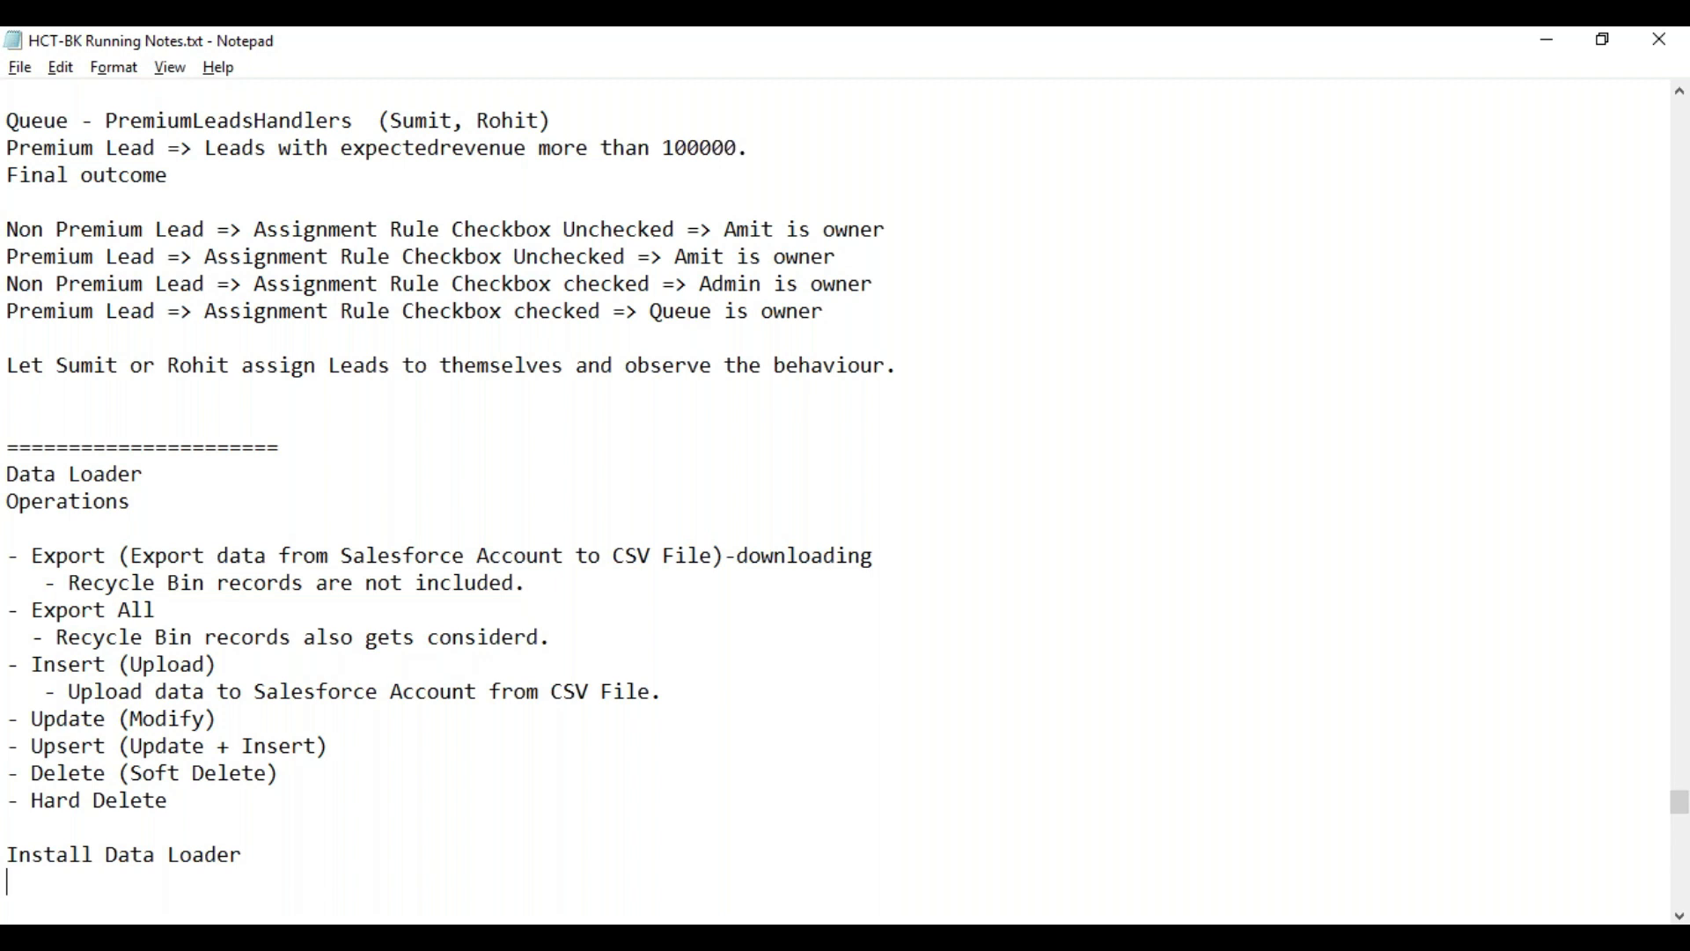
Add the note ".MSI earlier editon" after a blank line under the install heading, and start the following line with "Now"
type(", MS")
key("BackSpace")
key("BackSpace")
key("BackSpace")
key("BackSpace")
key("BackSpace")
type(".MSI")
type("earlier edi")
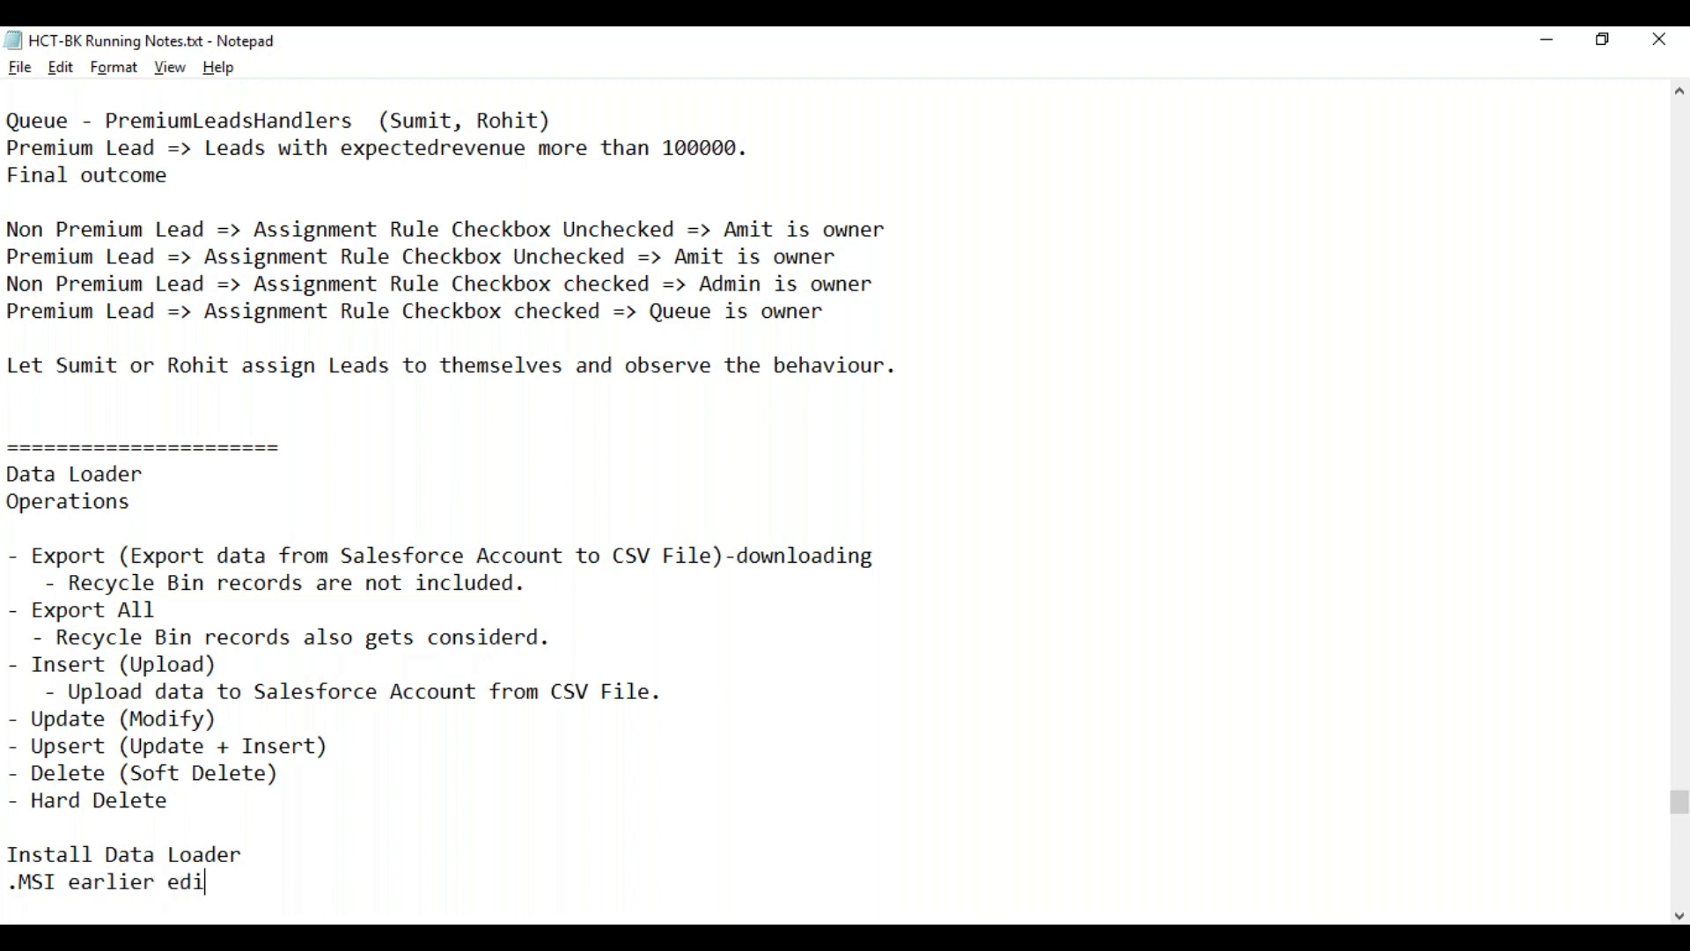
type("ton")
key("Return")
key("Return")
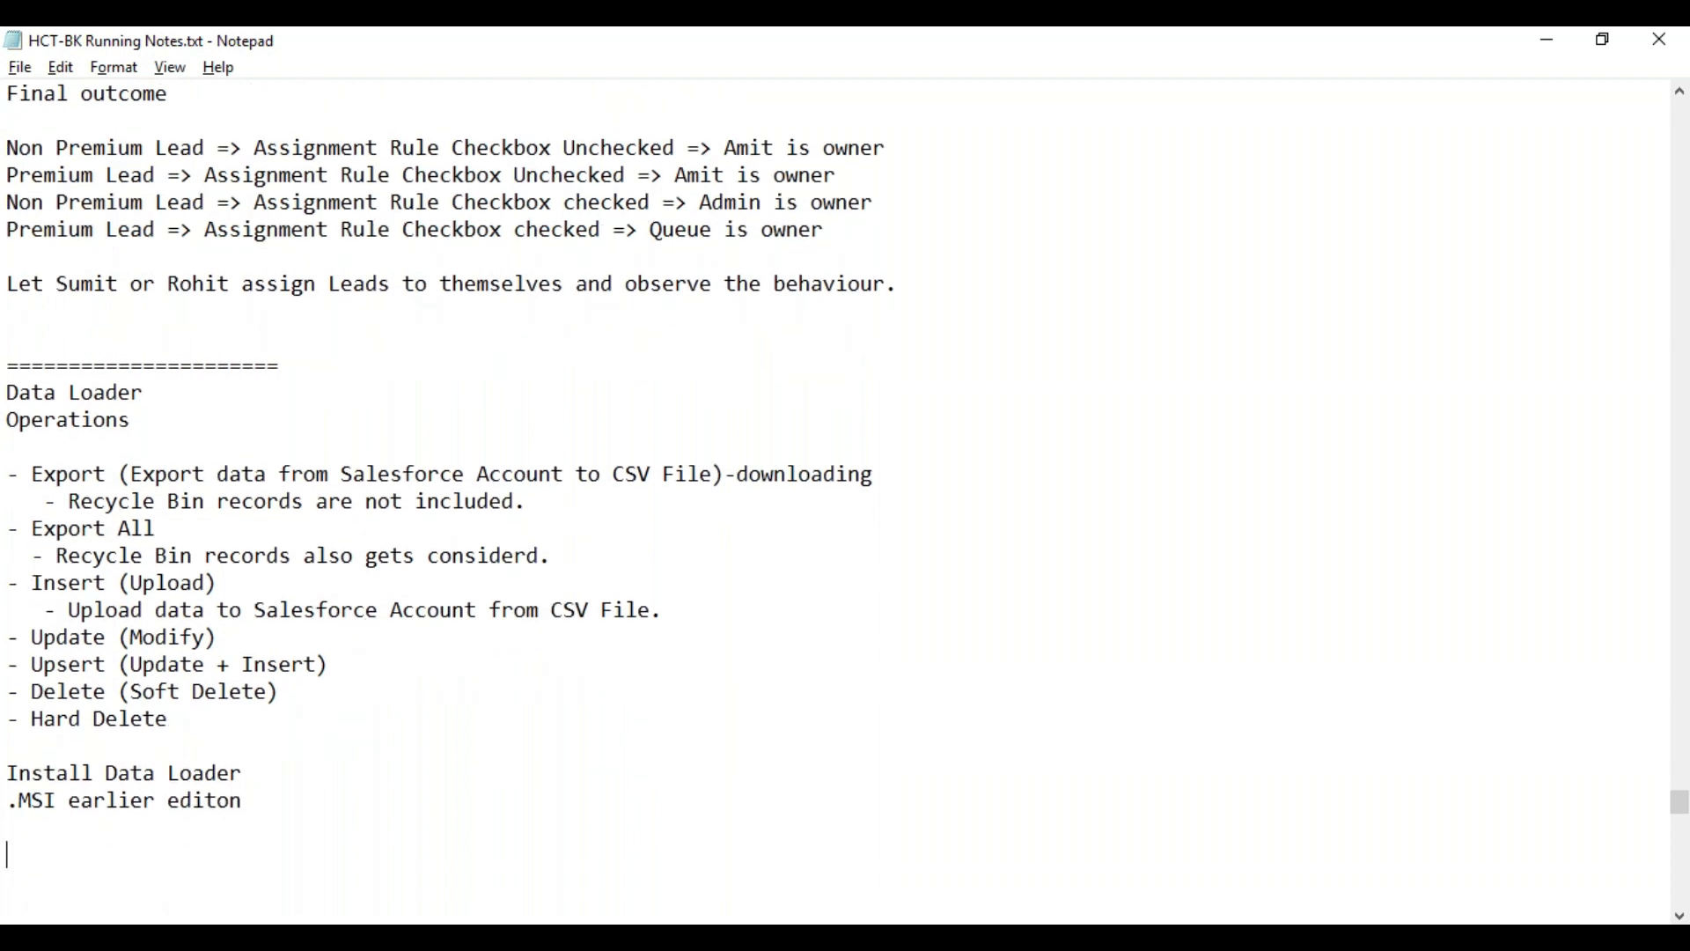
key("Up")
key("Up")
key("Return")
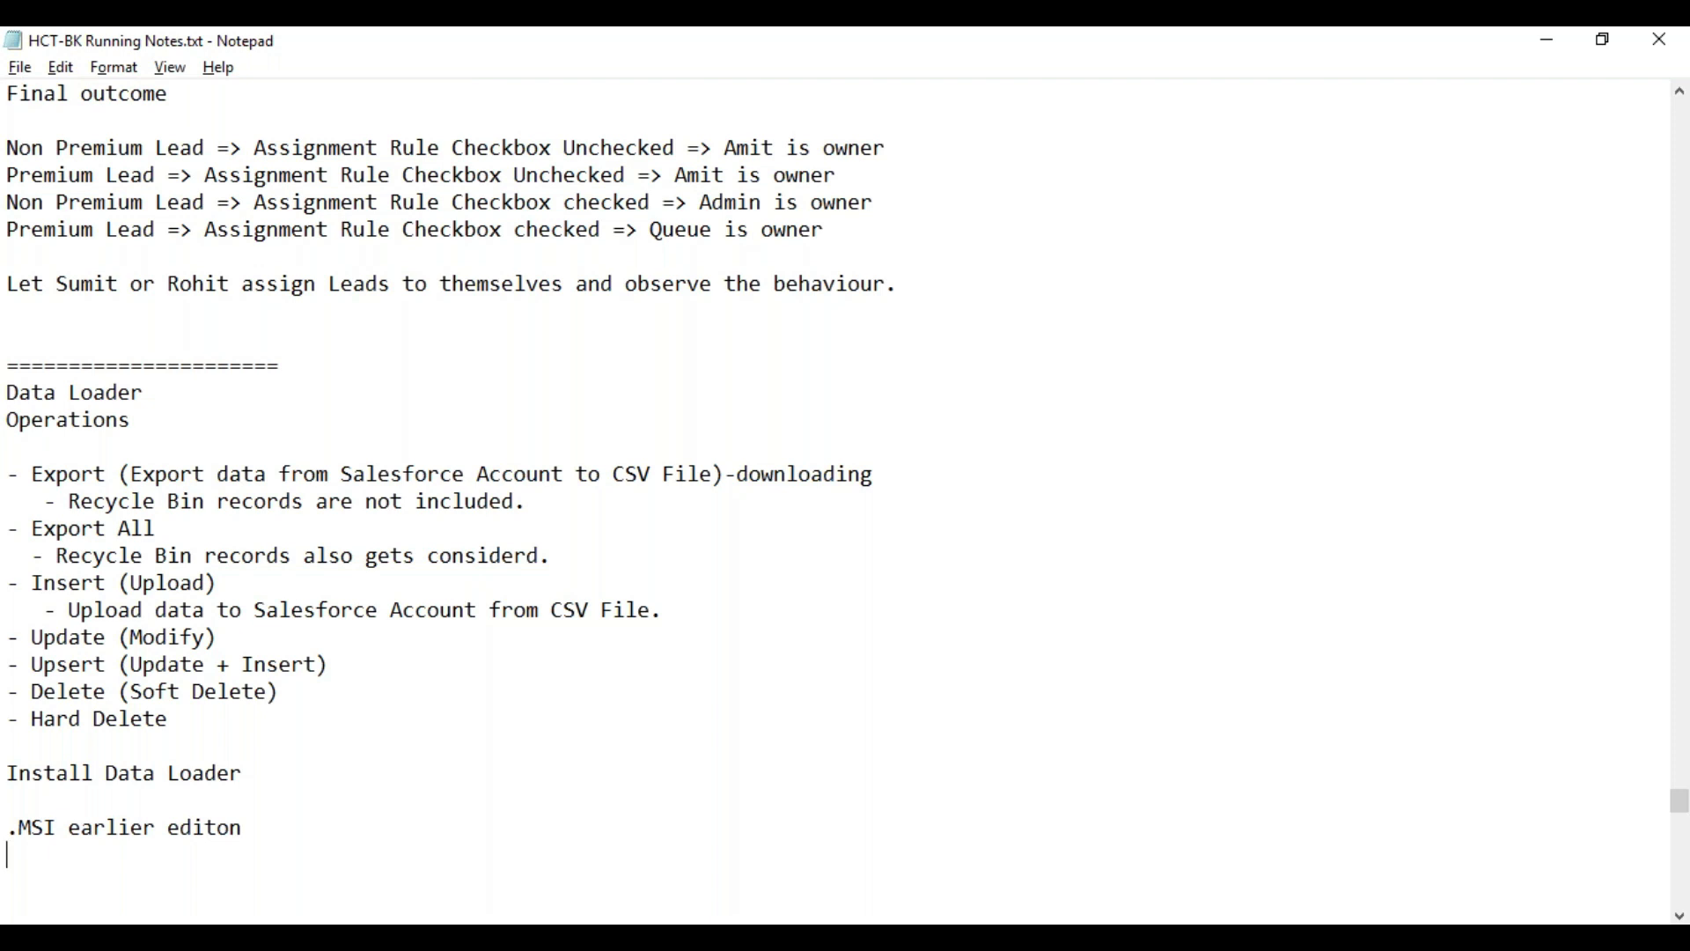
type("Now")
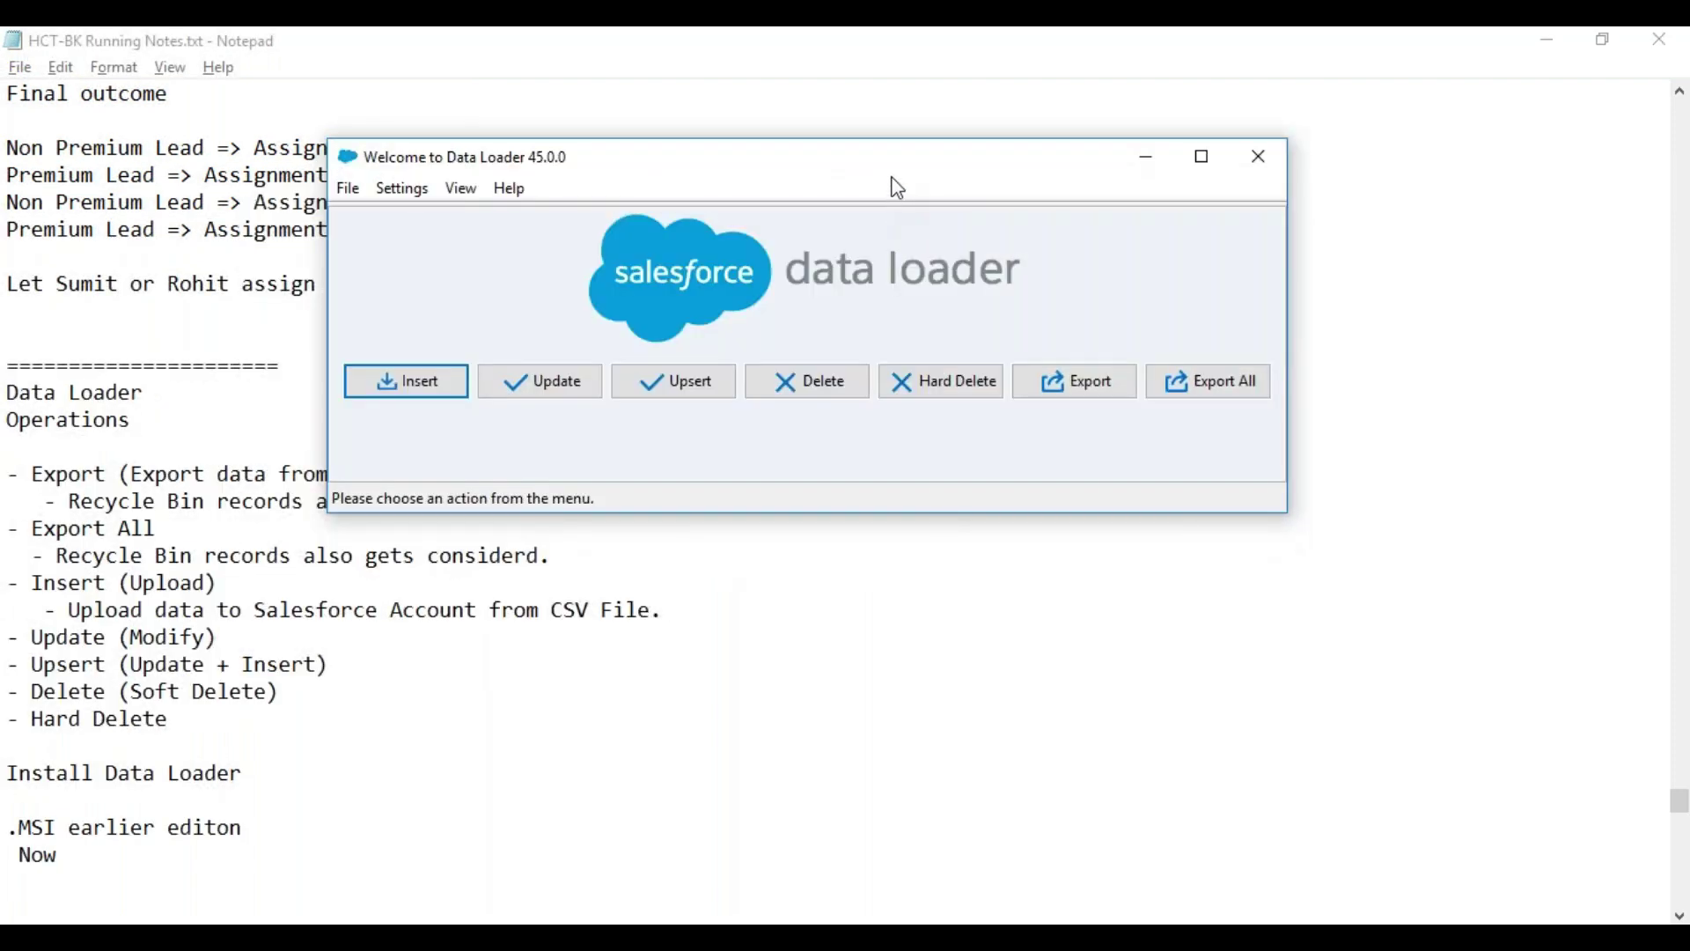
Search Windows for "data" to look up the installed Data Loader app, and return to the notes
key("super+c")
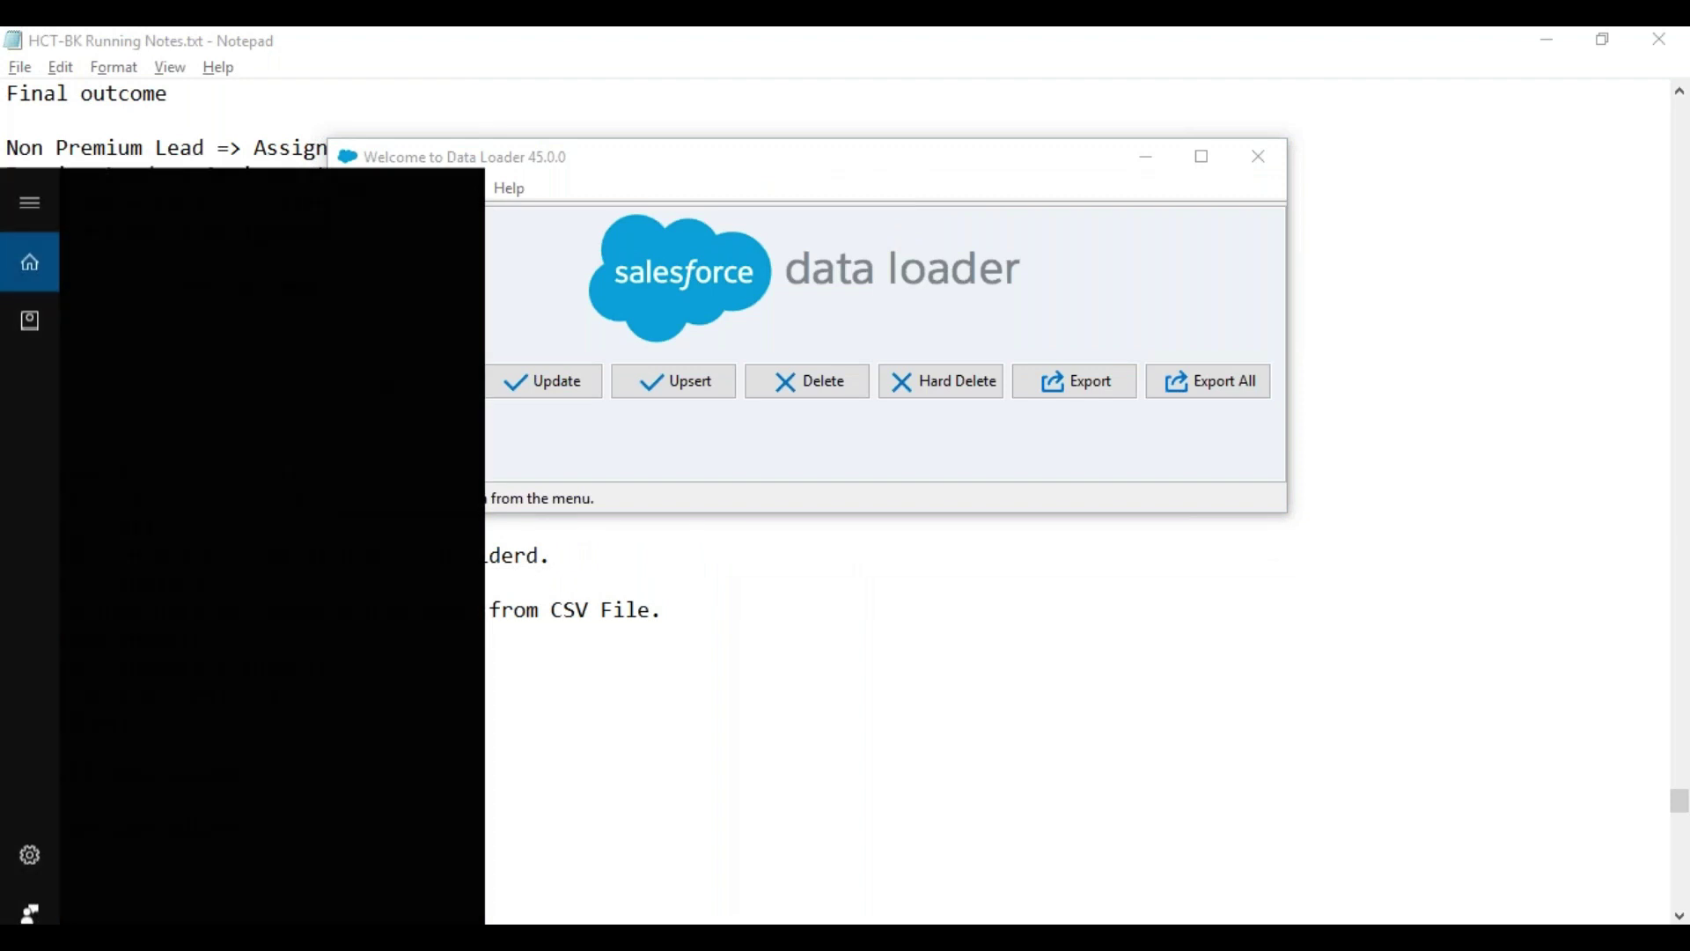
type("data")
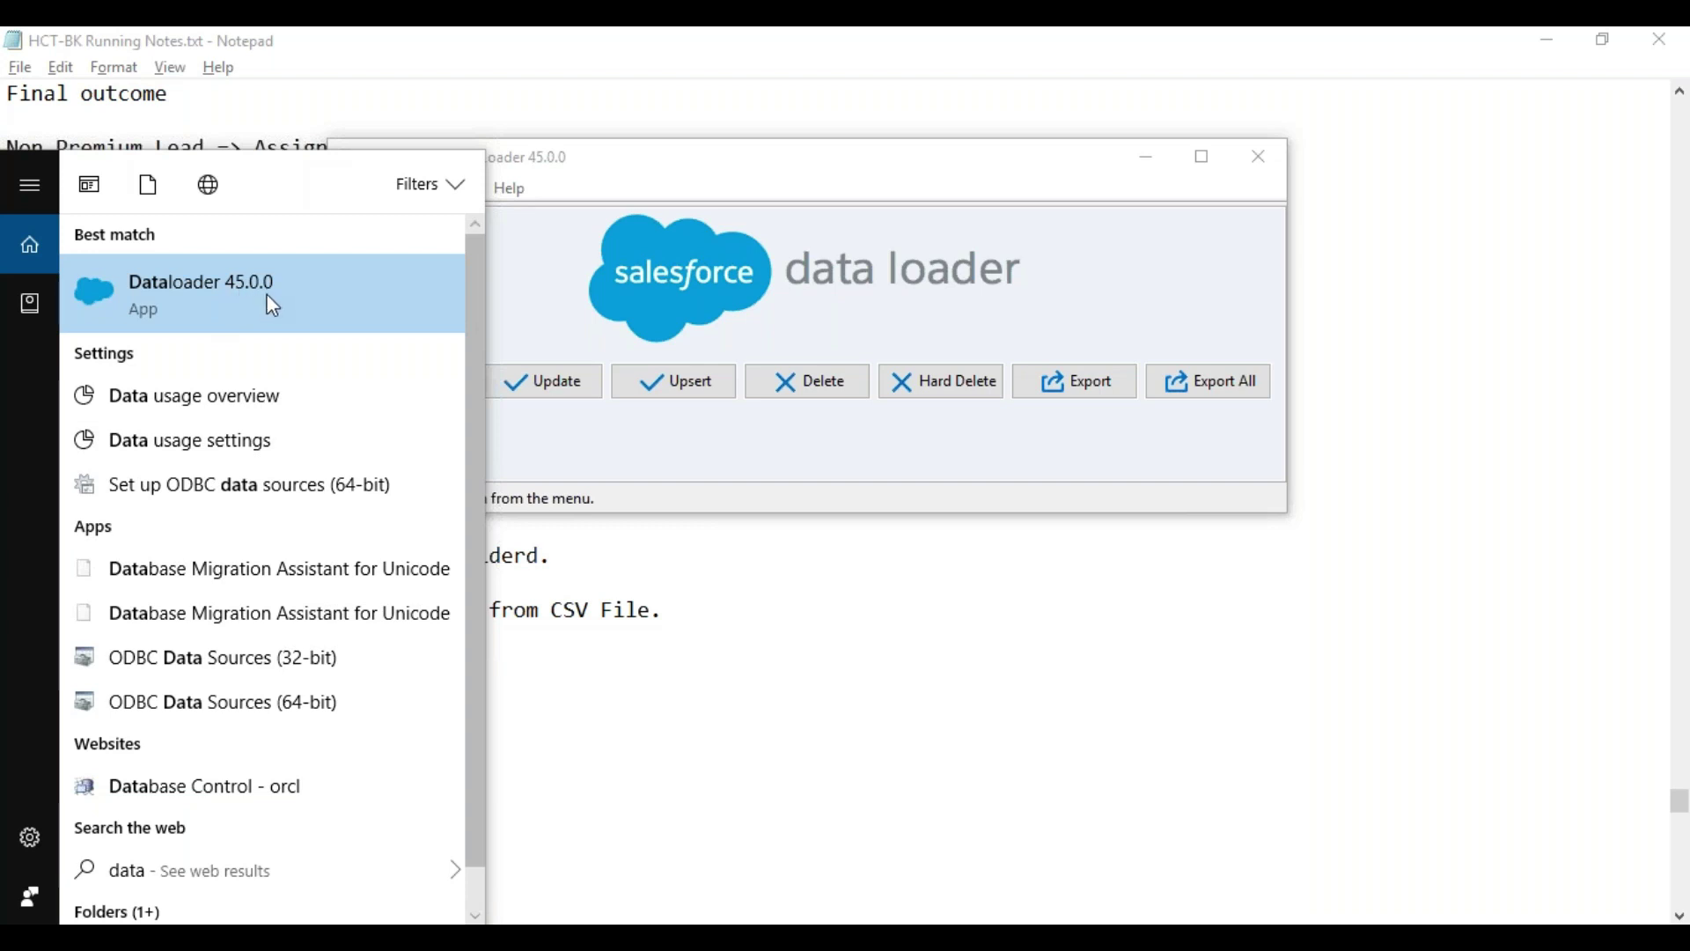
left_click(607, 732)
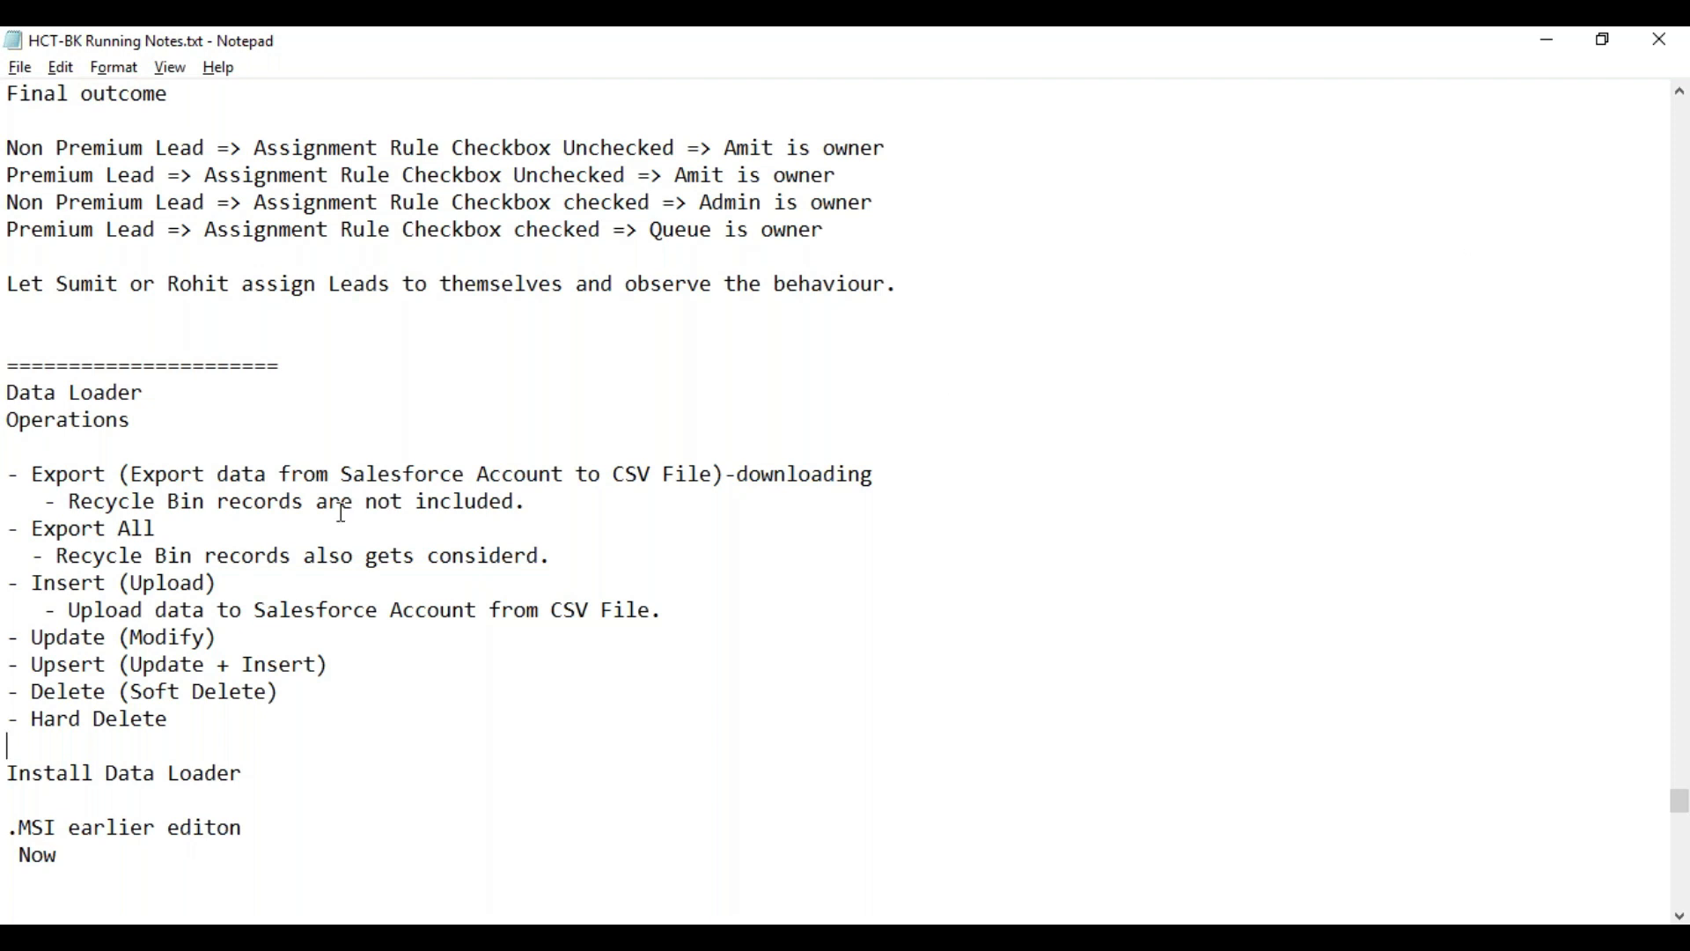
Complete the "Now" line with "Zulu's OPen JDK 11" and separate it from the .MSI note with a blank line
scroll(343, 512, "down", 1)
left_click(91, 784)
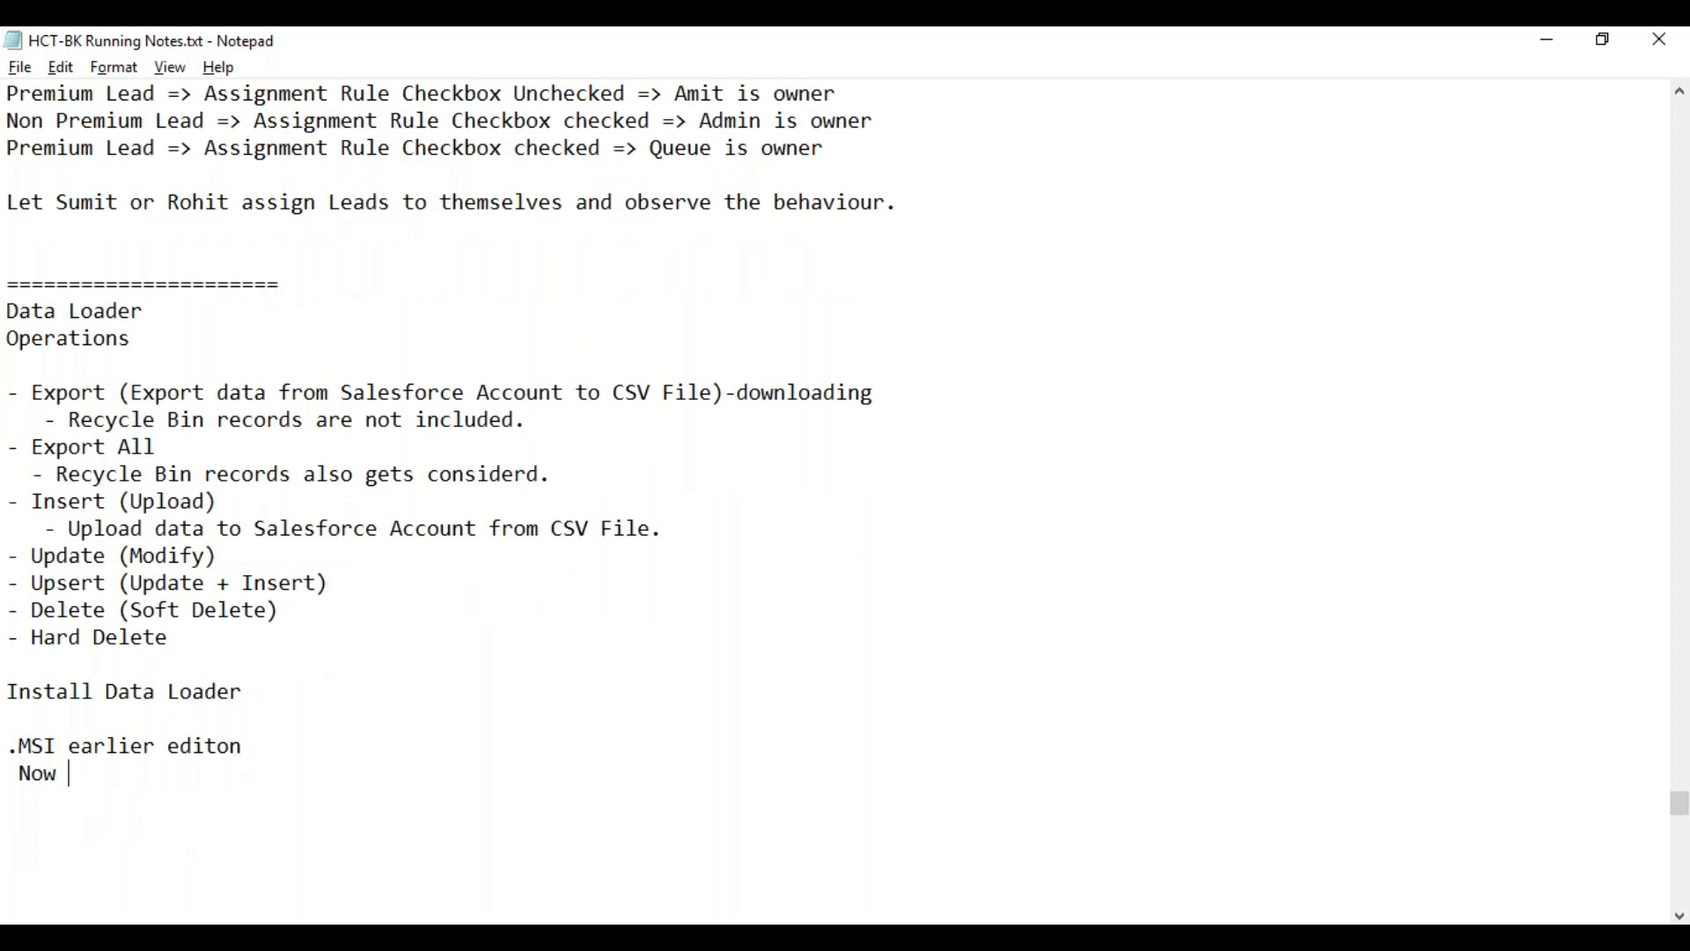
type("Zulu's OPen JDK 11")
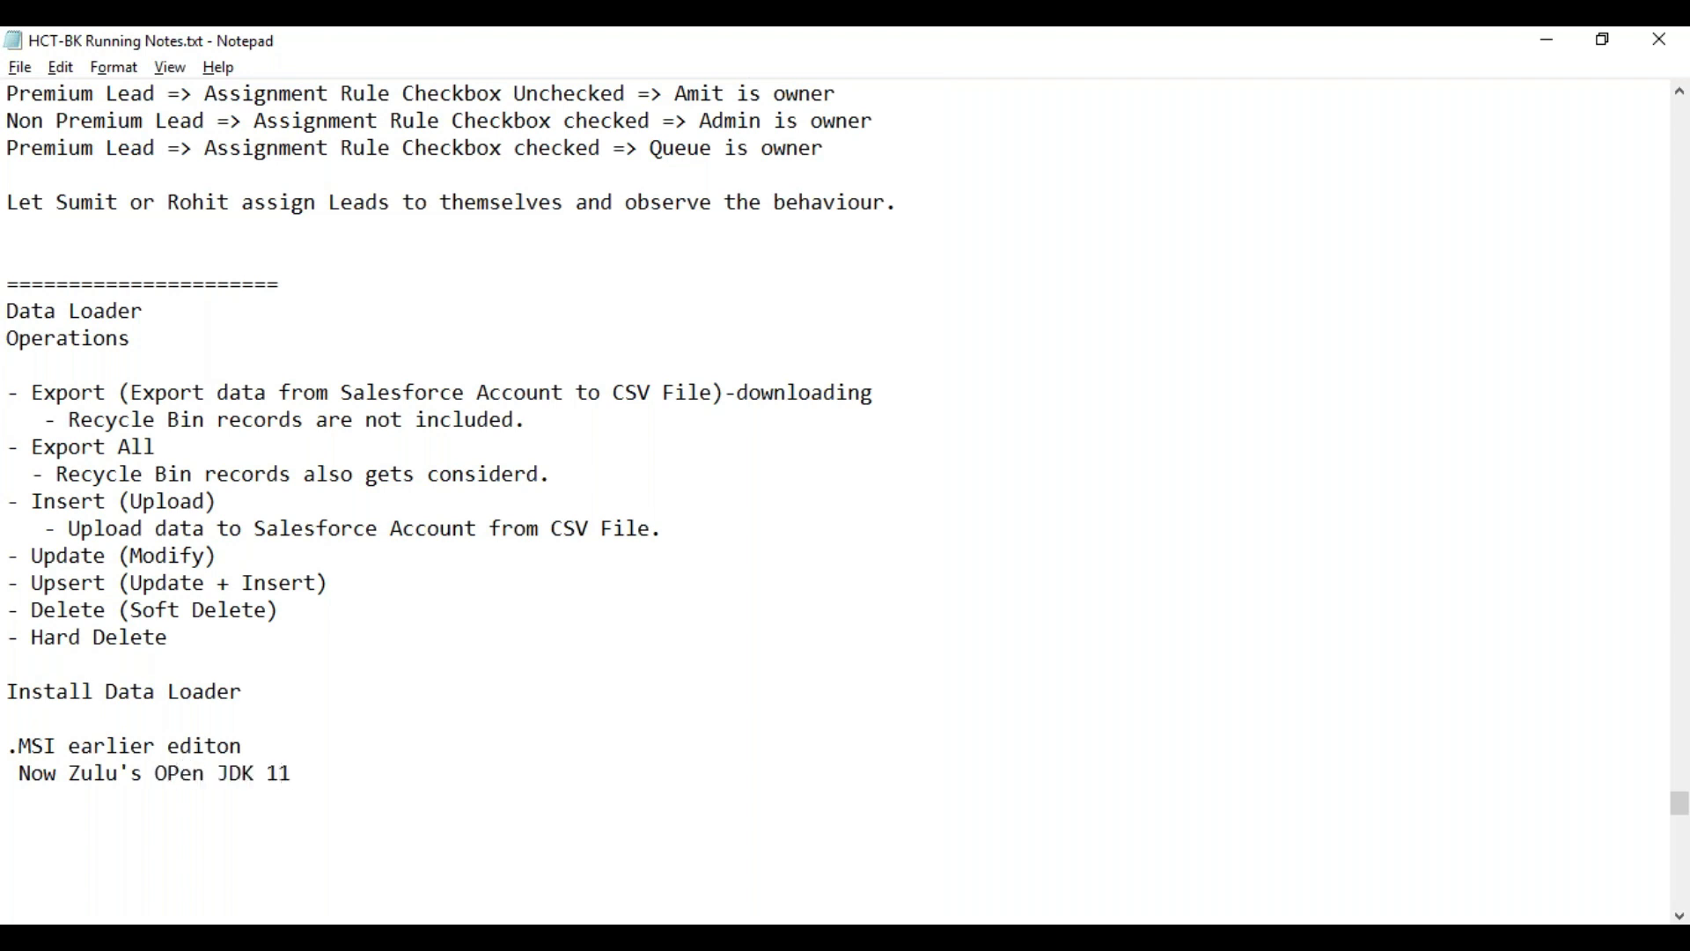
left_click(17, 772)
key("Return")
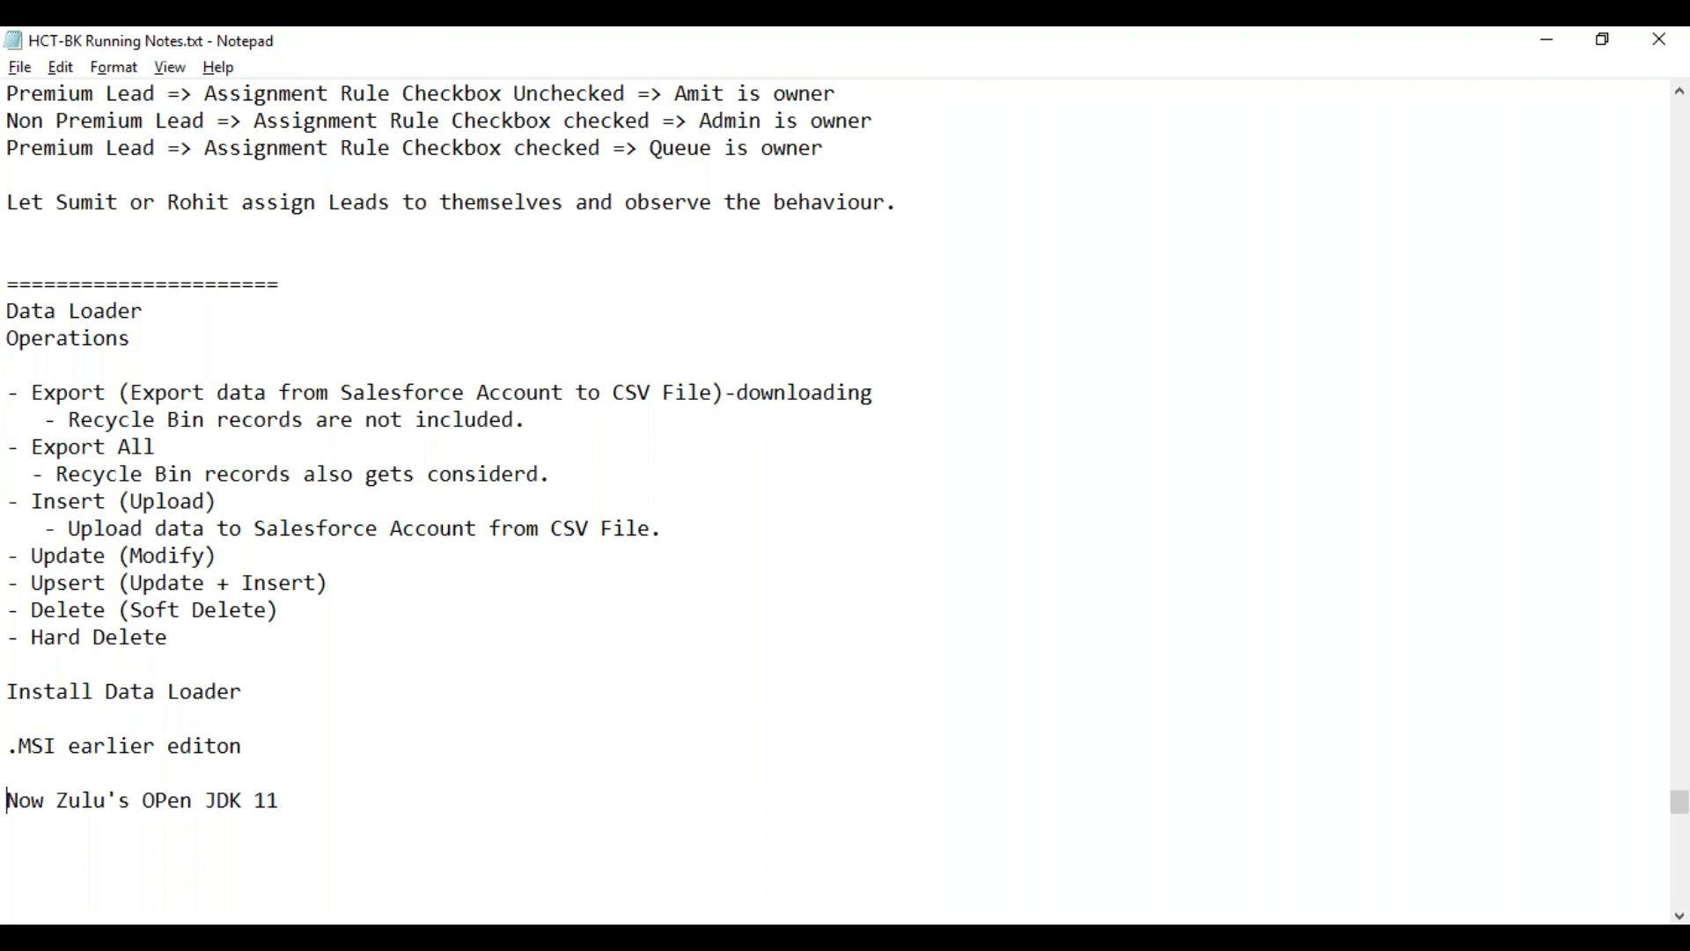
Highlight parts of the JDK note, bring up the Data Loader window and minimize it
left_click(60, 803)
double_click(76, 803)
left_click(272, 797)
double_click(272, 796)
left_click(310, 800)
key("Return")
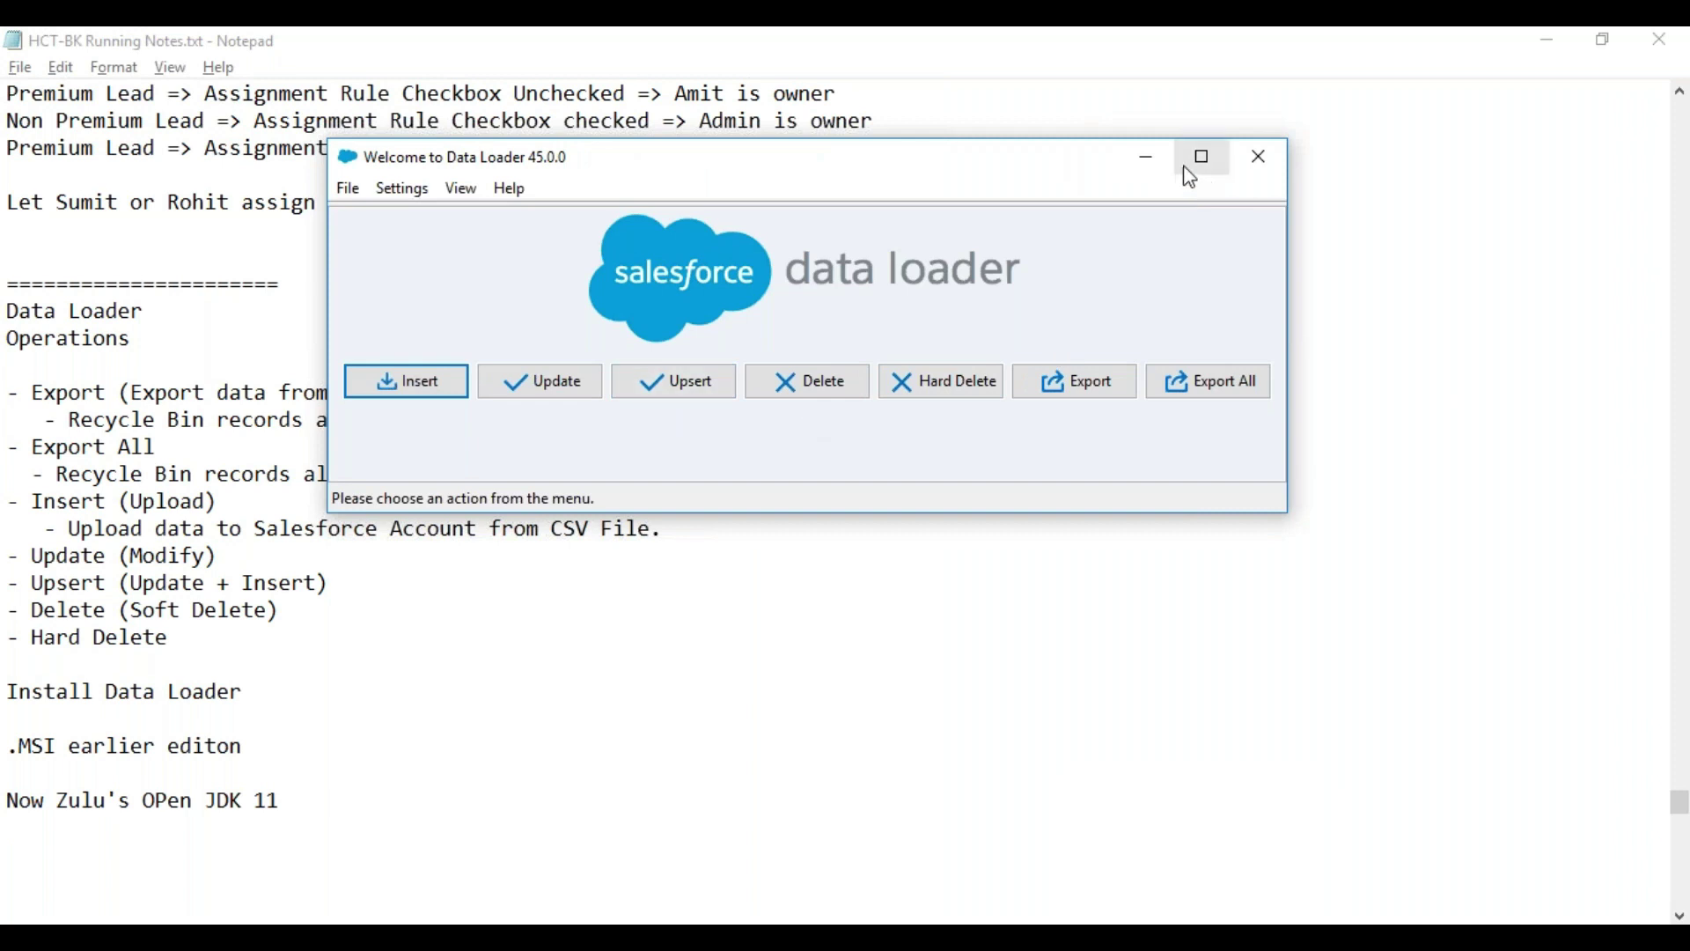
left_click(1153, 173)
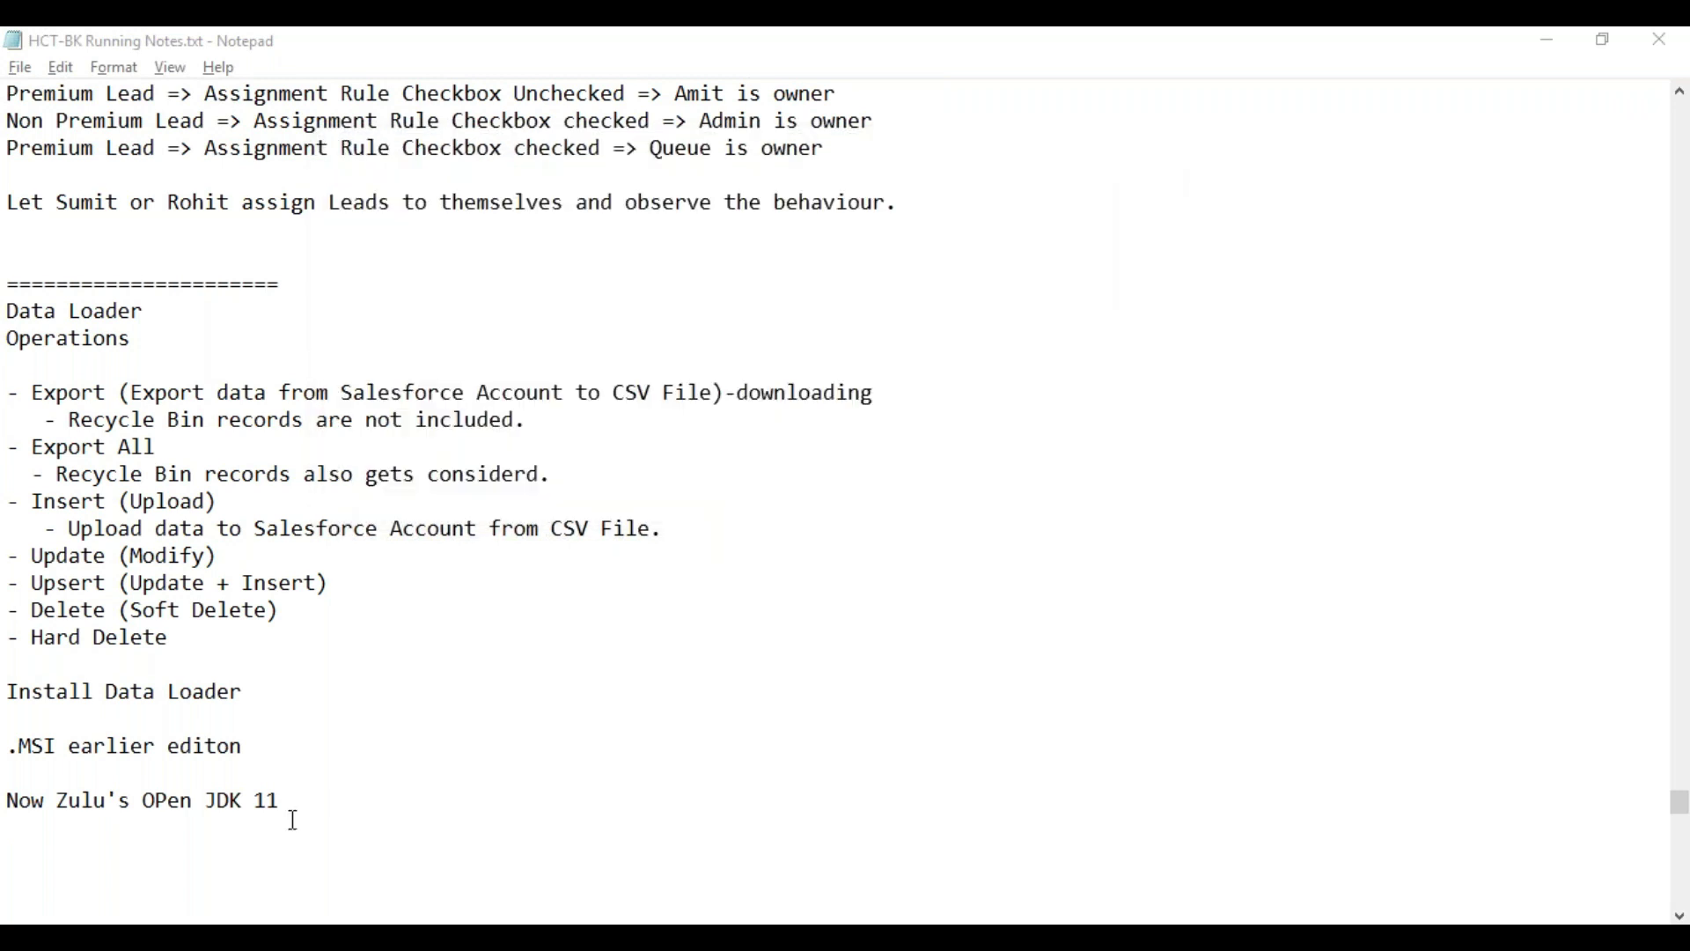
scroll(958, 567, "down", 1)
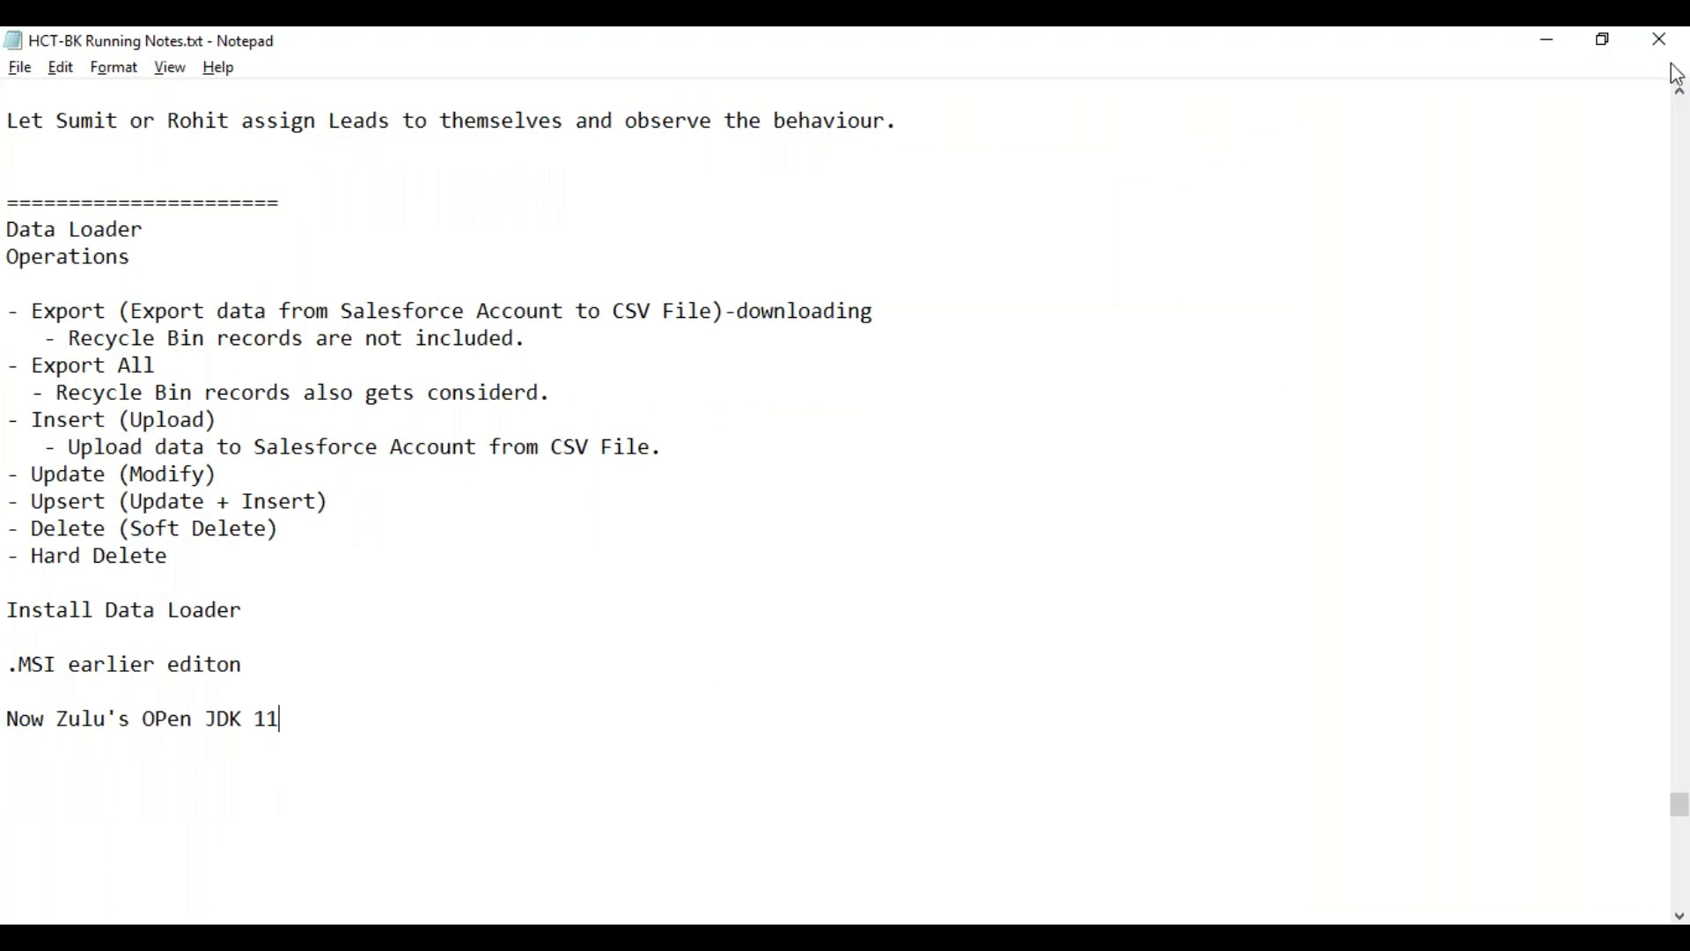
Switch to GoToMeeting to mute the microphone, and return to the Salesforce home page in the browser
key("alt+Tab")
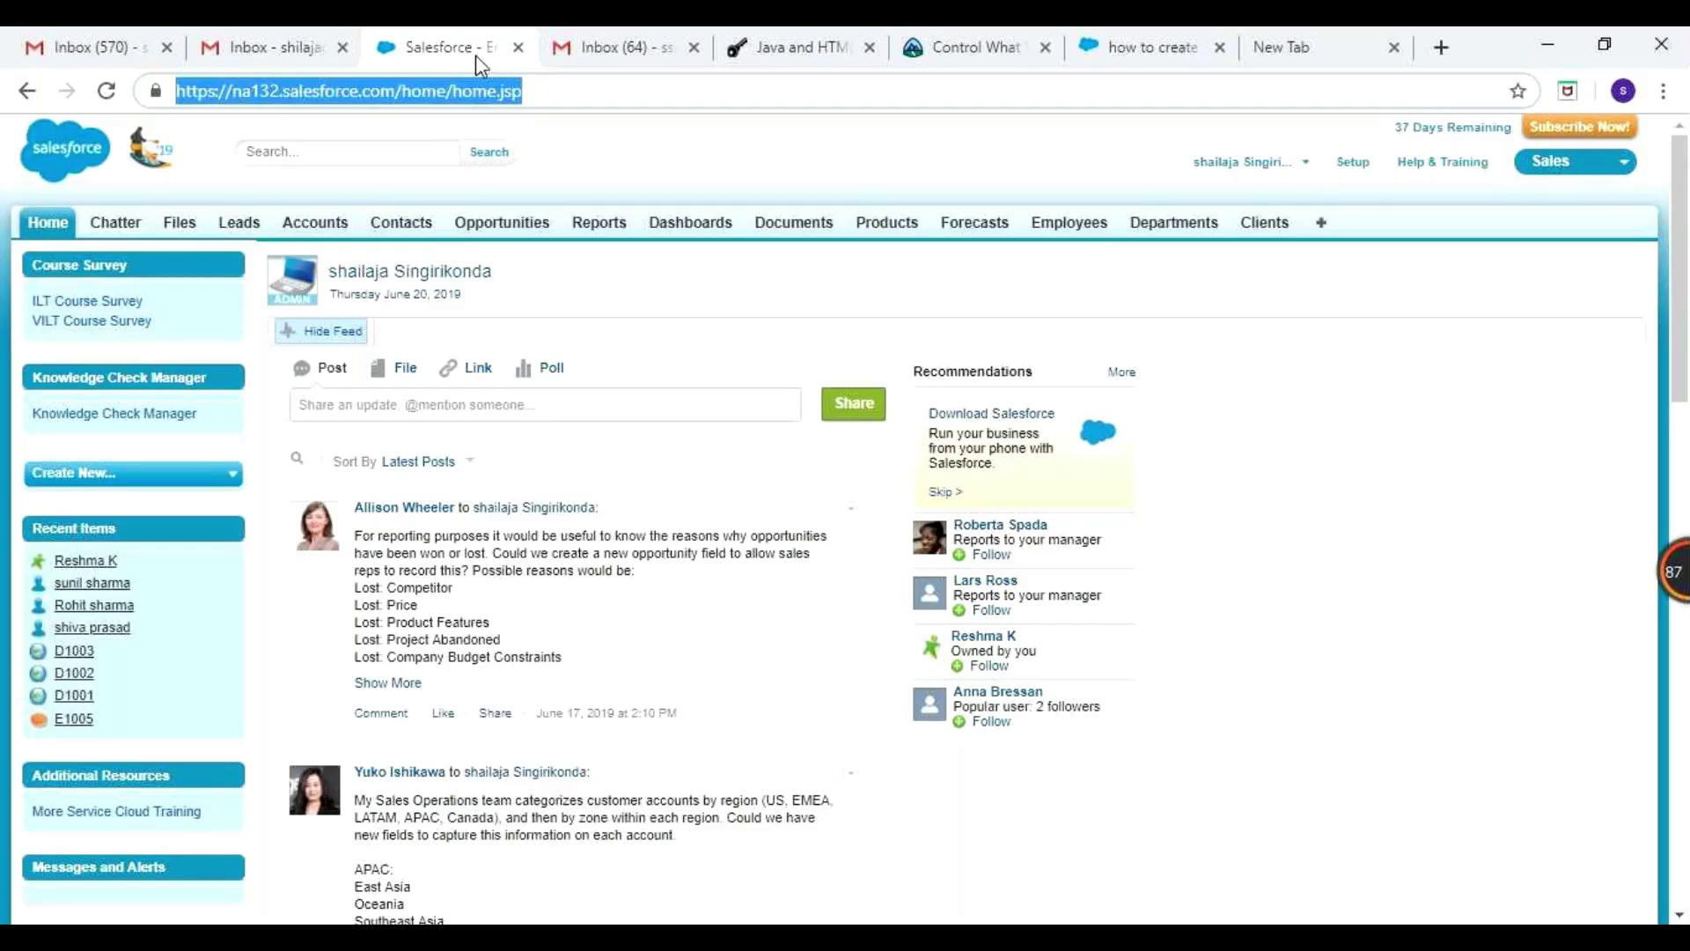
key("alt+Tab")
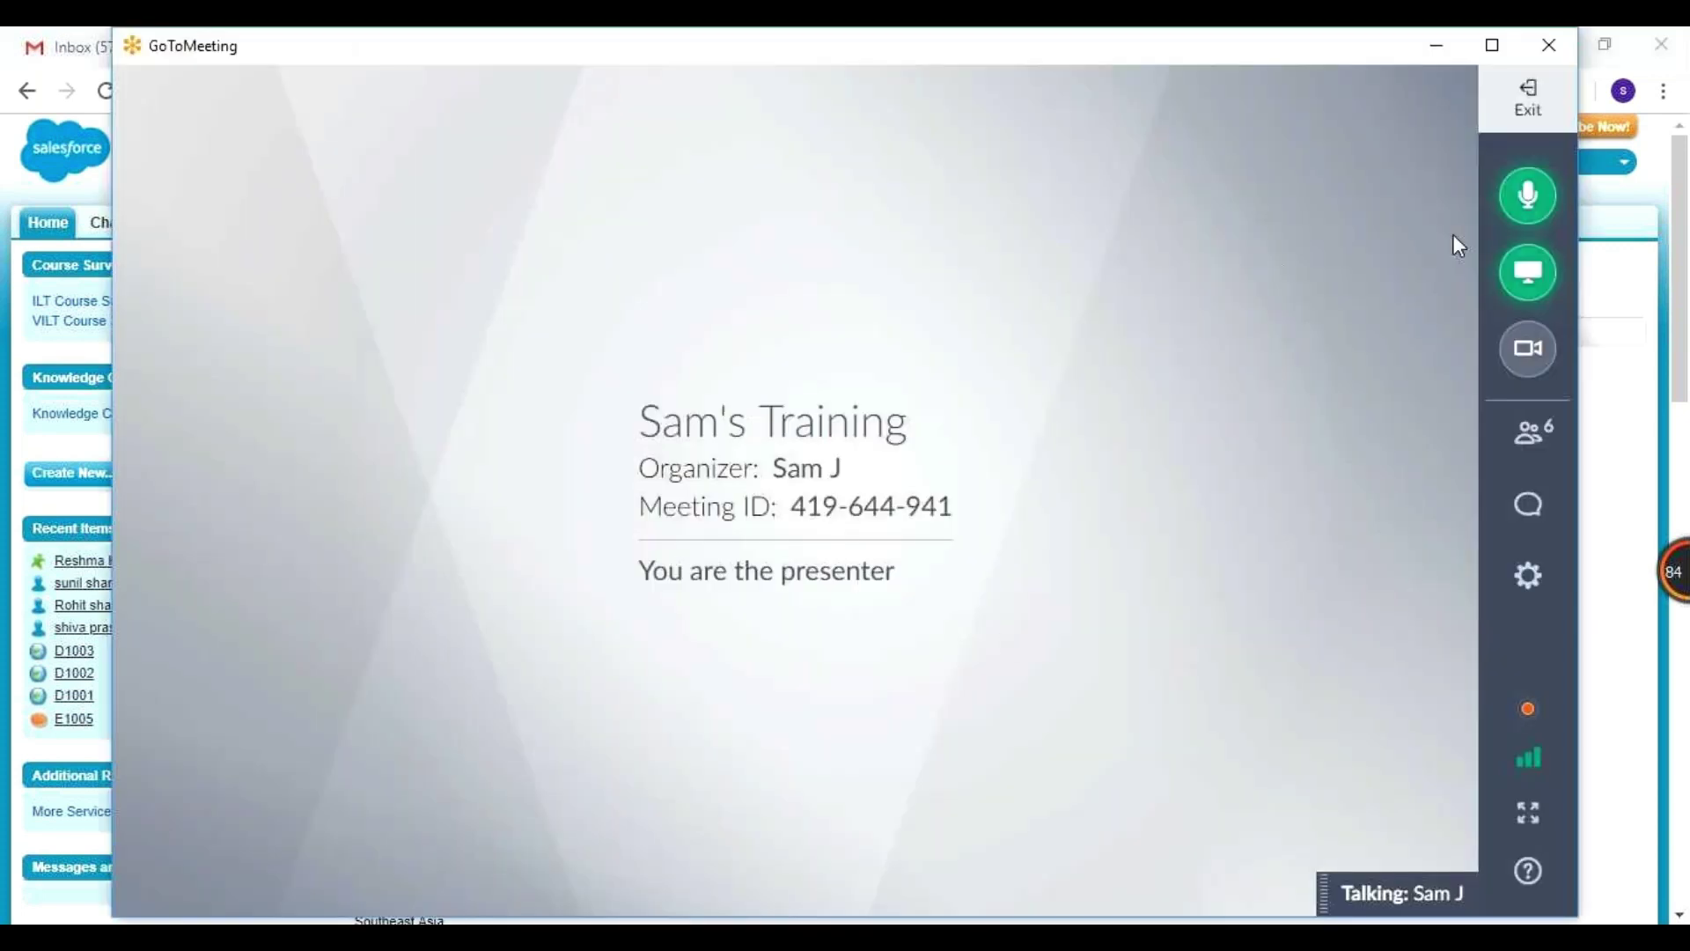
left_click(1530, 218)
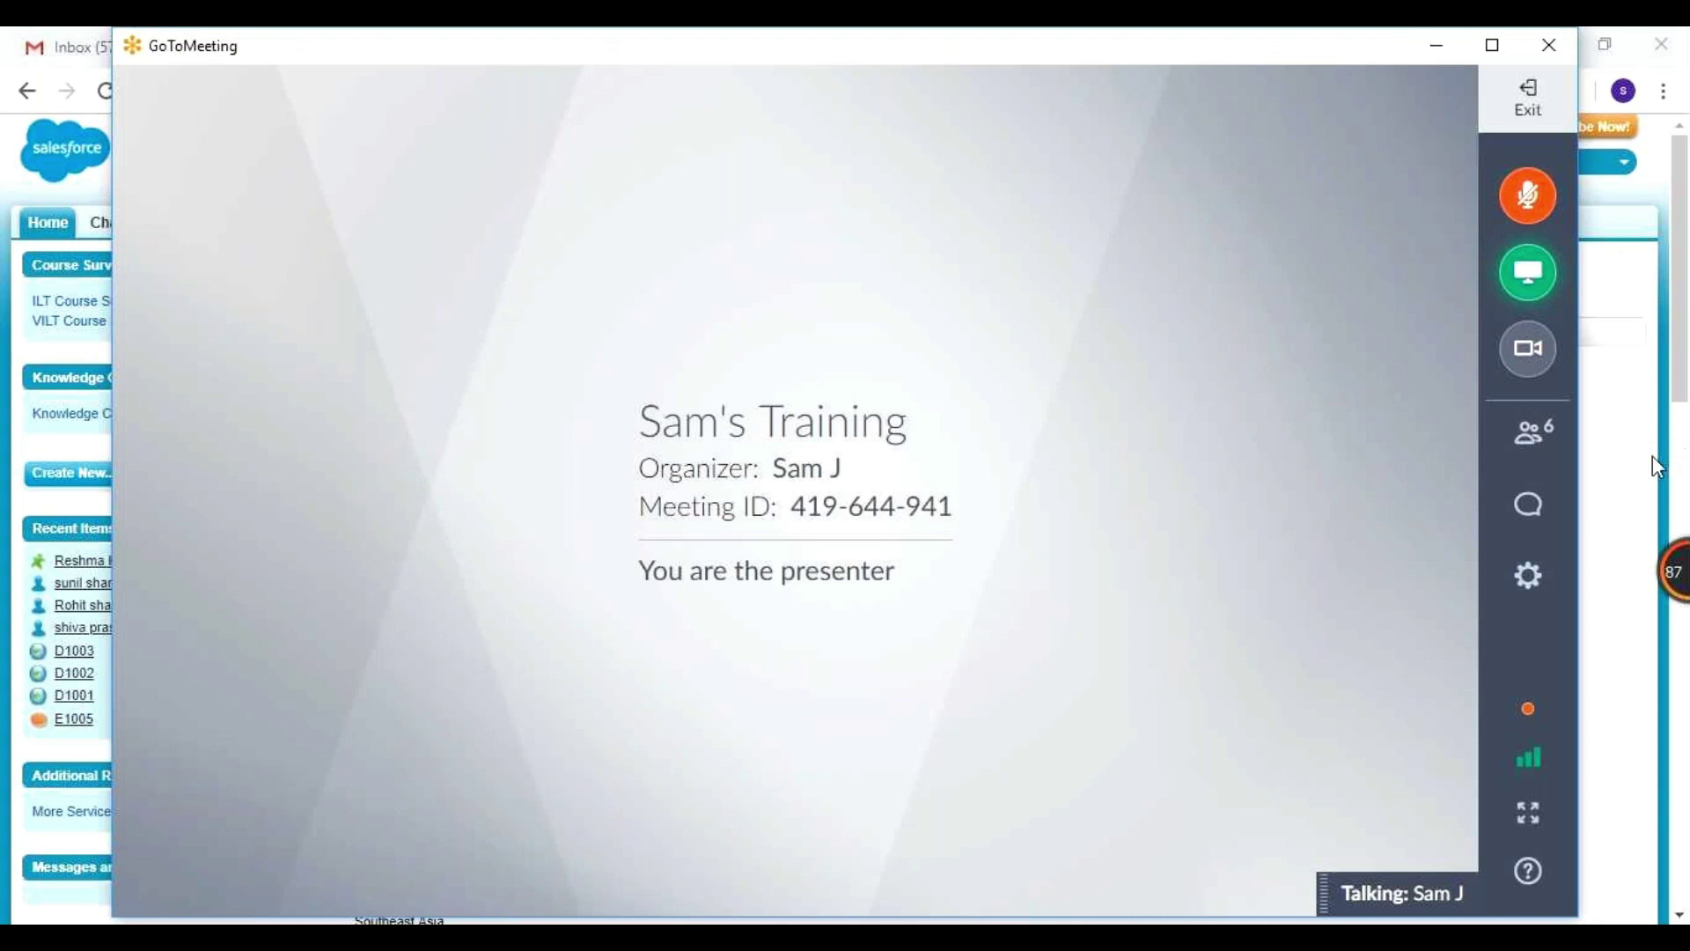
key("alt+Tab")
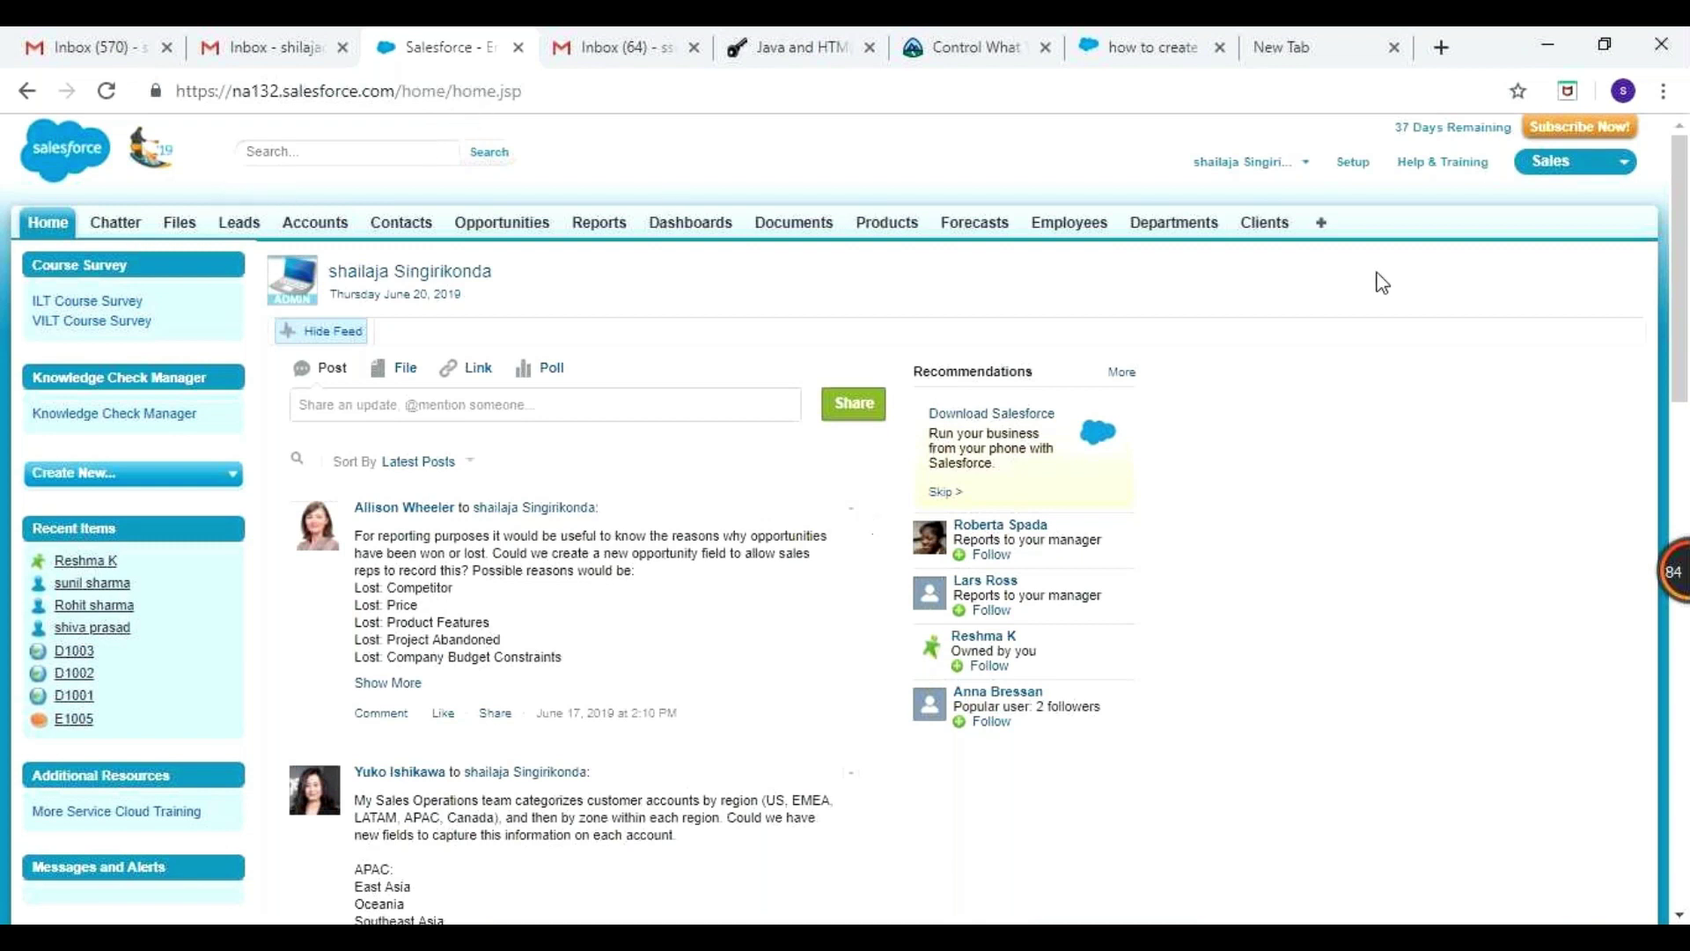
Open Salesforce Setup and search its navigation for "data"
left_click(1355, 168)
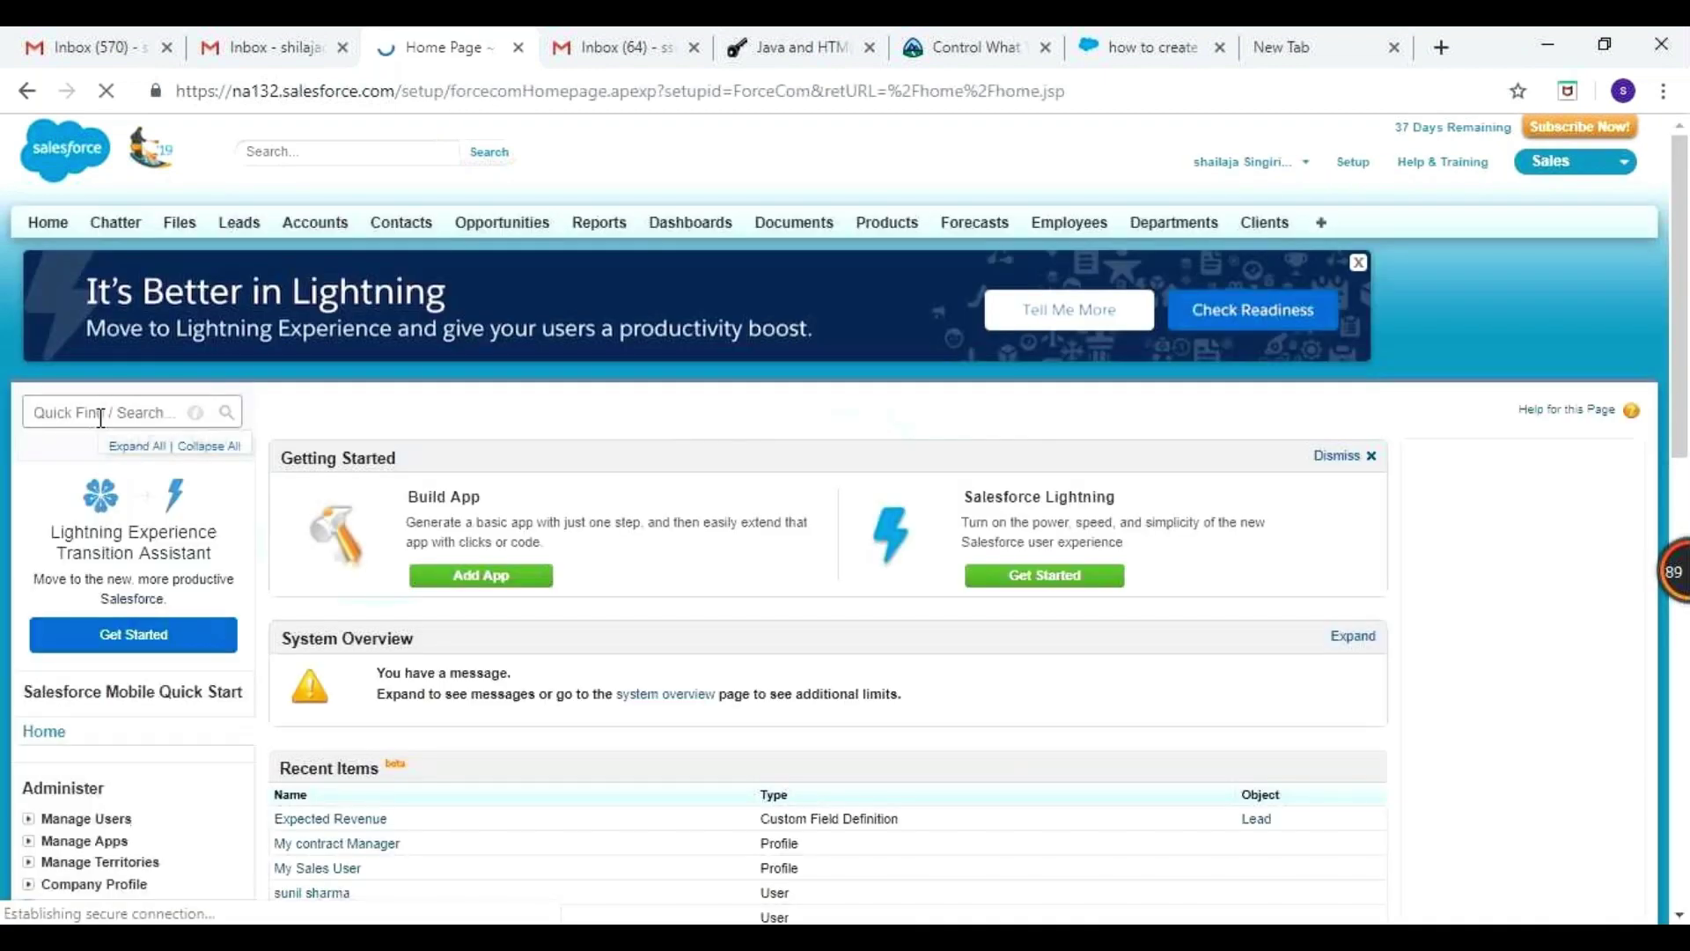
left_click(100, 414)
type("data")
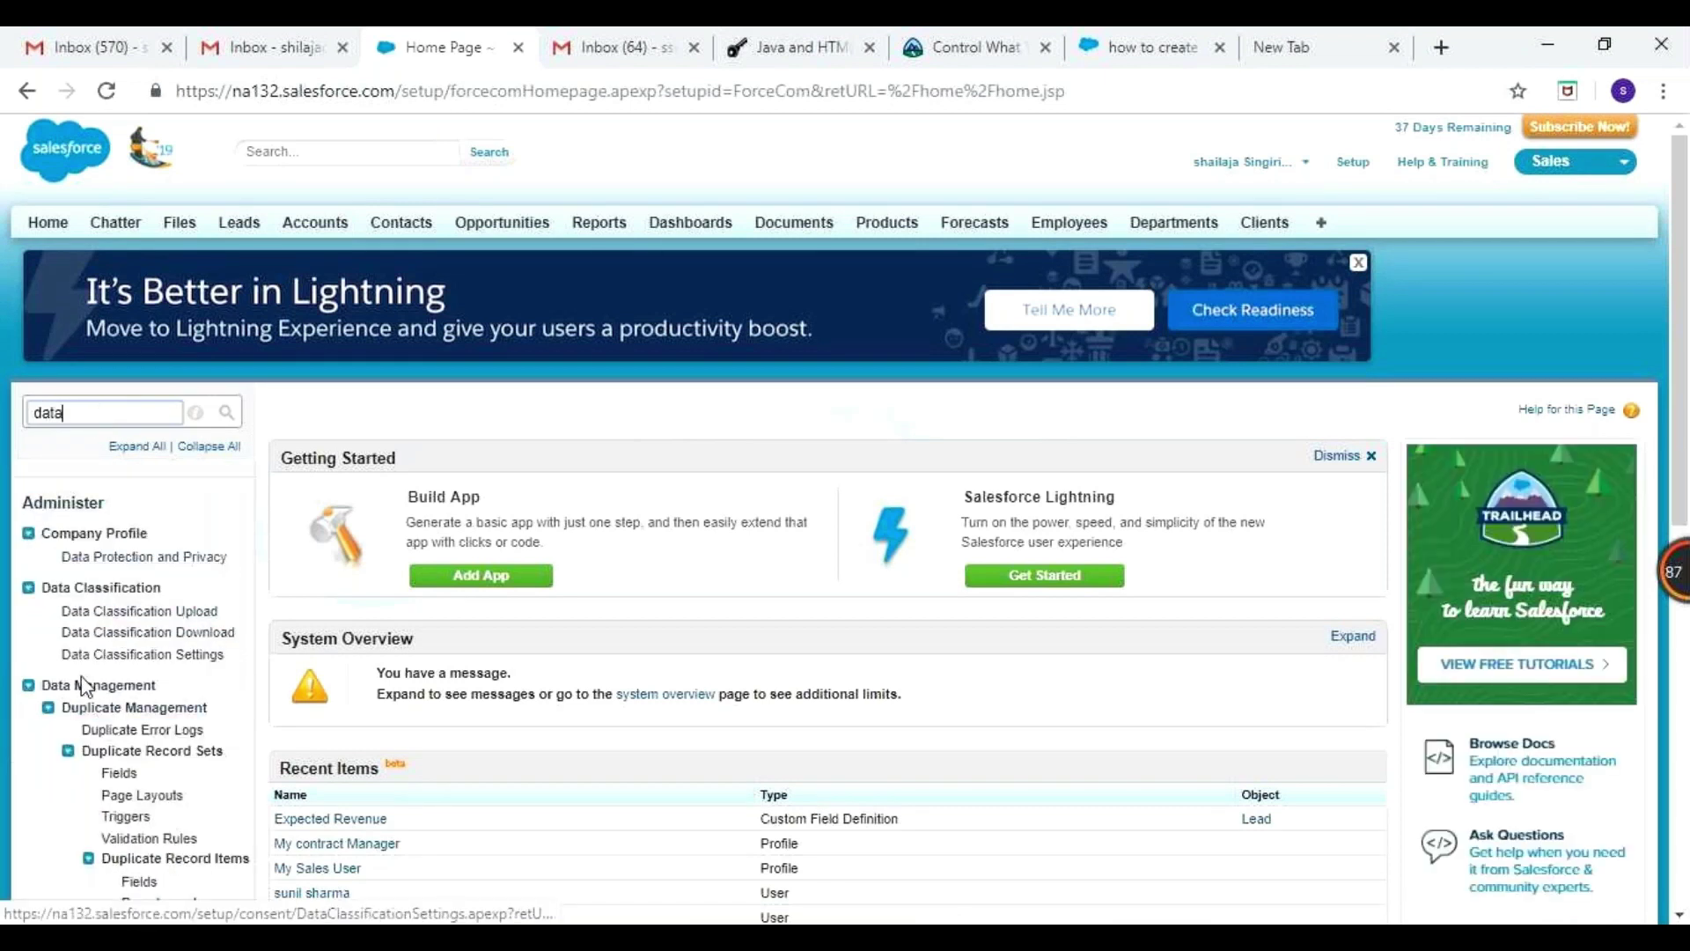
Open the Data Loader page under Data Management
left_click(27, 690)
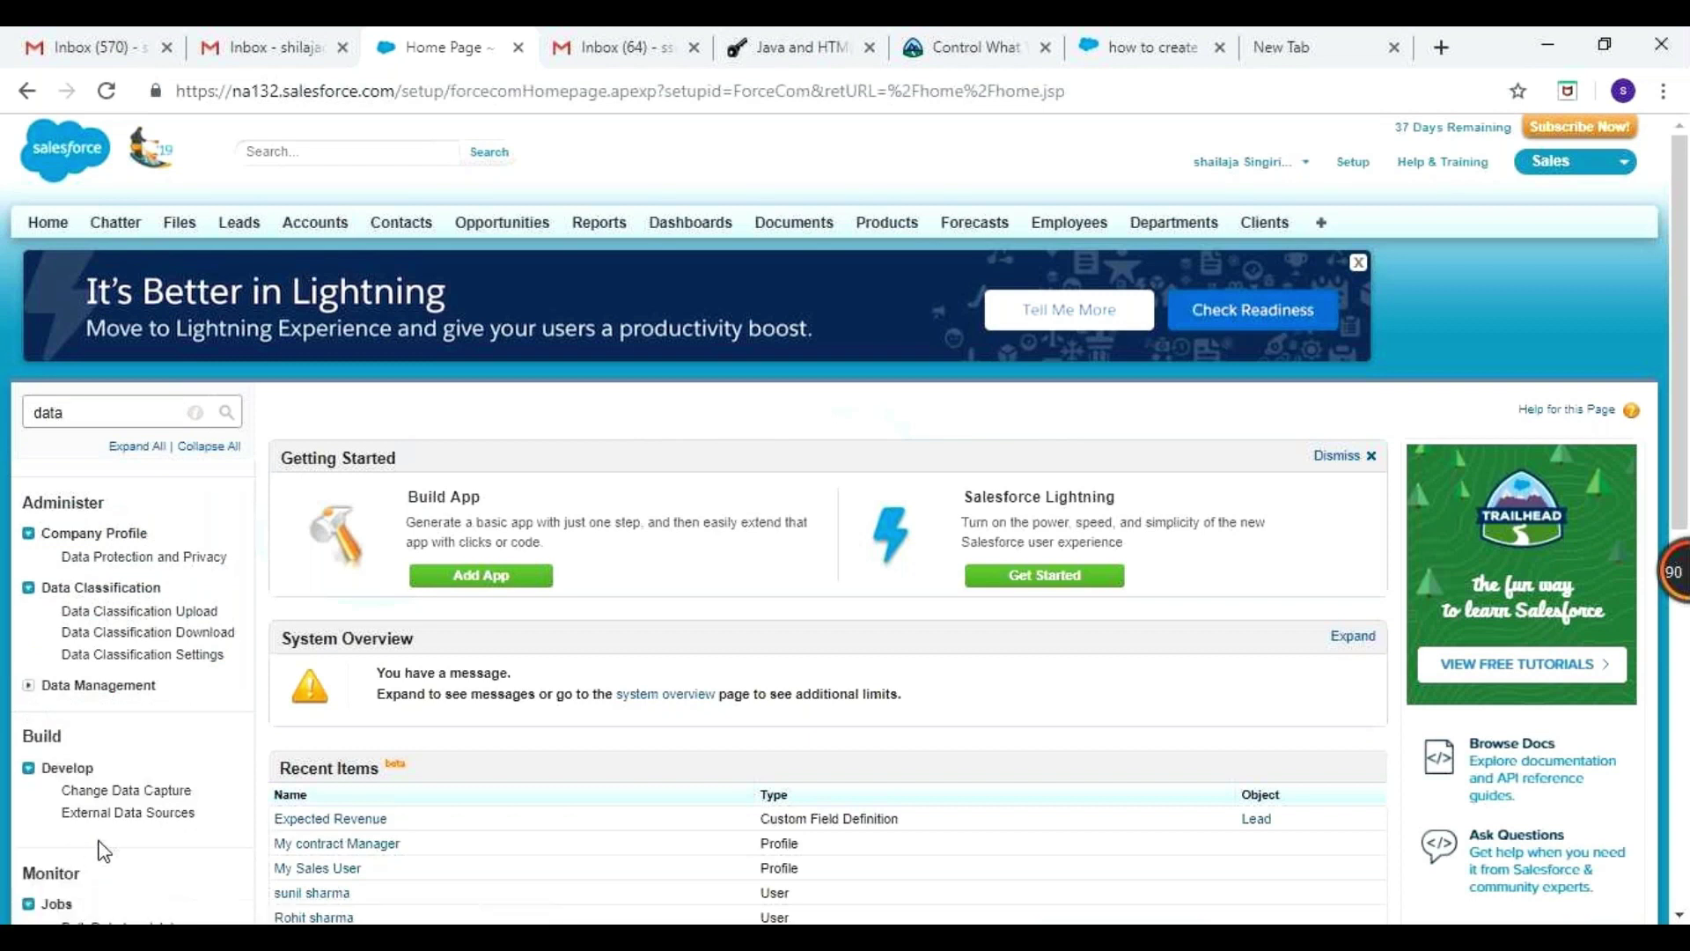
scroll(26, 647, "down", 1)
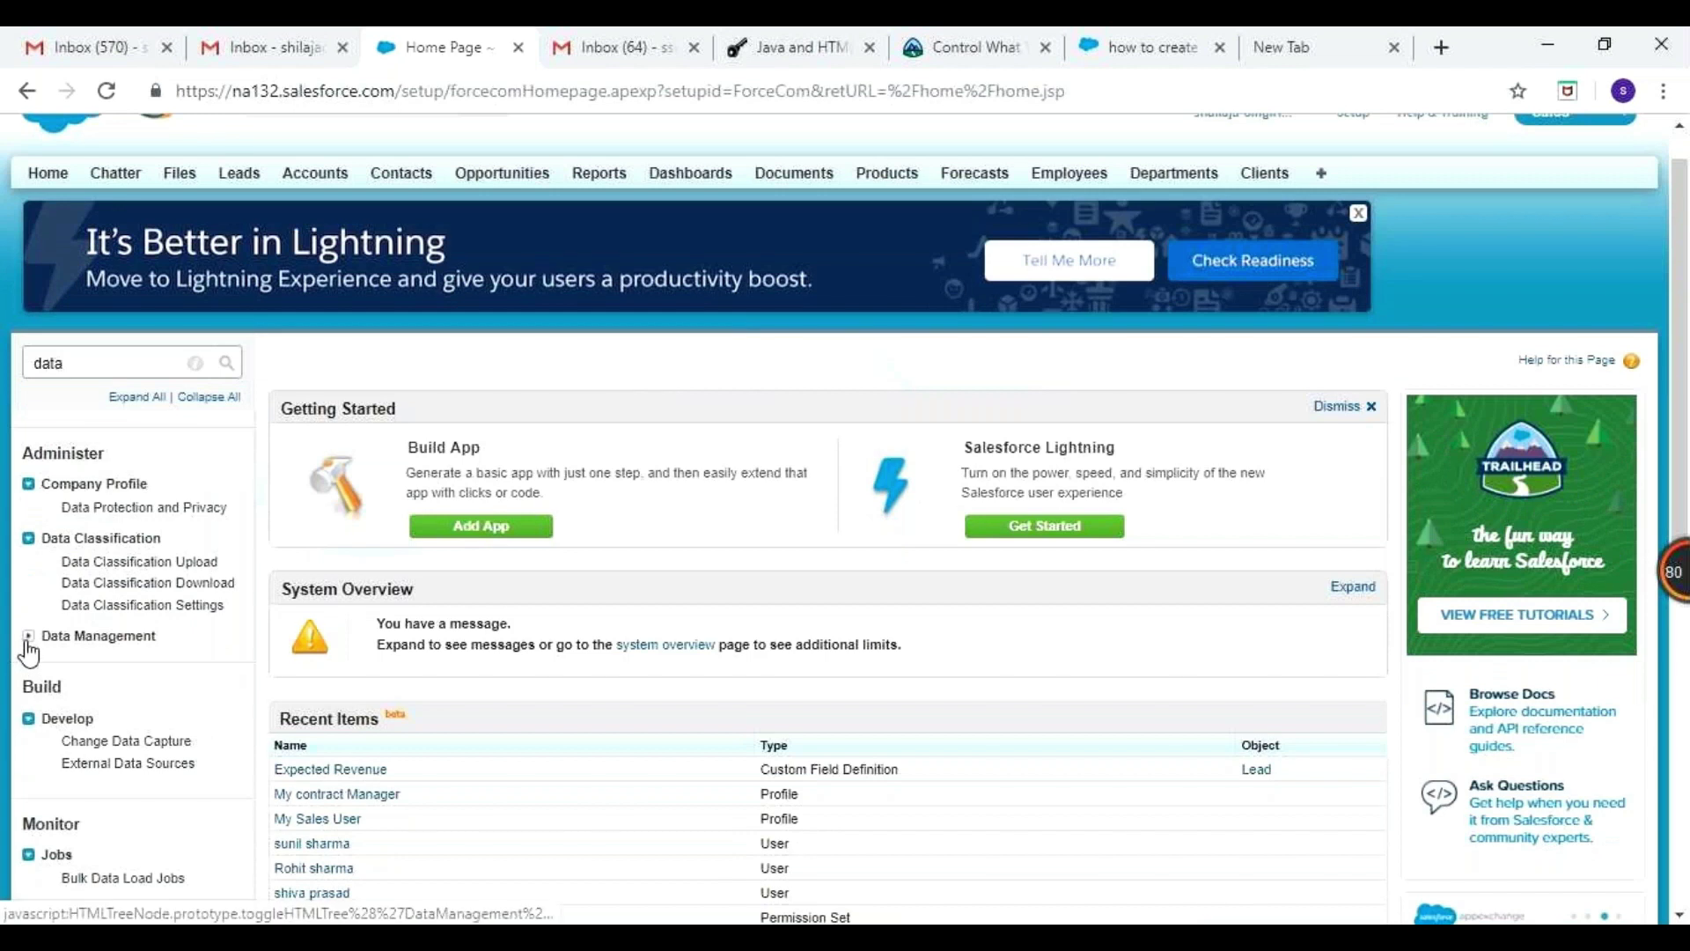
left_click(28, 640)
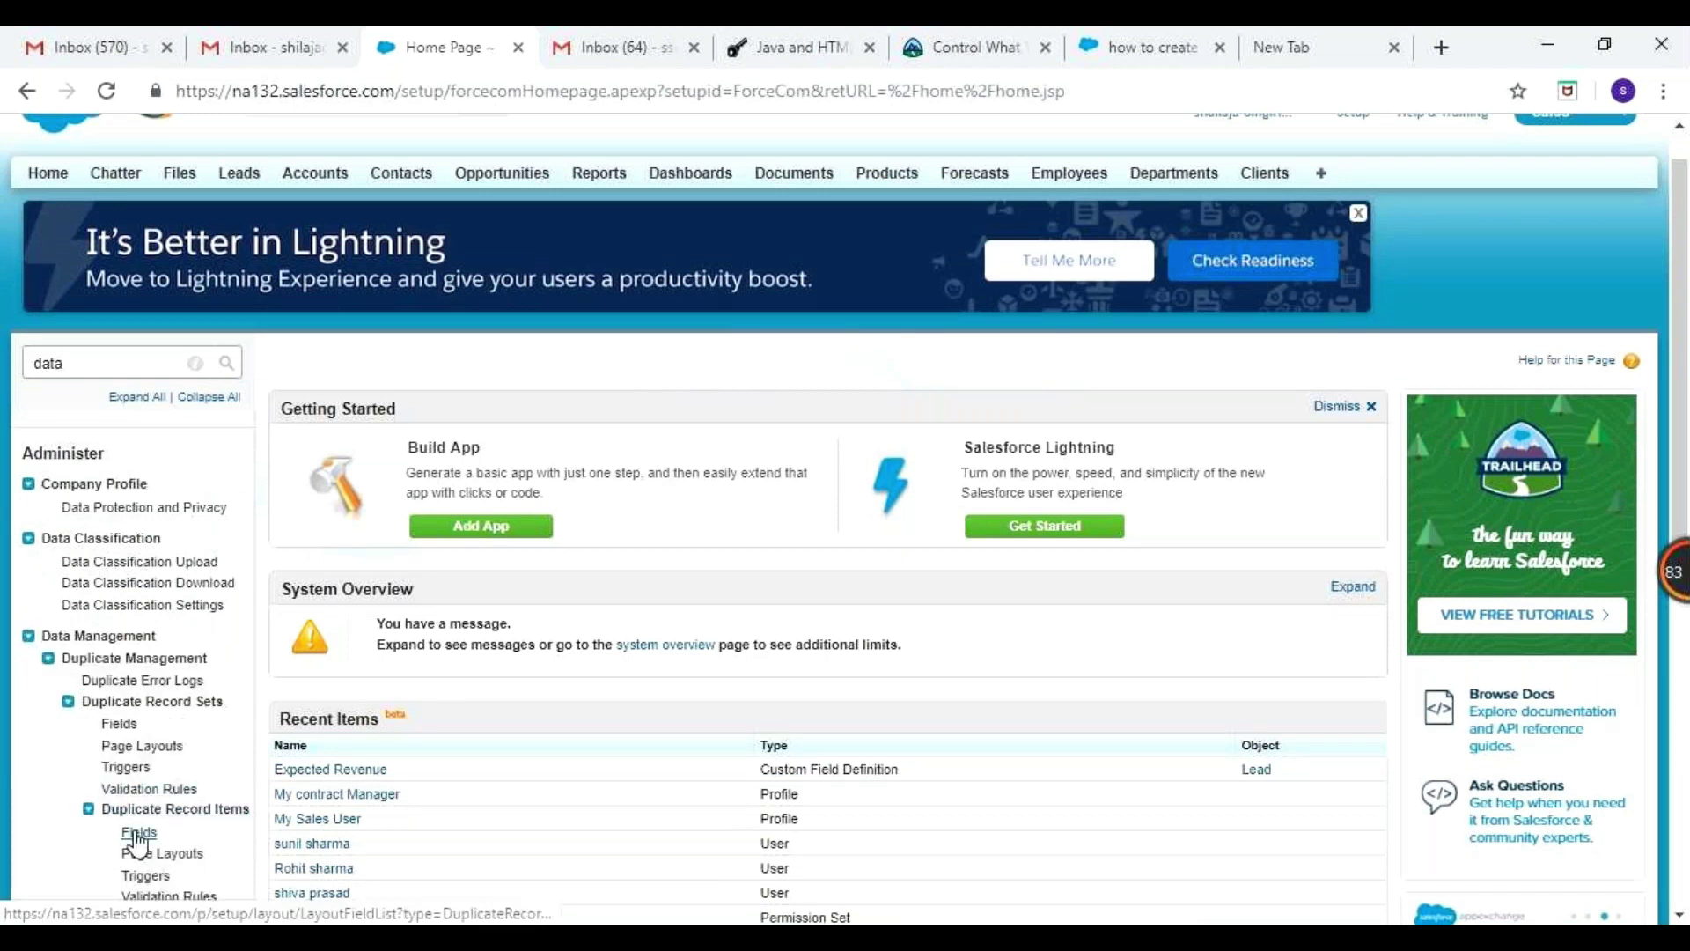
scroll(136, 840, "down", 5)
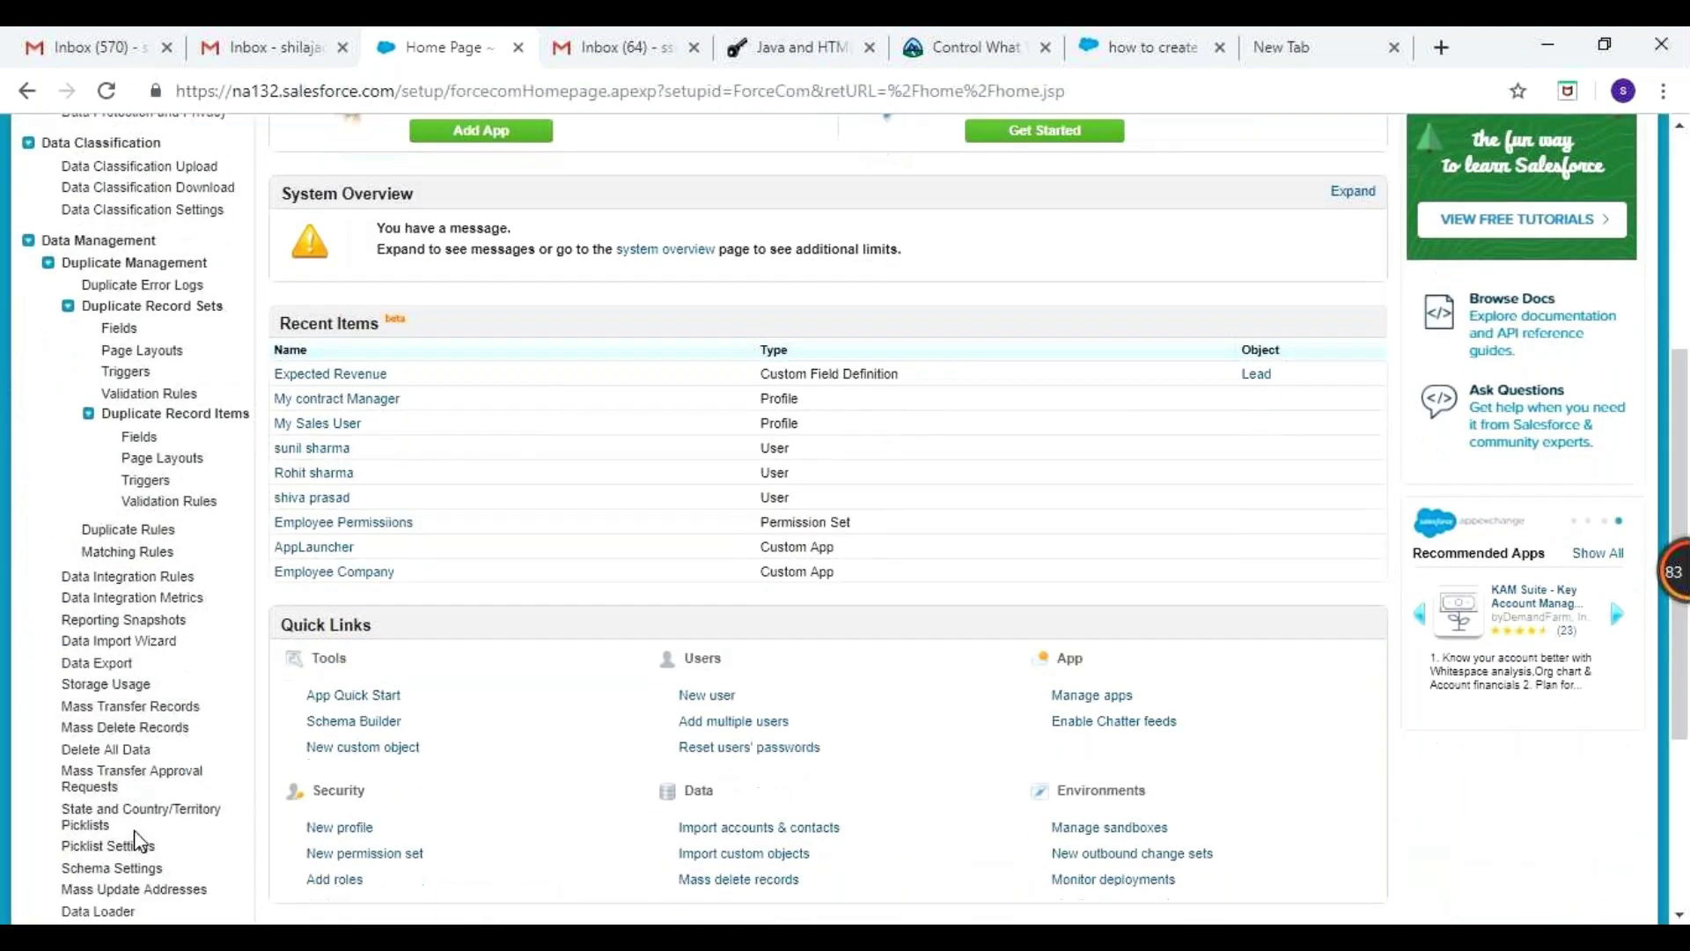
scroll(139, 843, "down", 1)
left_click(117, 864)
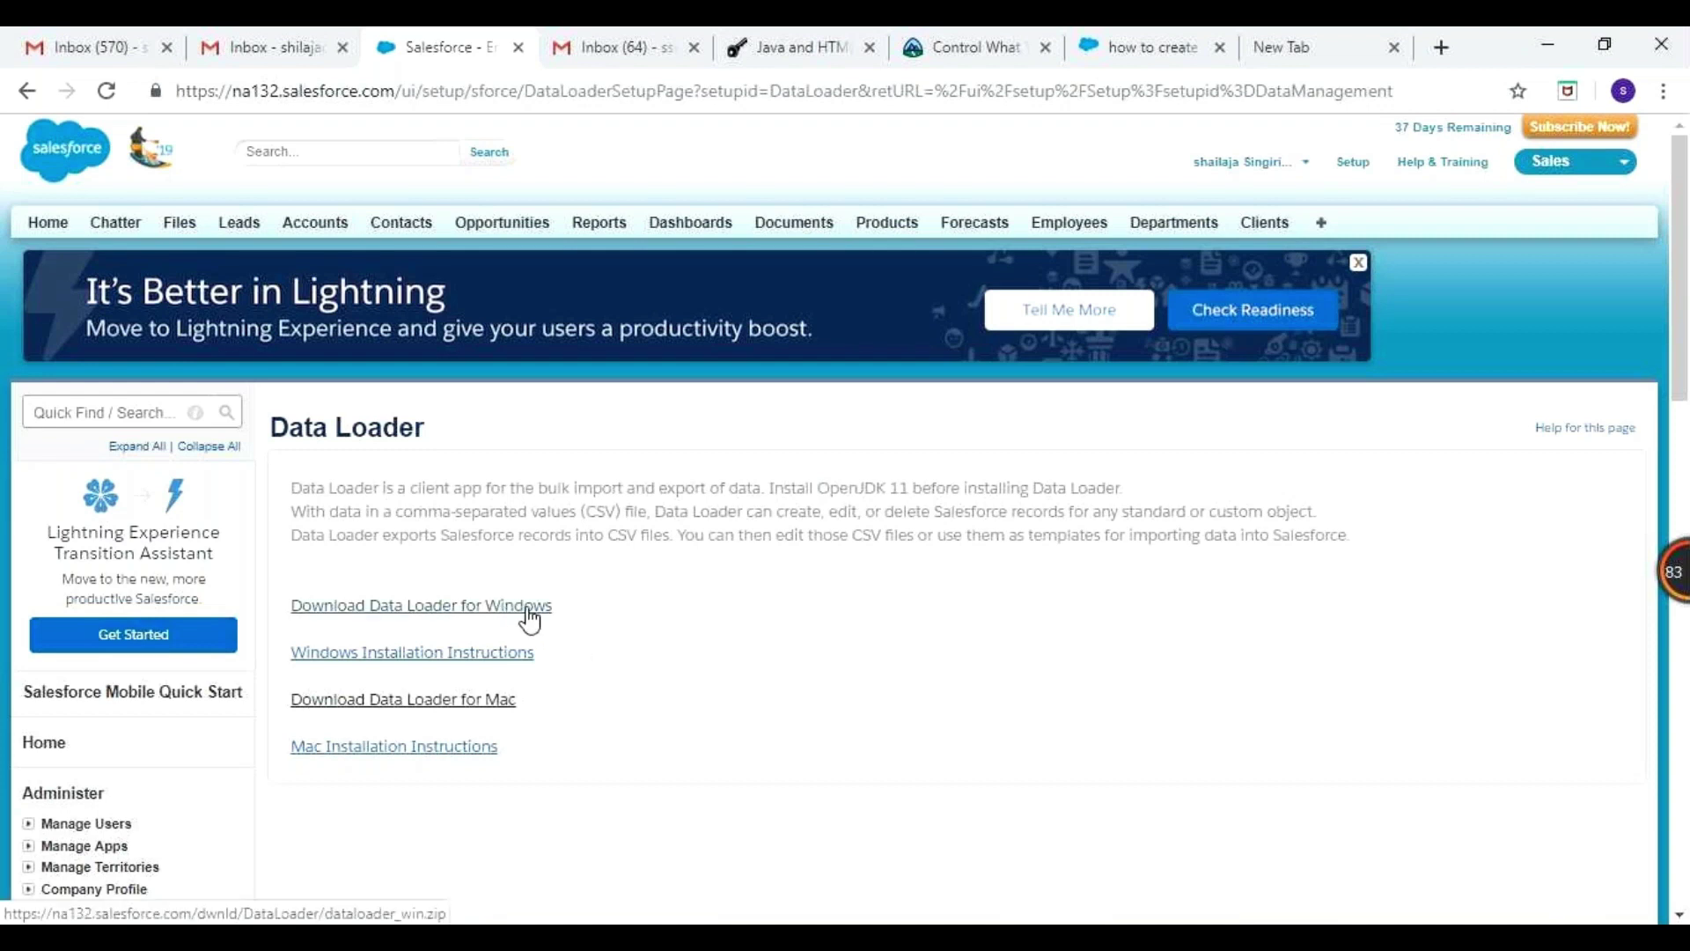
Download Data Loader for Windows and show the downloaded zip file in its folder
left_click(472, 607)
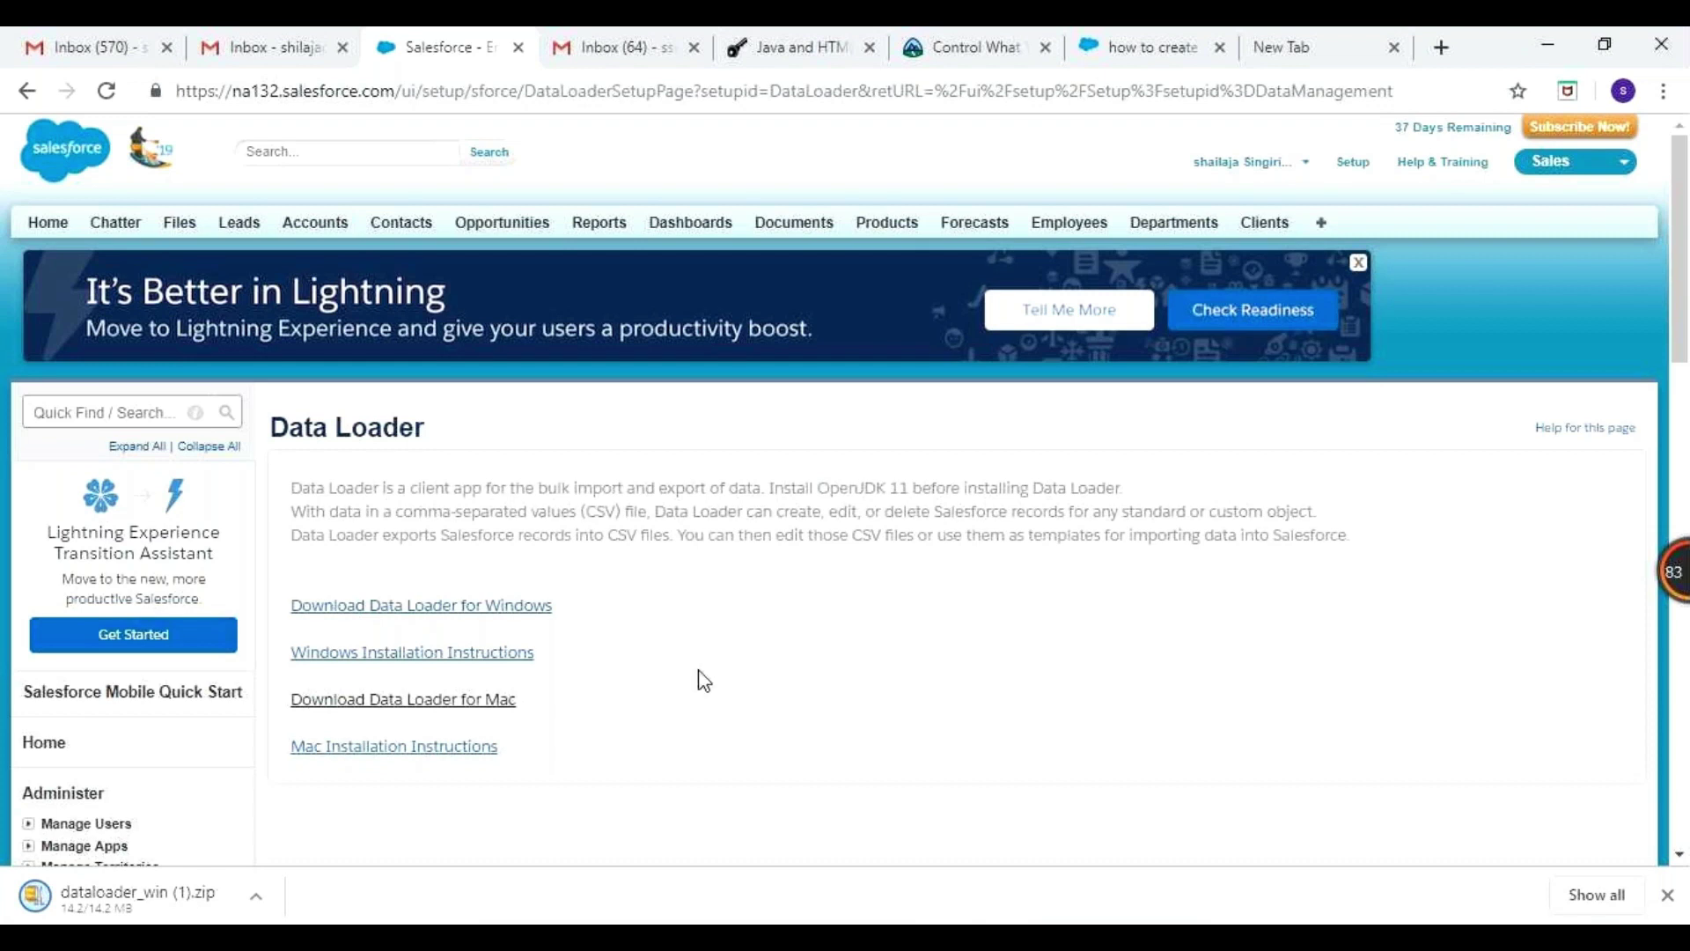
left_click(217, 898)
left_click(205, 902)
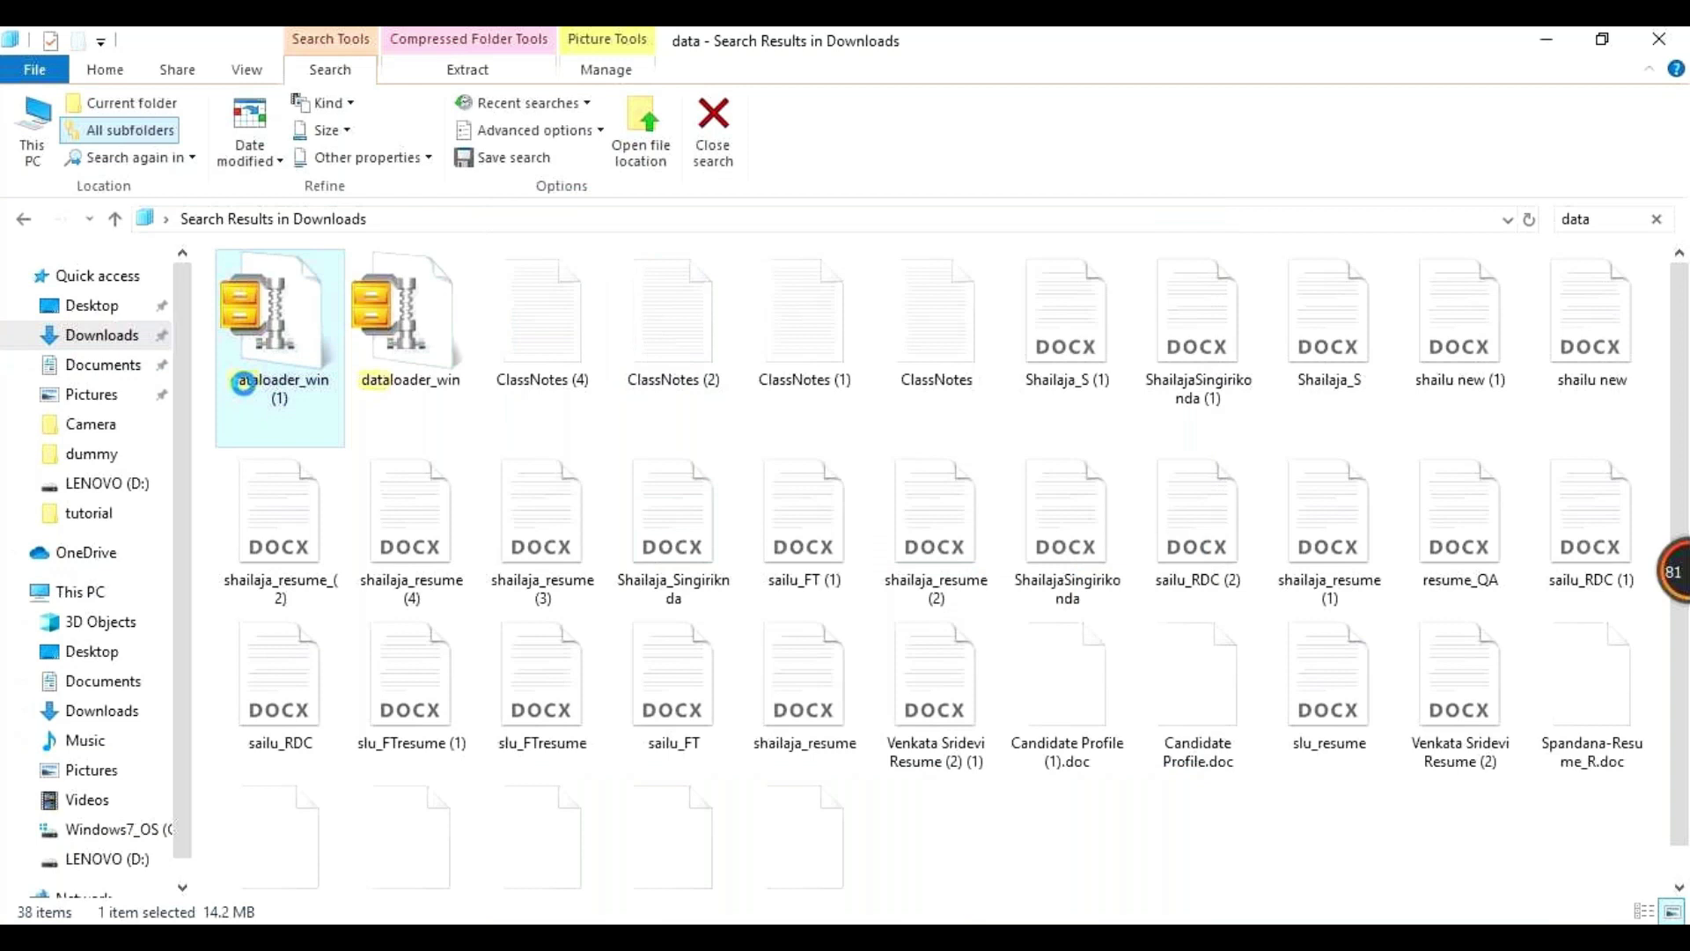
Open the dataloader_win (1) zip with Windows Explorer and accept the security warning
right_click(244, 387)
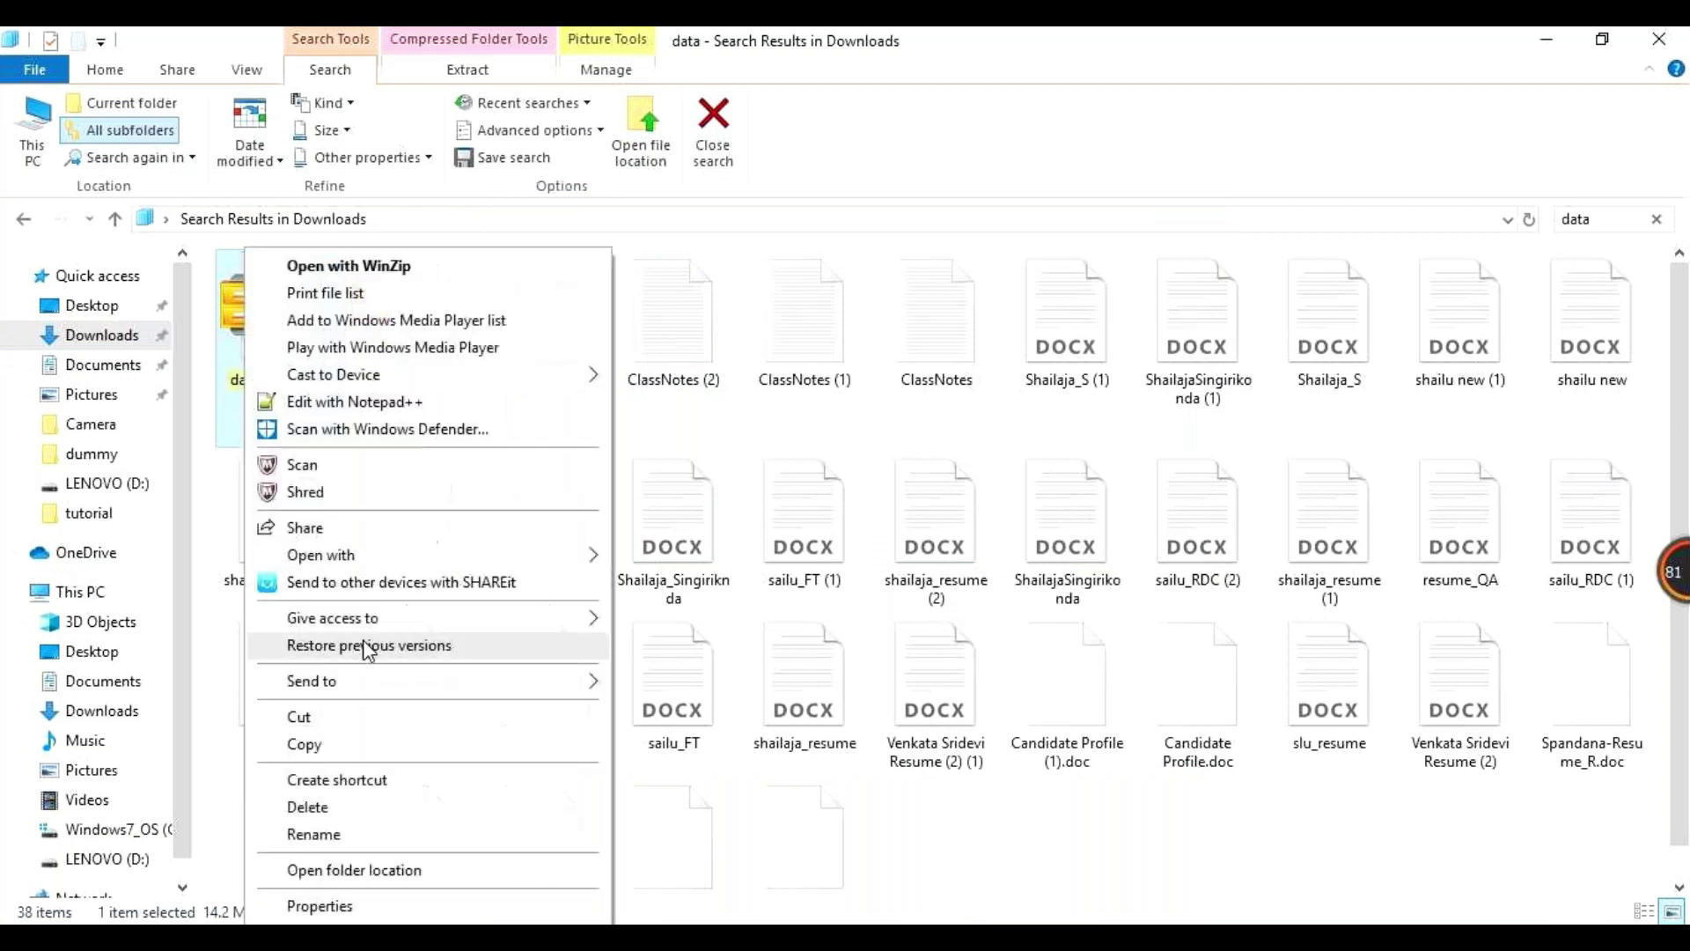
mouse_move(376, 560)
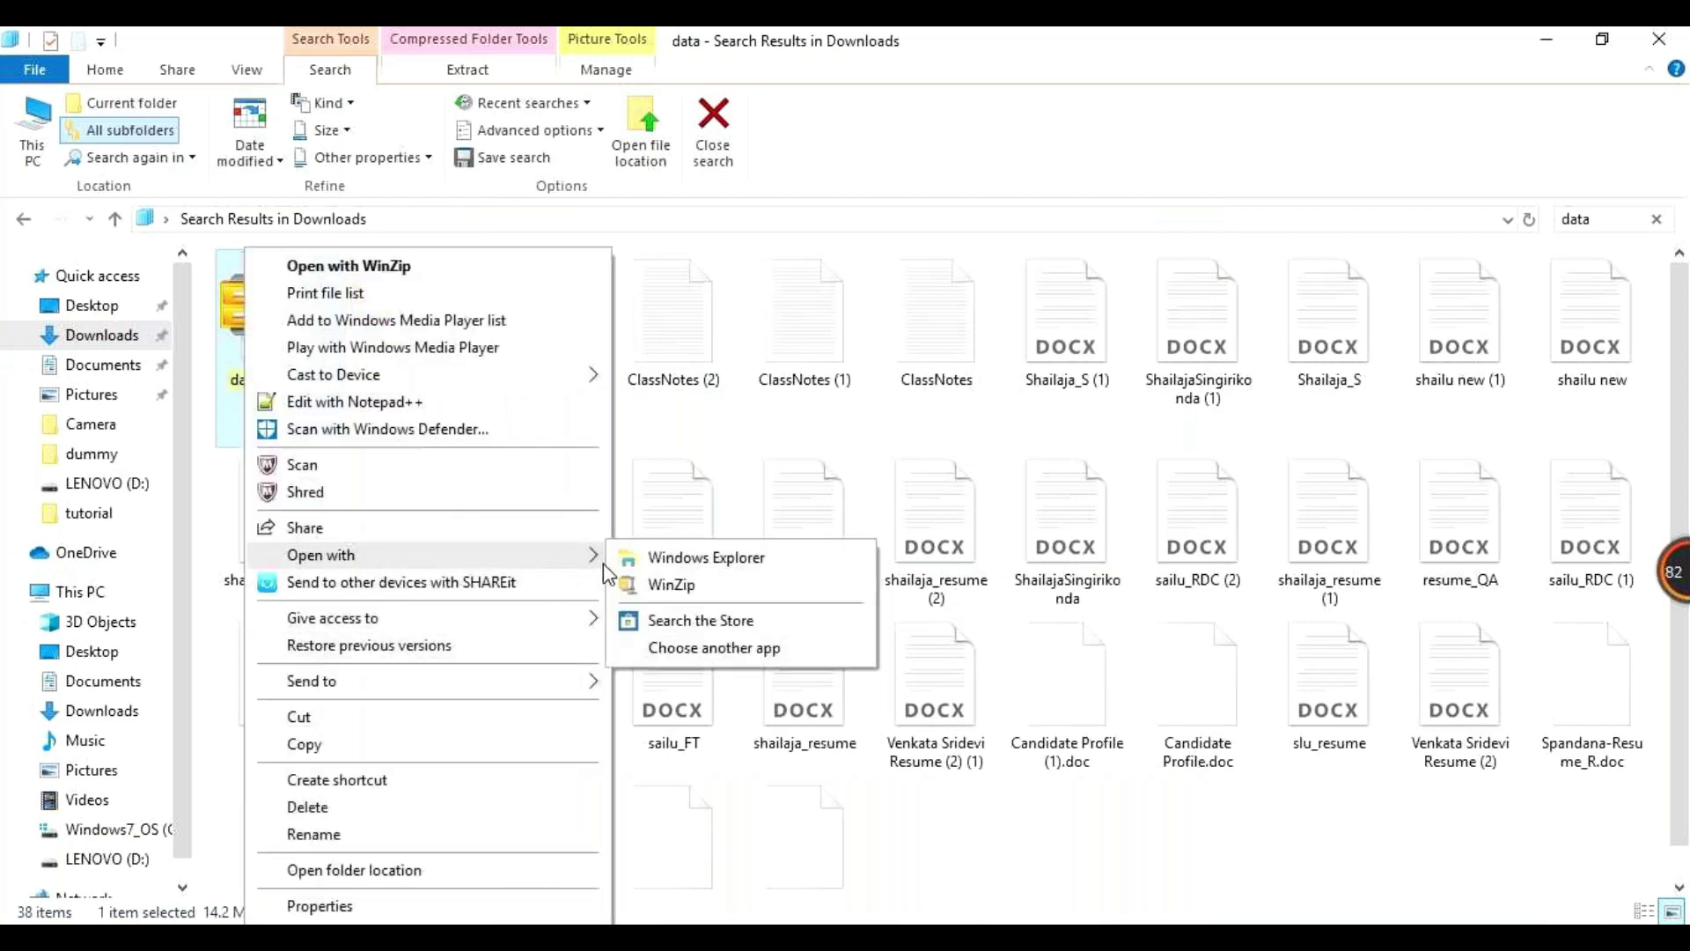
left_click(644, 560)
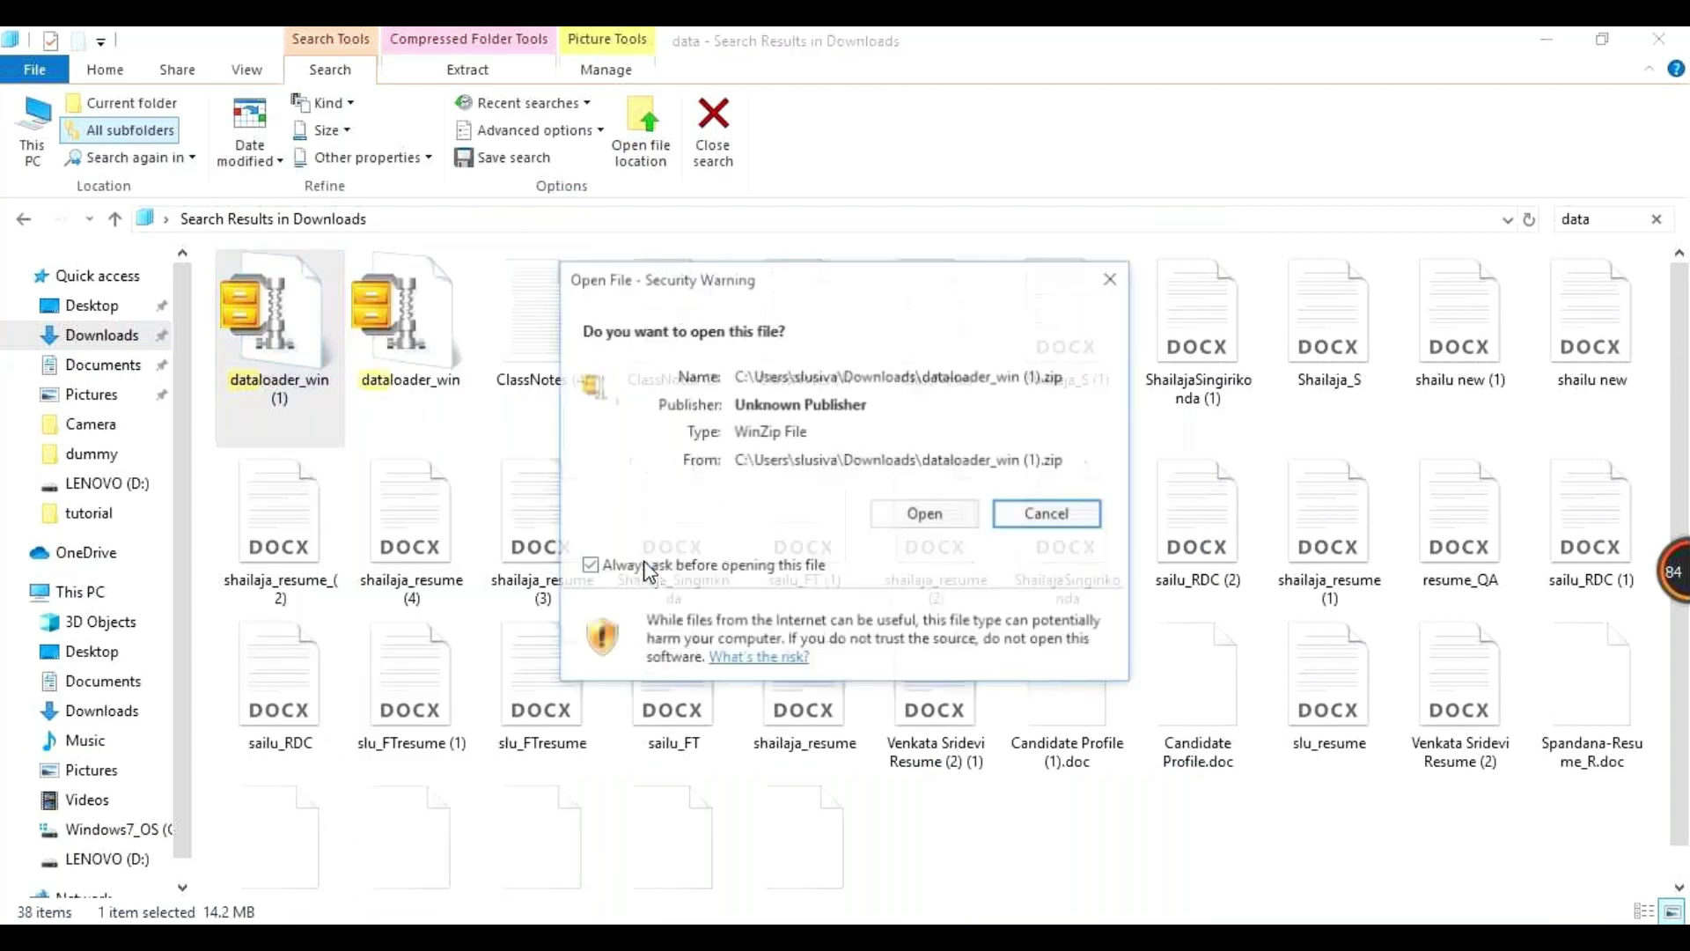
left_click(924, 515)
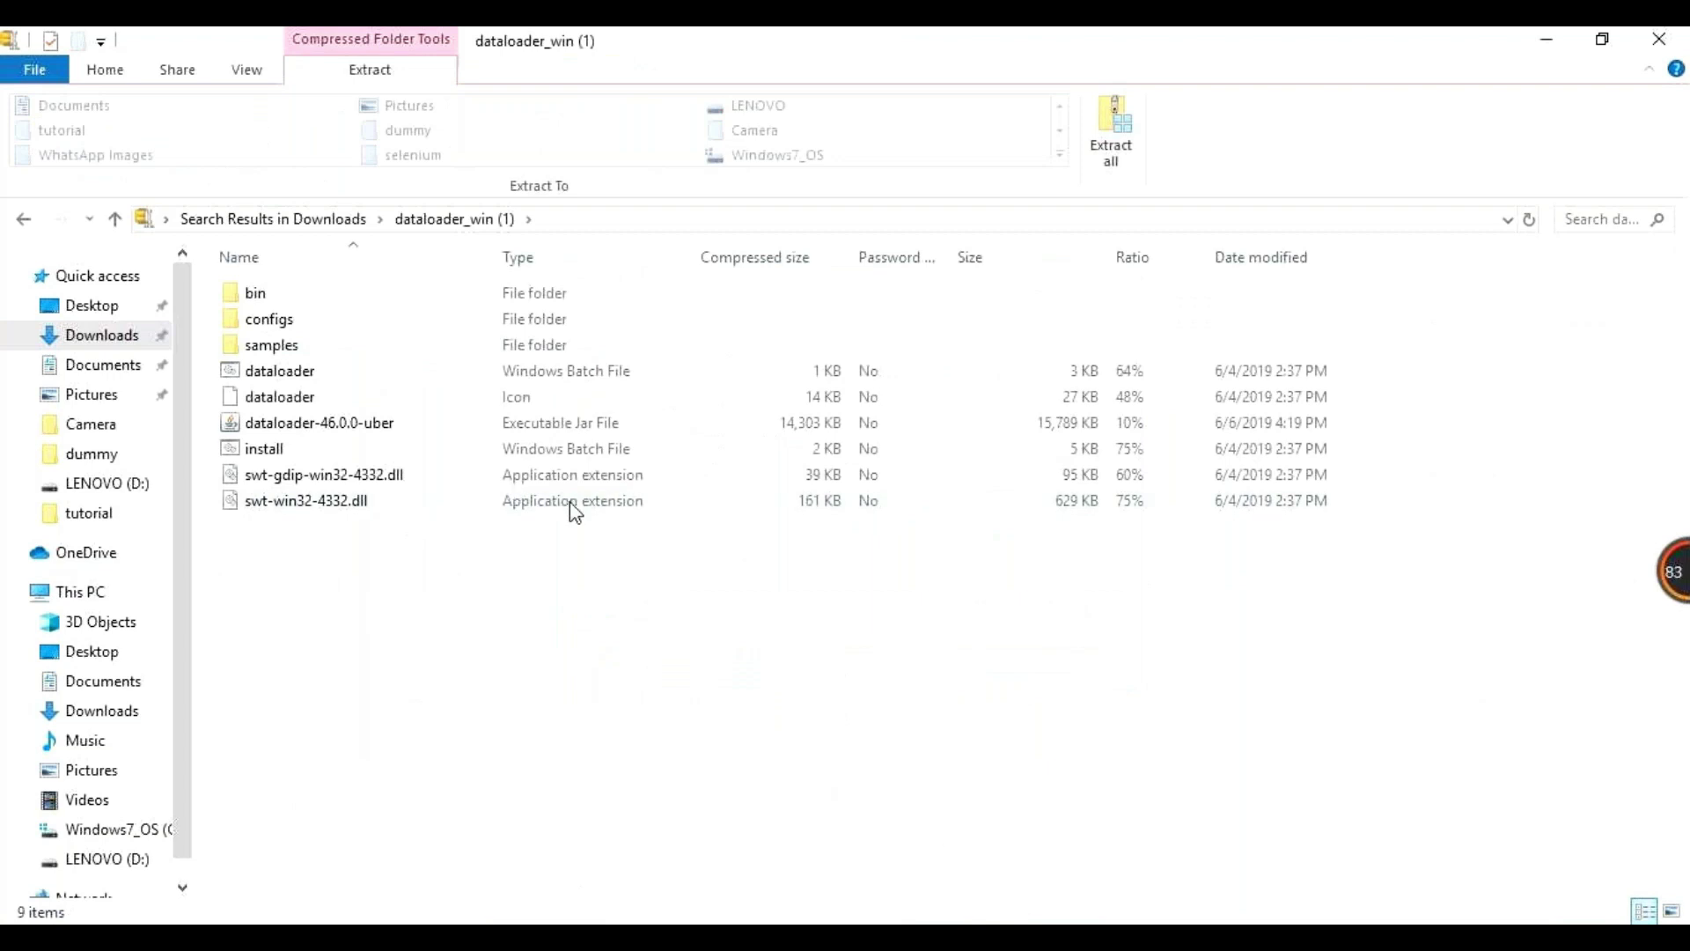
Start extracting all files from the zip and create a destination folder named DataLoader on the LENOVO (D:) drive
left_click(1099, 167)
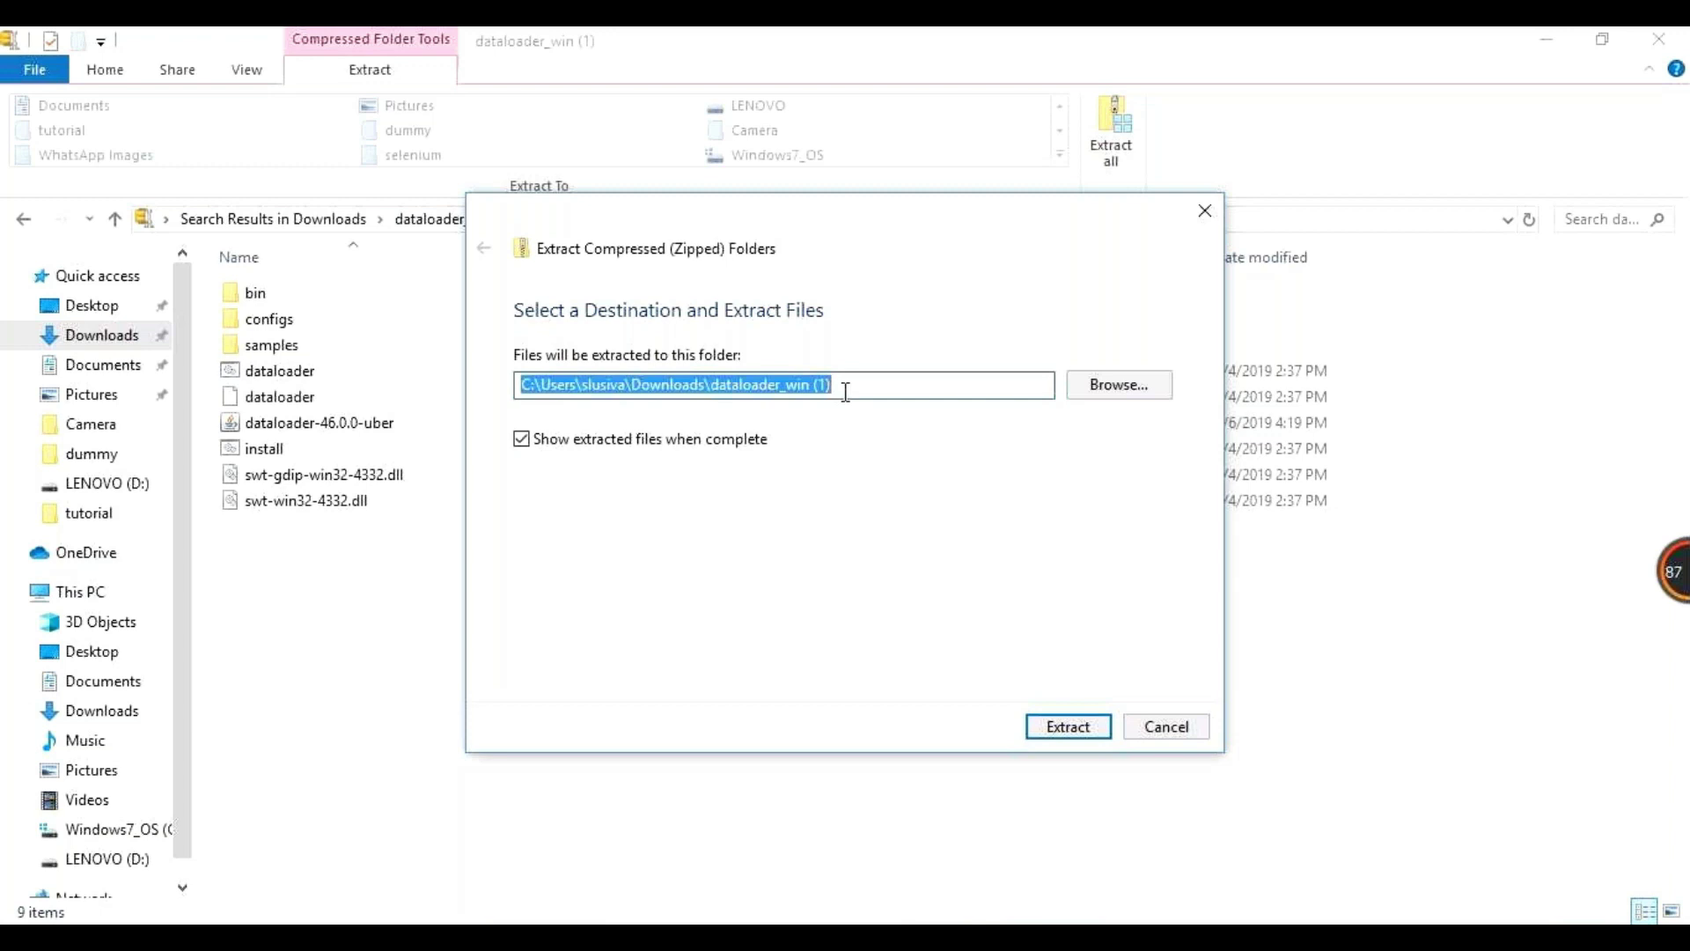
left_click(1120, 396)
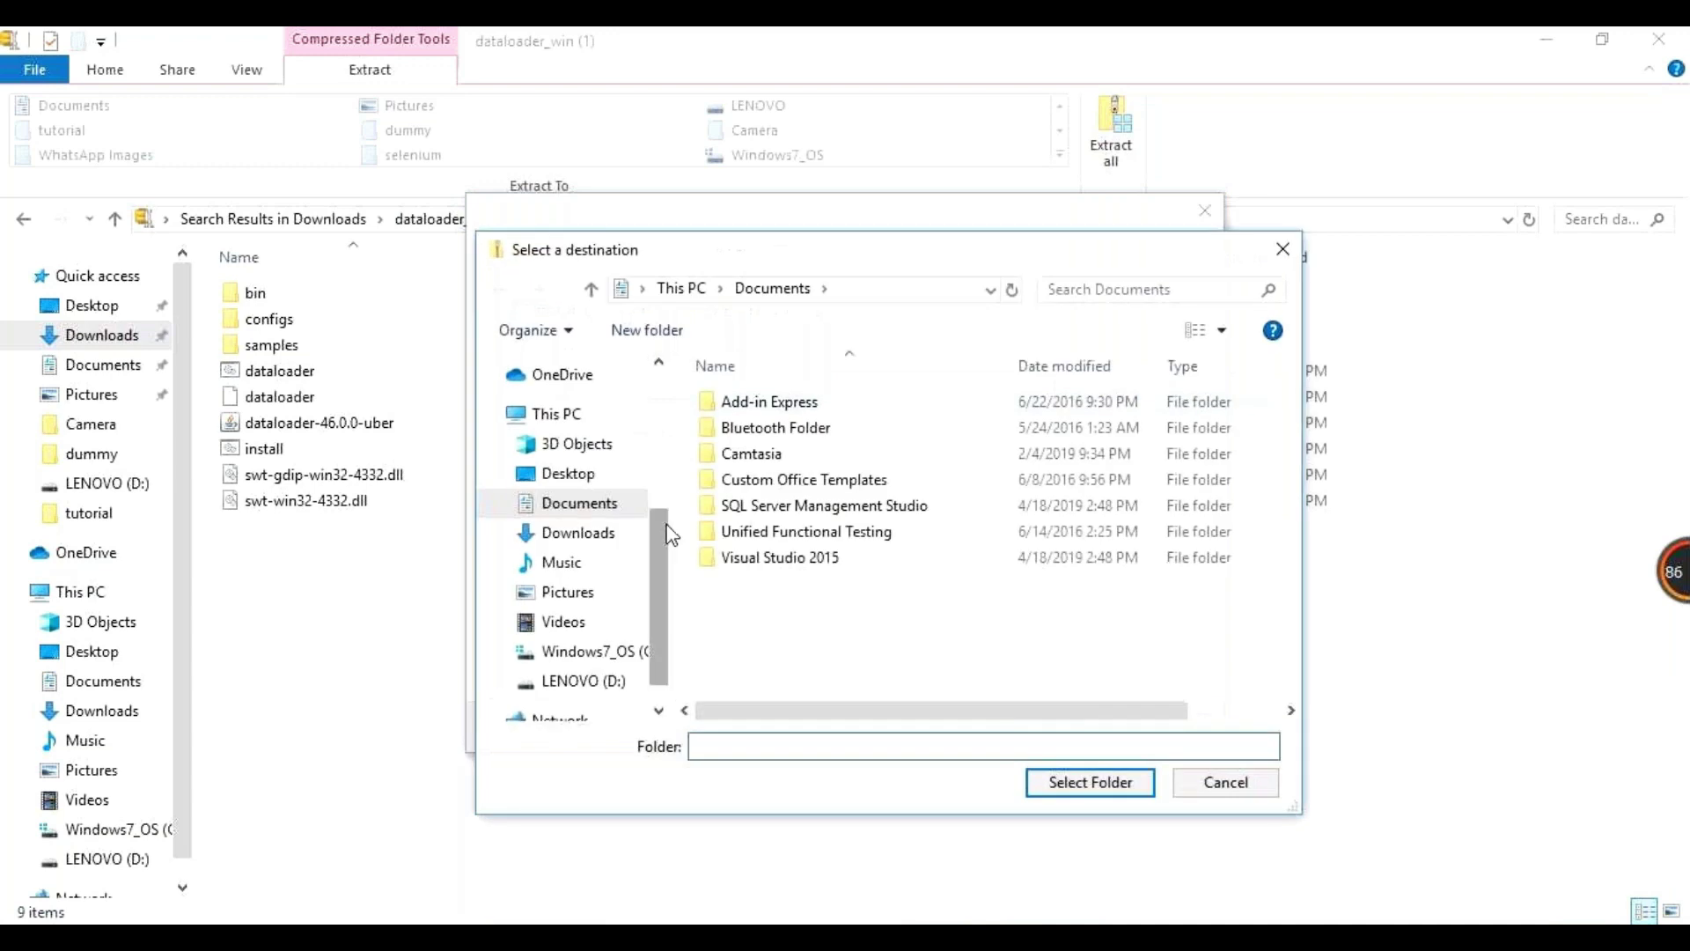
left_click(612, 682)
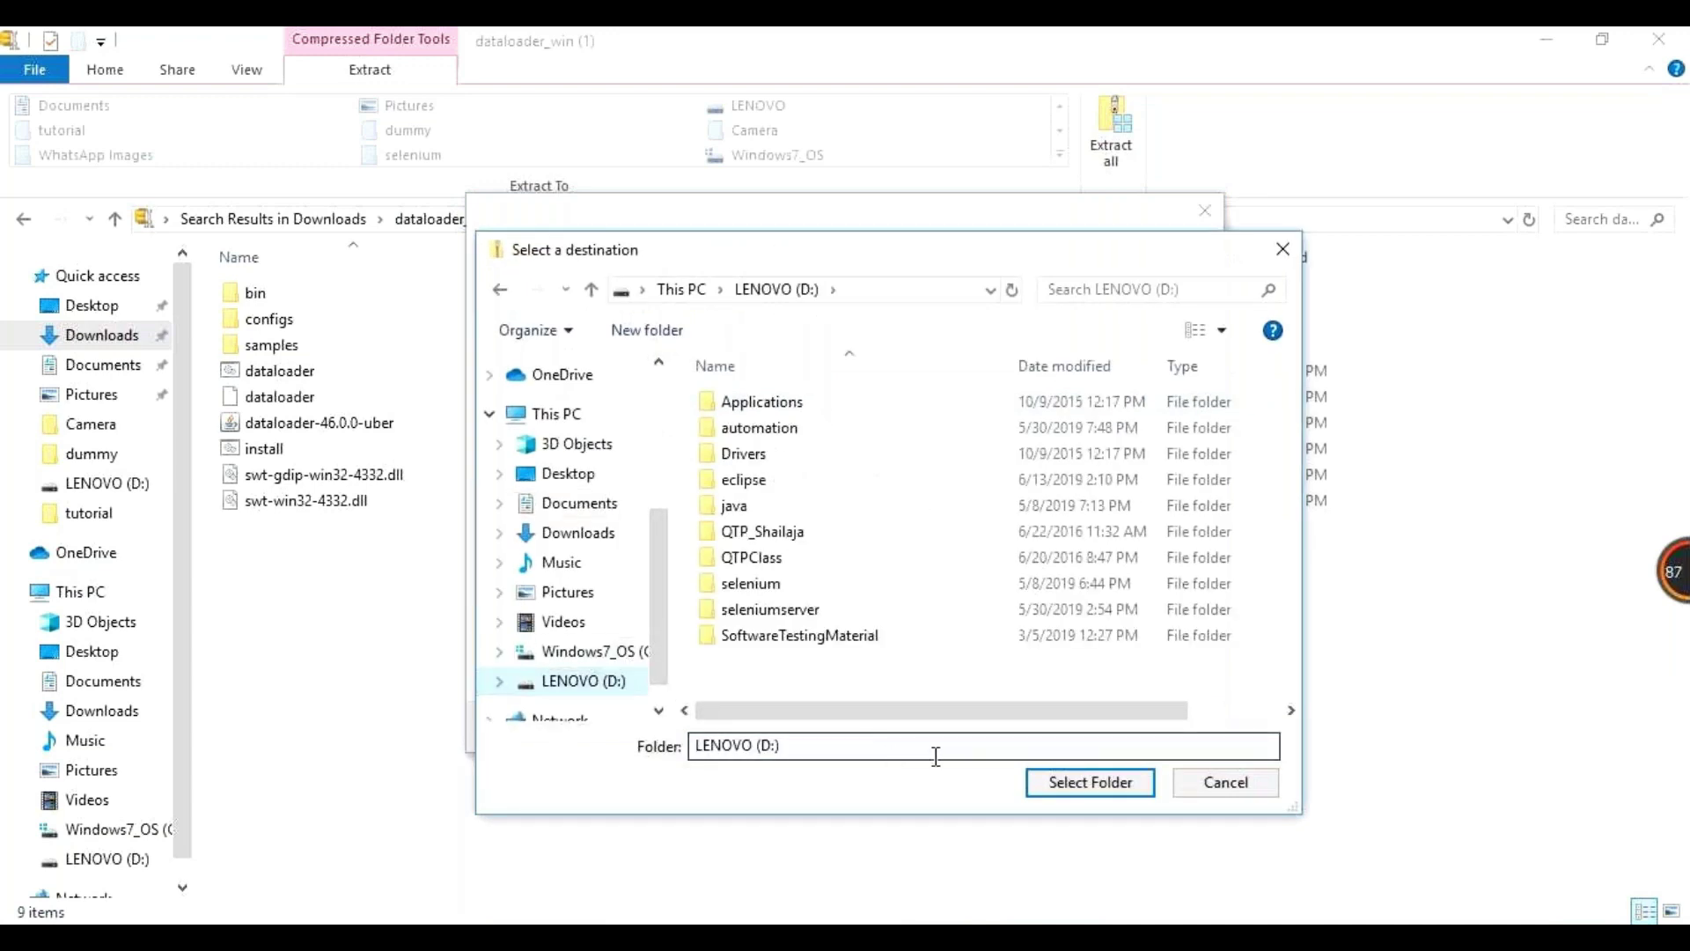
right_click(862, 673)
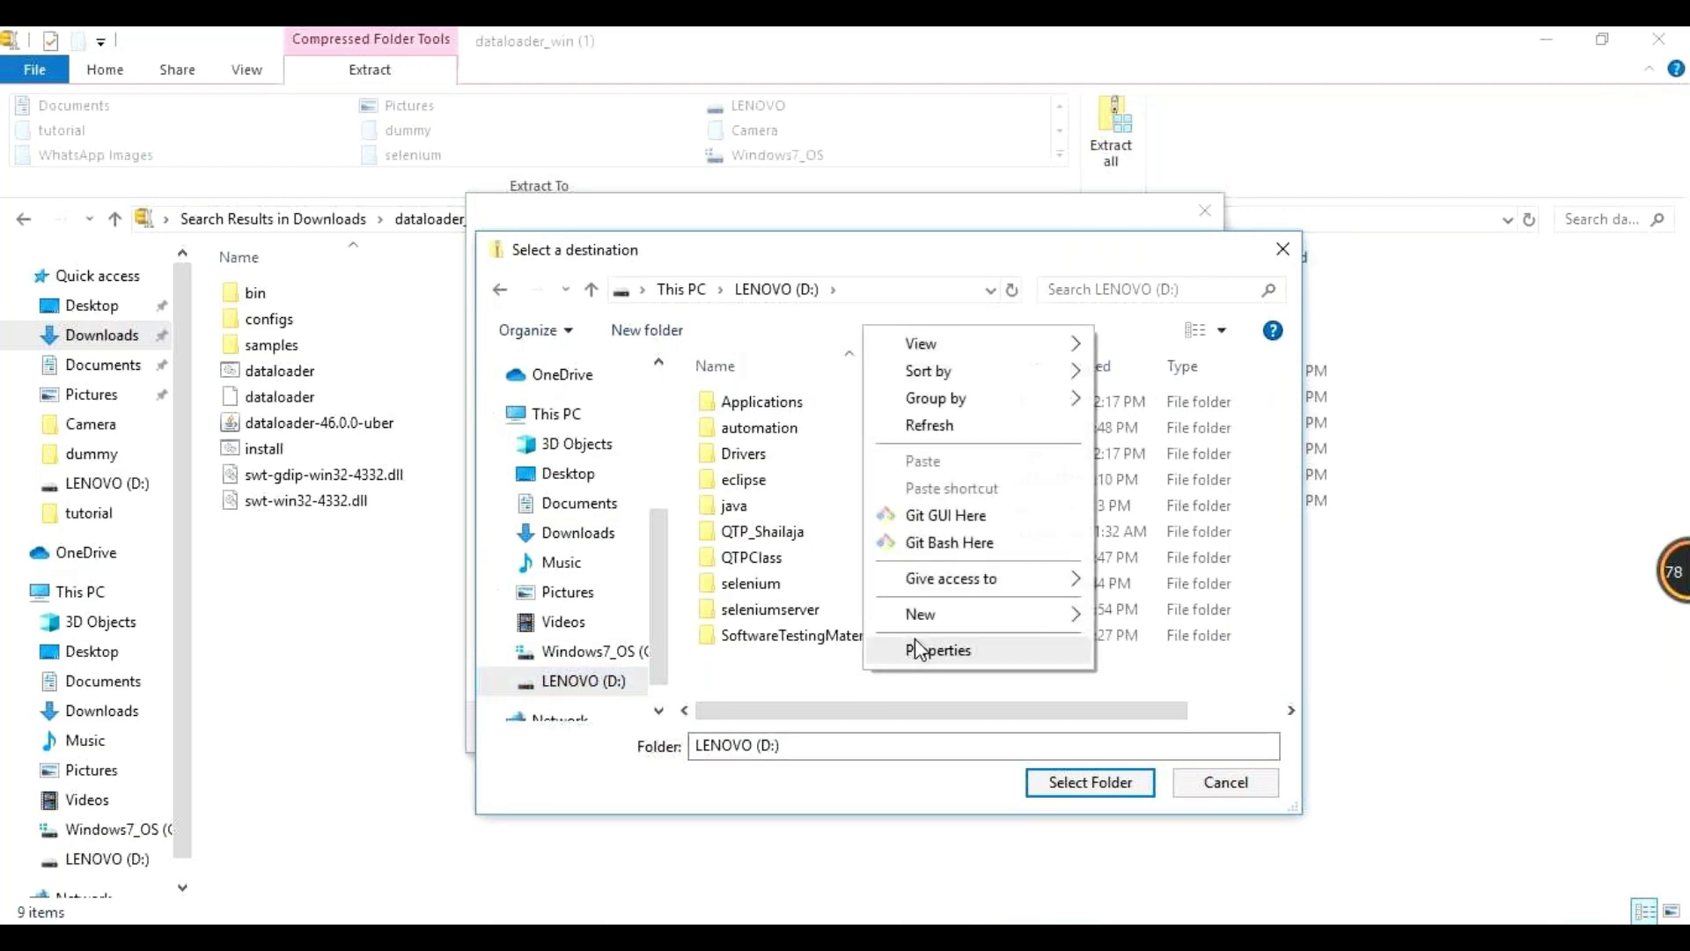
mouse_move(915, 621)
left_click(1234, 625)
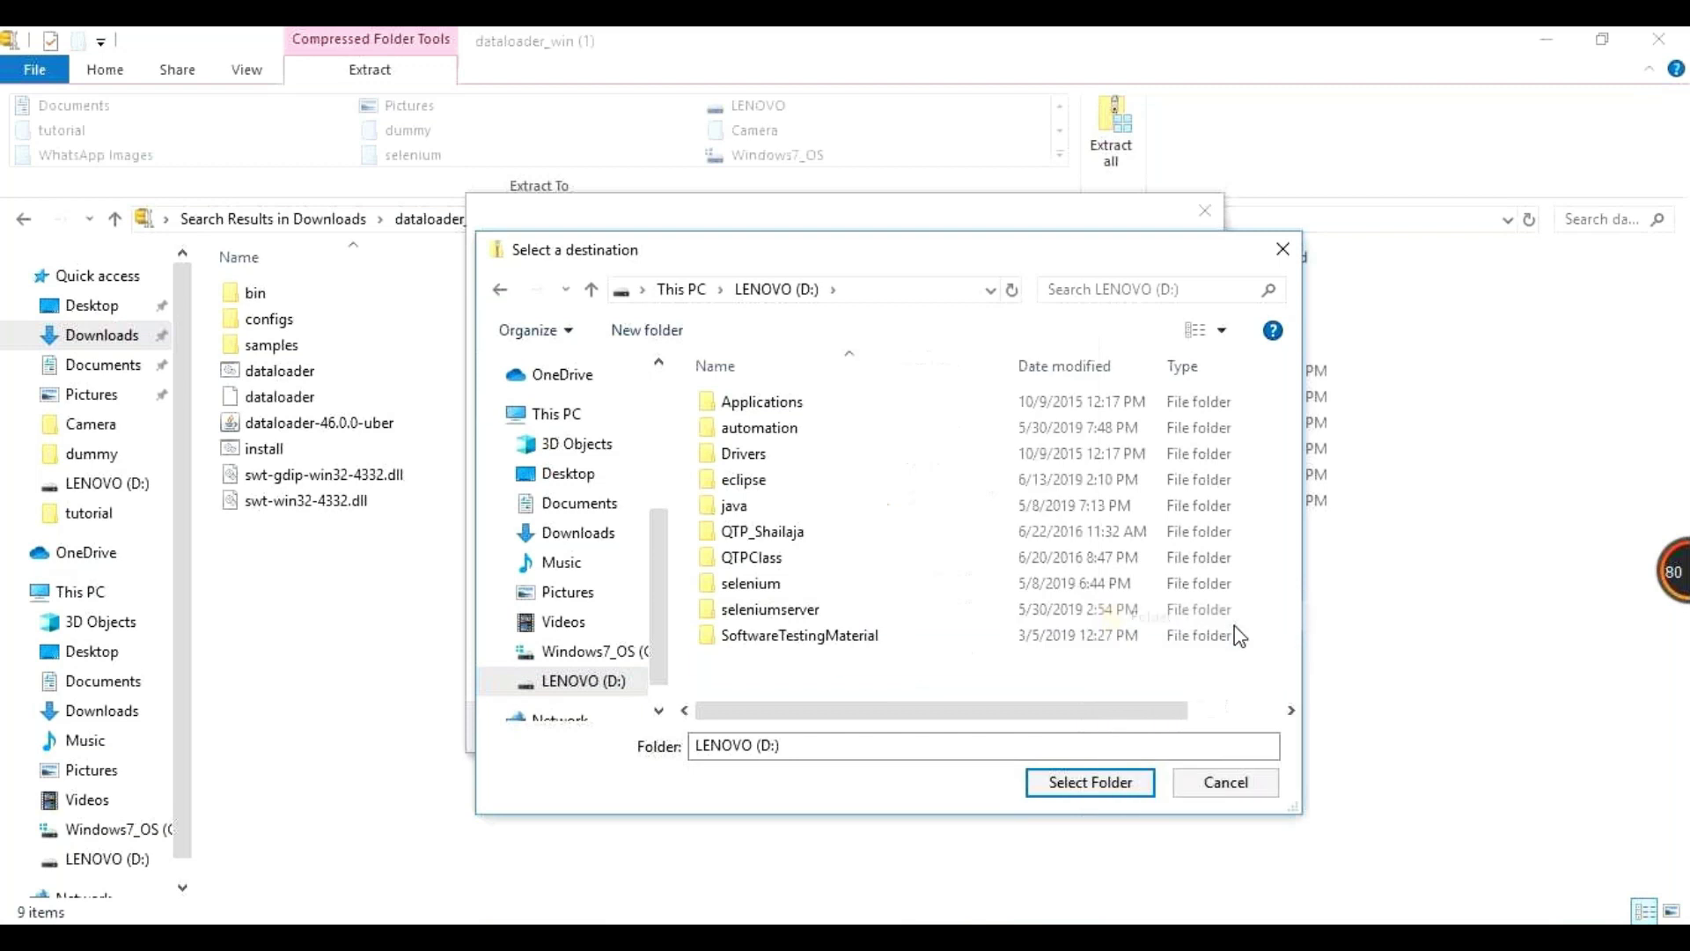
type("Dat")
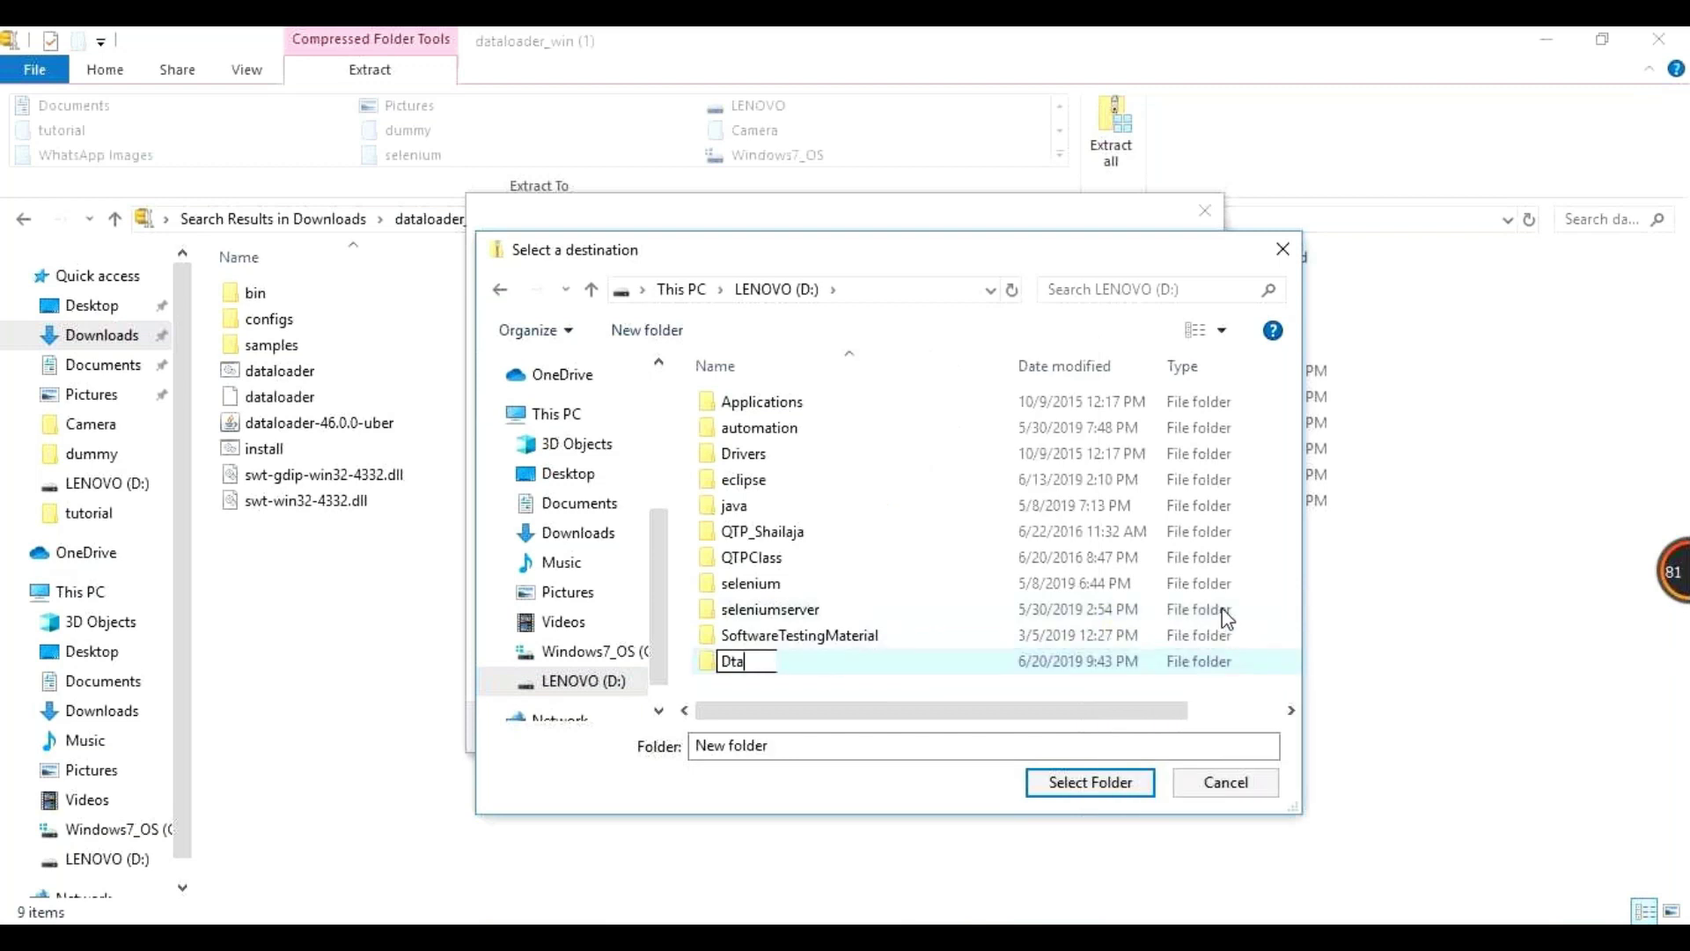
key("BackSpace")
key("BackSpace")
type("ataLoader")
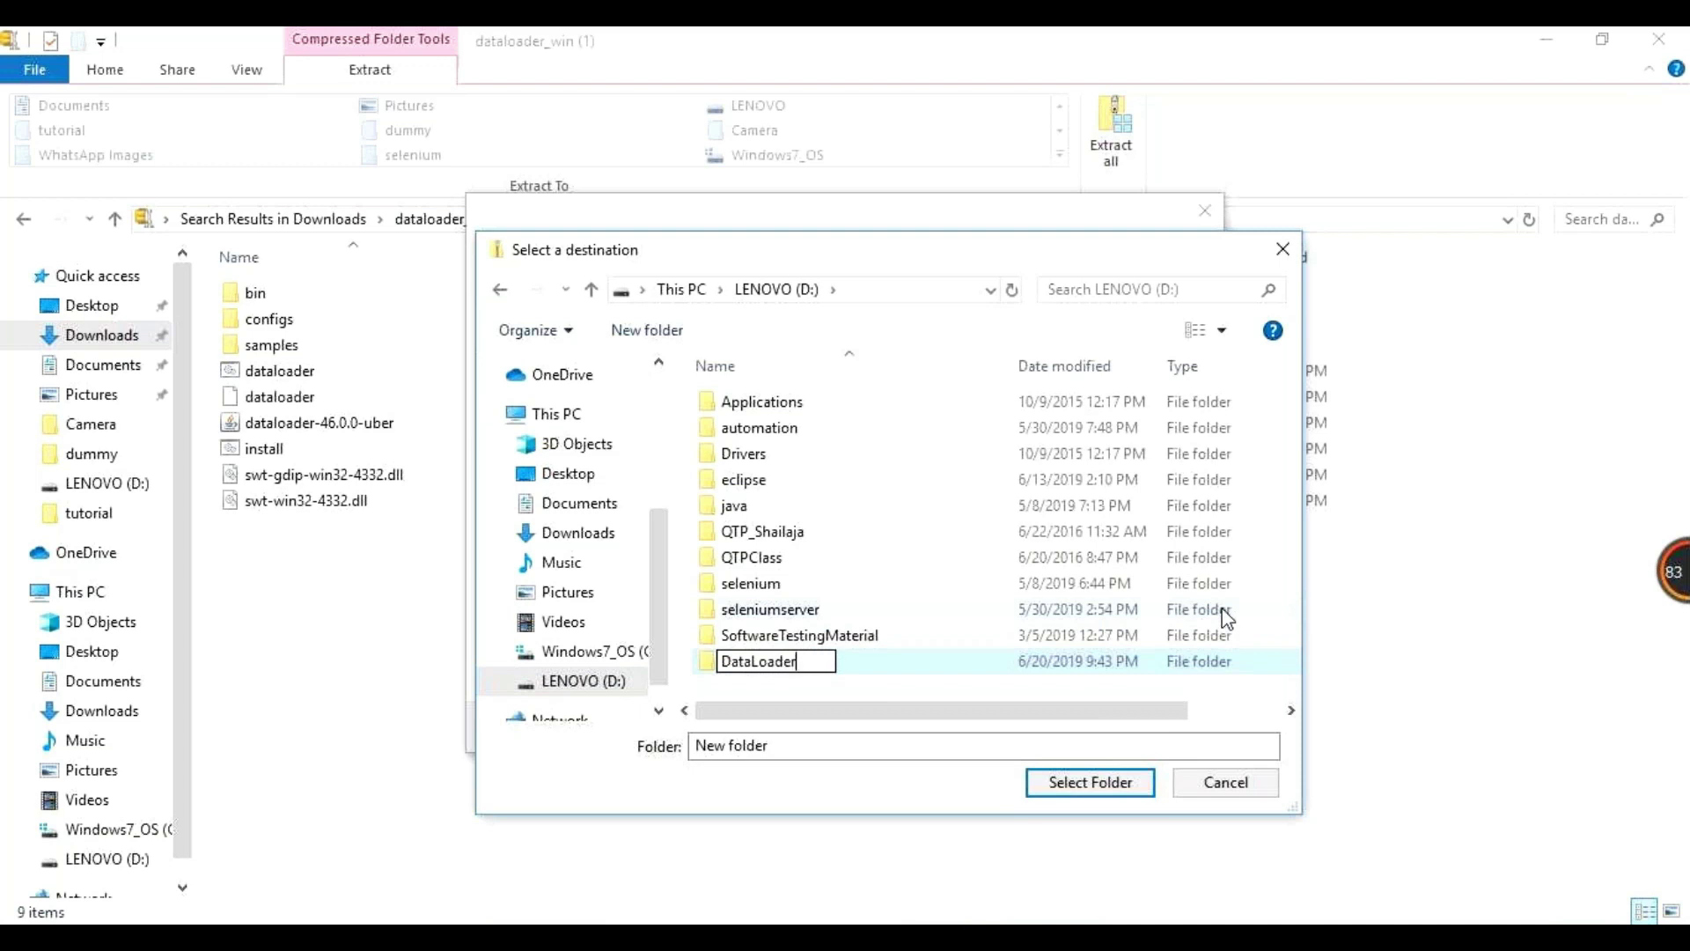
Choose the DataLoader folder as the destination, extract the files there and maximize the extracted folder's window
left_click(1129, 790)
left_click(1056, 785)
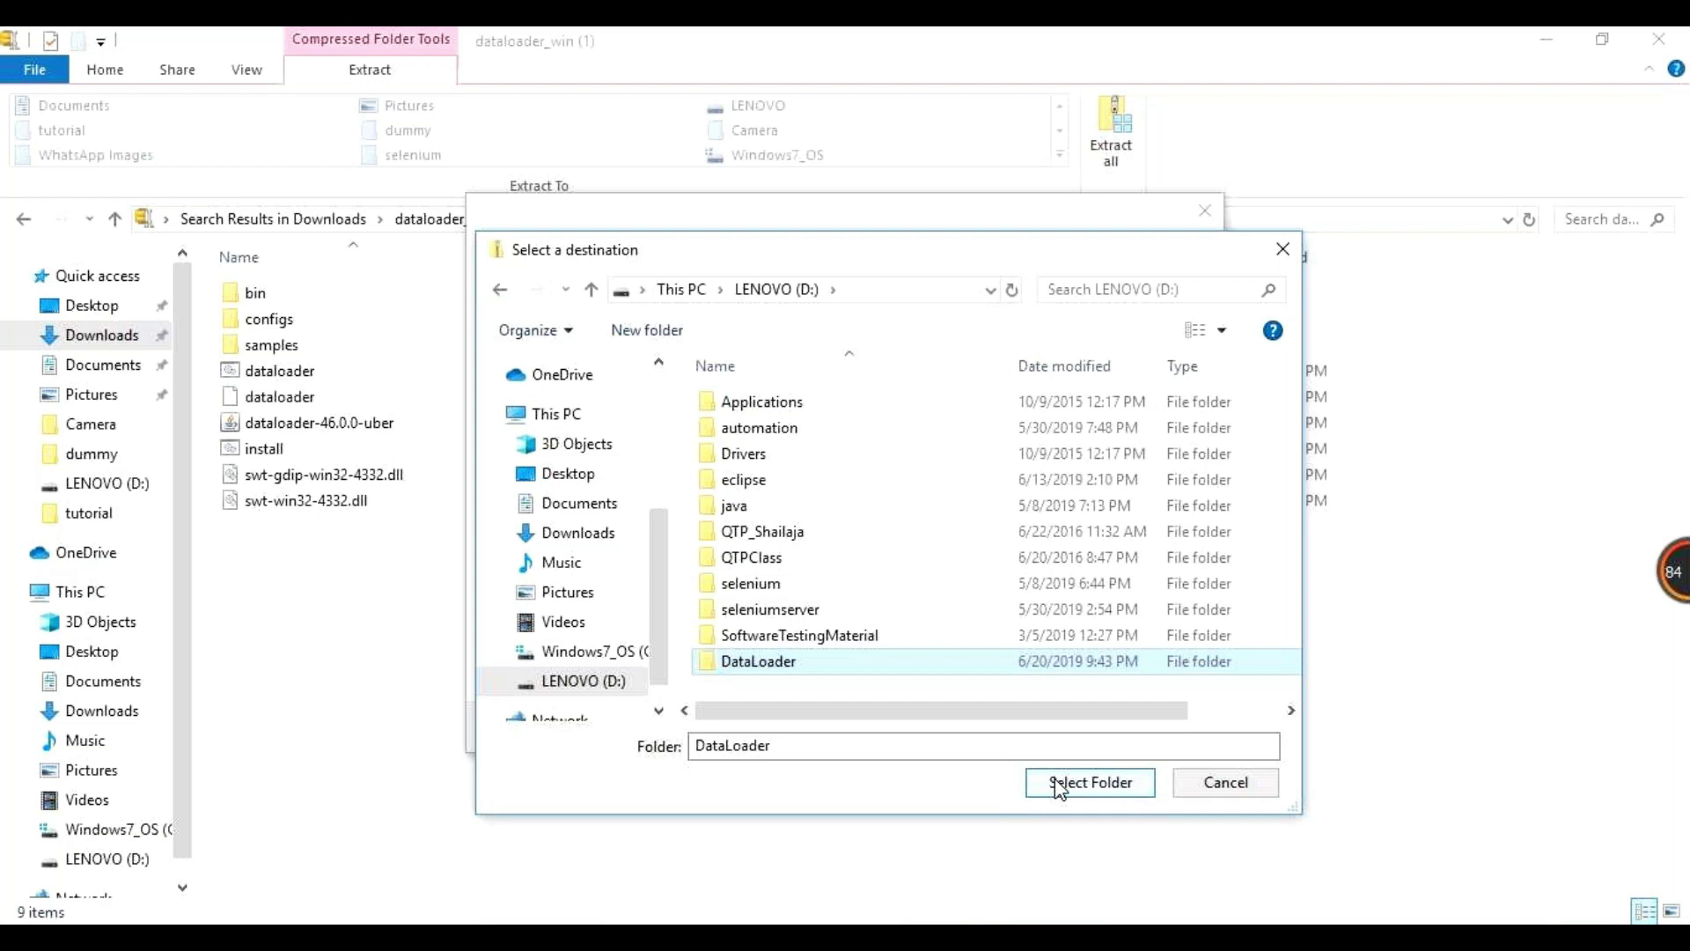
left_click(1073, 724)
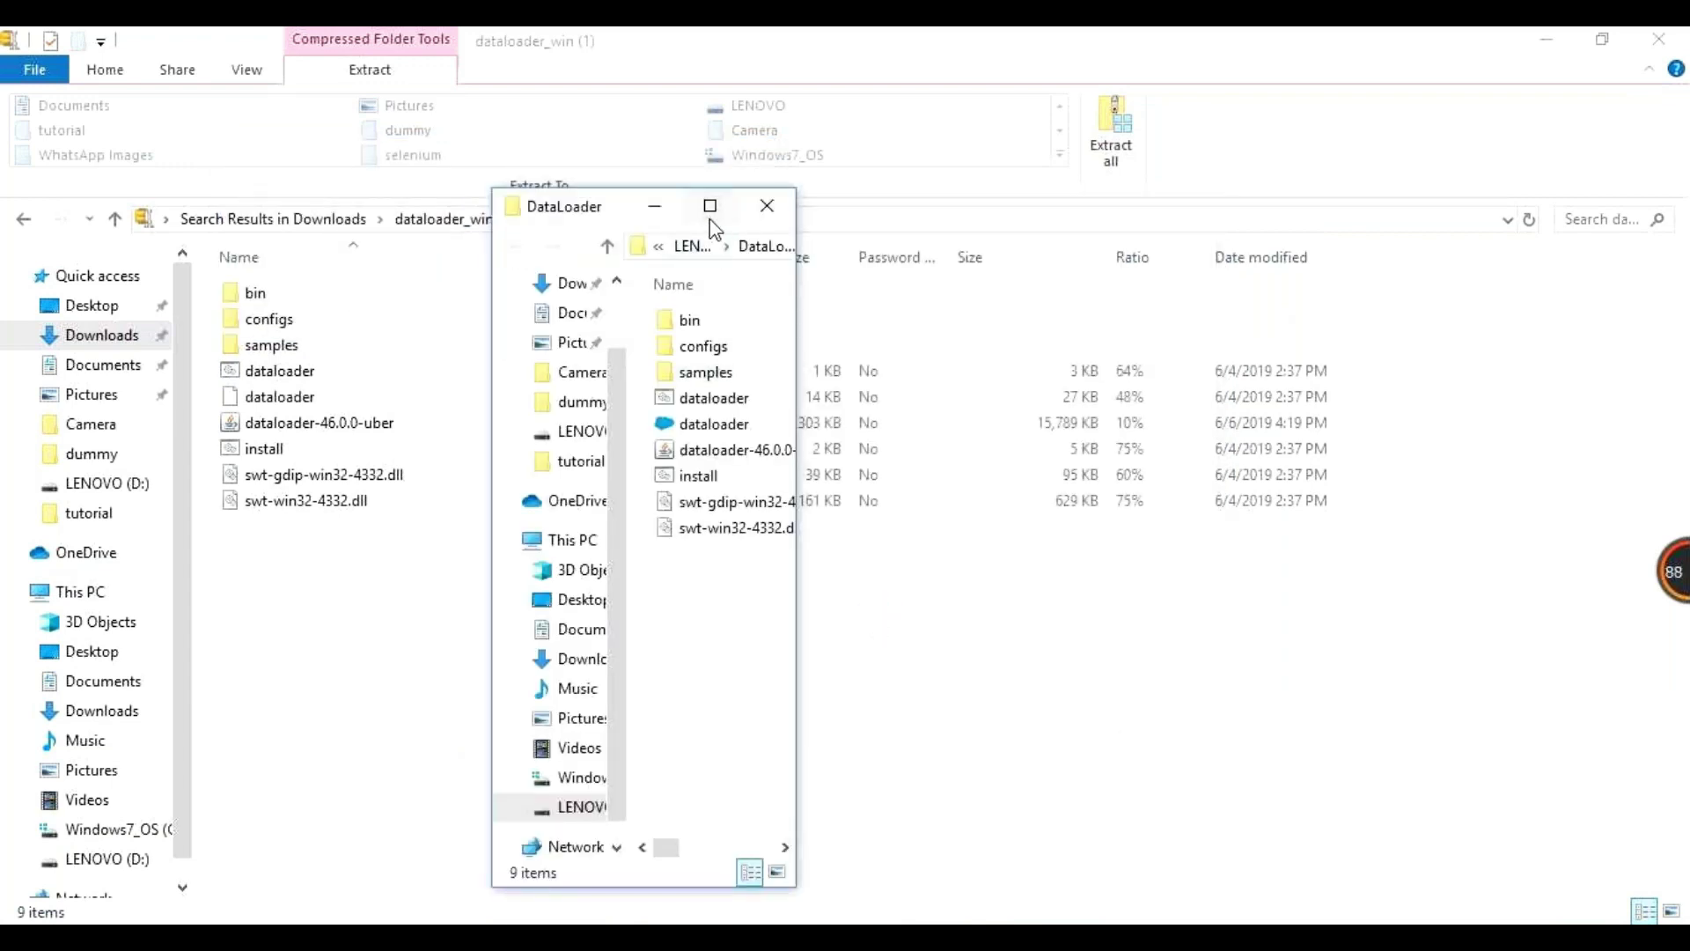
left_click(709, 208)
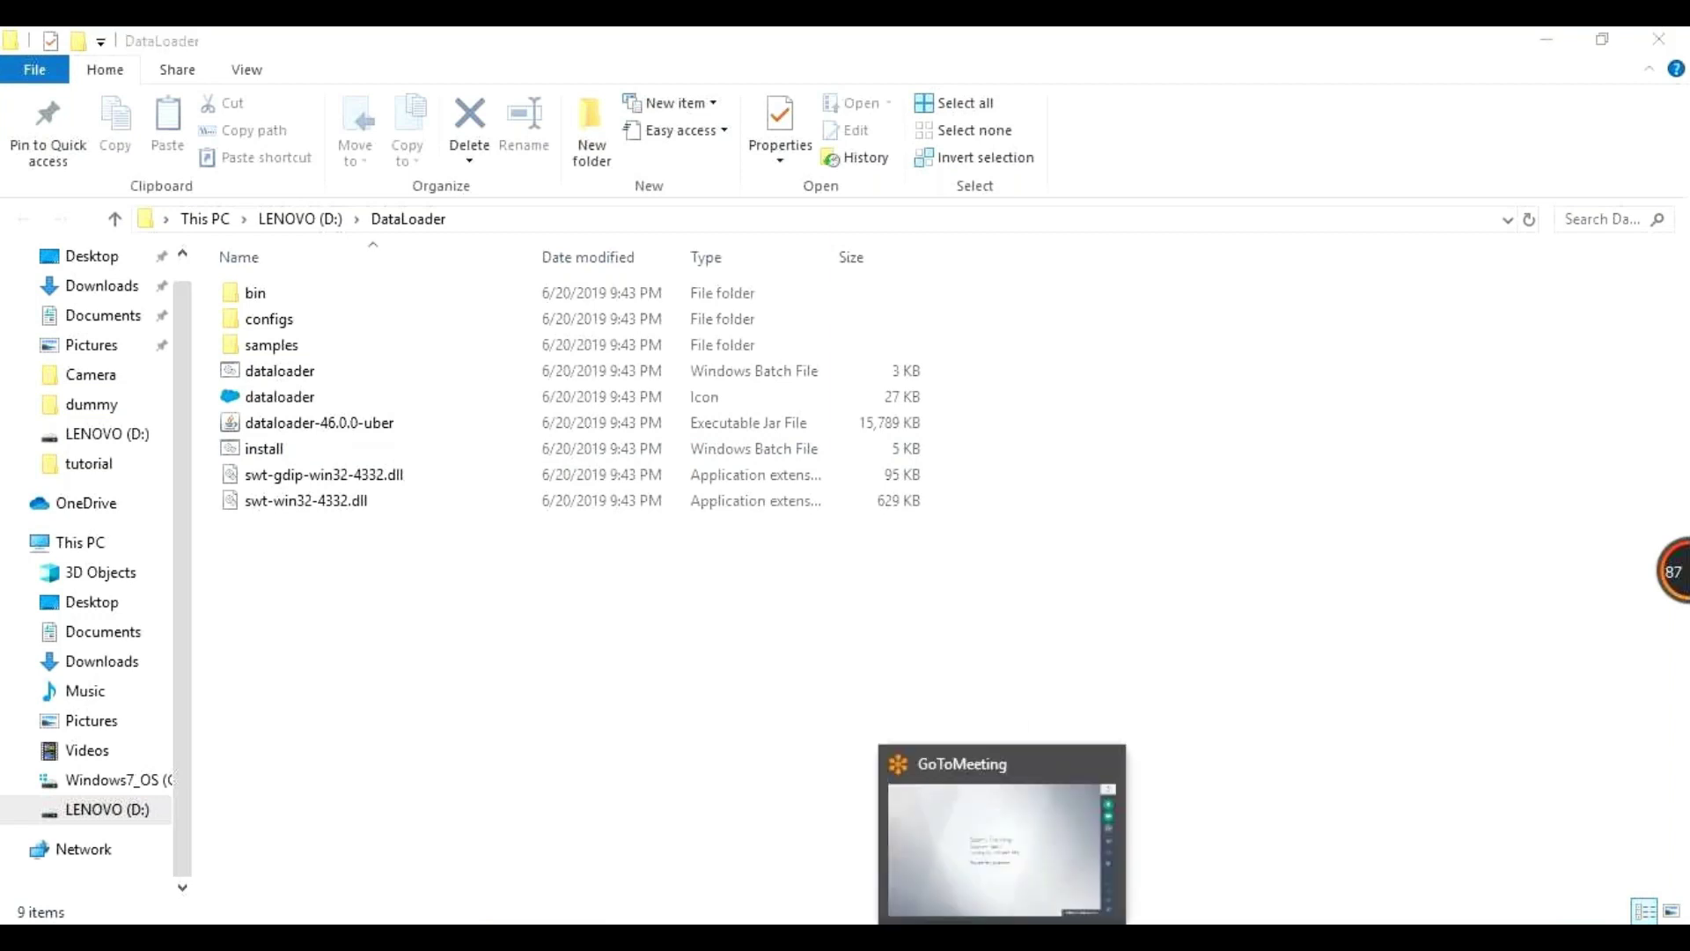
Switch to GoToMeeting, mute the microphone and return to the DataLoader folder
left_click(1004, 832)
left_click(1529, 211)
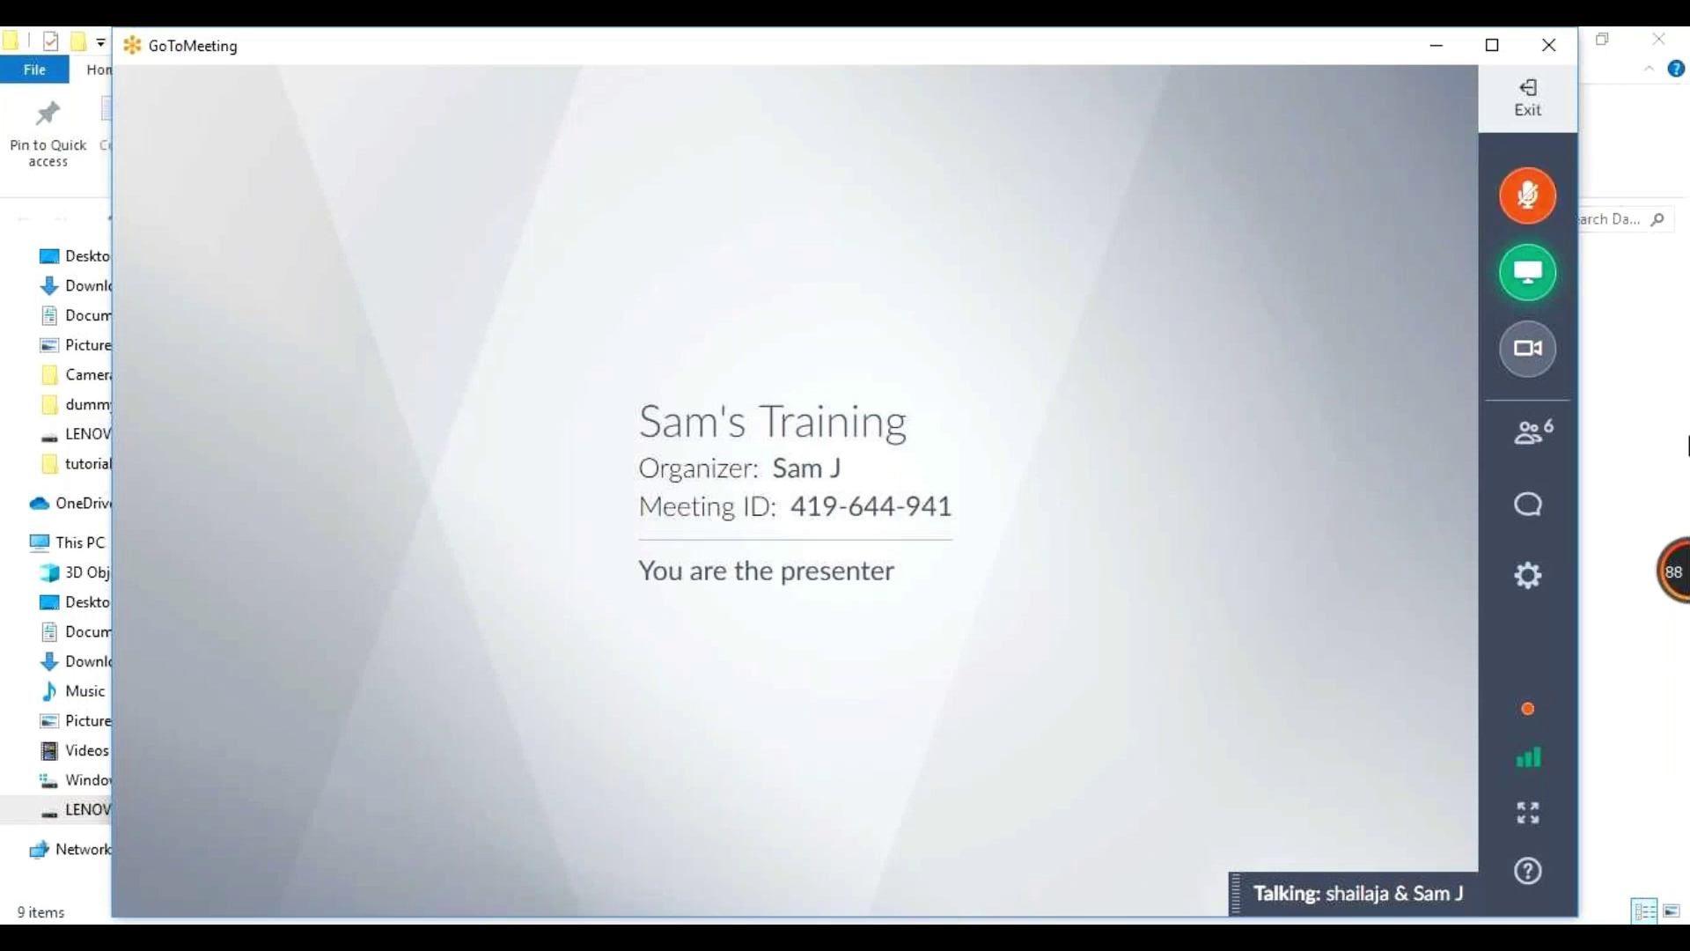
left_click(1662, 429)
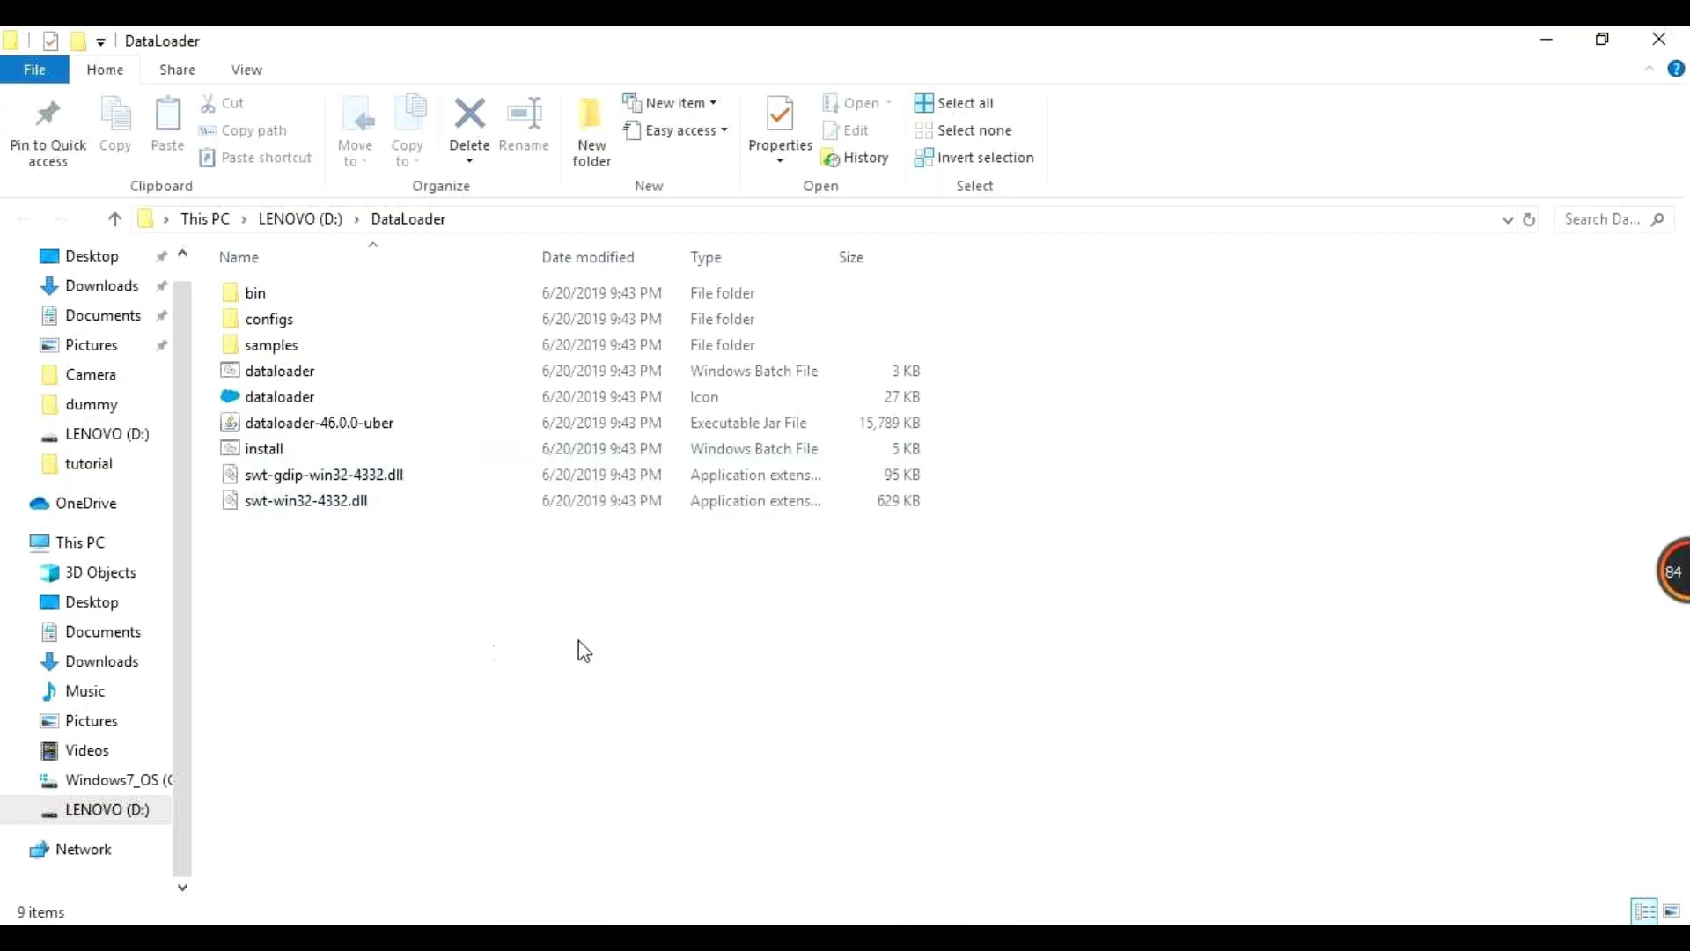
Switch to Salesforce in Chrome and open the Windows Installation Instructions for Data Loader at the numbered installation steps
left_click(941, 937)
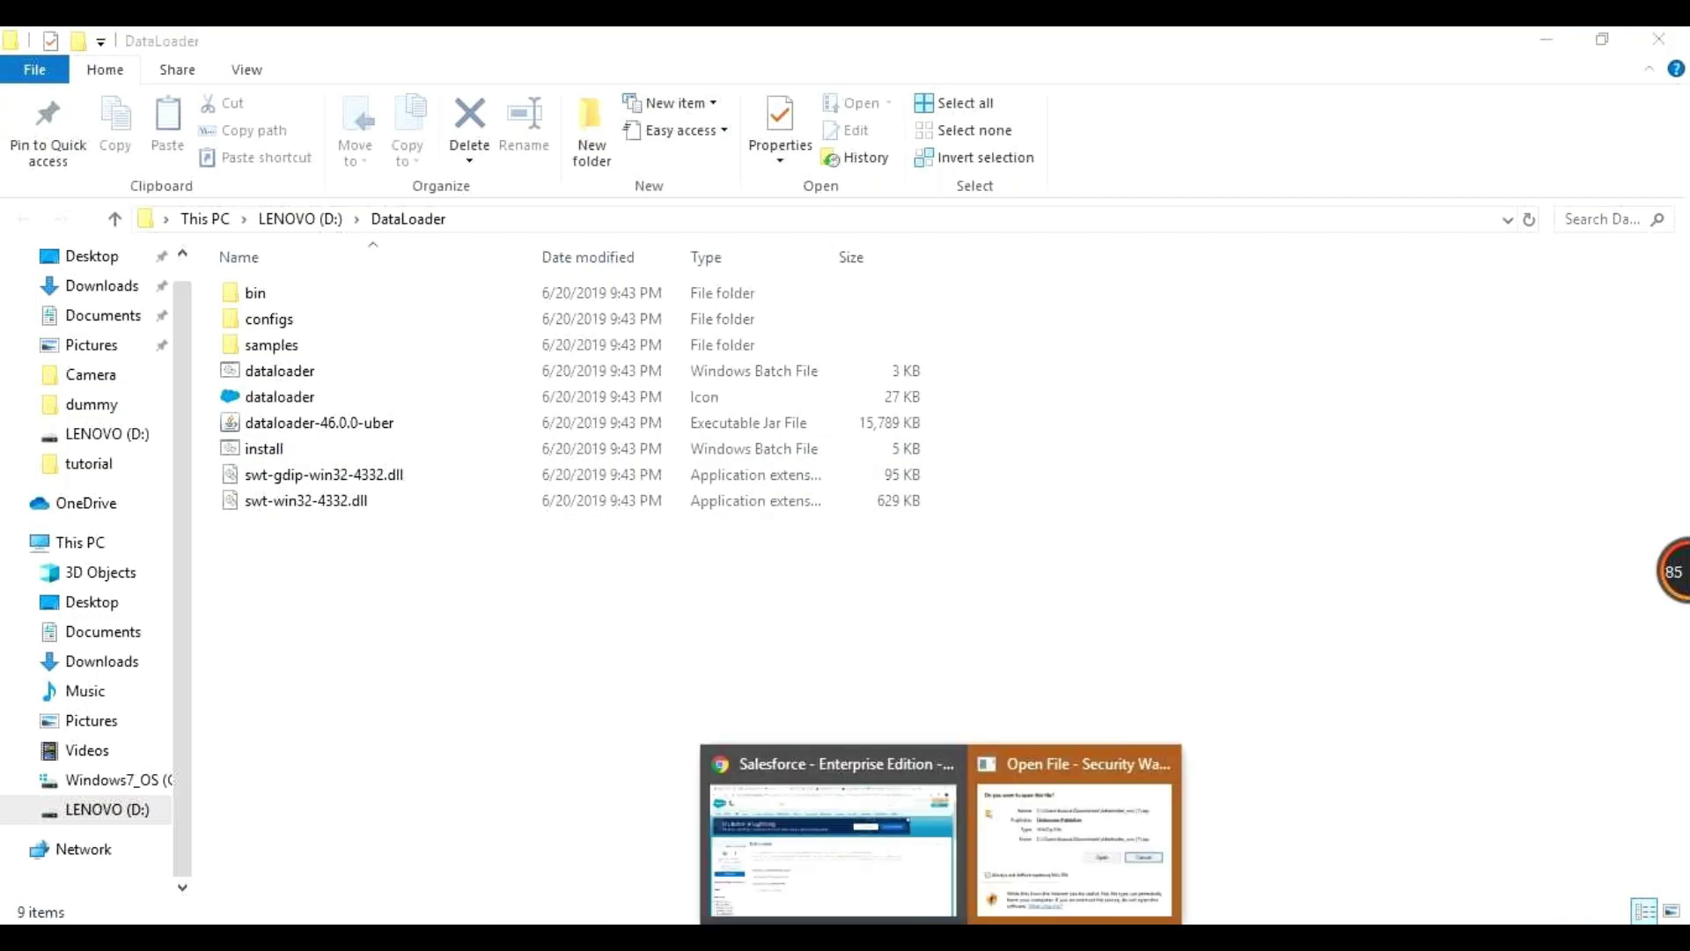
left_click(871, 883)
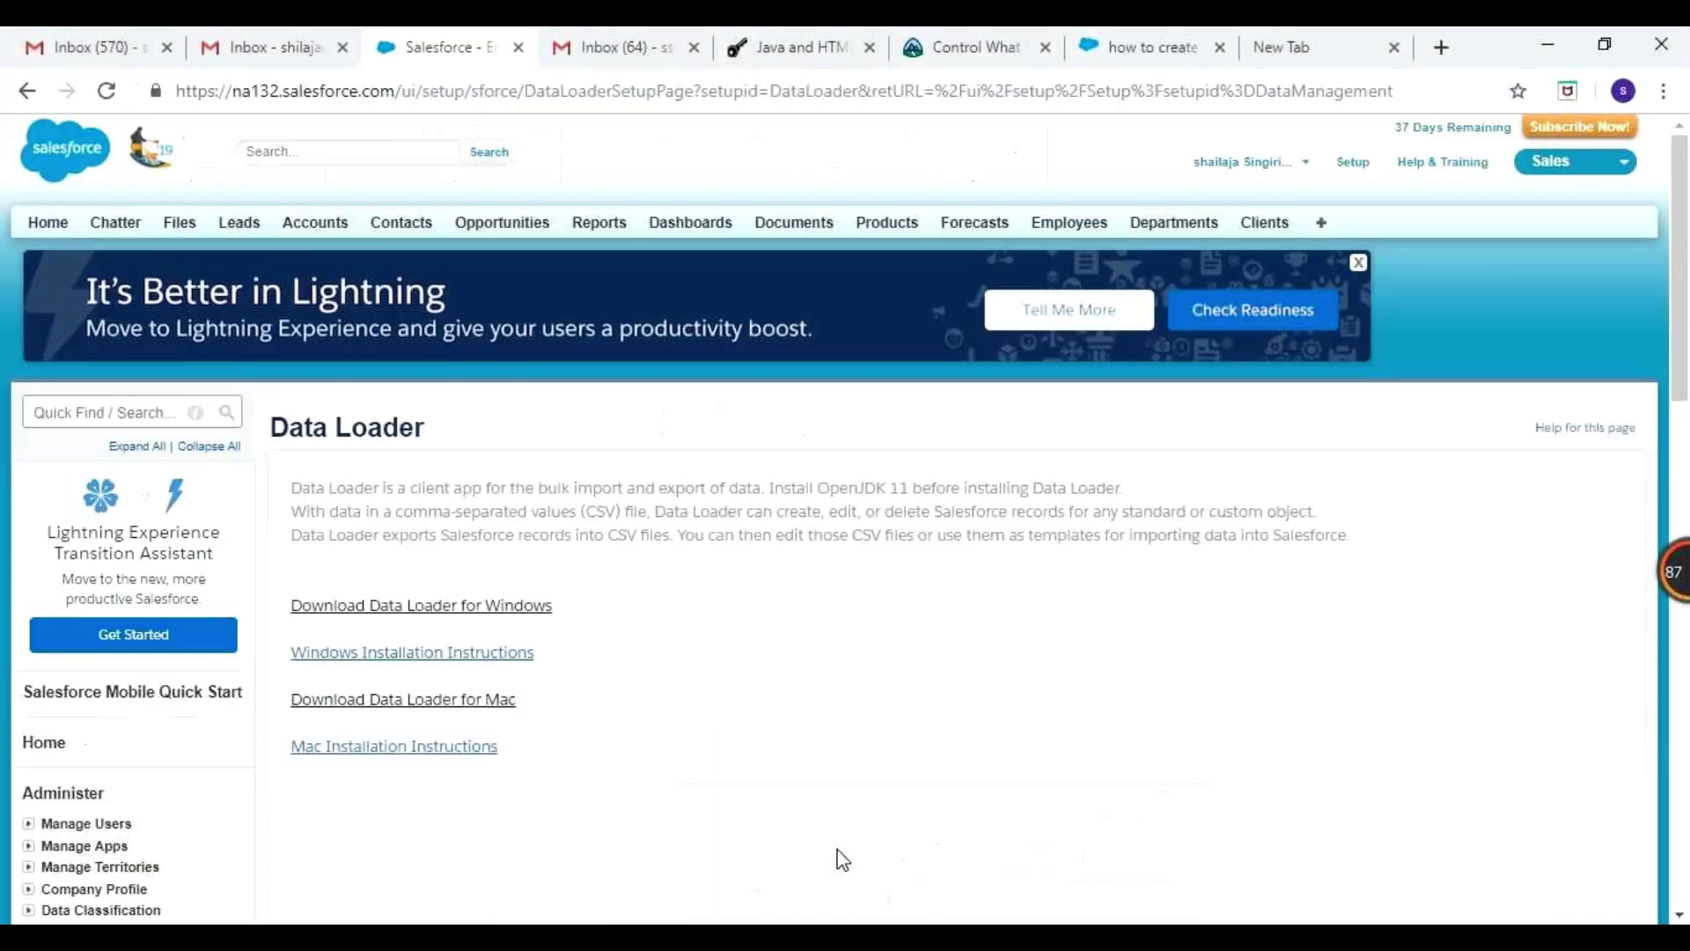
left_click(509, 673)
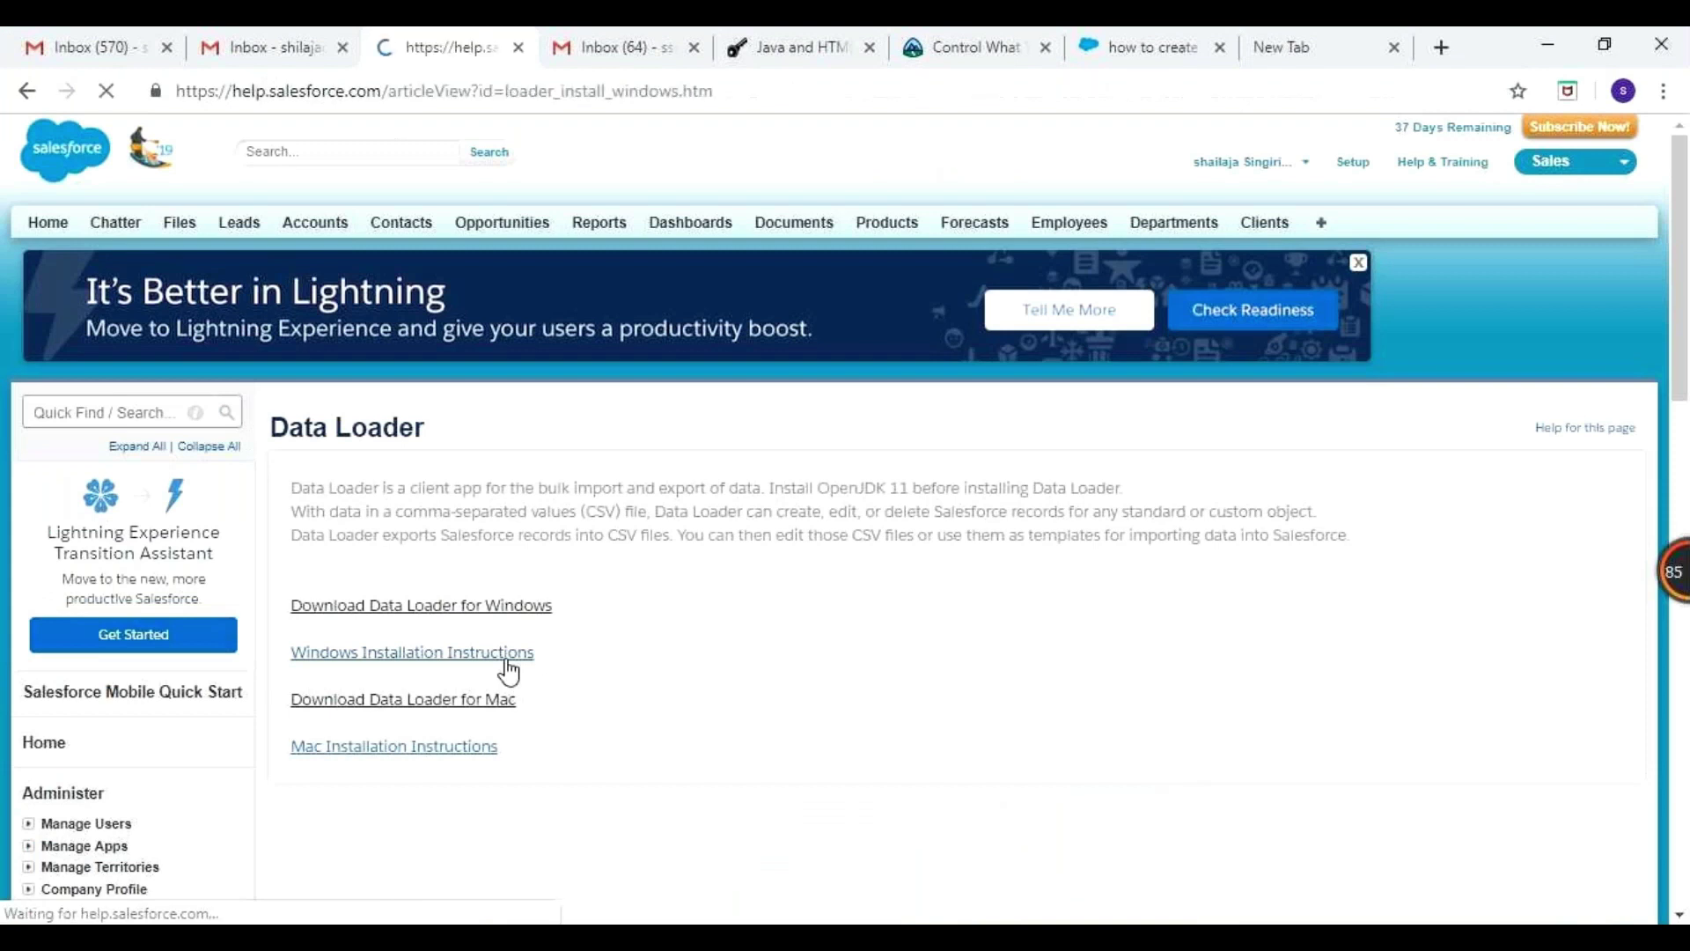
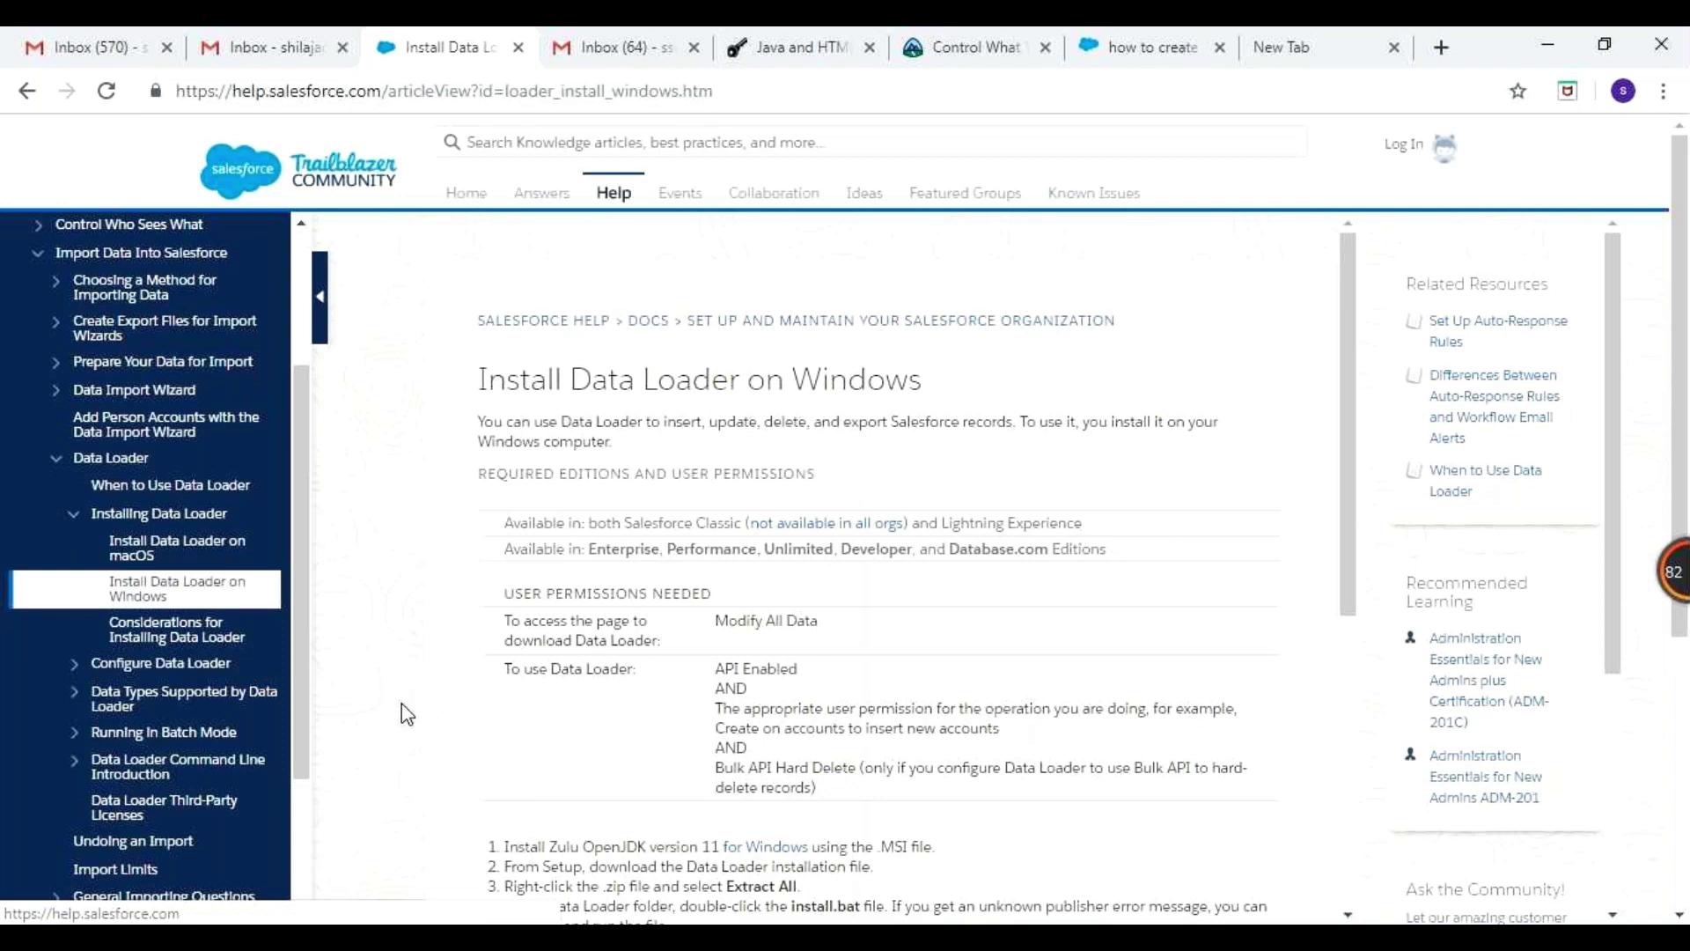
scroll(407, 713, "down", 2)
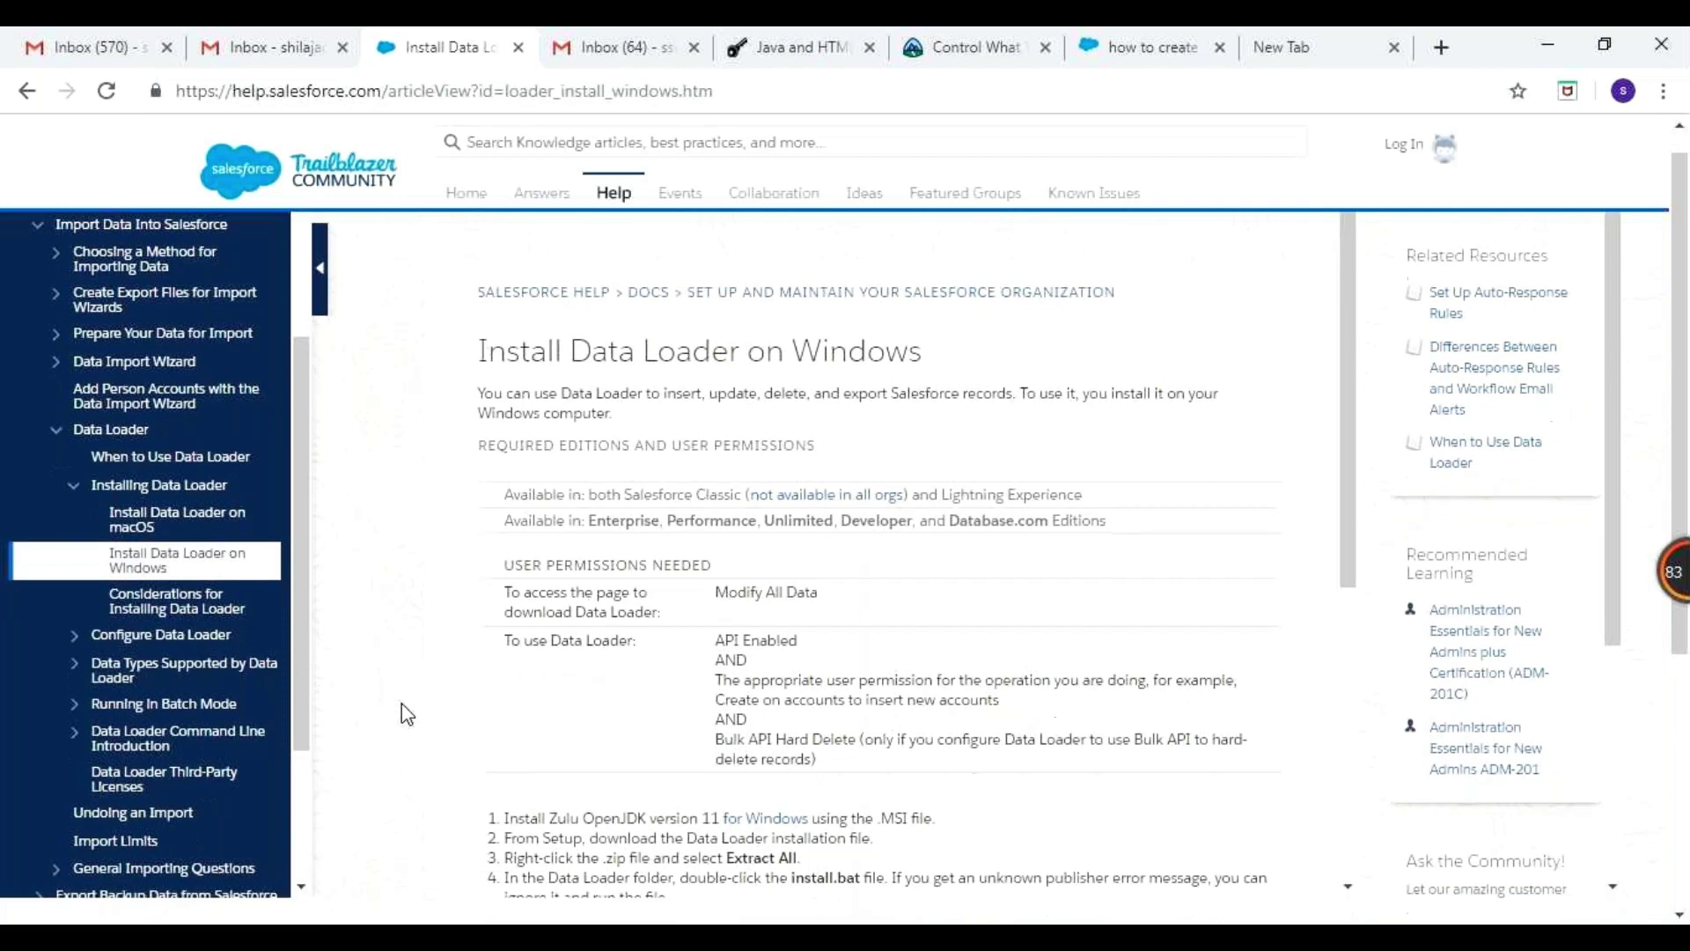
left_click(1348, 767)
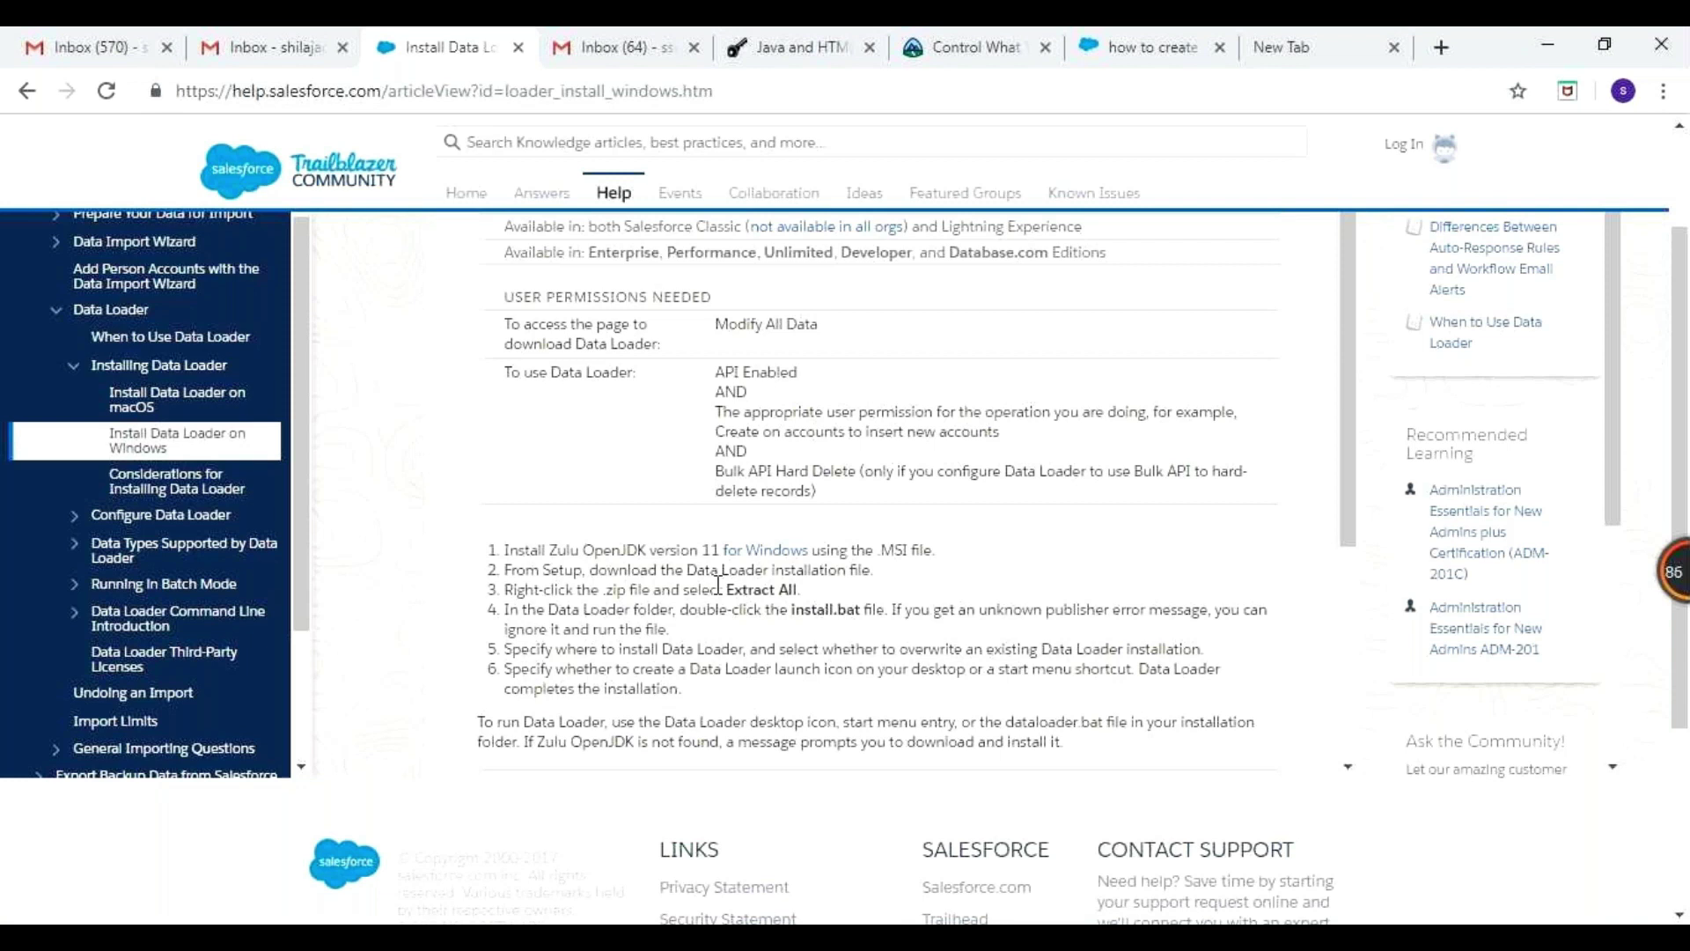
Open the Zulu OpenJDK 11 for Windows download page linked in the instructions and find its Java version selection
left_click(758, 554)
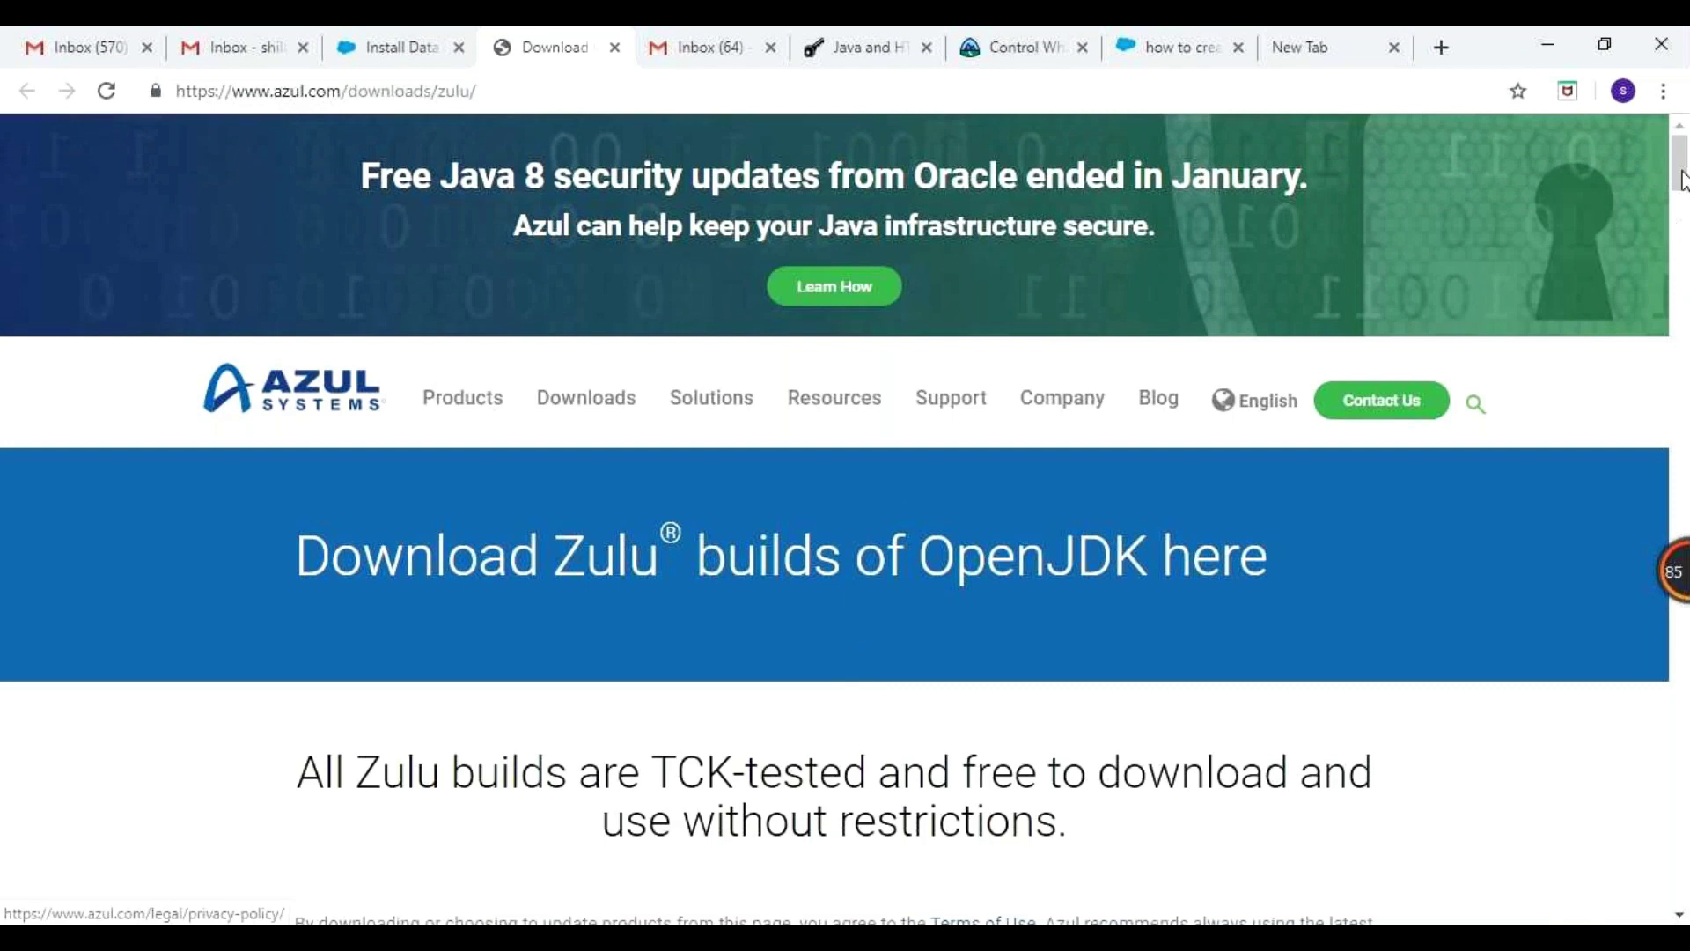
left_click_drag(1681, 180, 1681, 240)
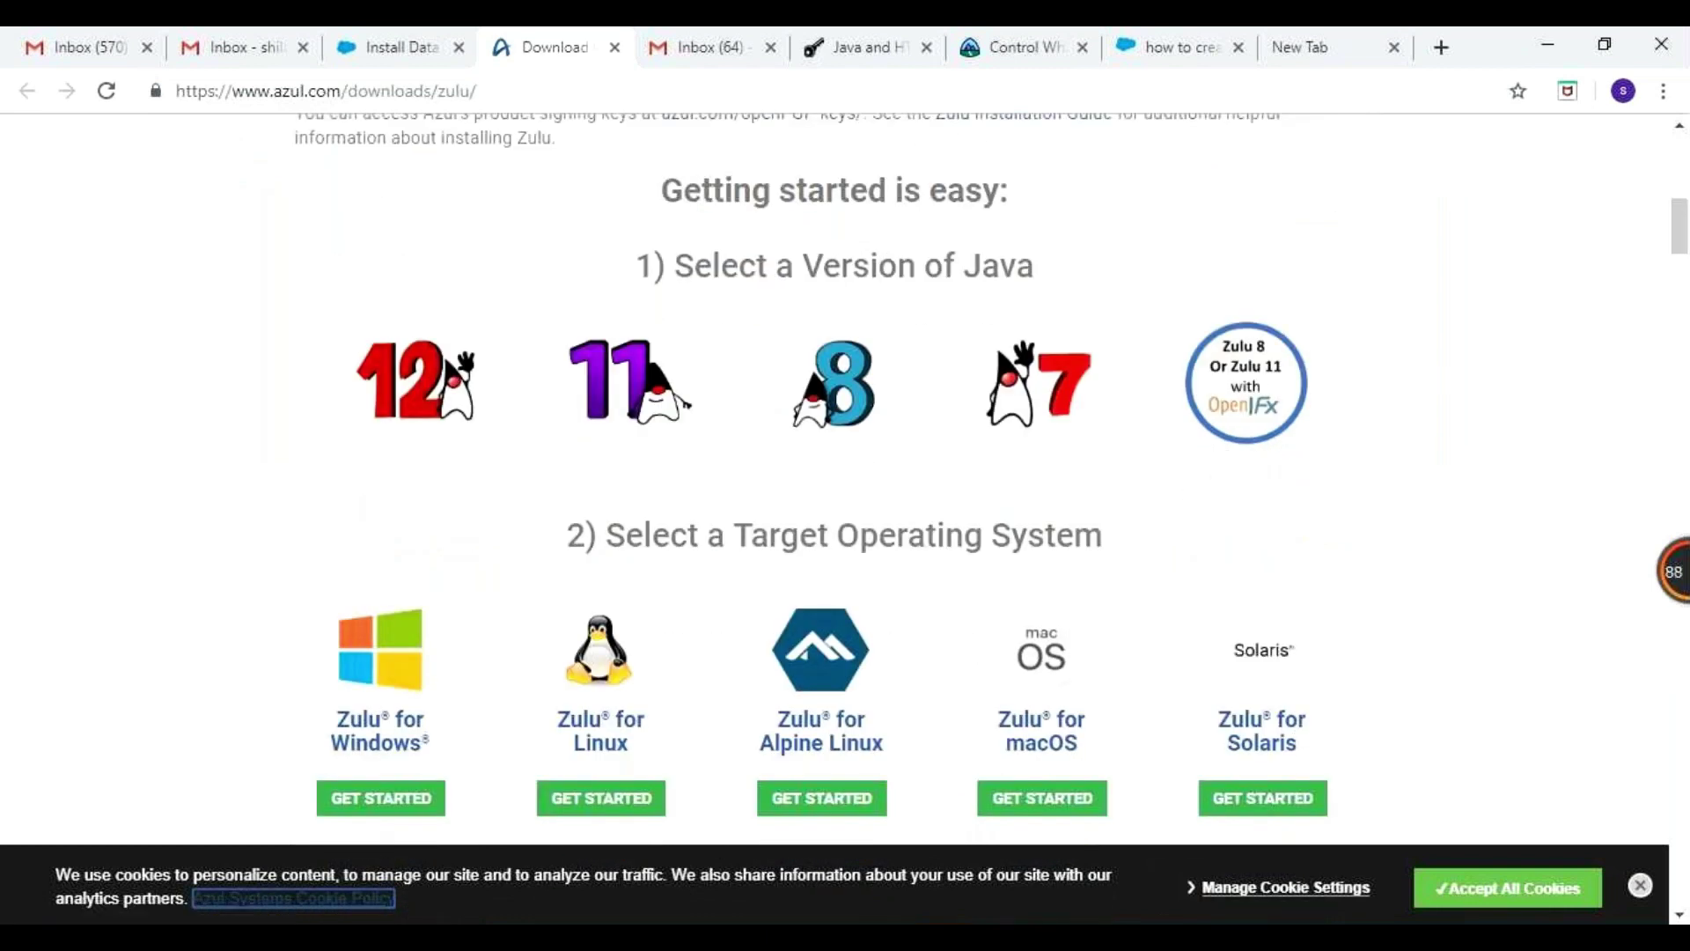
Switch to GoToMeeting, unmute and re-mute the microphone, and return to the Zulu download page
key("alt+Tab")
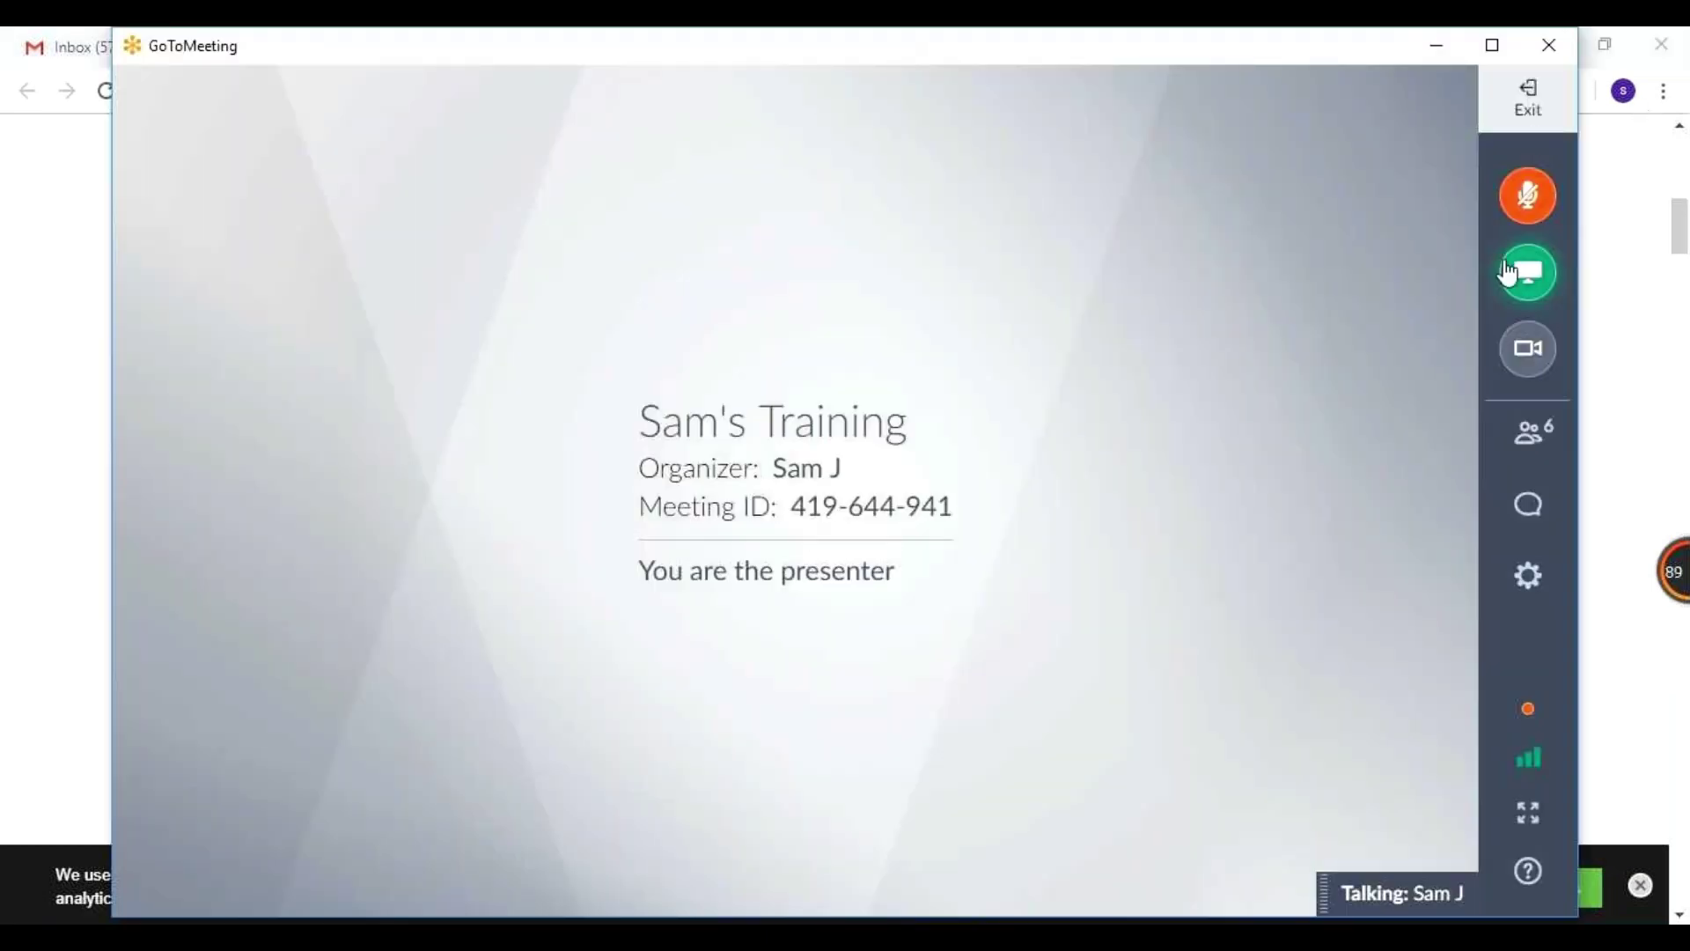
left_click(1531, 196)
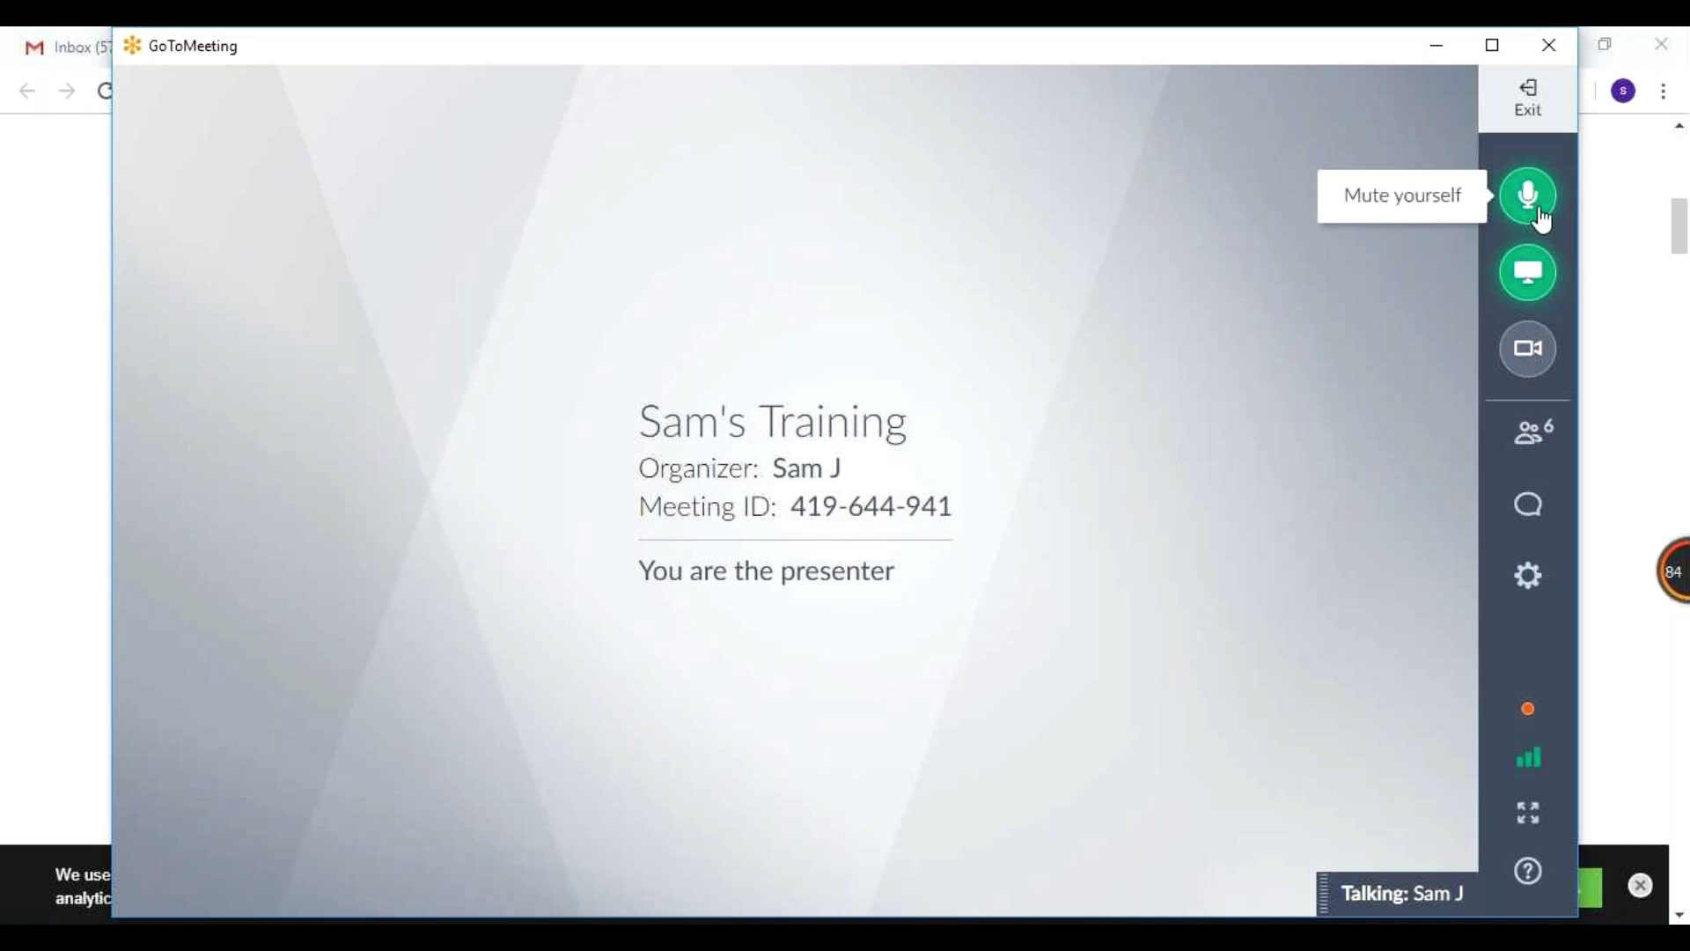
left_click(1542, 220)
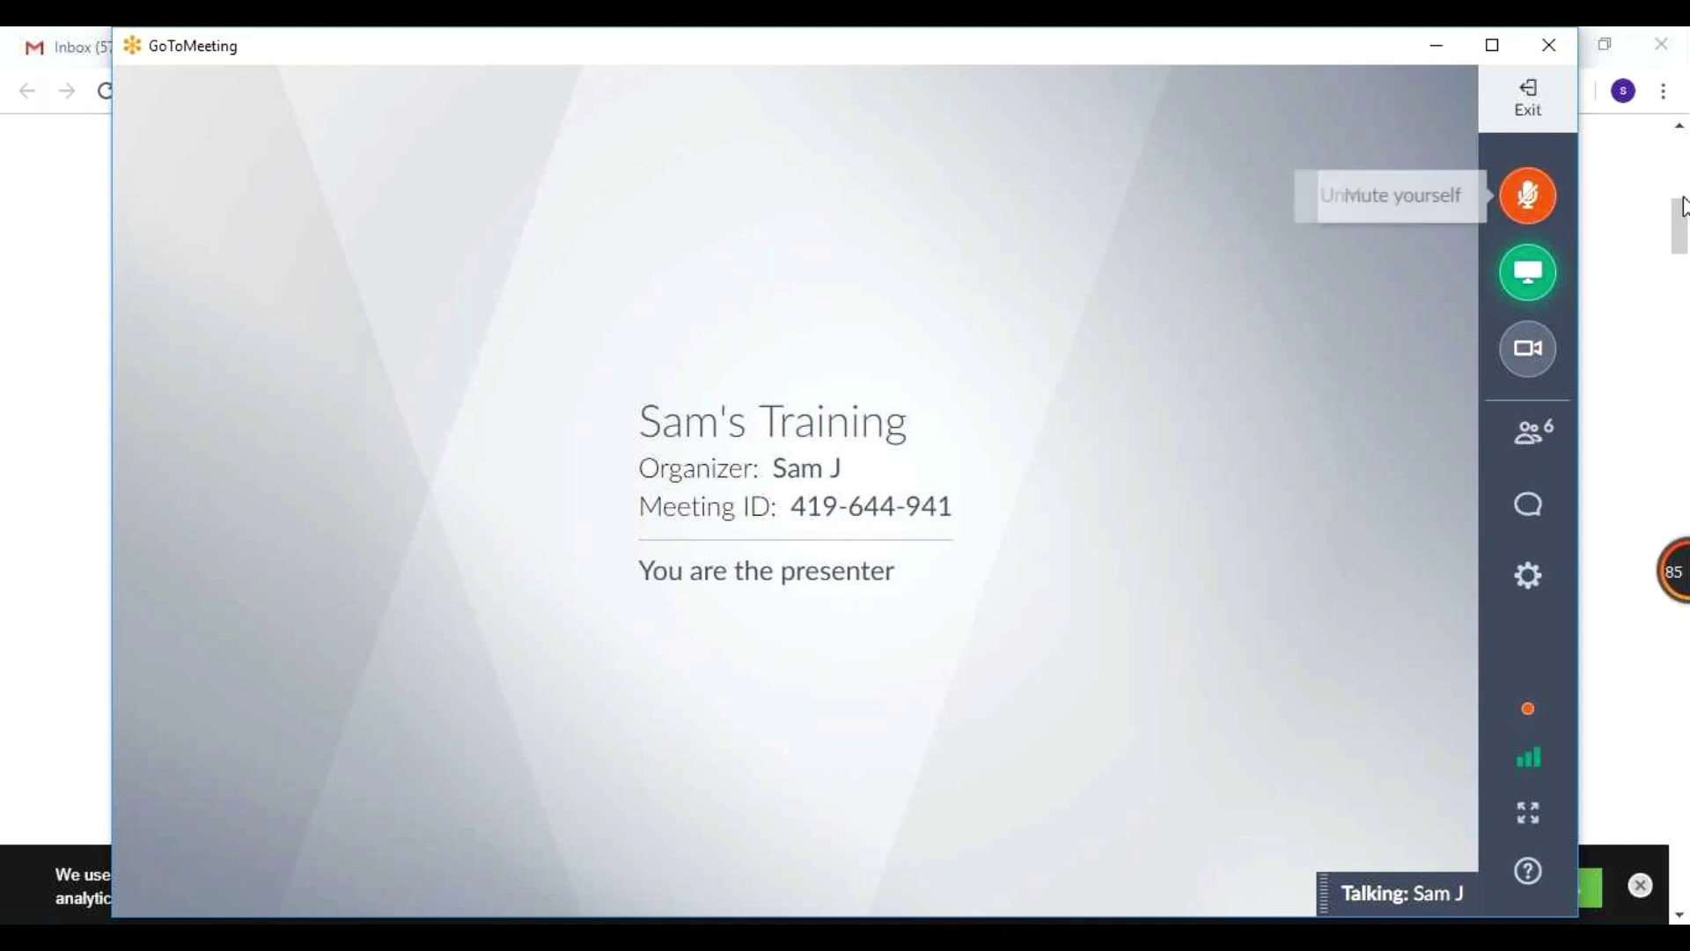
left_click(1647, 218)
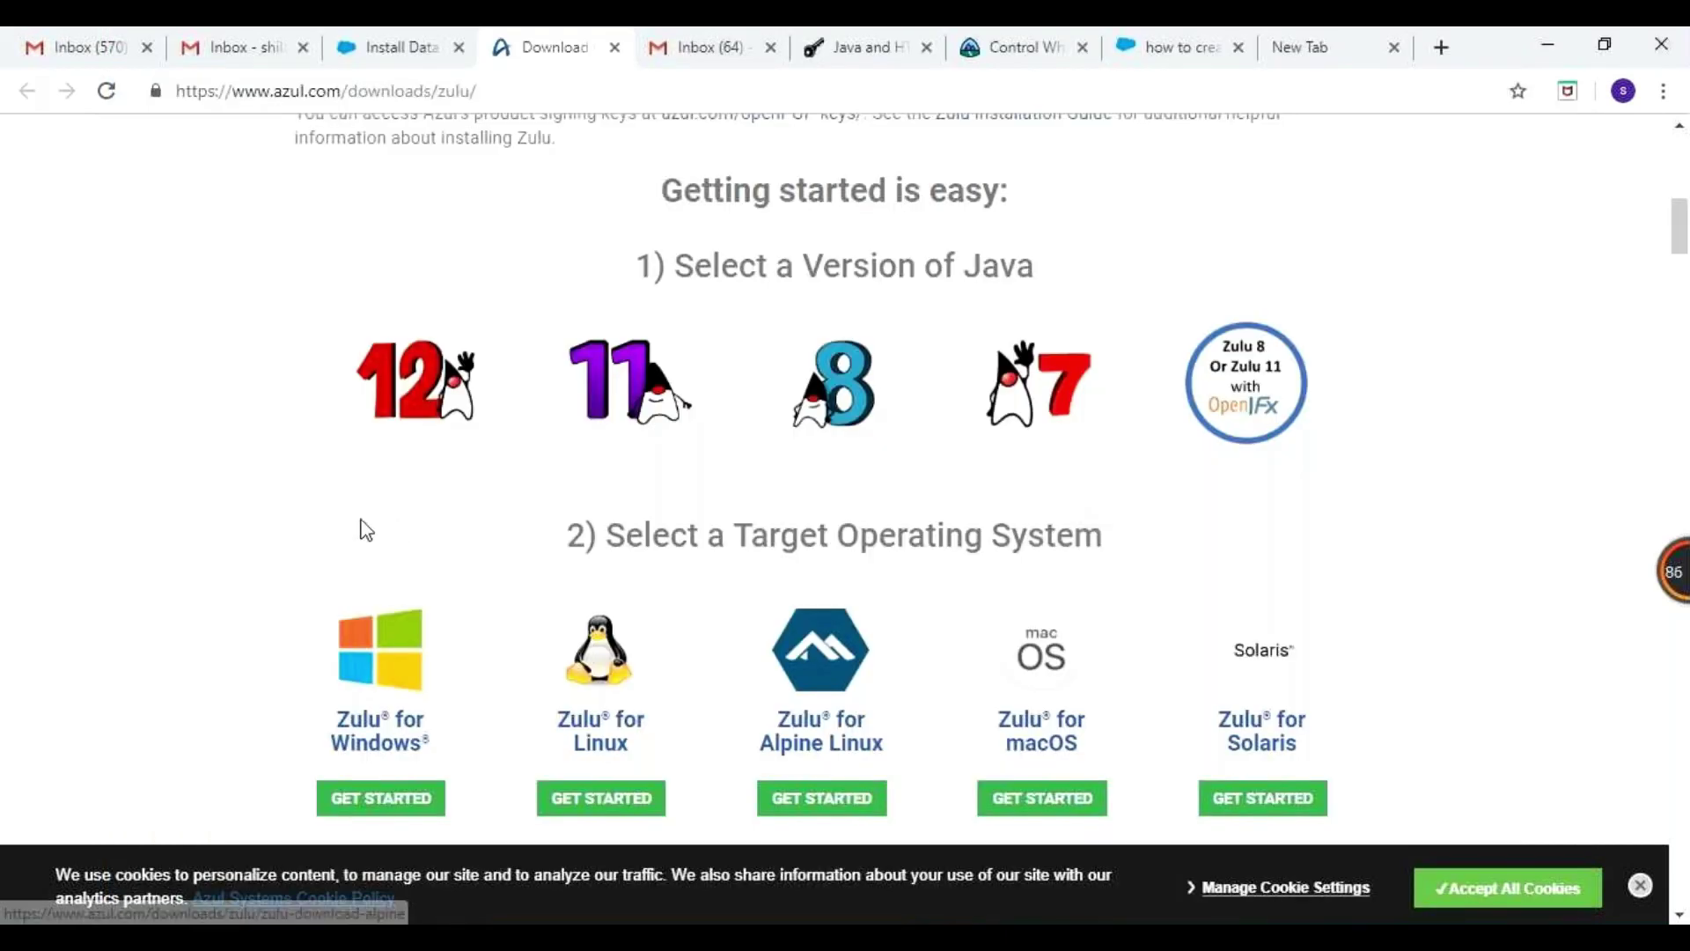
Select Zulu for Windows and Java version 11 on the download page, and accept all cookies
left_click(381, 694)
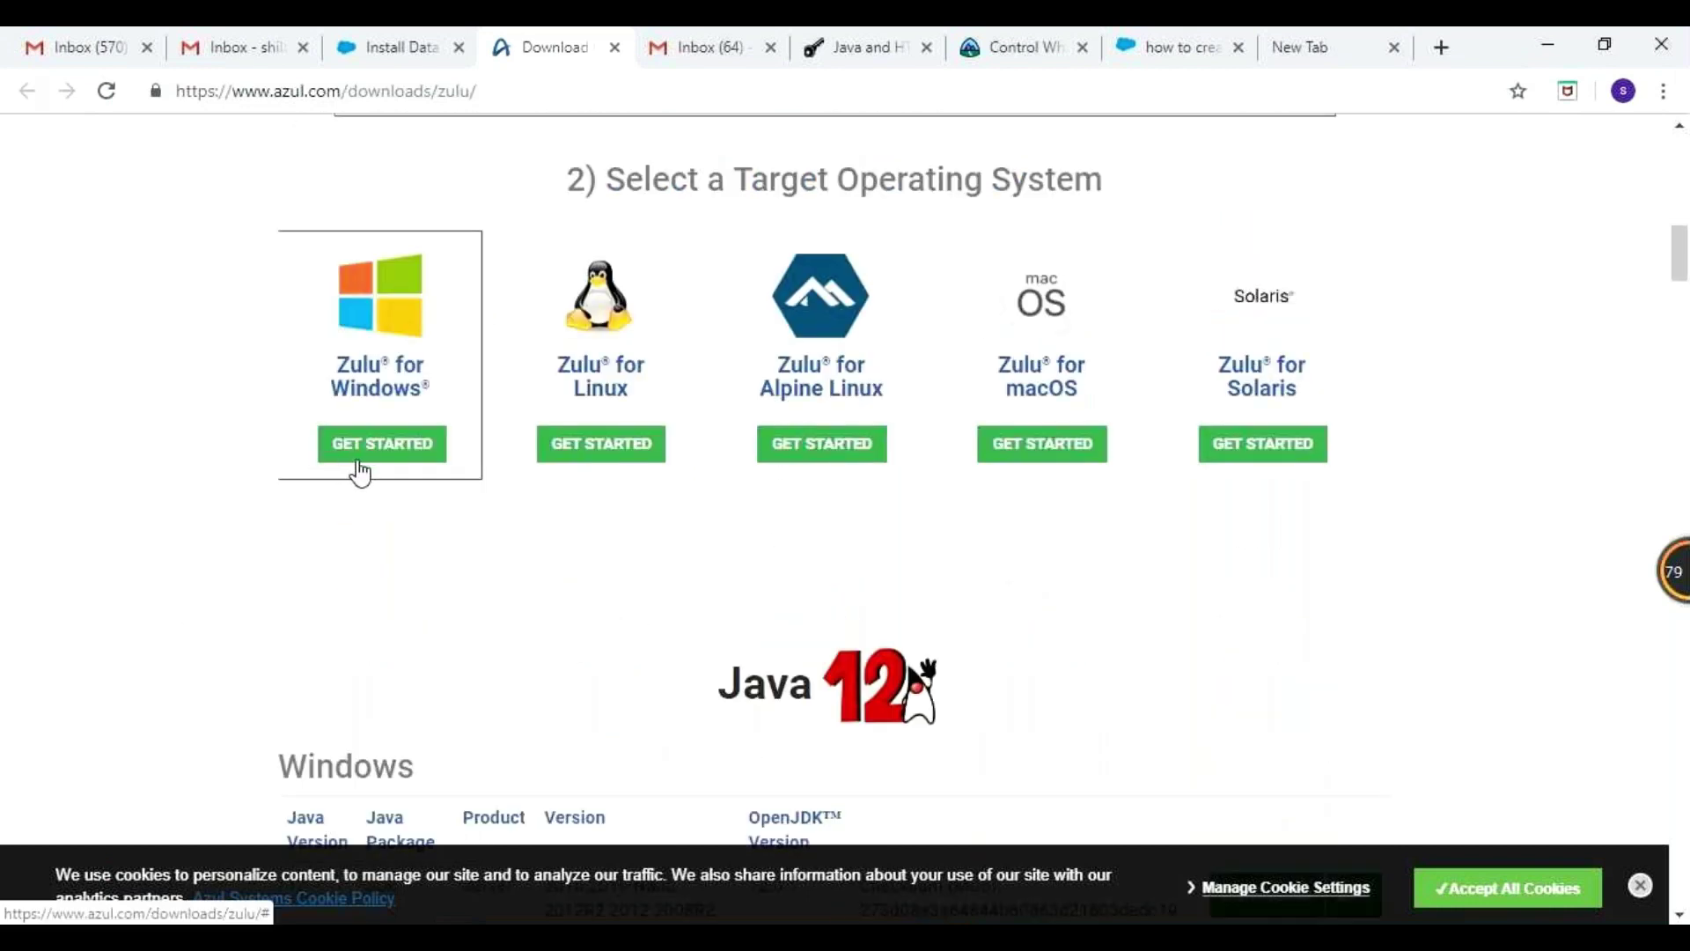
left_click(356, 445)
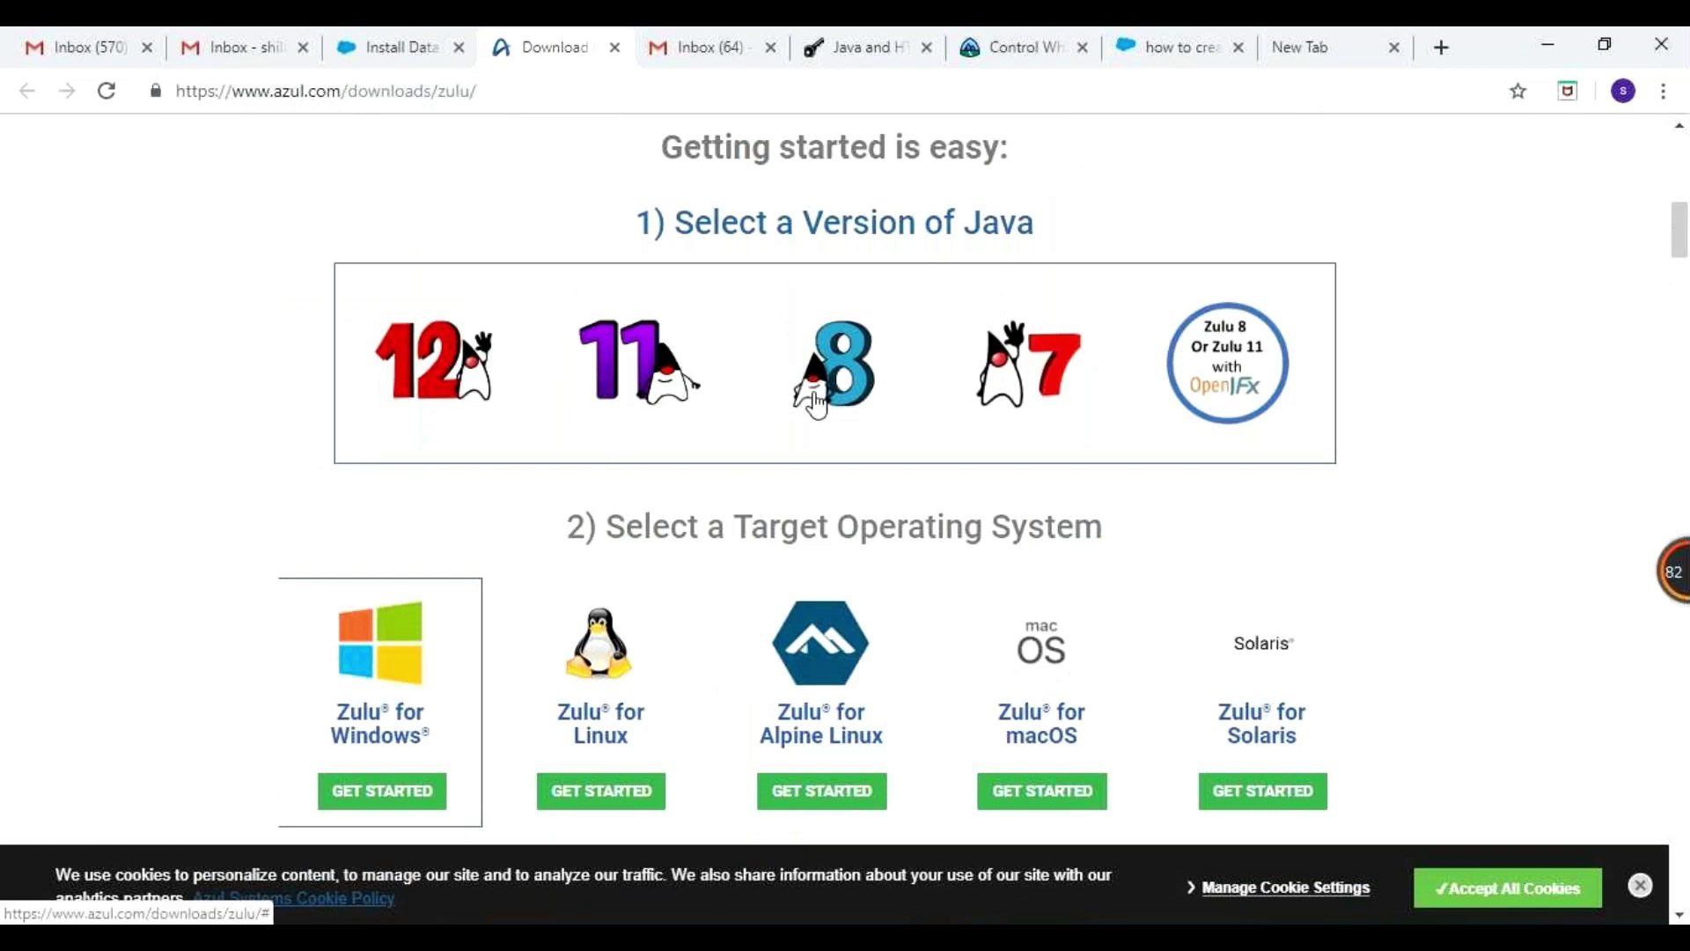
left_click(605, 374)
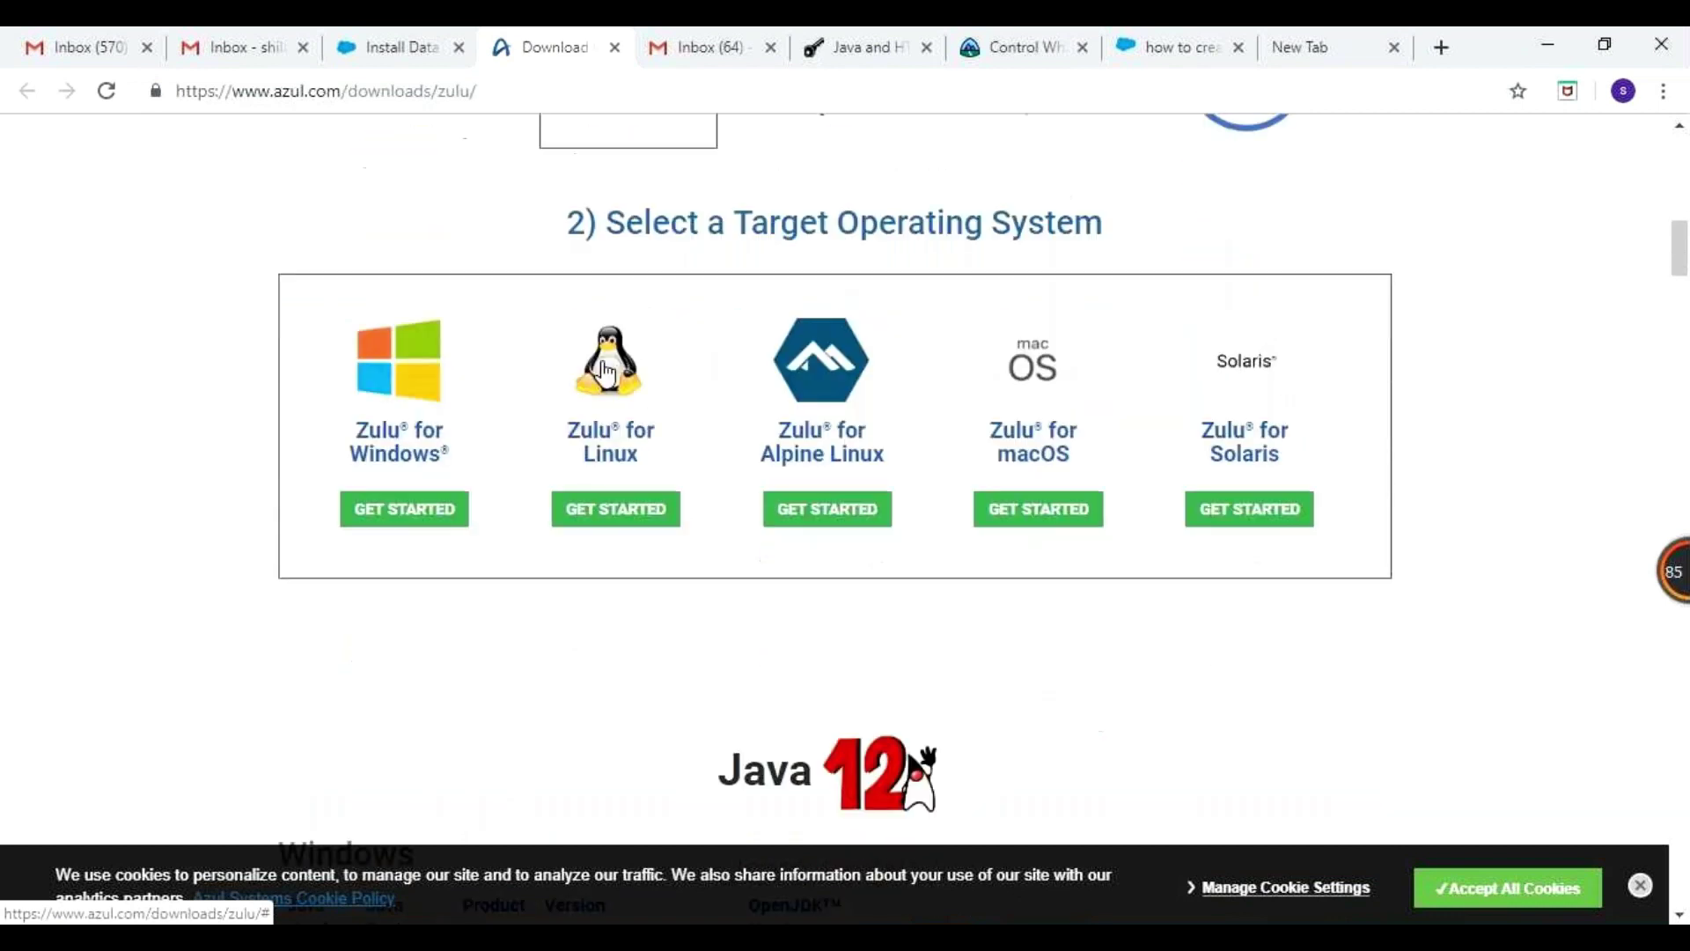
left_click(1579, 891)
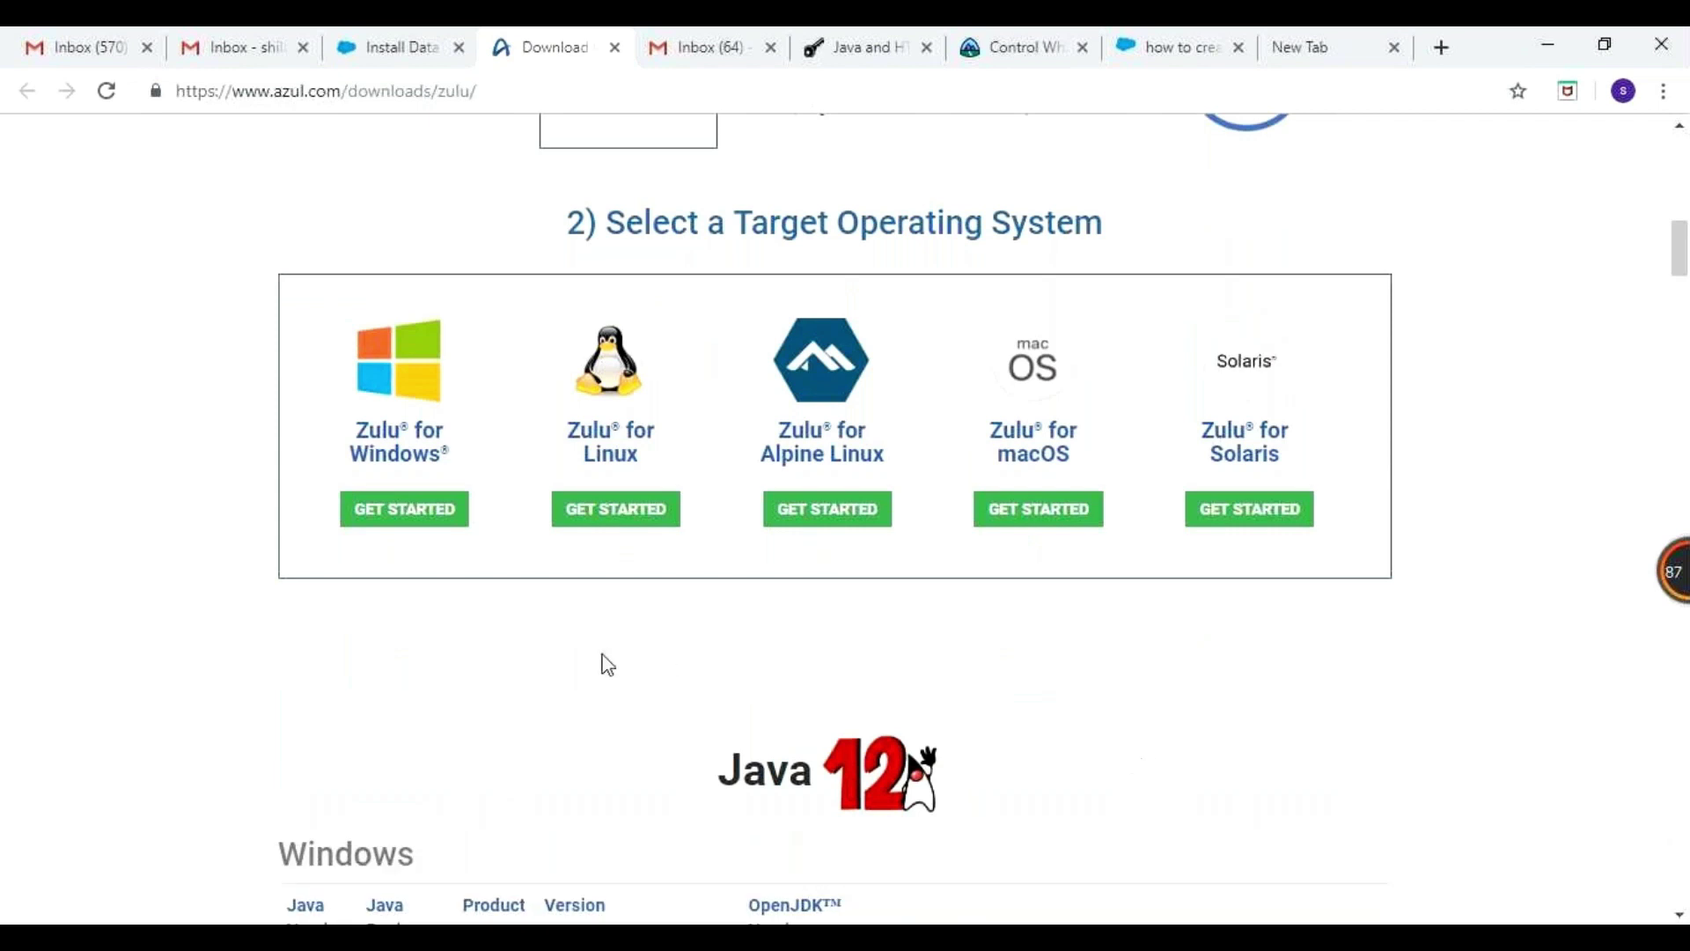
Choose Windows as the target operating system for the selected Java 11 version
scroll(605, 662, "up", 5)
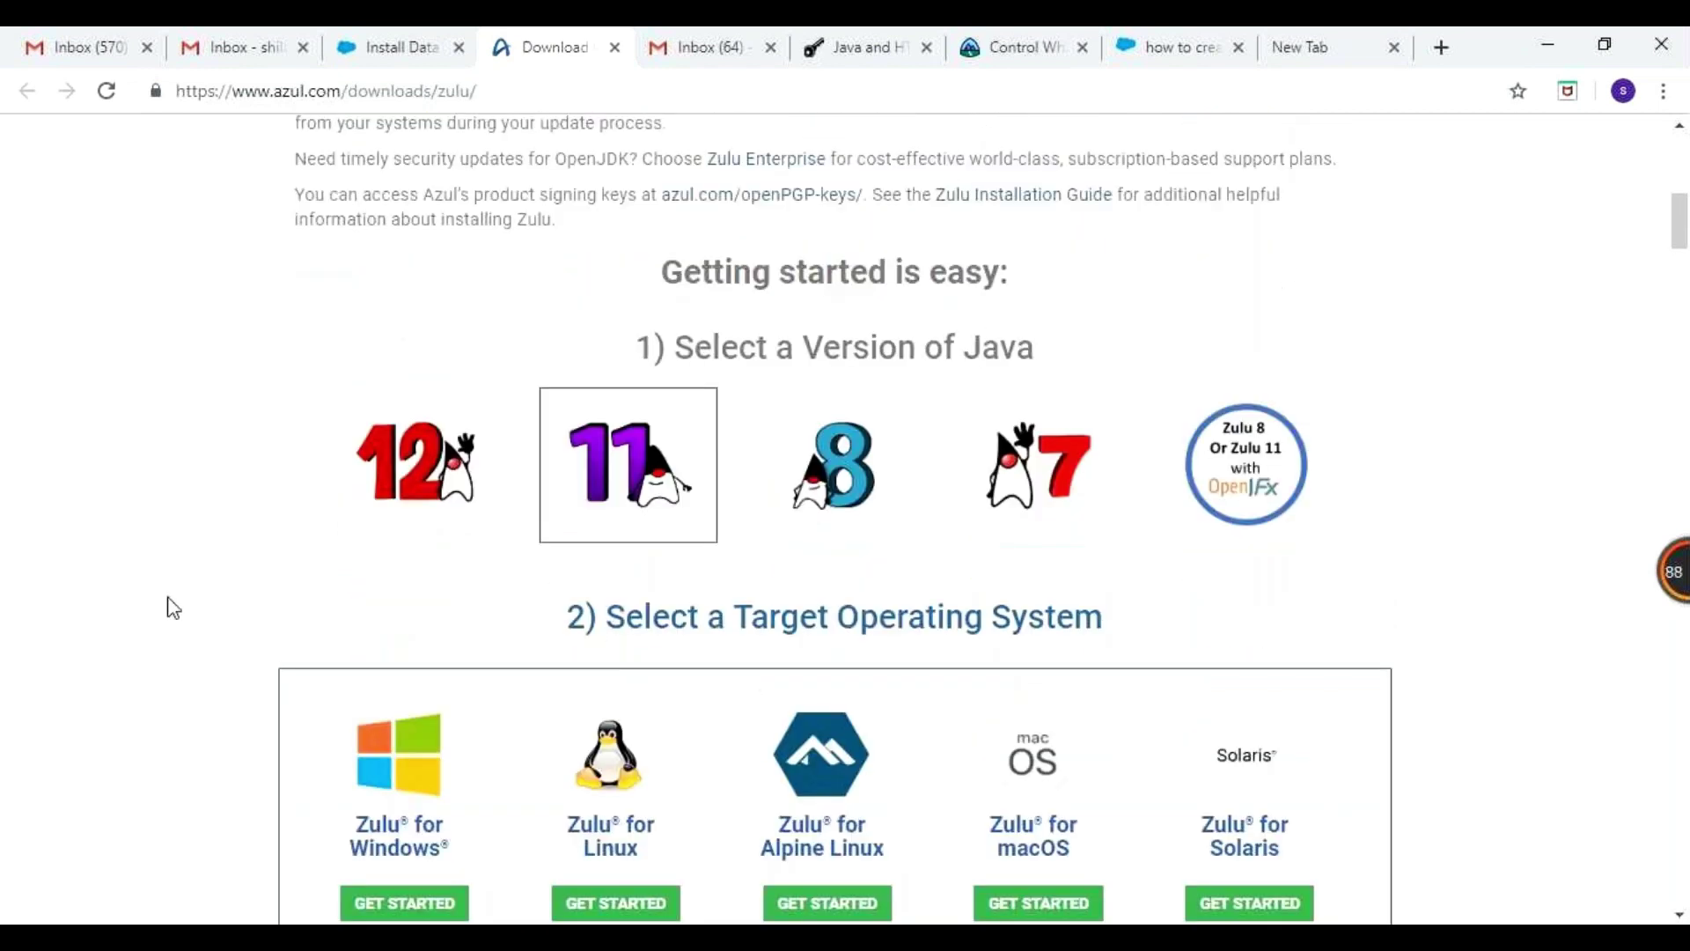
scroll(174, 608, "down", 1)
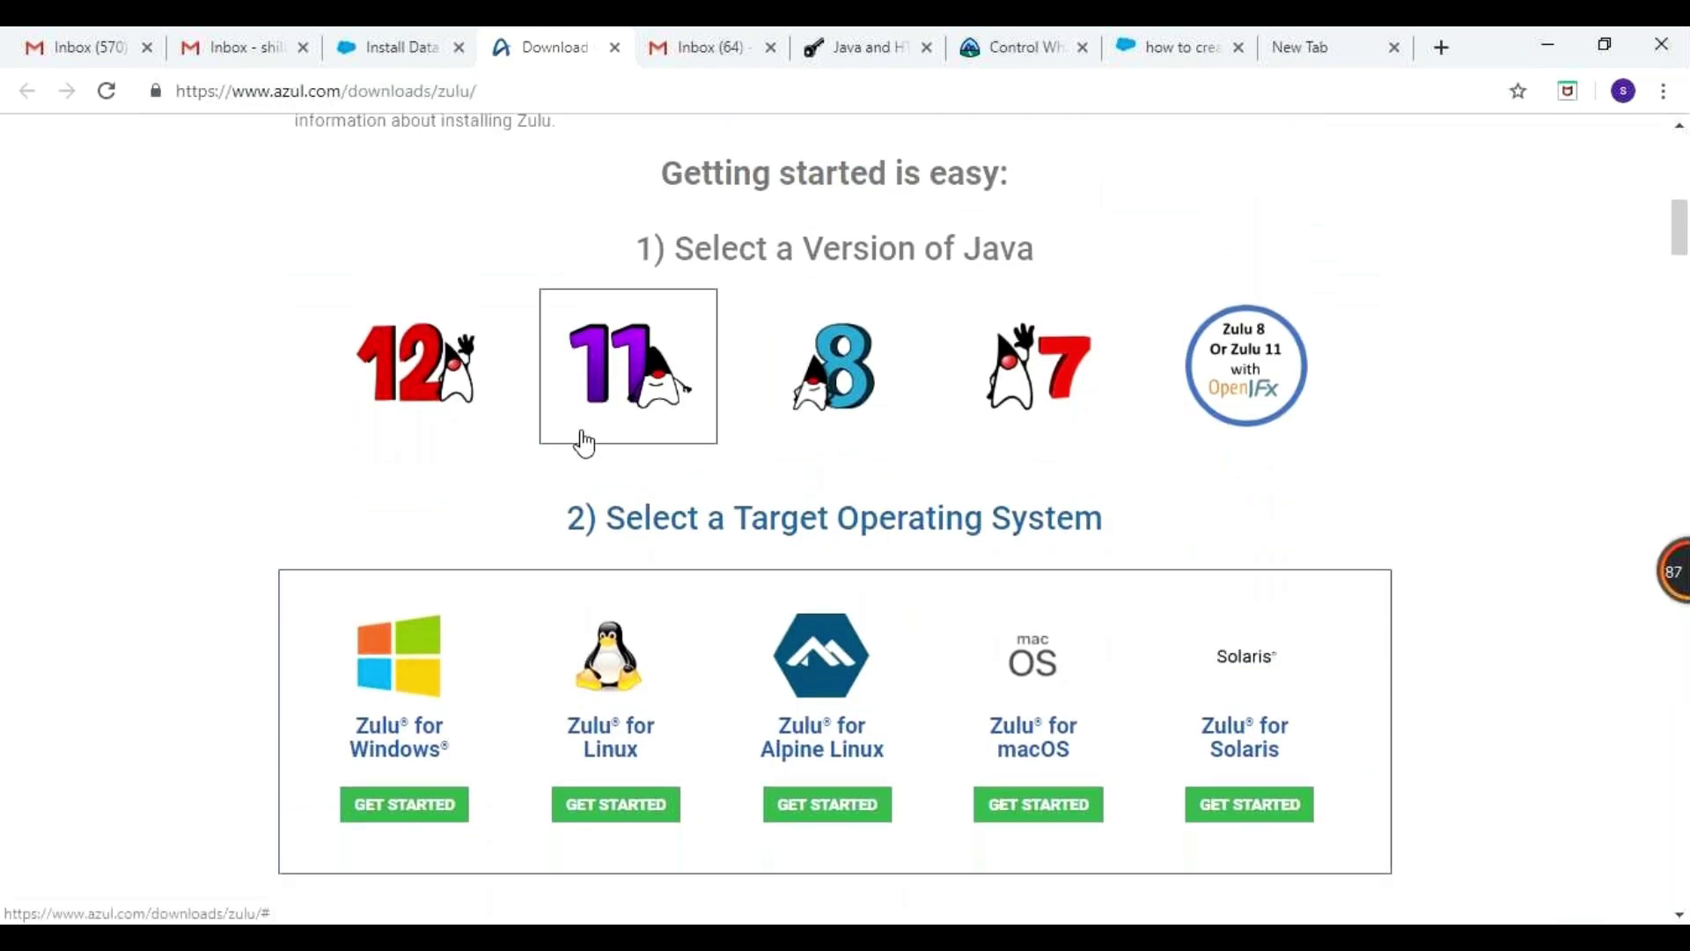
scroll(583, 442, "down", 3)
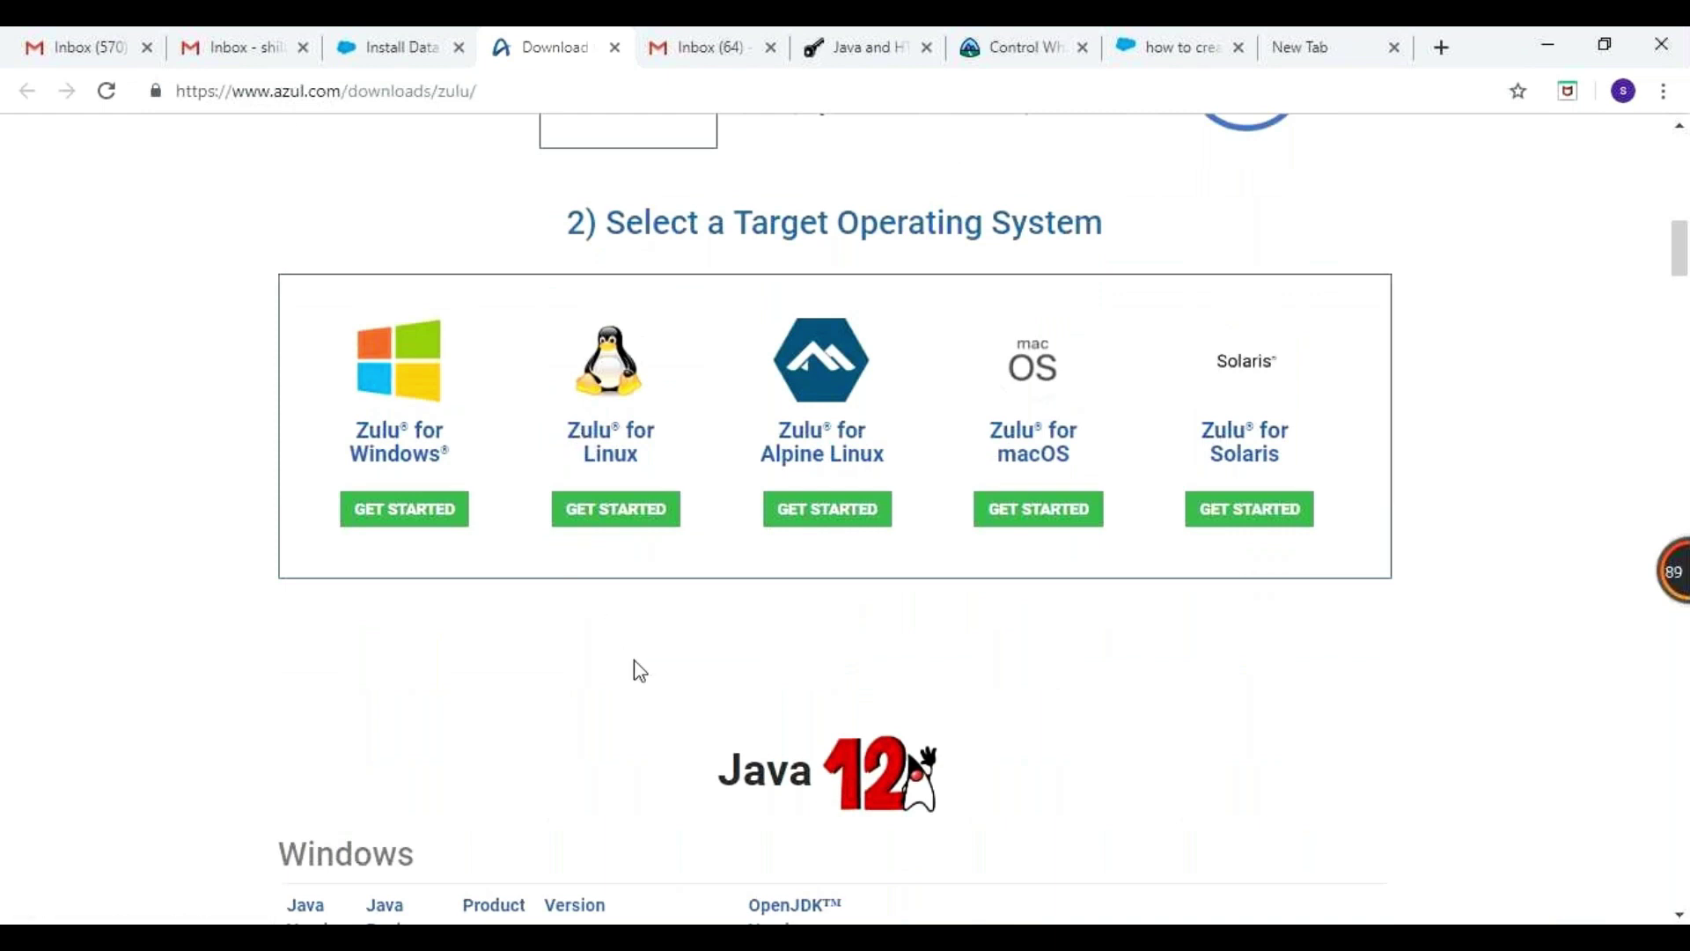
left_click(464, 460)
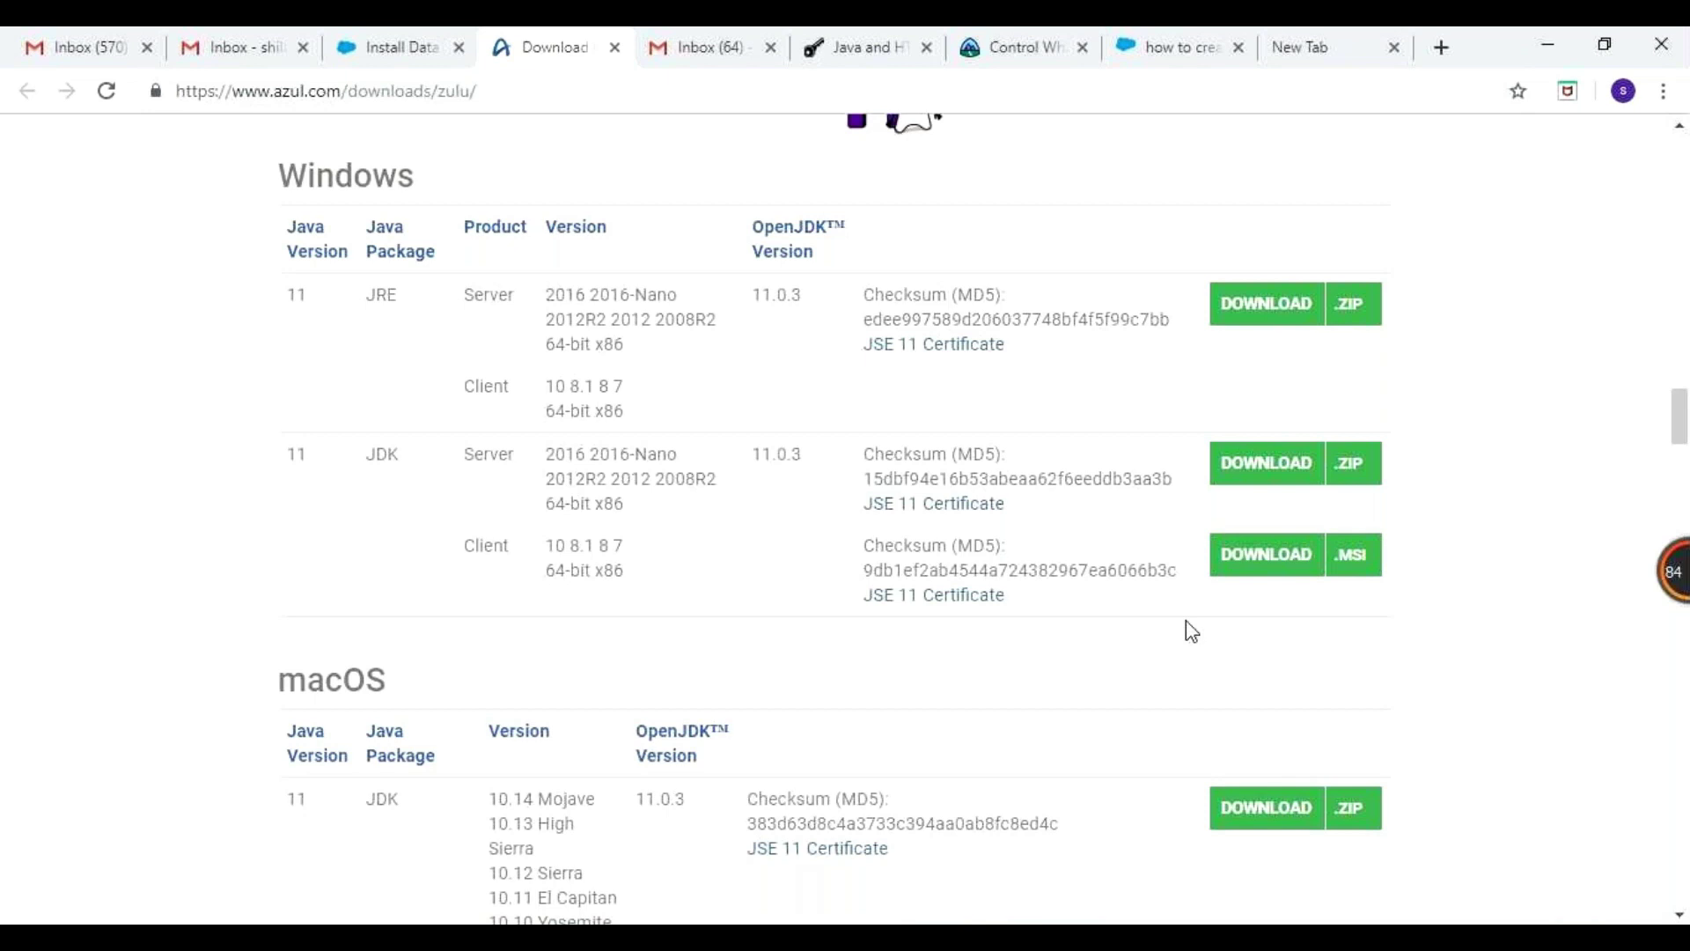
Download the .MSI installer of the Java 11 JDK for Windows clients and switch to the Downloads search results in File Explorer
left_click(1248, 565)
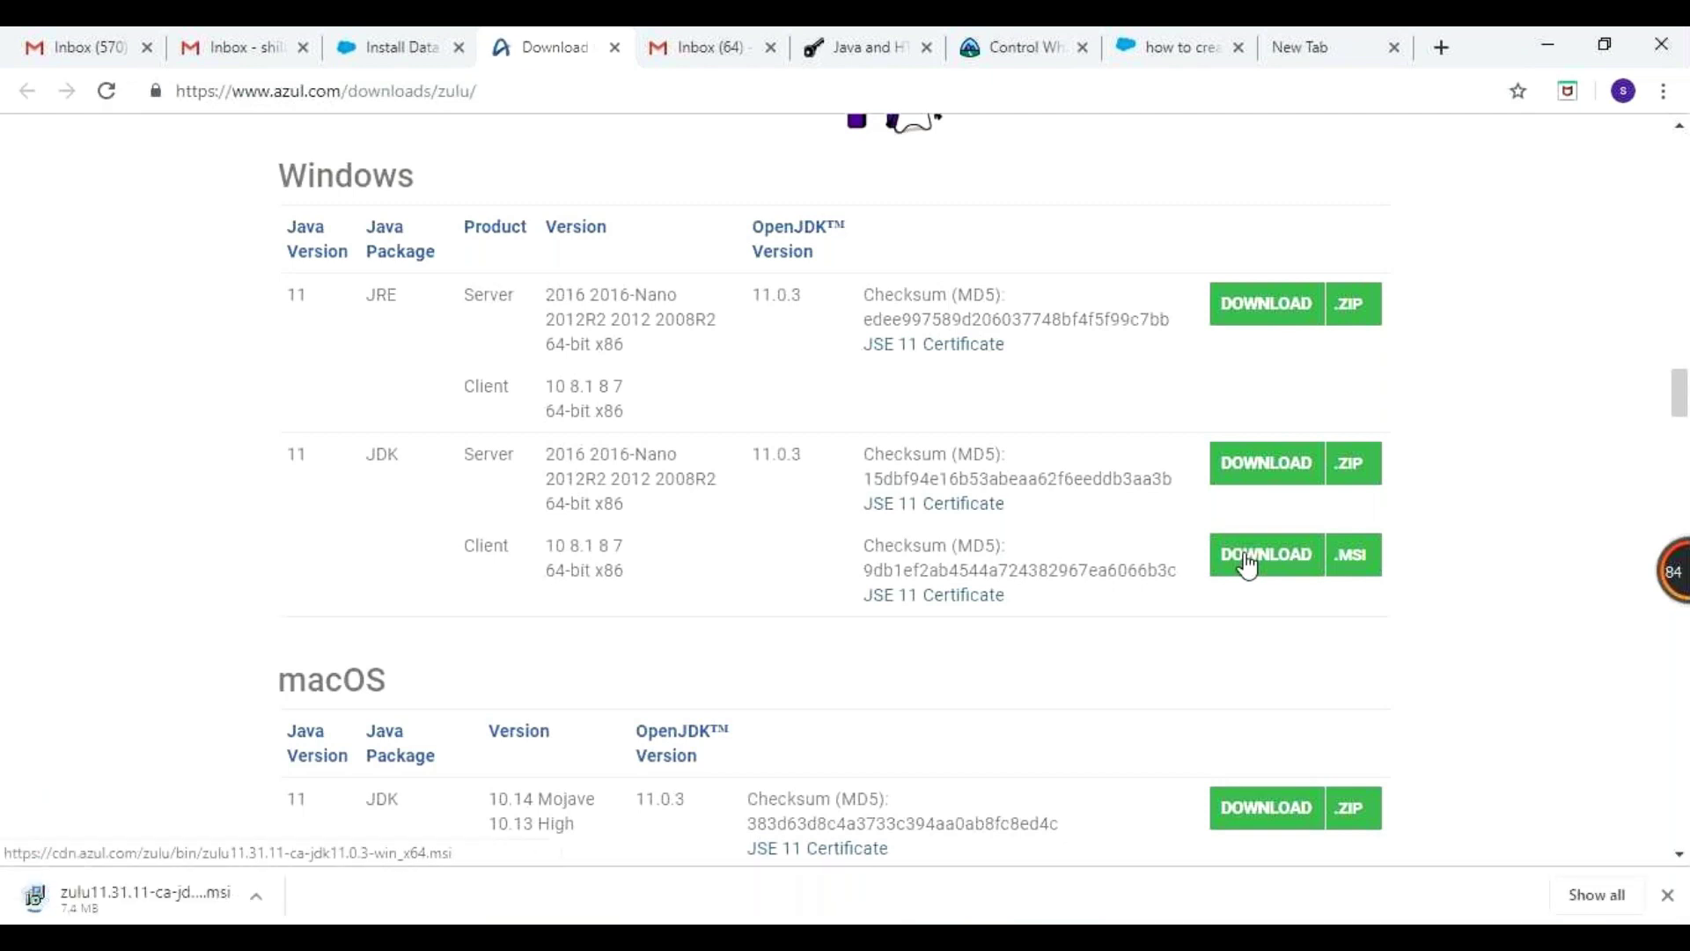
left_click(1086, 810)
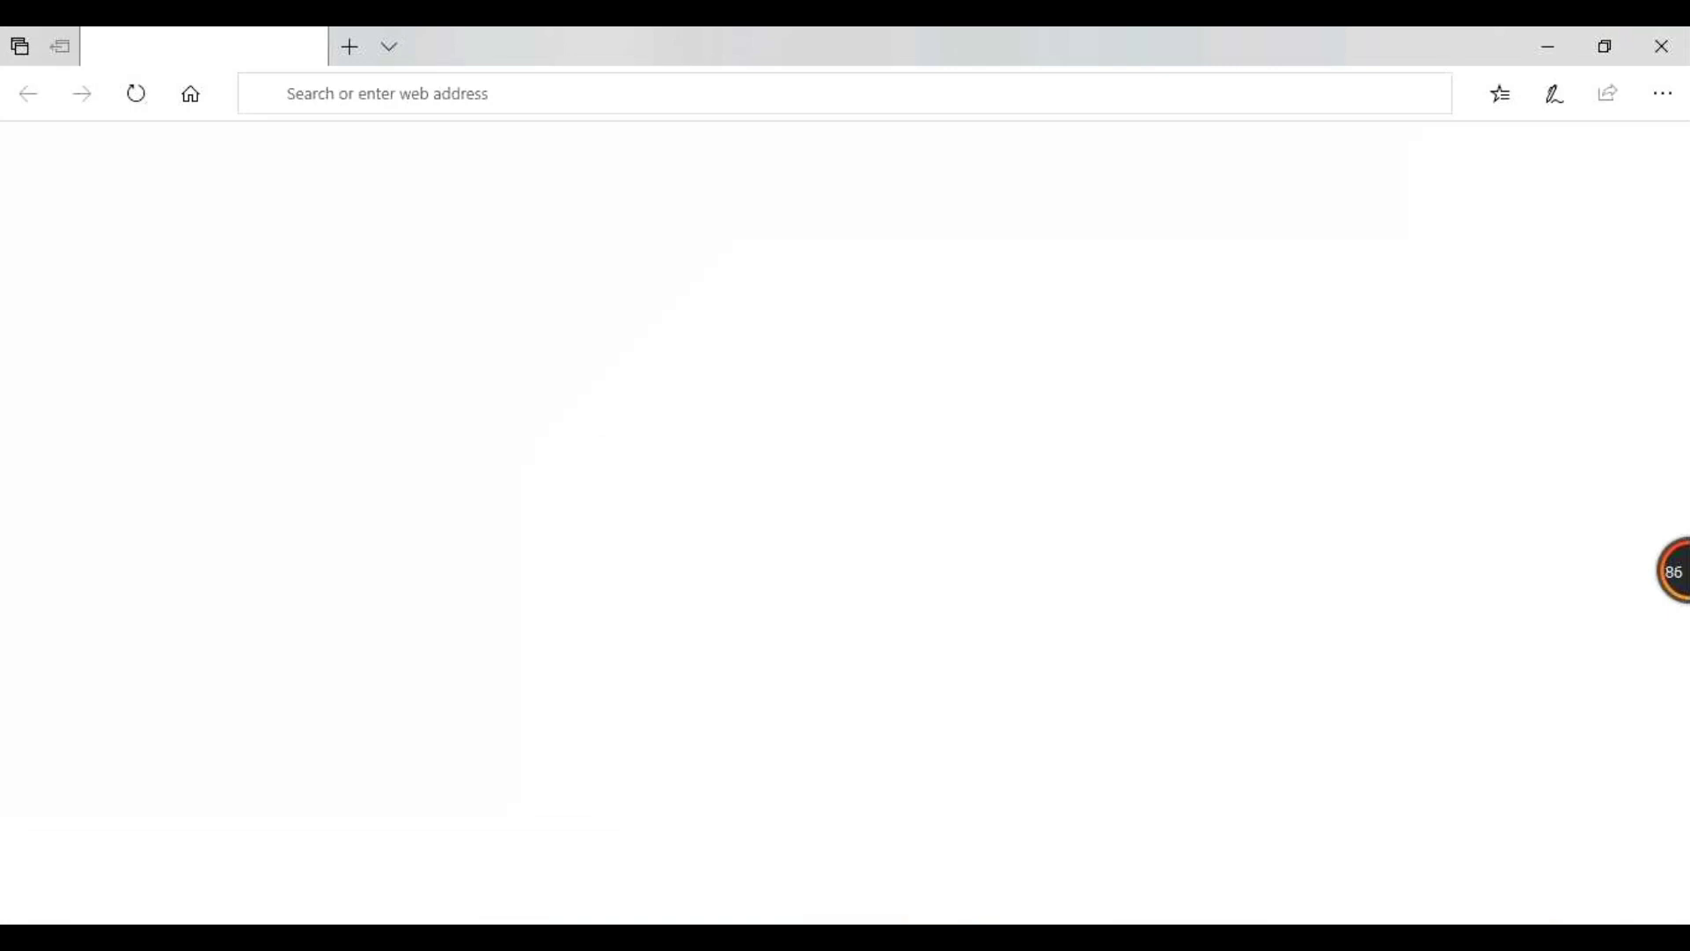
left_click(515, 777)
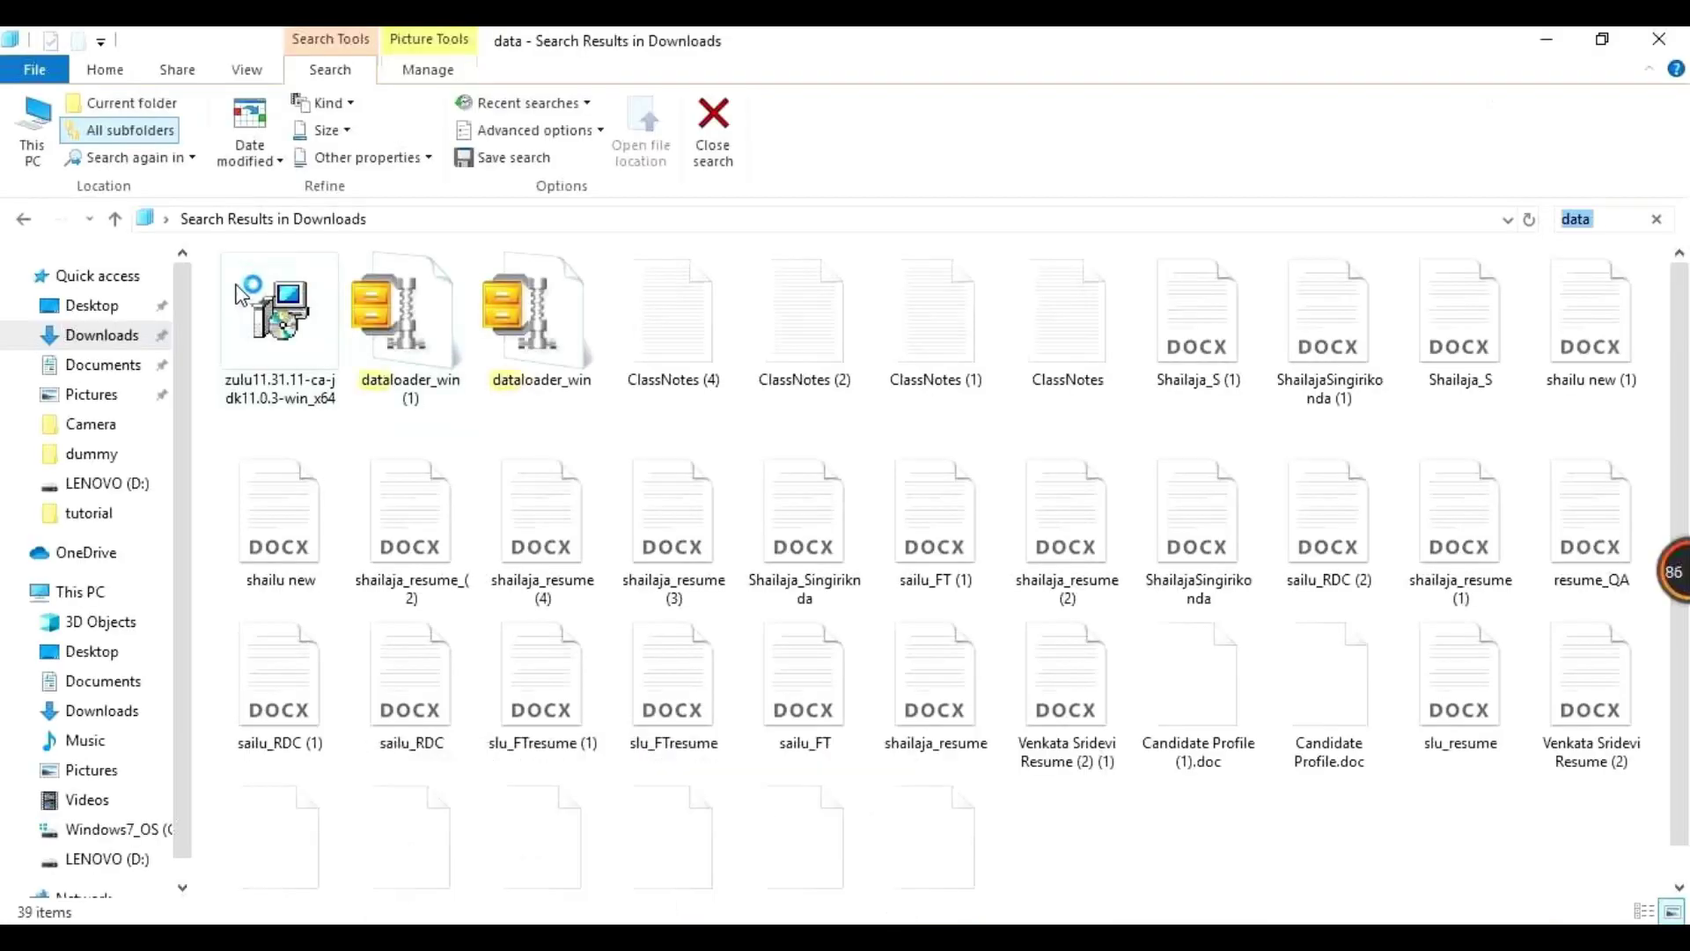
Run the zulu11.31.11-ca-jdk11.0.3-win_x64 installer and install Zulu 11.31 (64-bit) to the default folder C:\Program Files\Zulu\zulu-11\
left_click(308, 329)
double_click(307, 326)
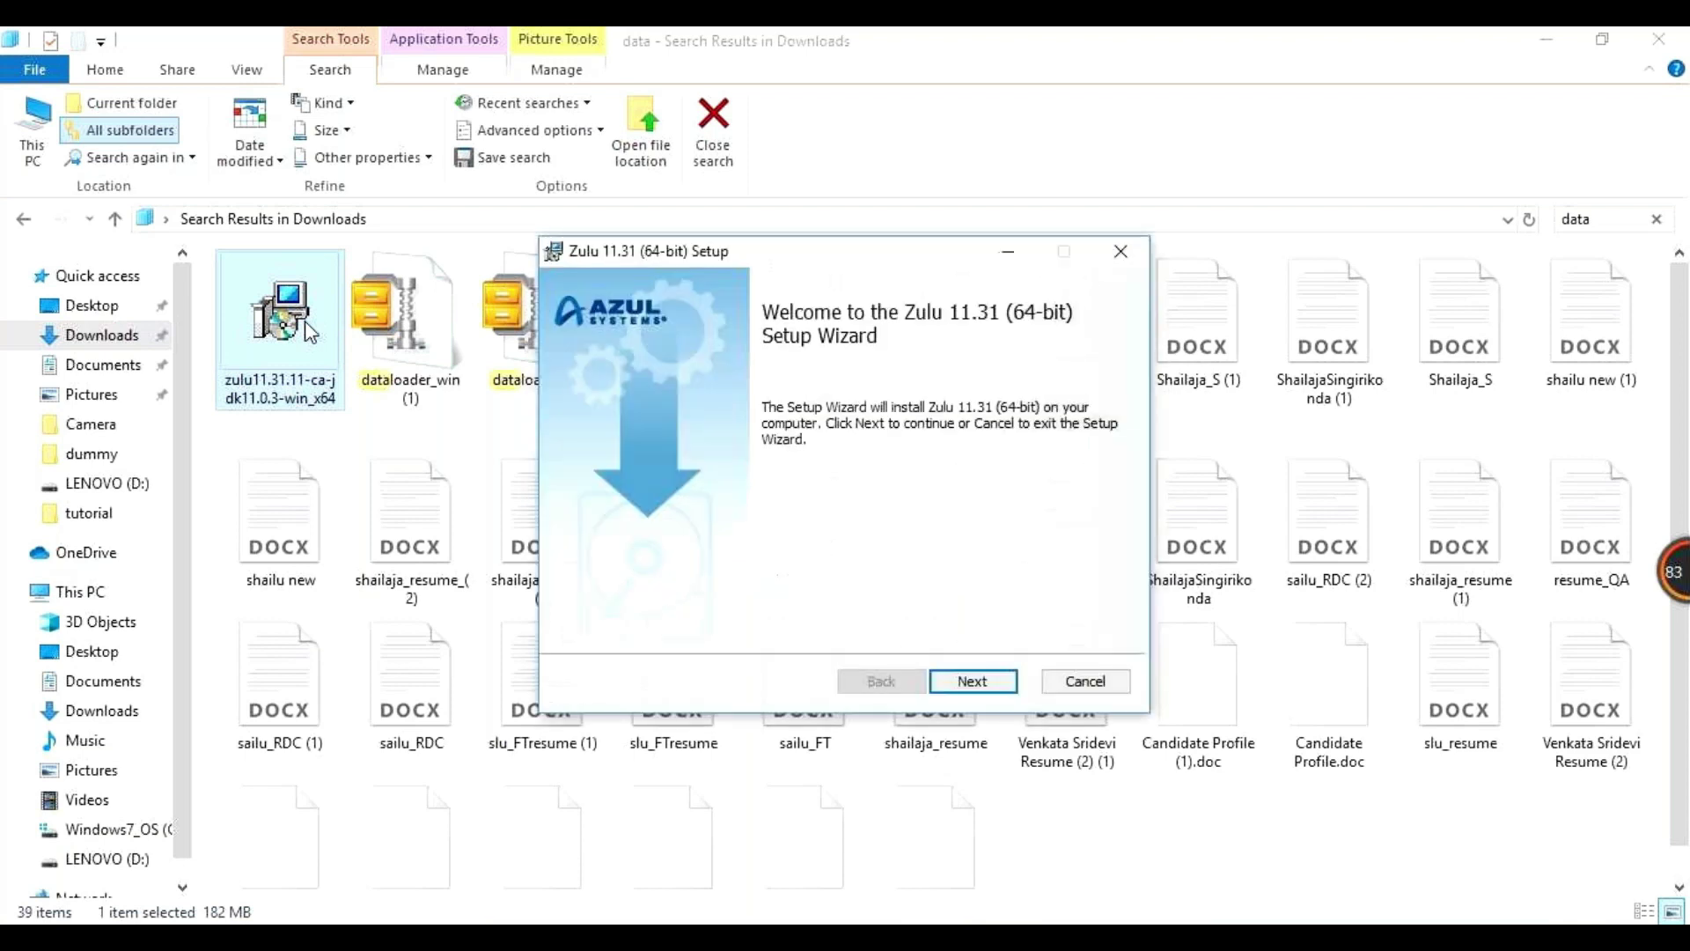
left_click(979, 686)
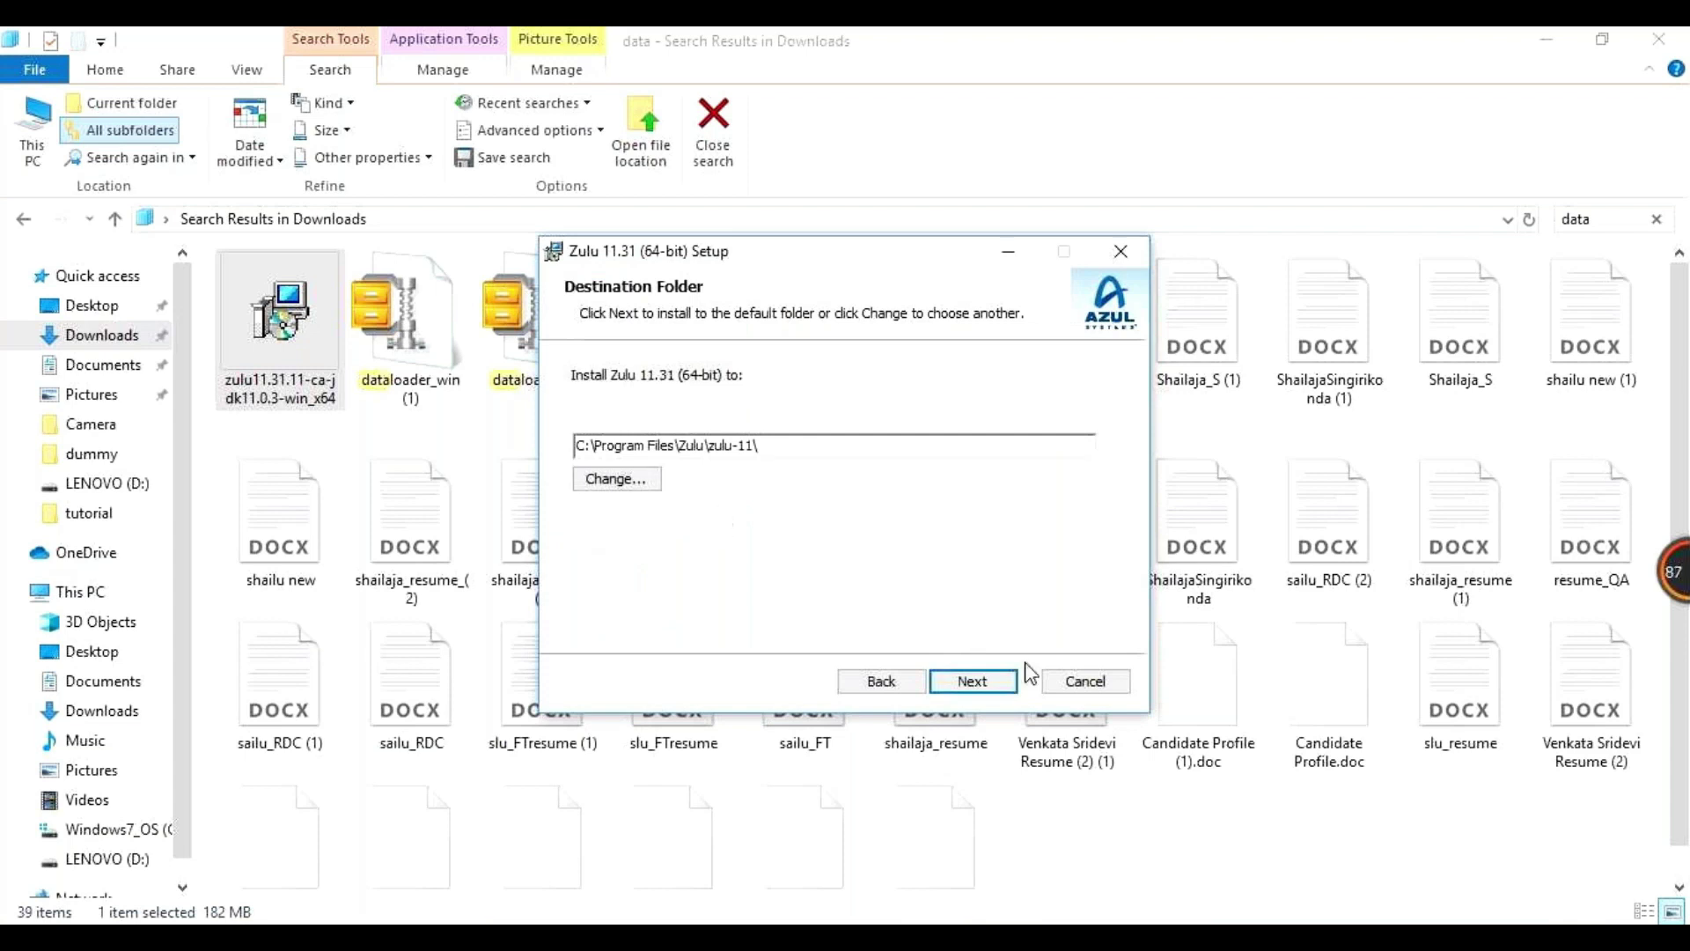
left_click(1004, 685)
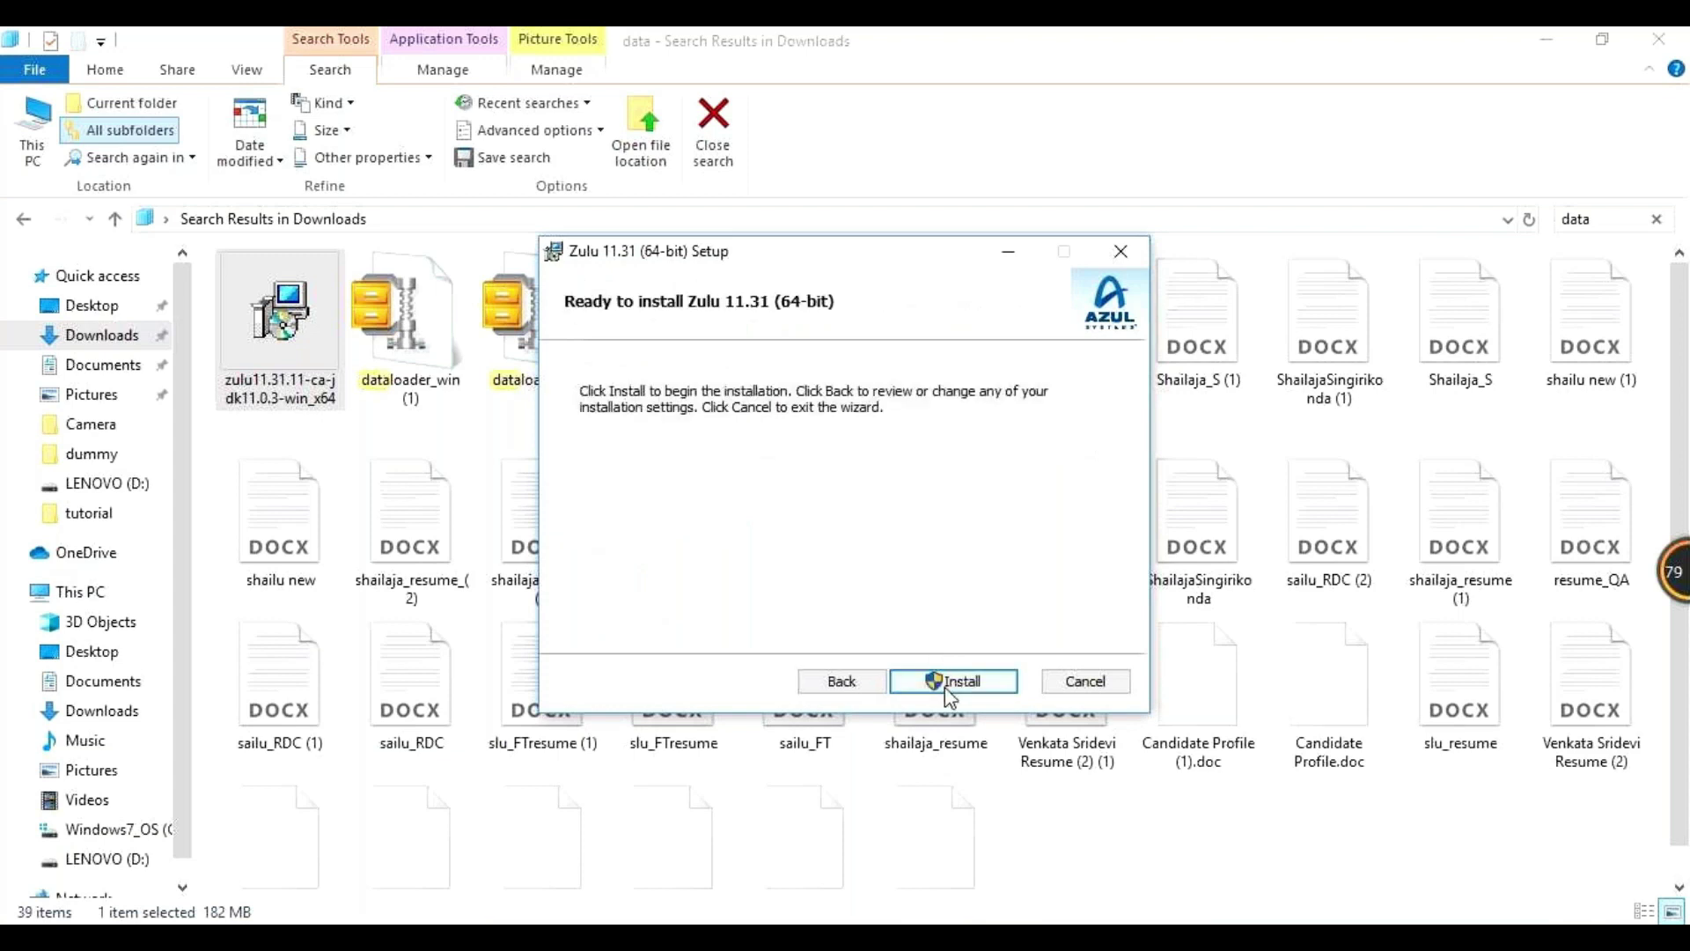
left_click(948, 686)
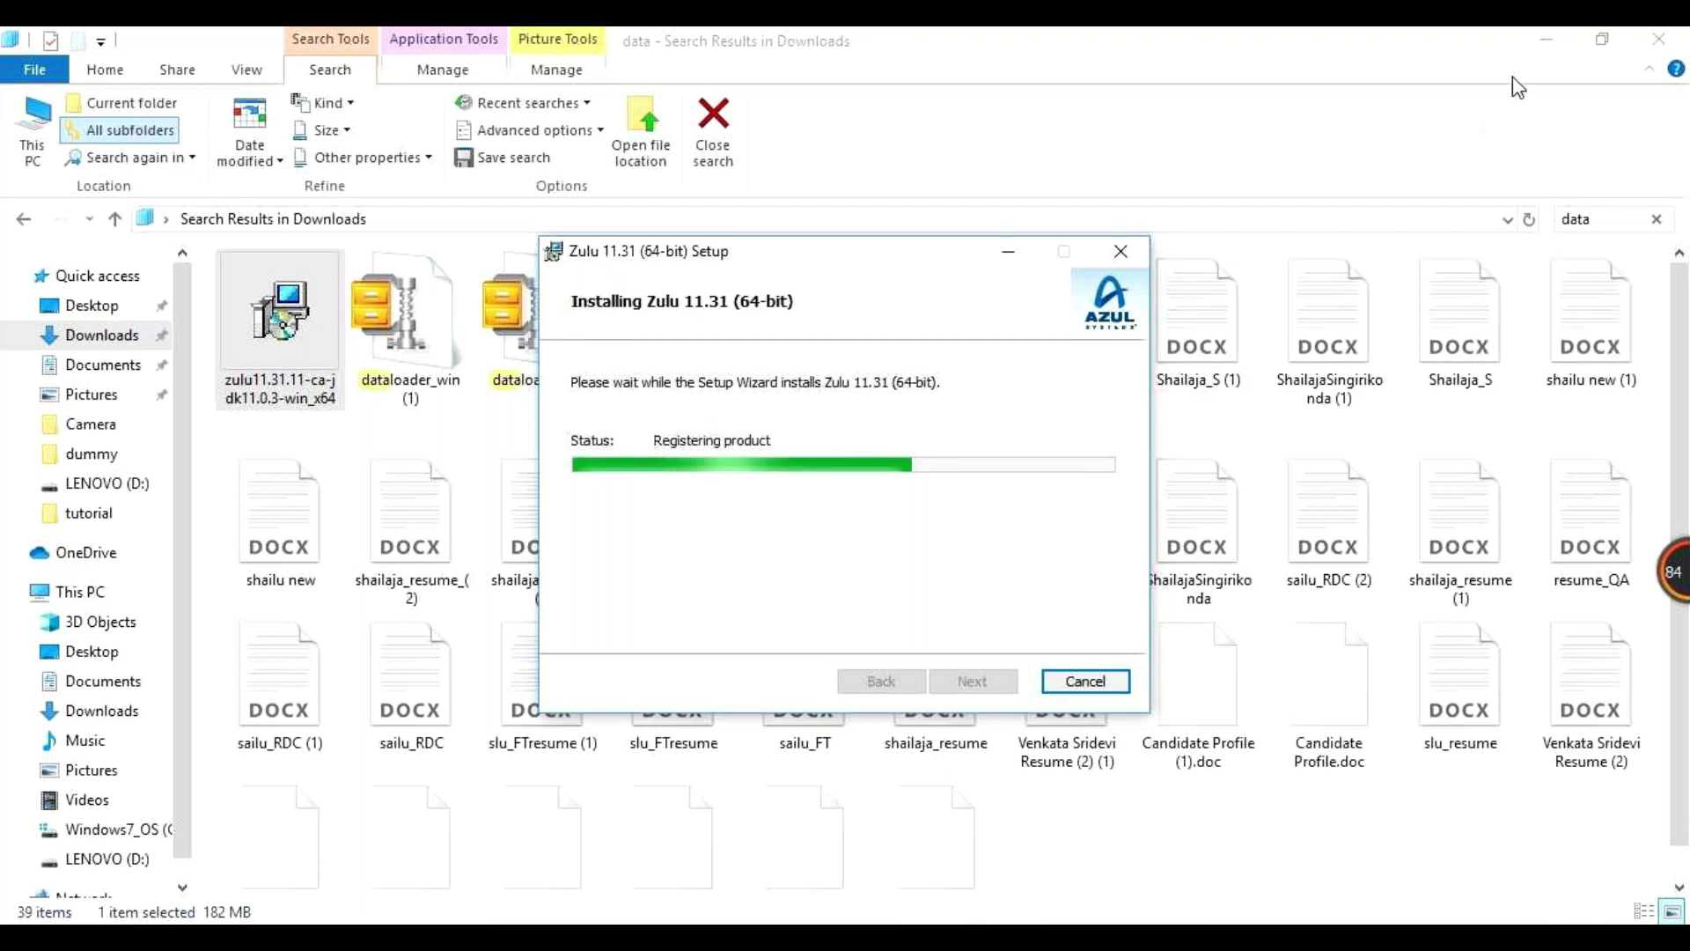
Minimize the open windows and finish the Zulu 11.31 setup wizard, declining to open the leftover dataloader_win (1).zip
left_click(1554, 42)
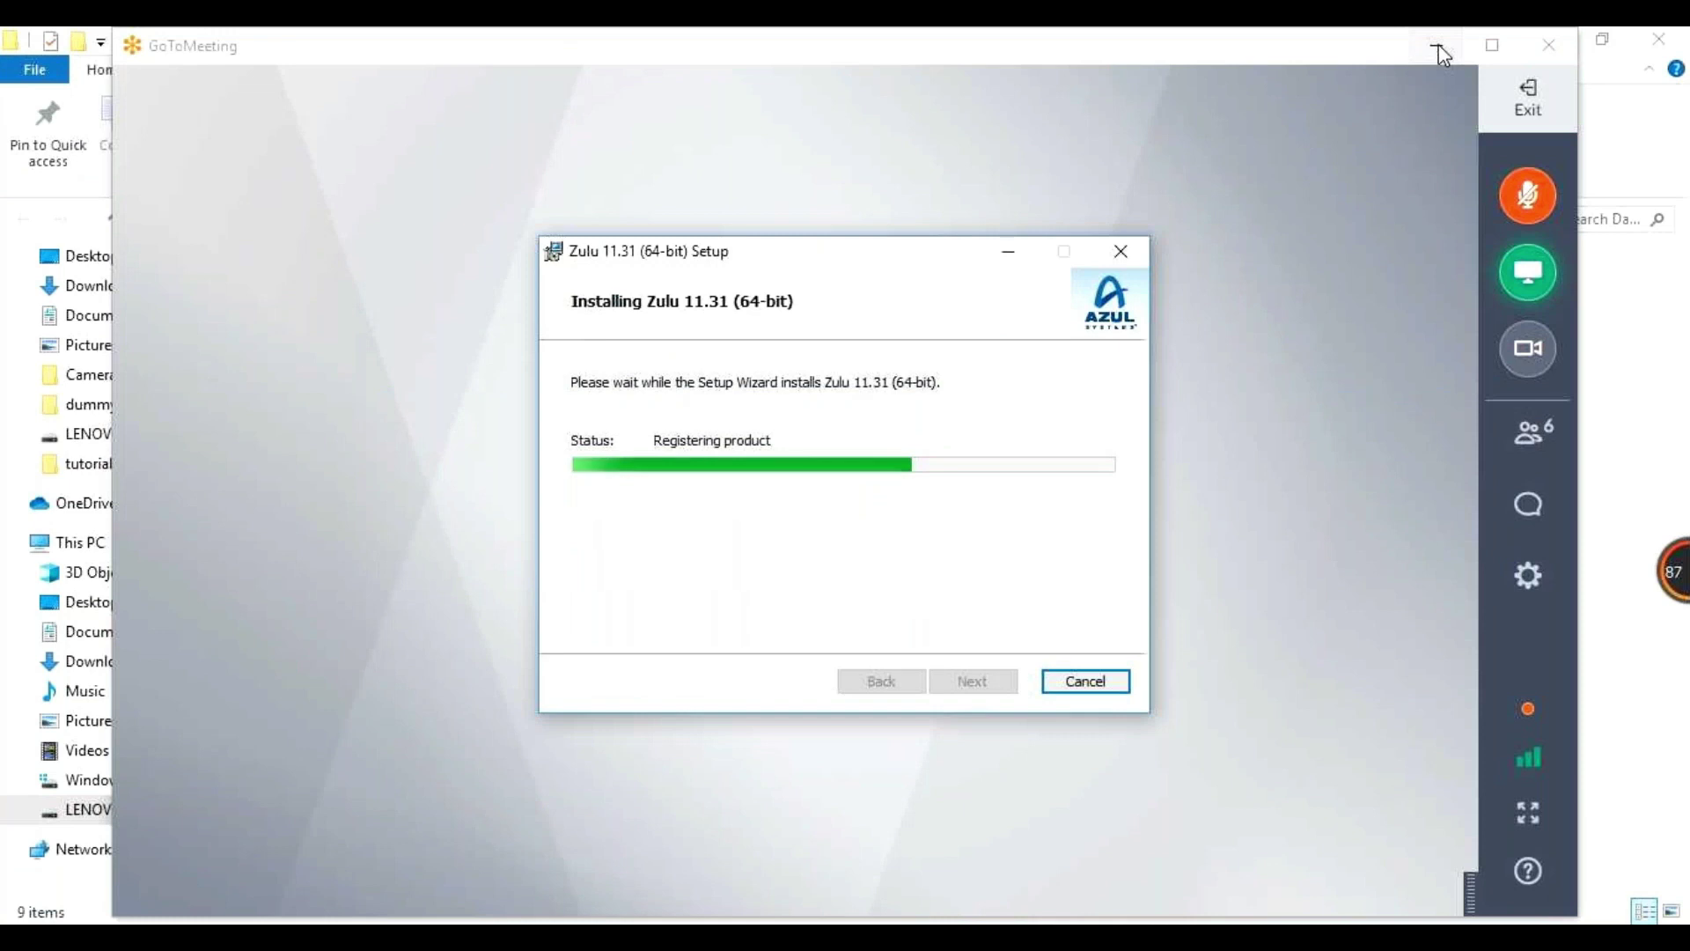
left_click(1438, 46)
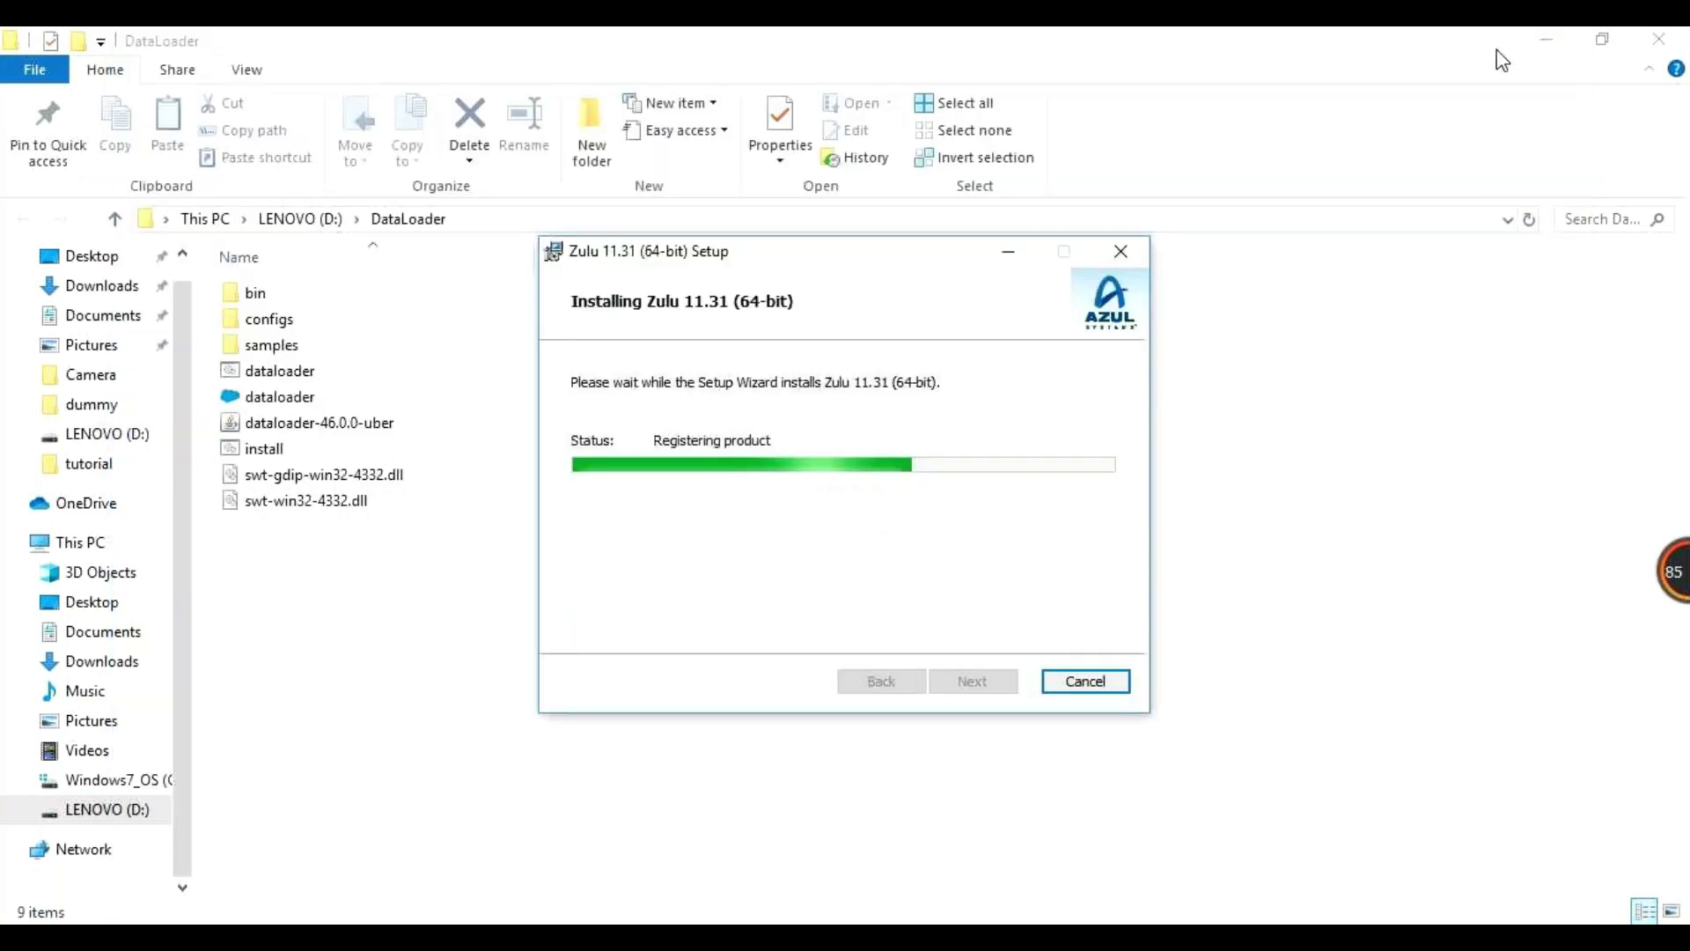
left_click(1523, 55)
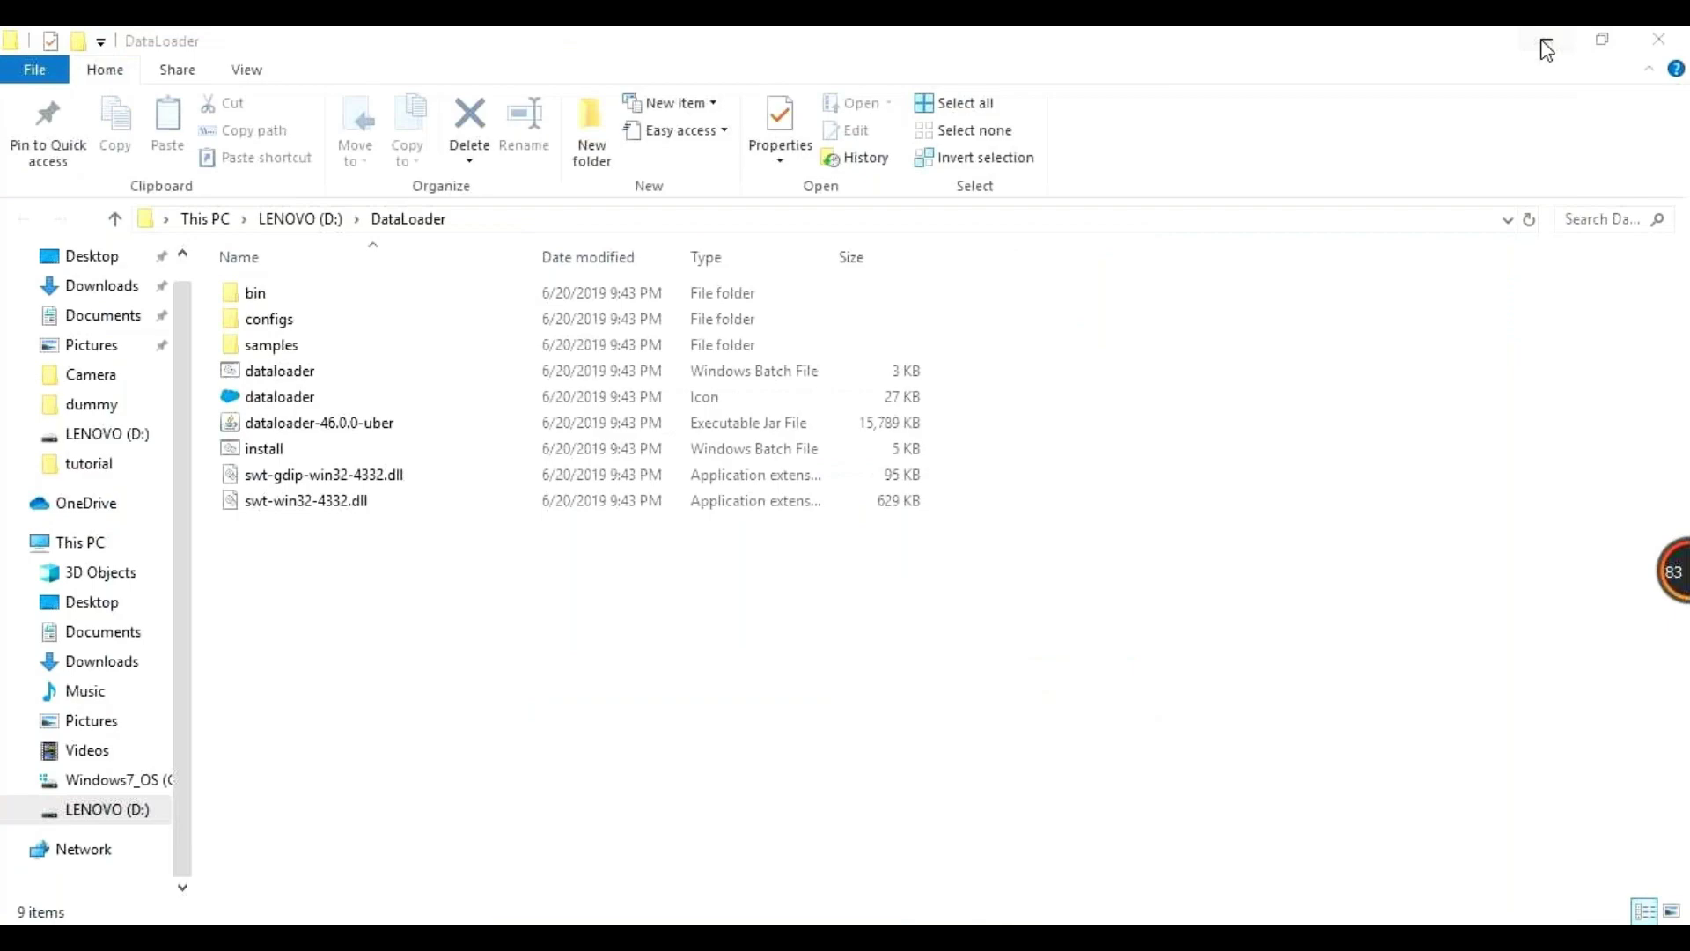
left_click(1544, 42)
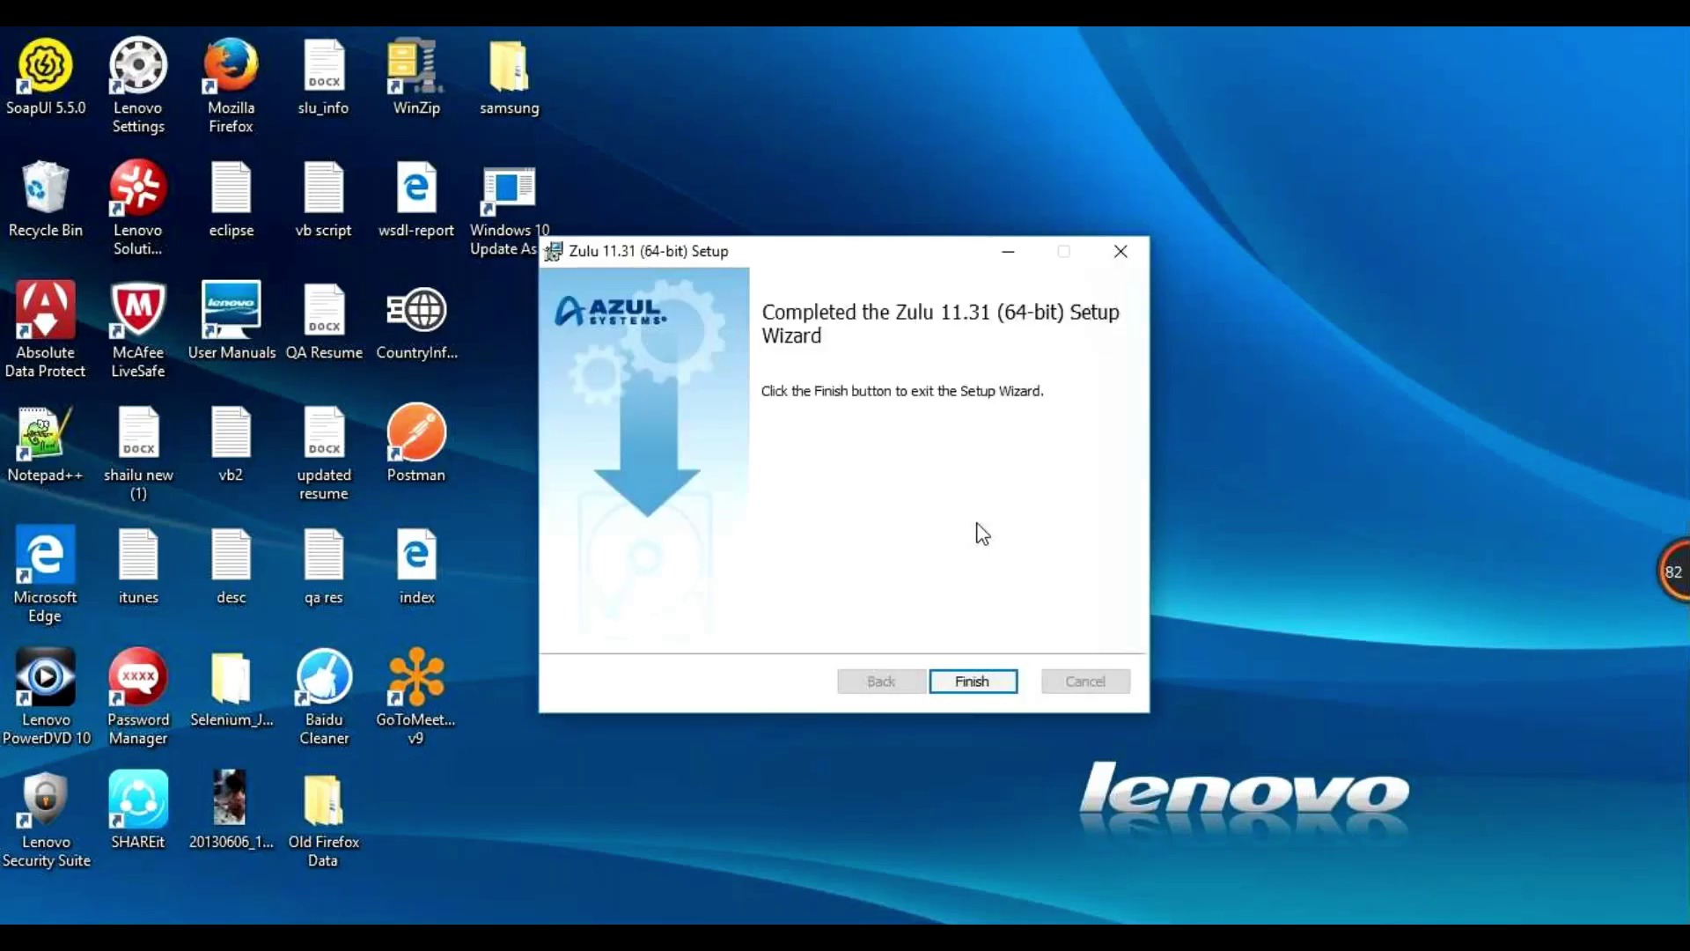
left_click(970, 682)
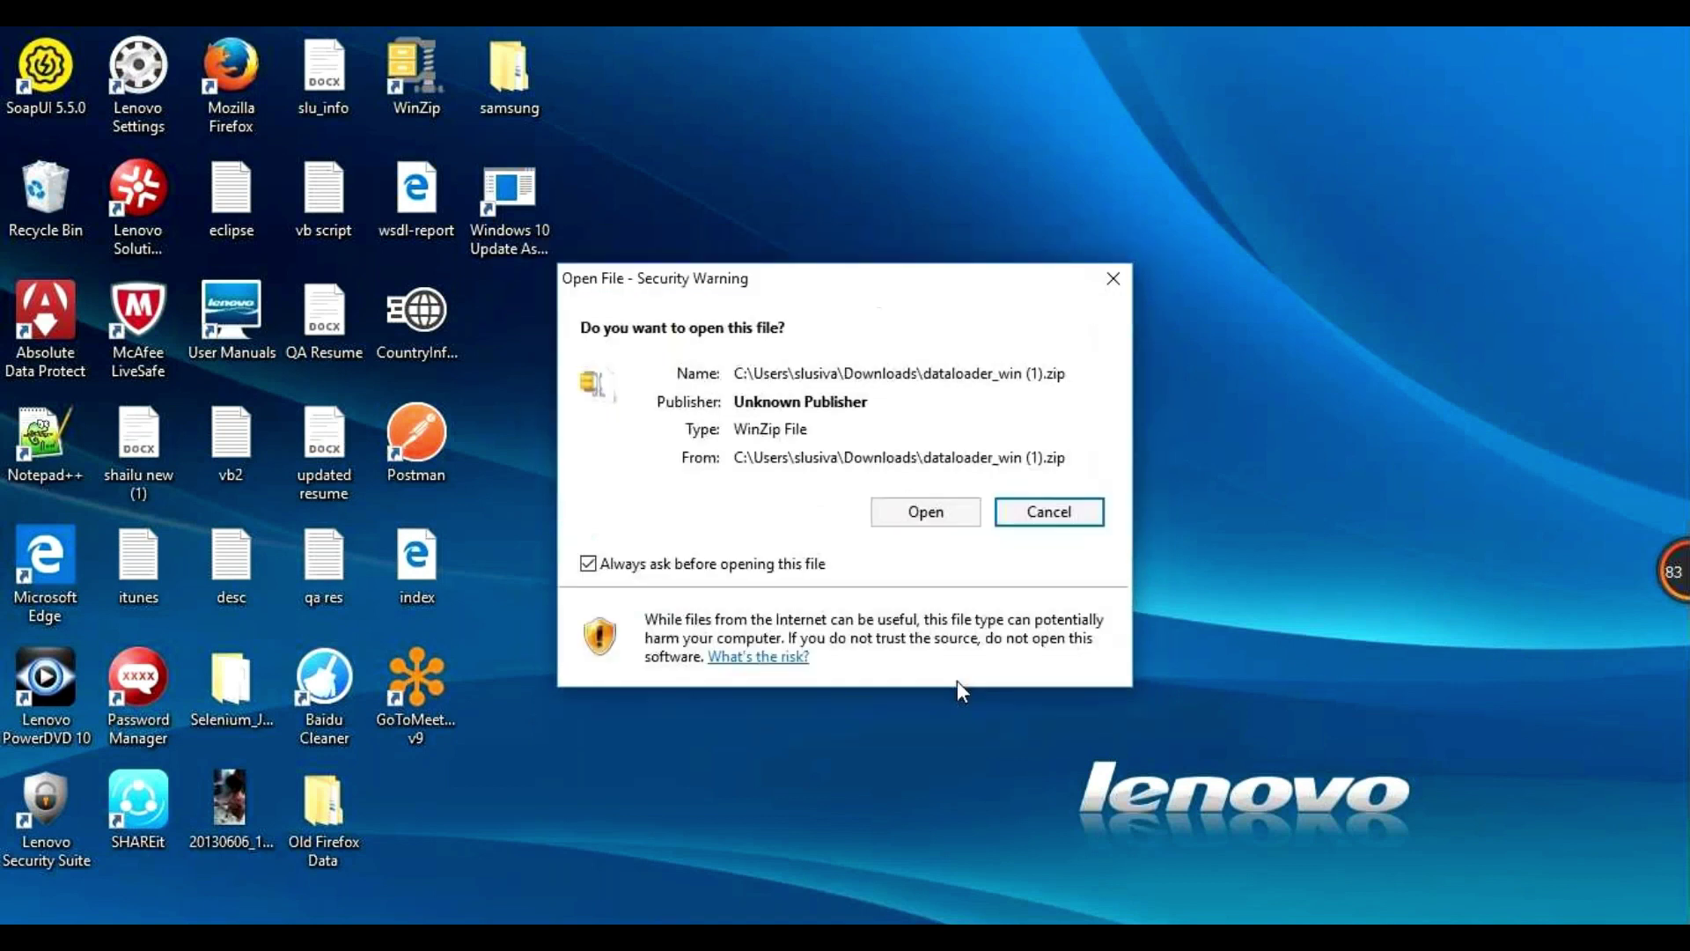
left_click(1115, 280)
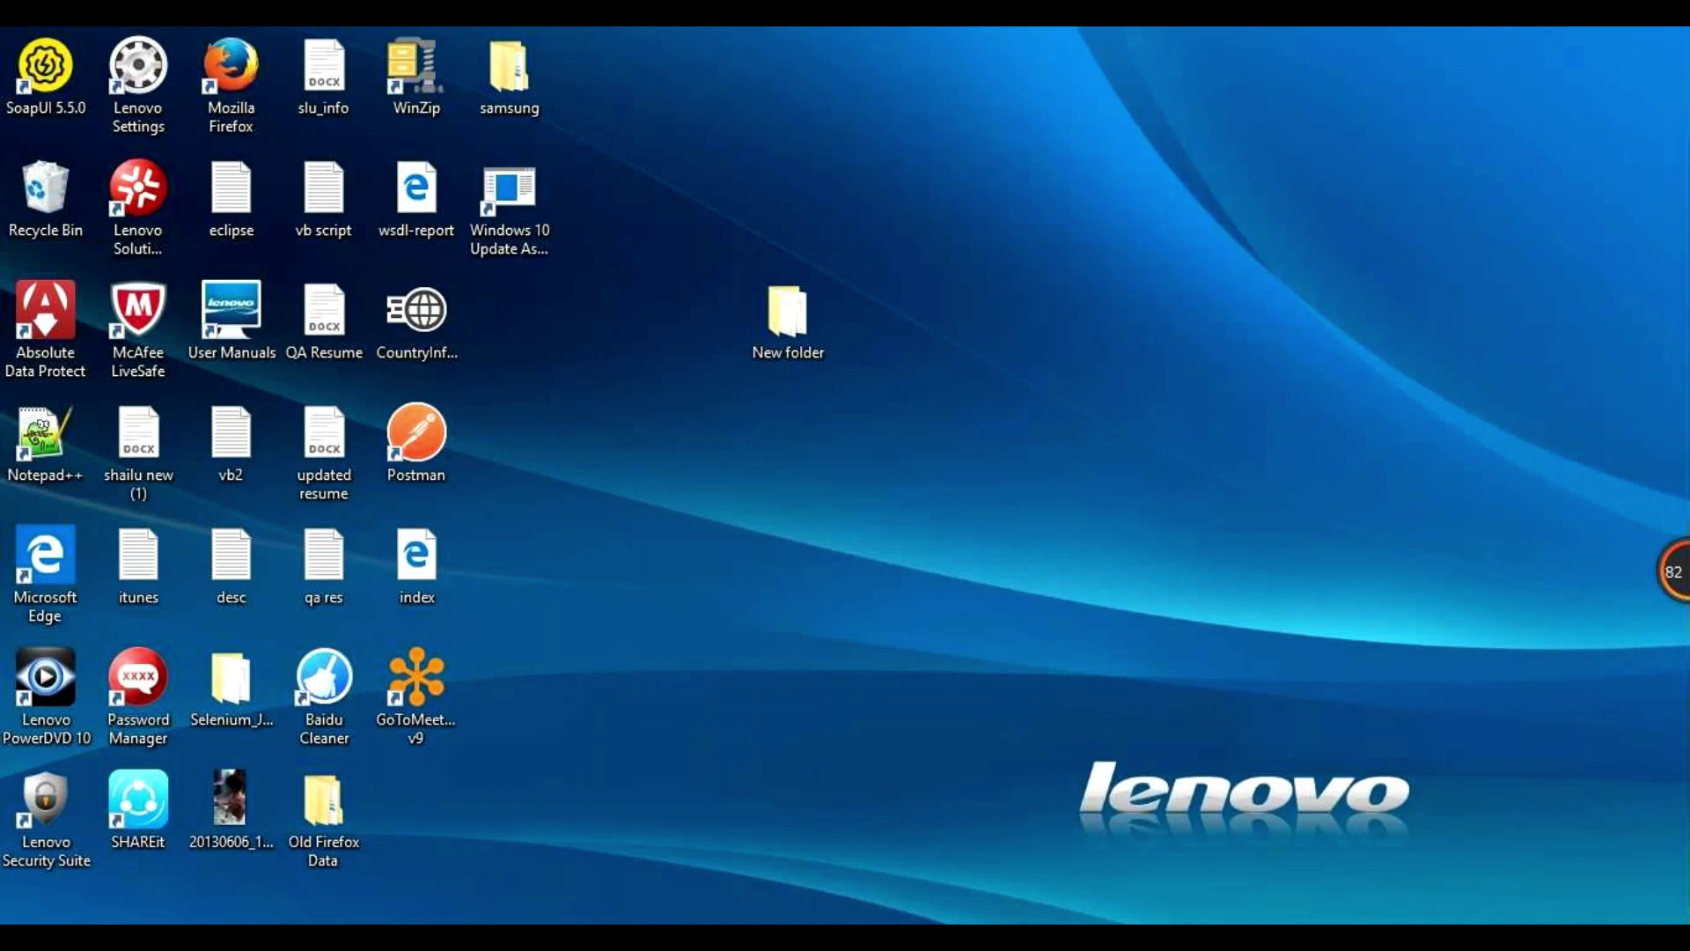
Run the install batch file in the DataLoader folder as administrator, allowing it to run past Windows SmartScreen
mouse_move(638, 938)
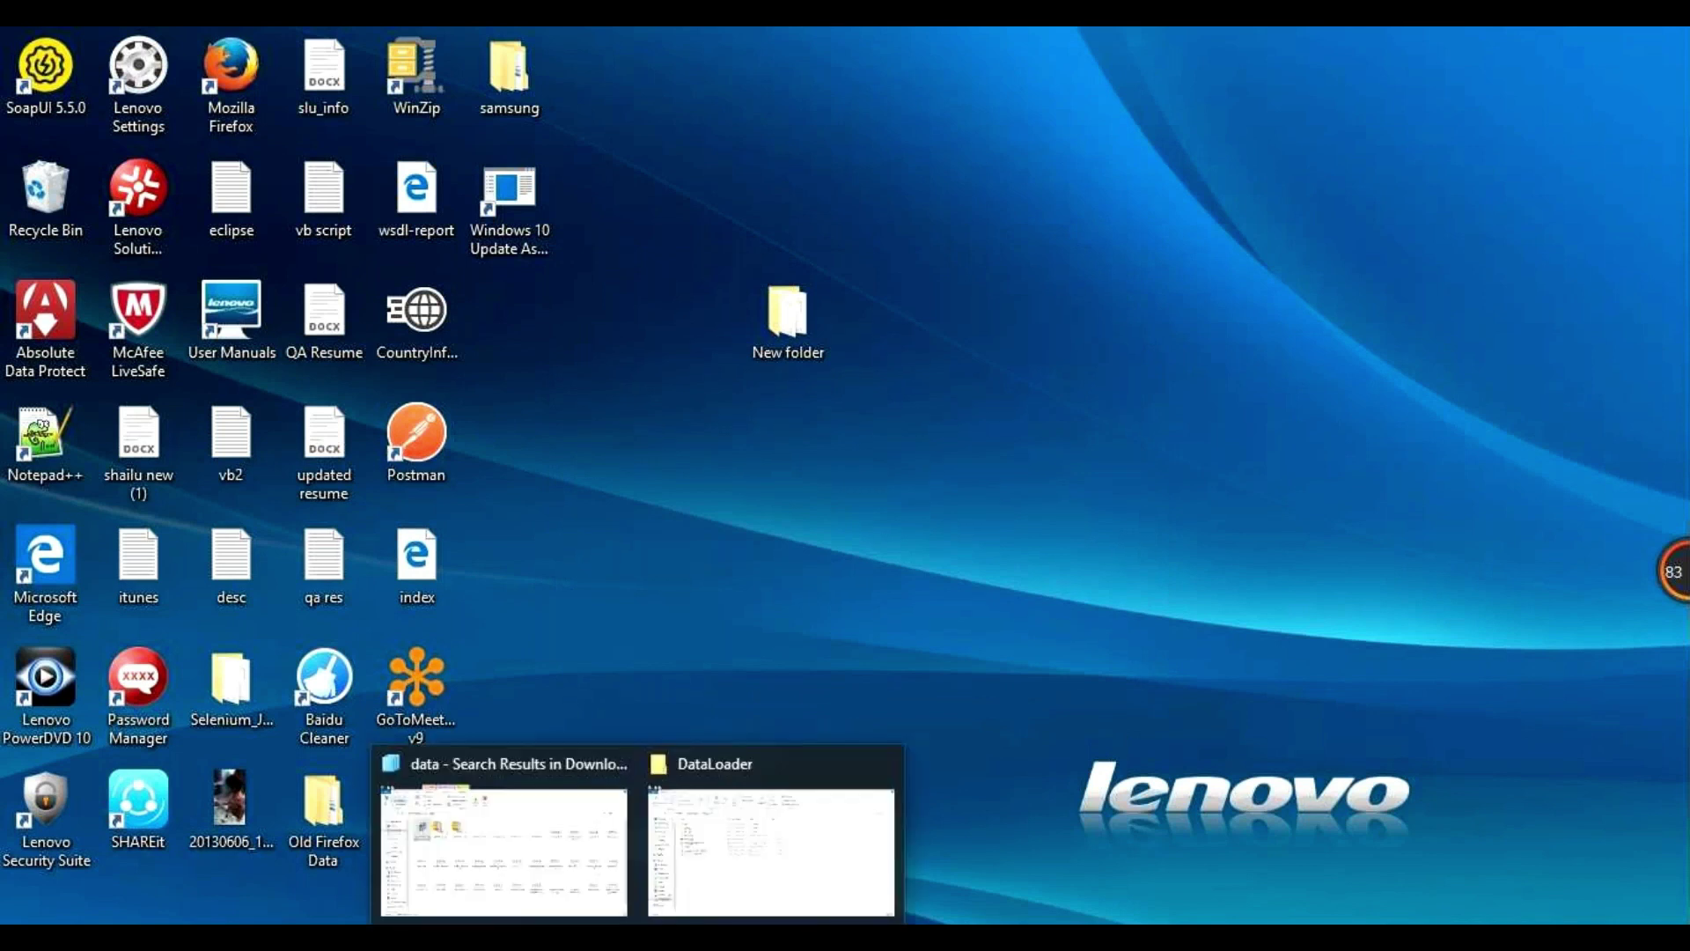
left_click(709, 890)
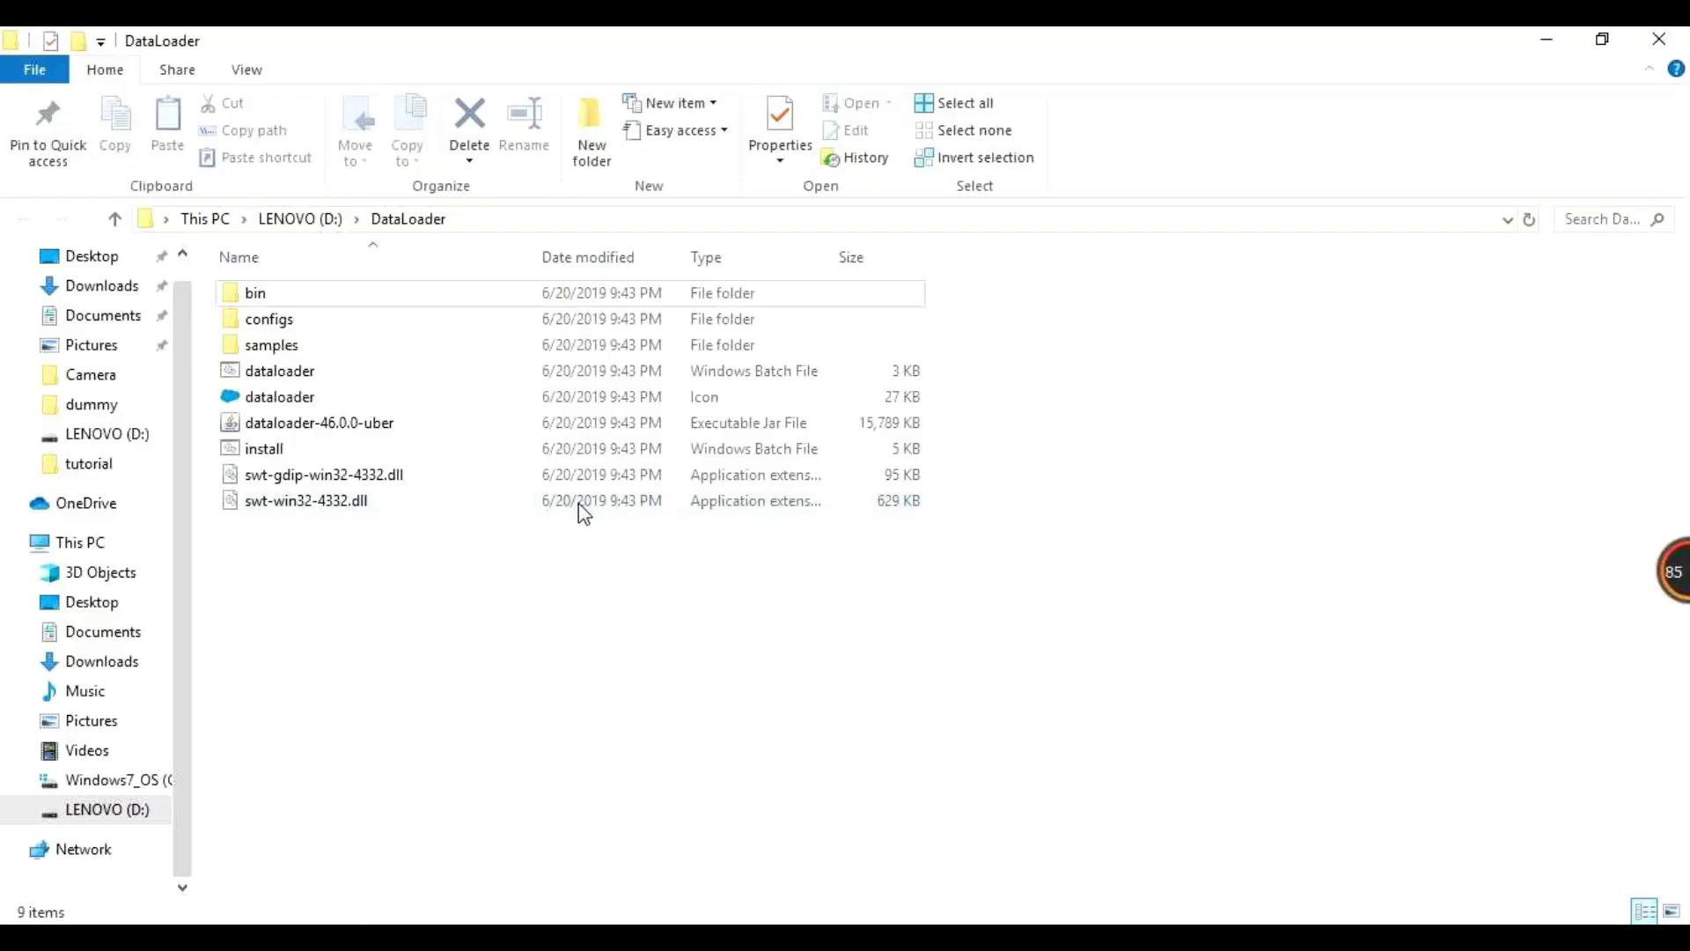
left_click(276, 450)
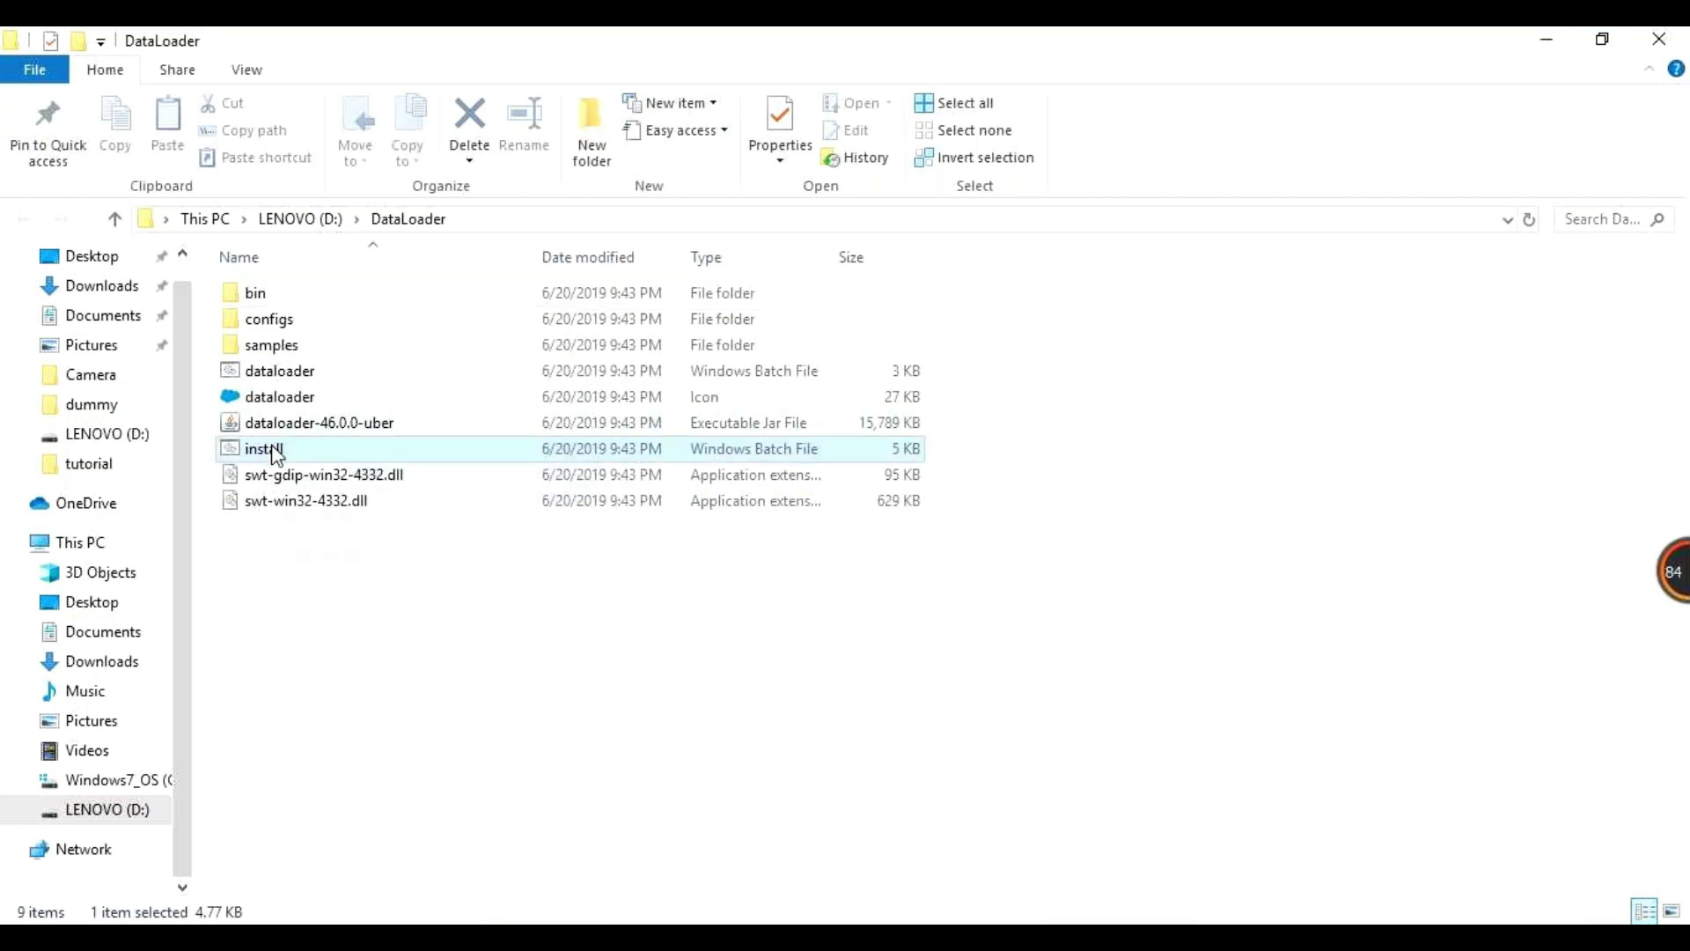
right_click(273, 451)
mouse_move(410, 720)
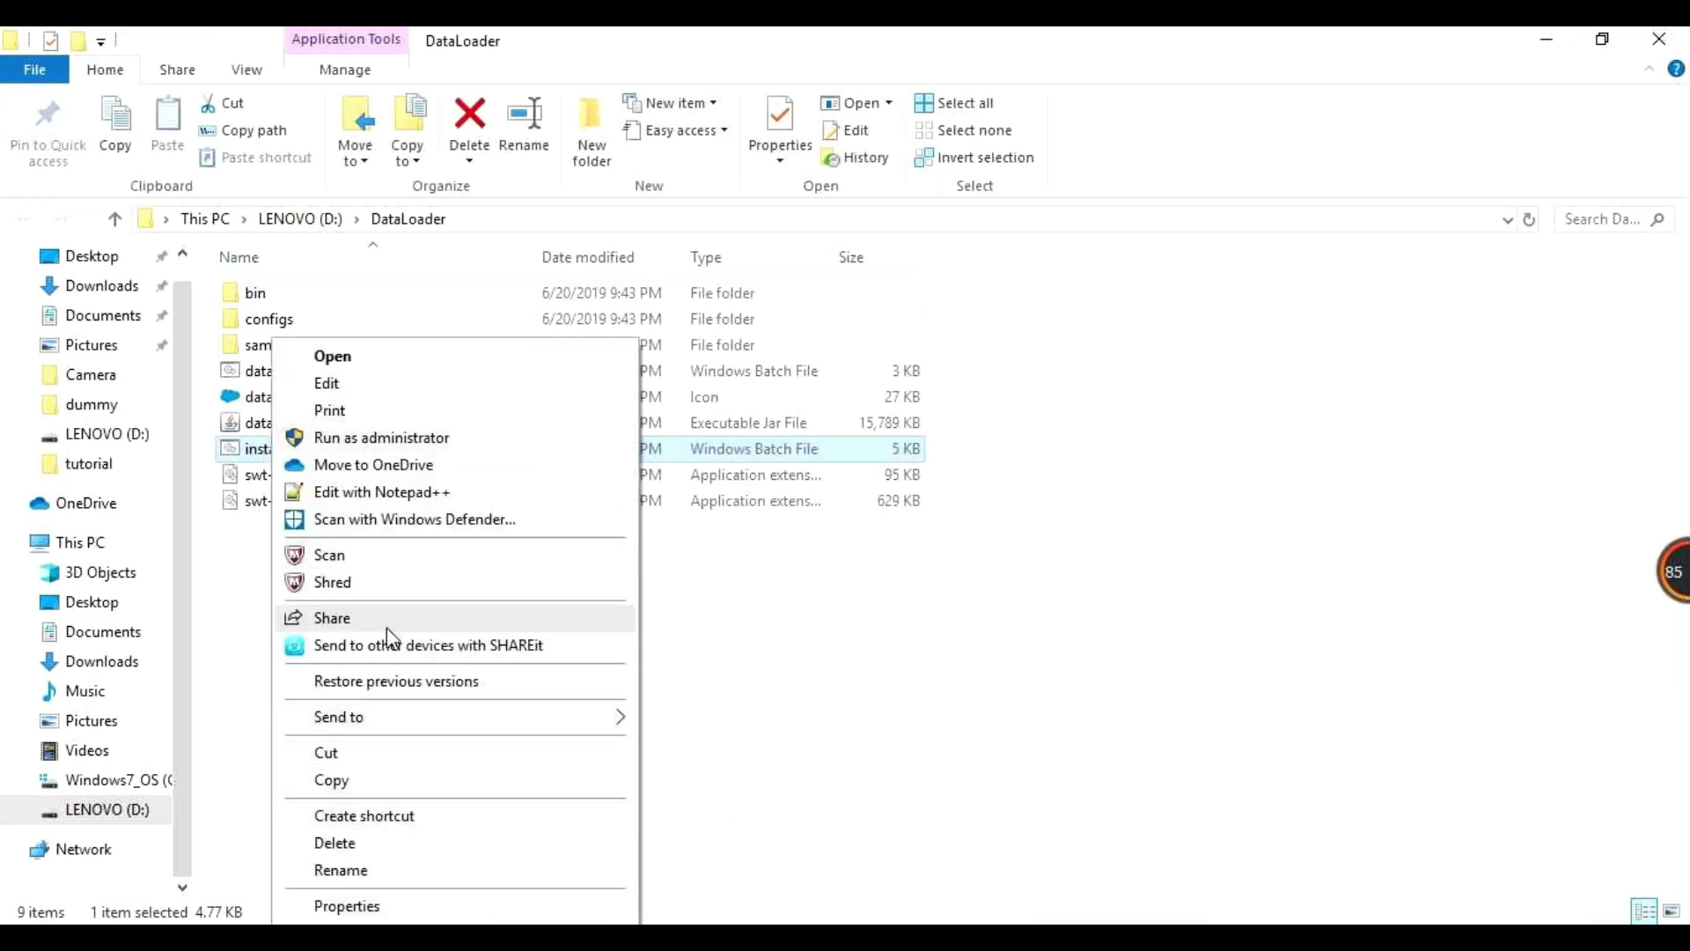
left_click(363, 438)
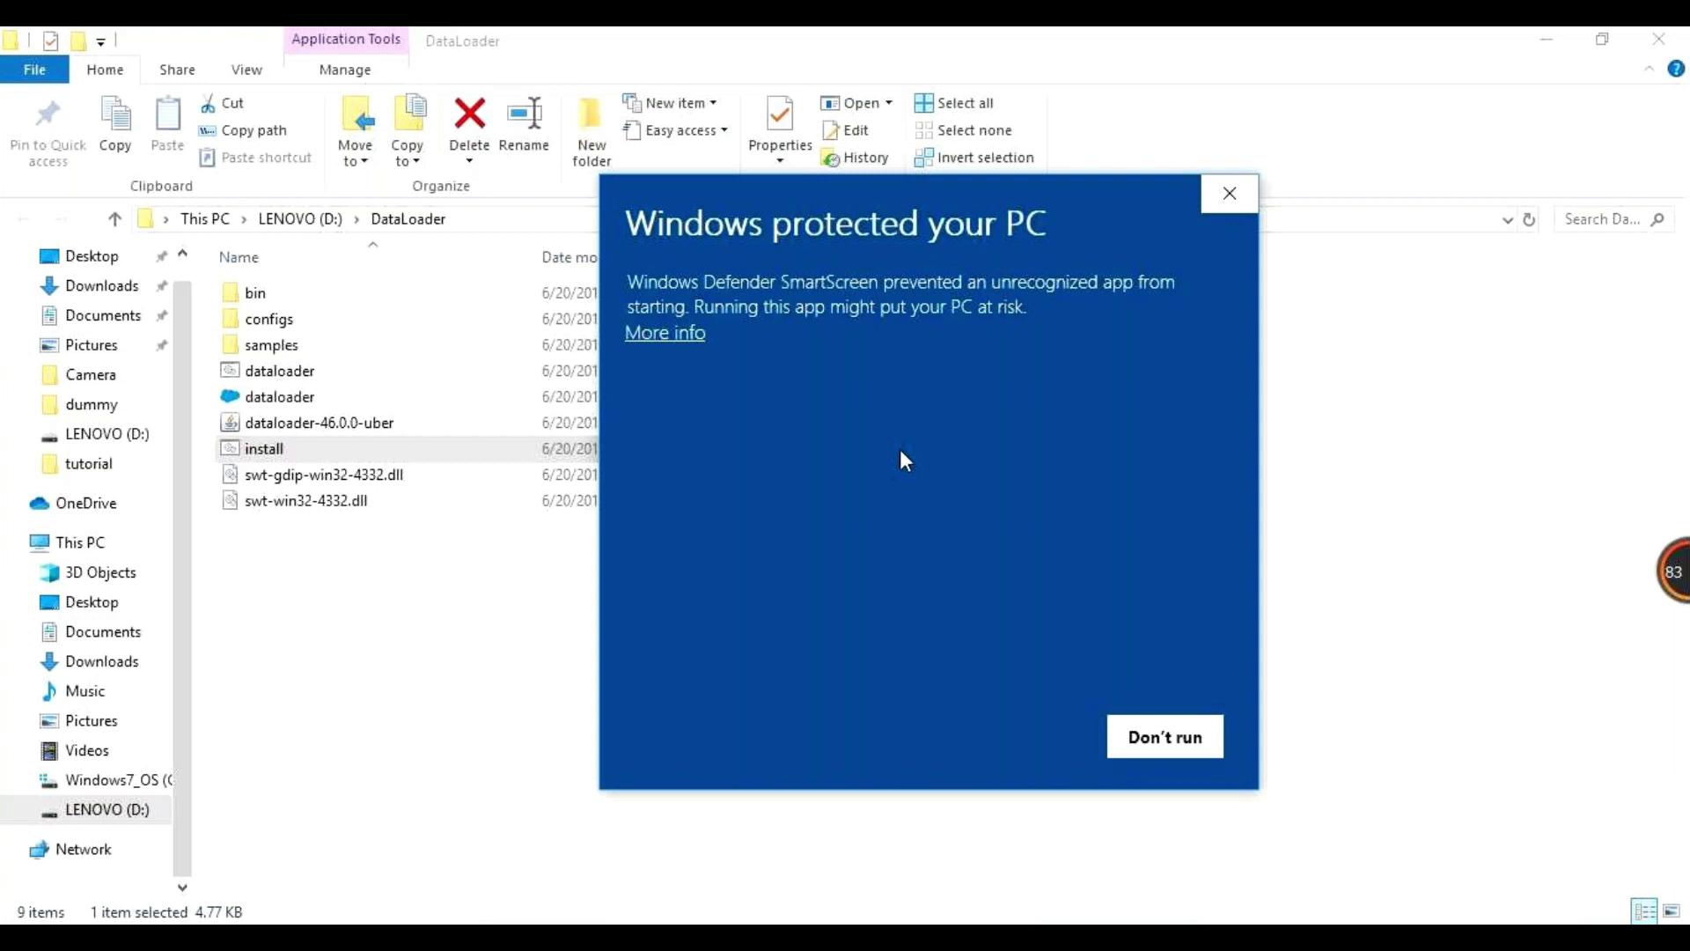
left_click(682, 338)
left_click(995, 744)
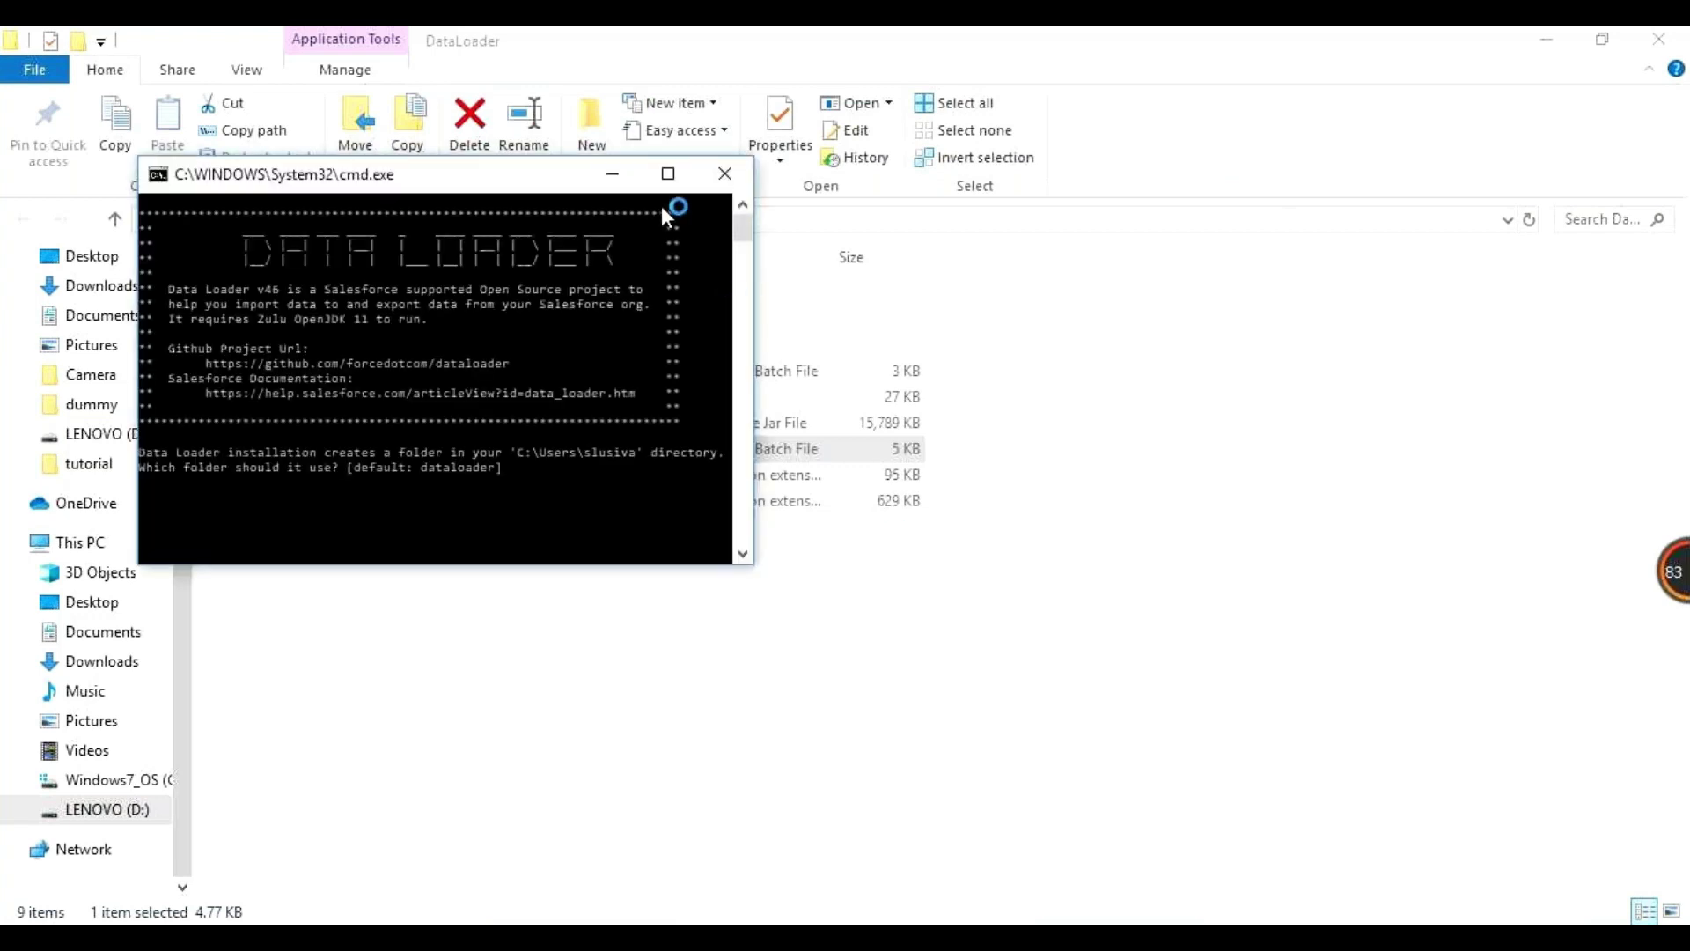
Install Data Loader into the default dataloader folder, answering yes to both the start menu shortcut and the desktop icon
left_click(667, 174)
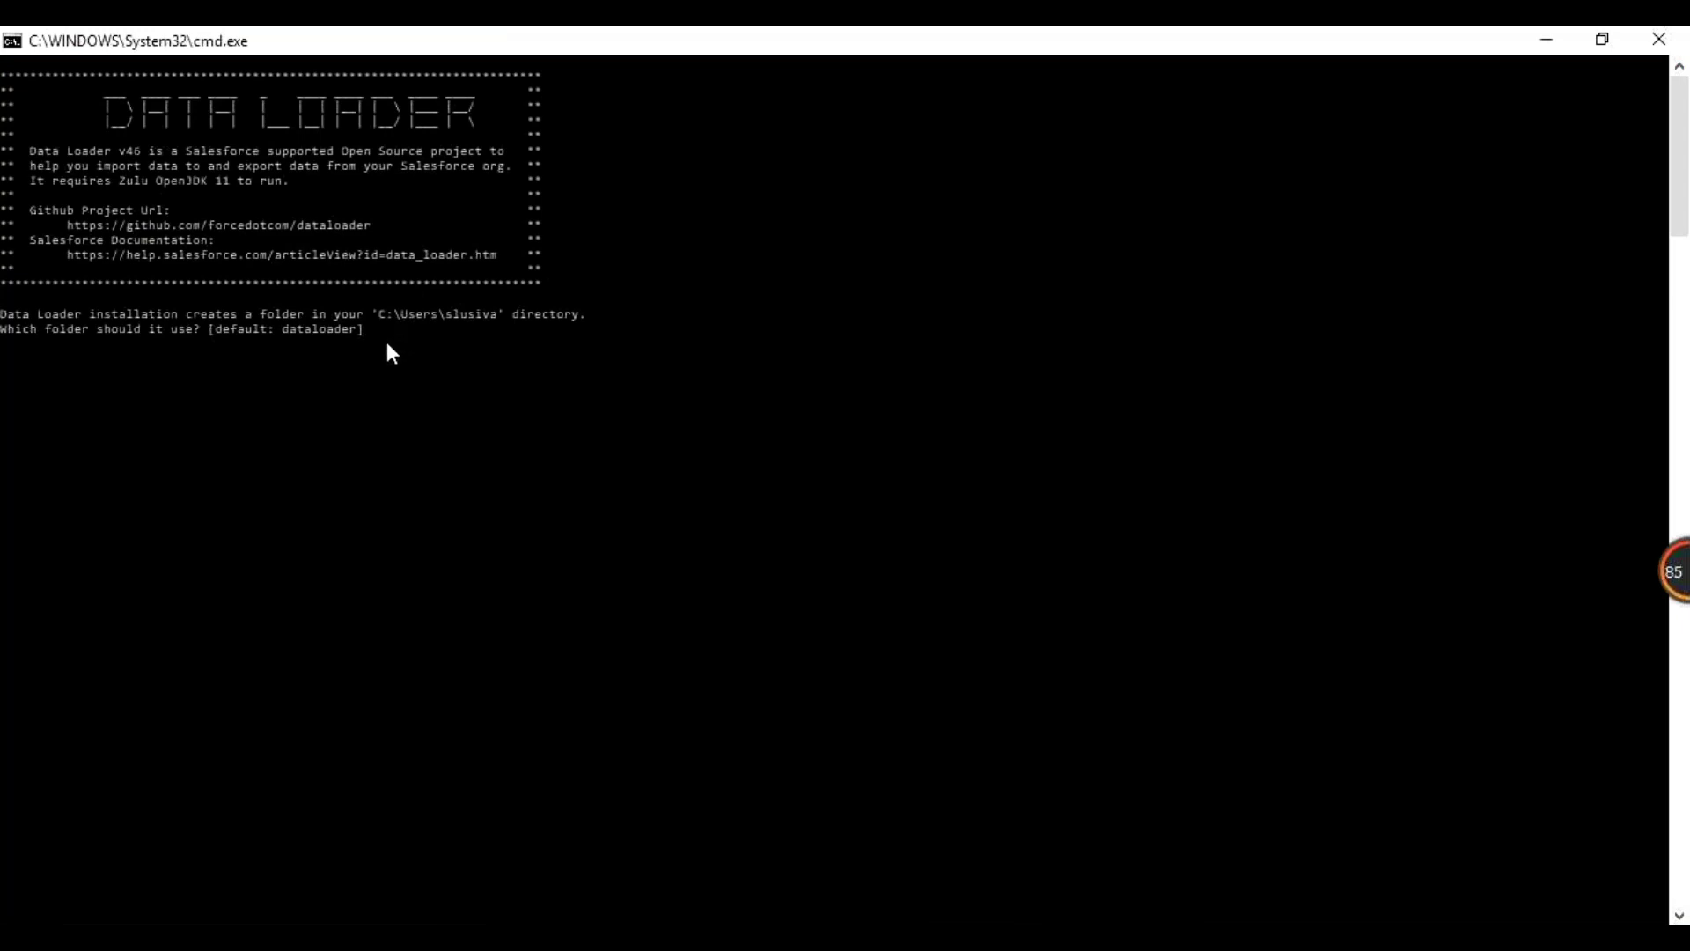
key("Return")
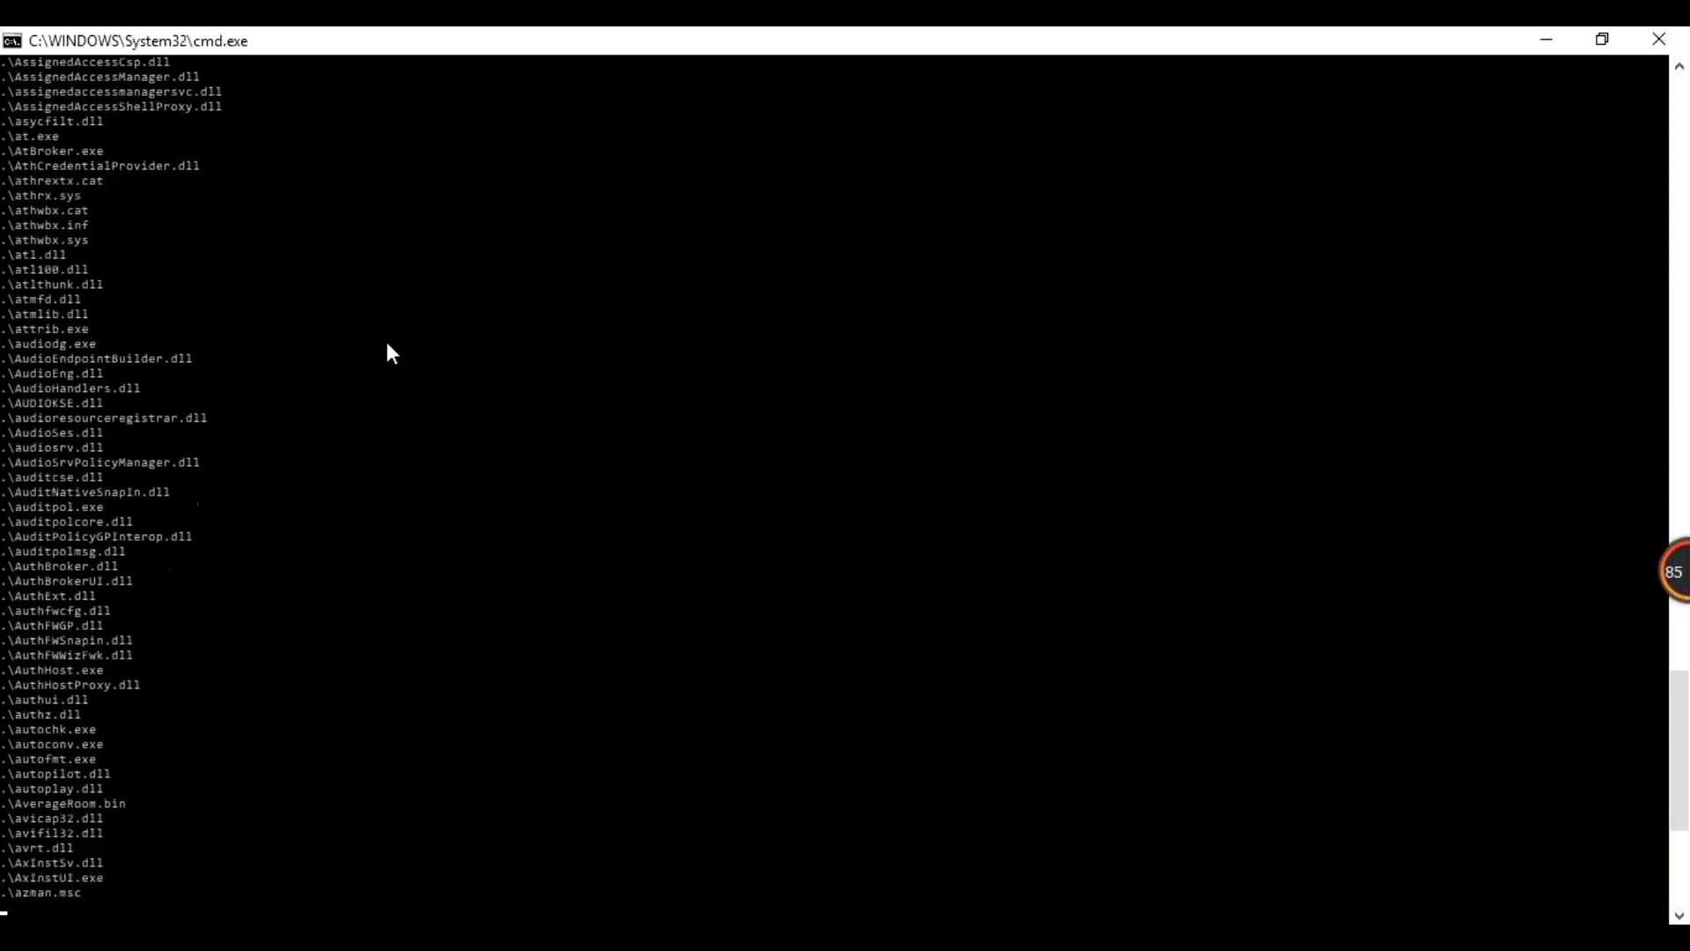
type("y")
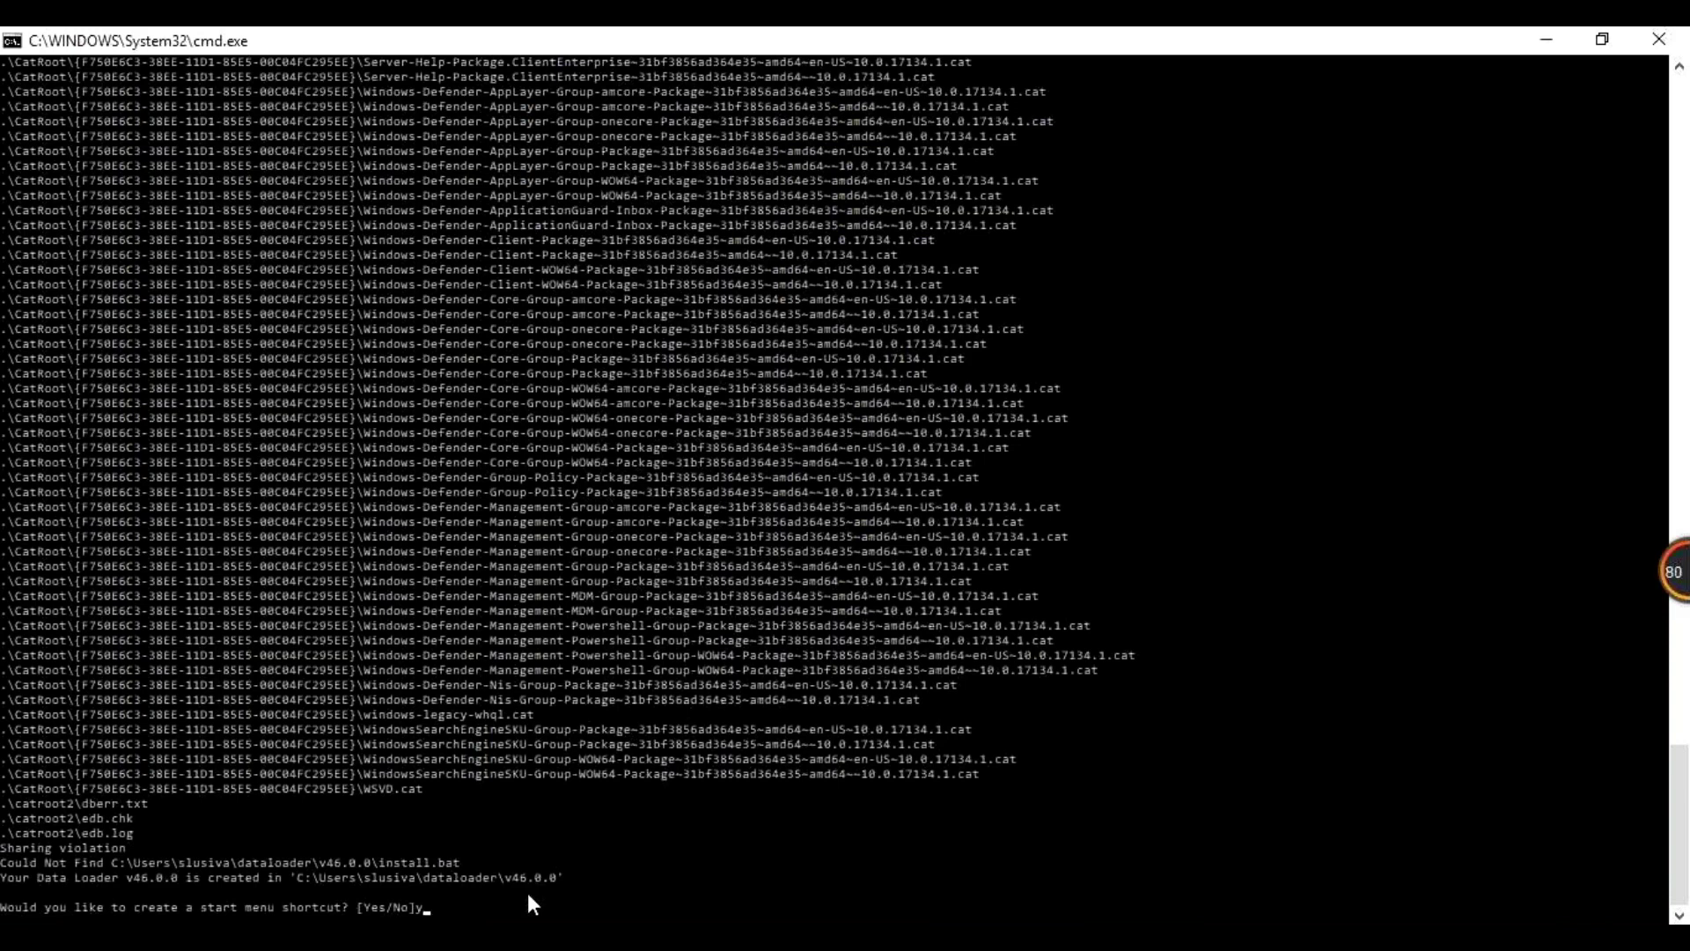
type("es")
key("Return")
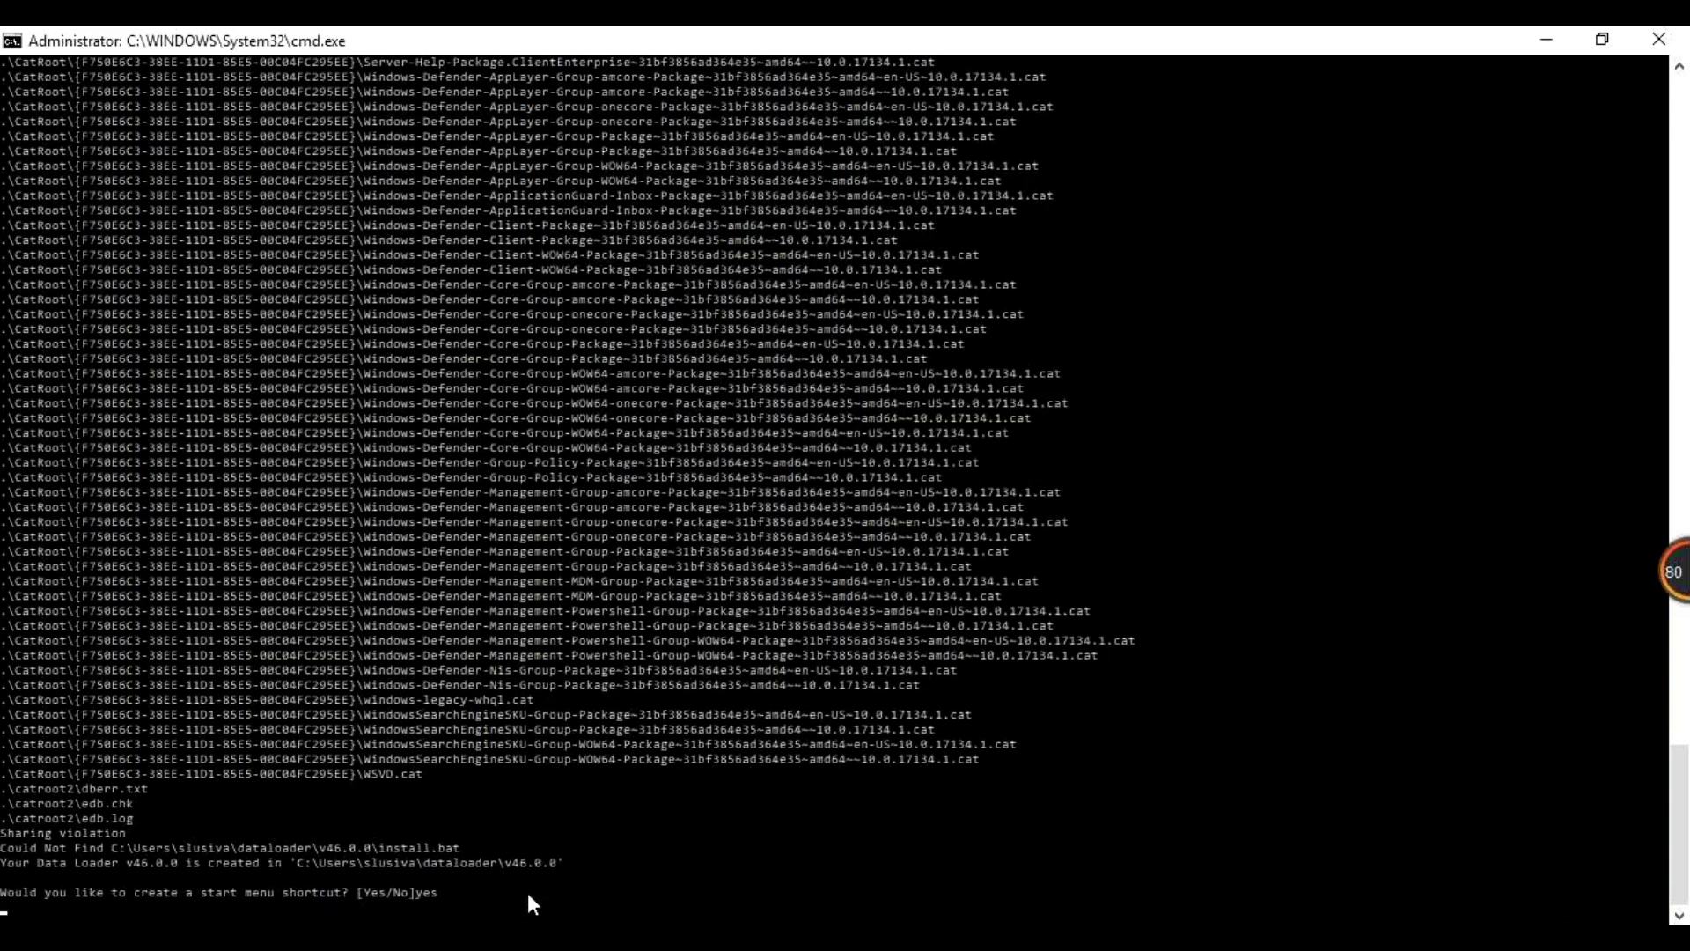
type("yes")
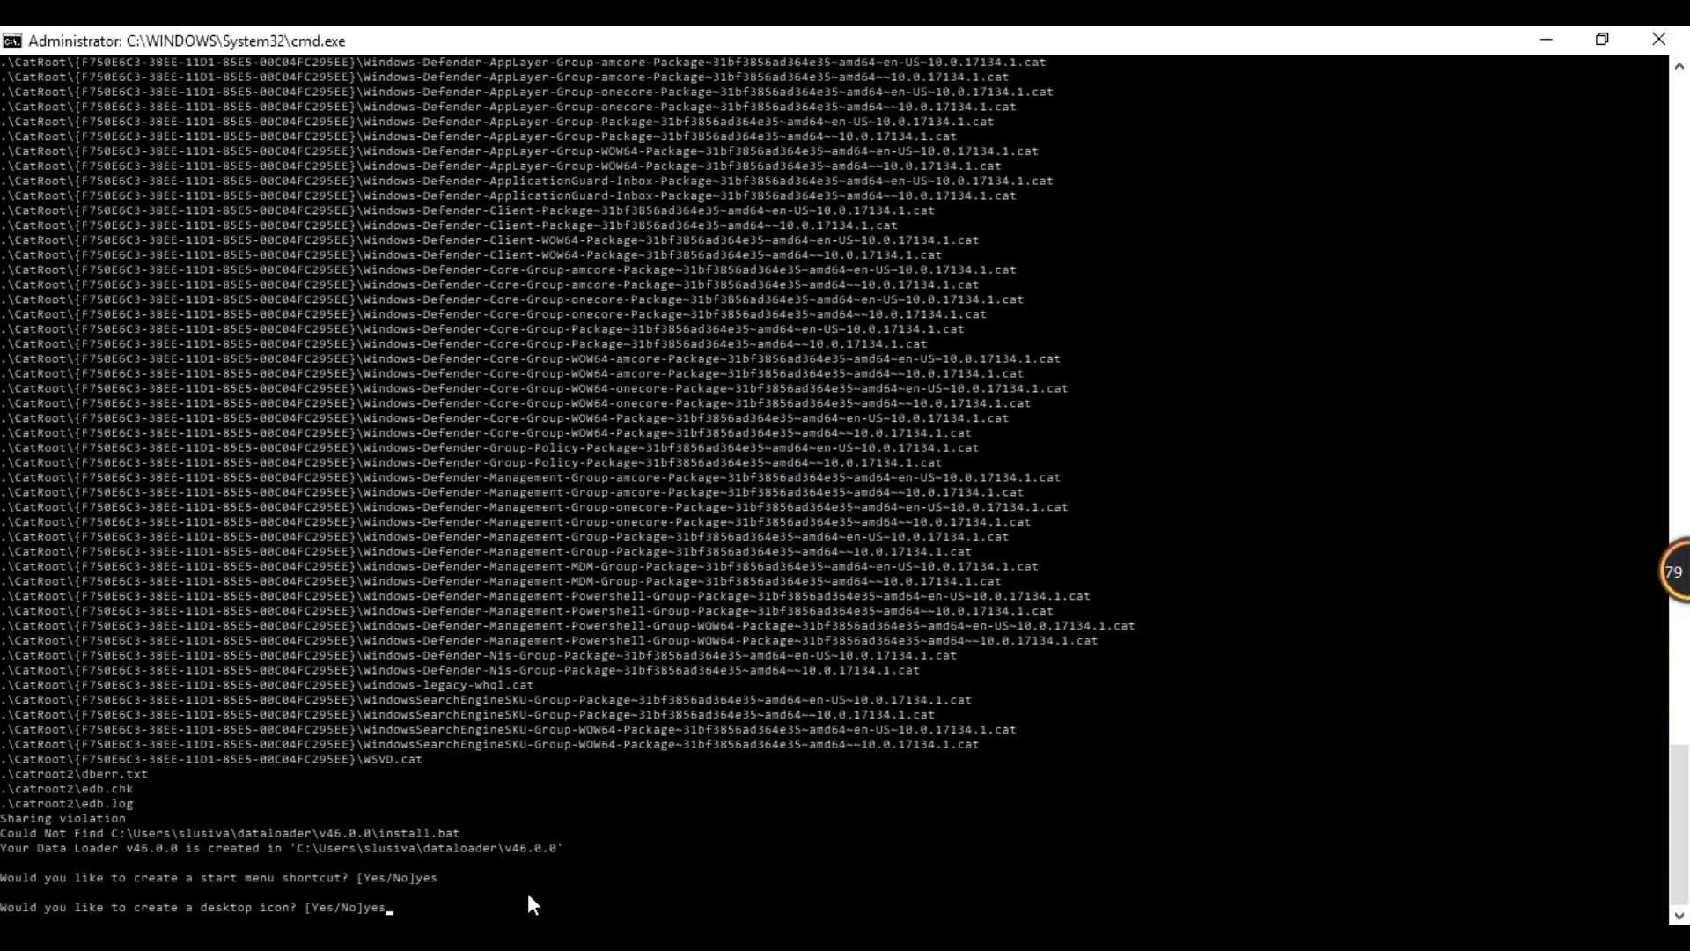
key("Return")
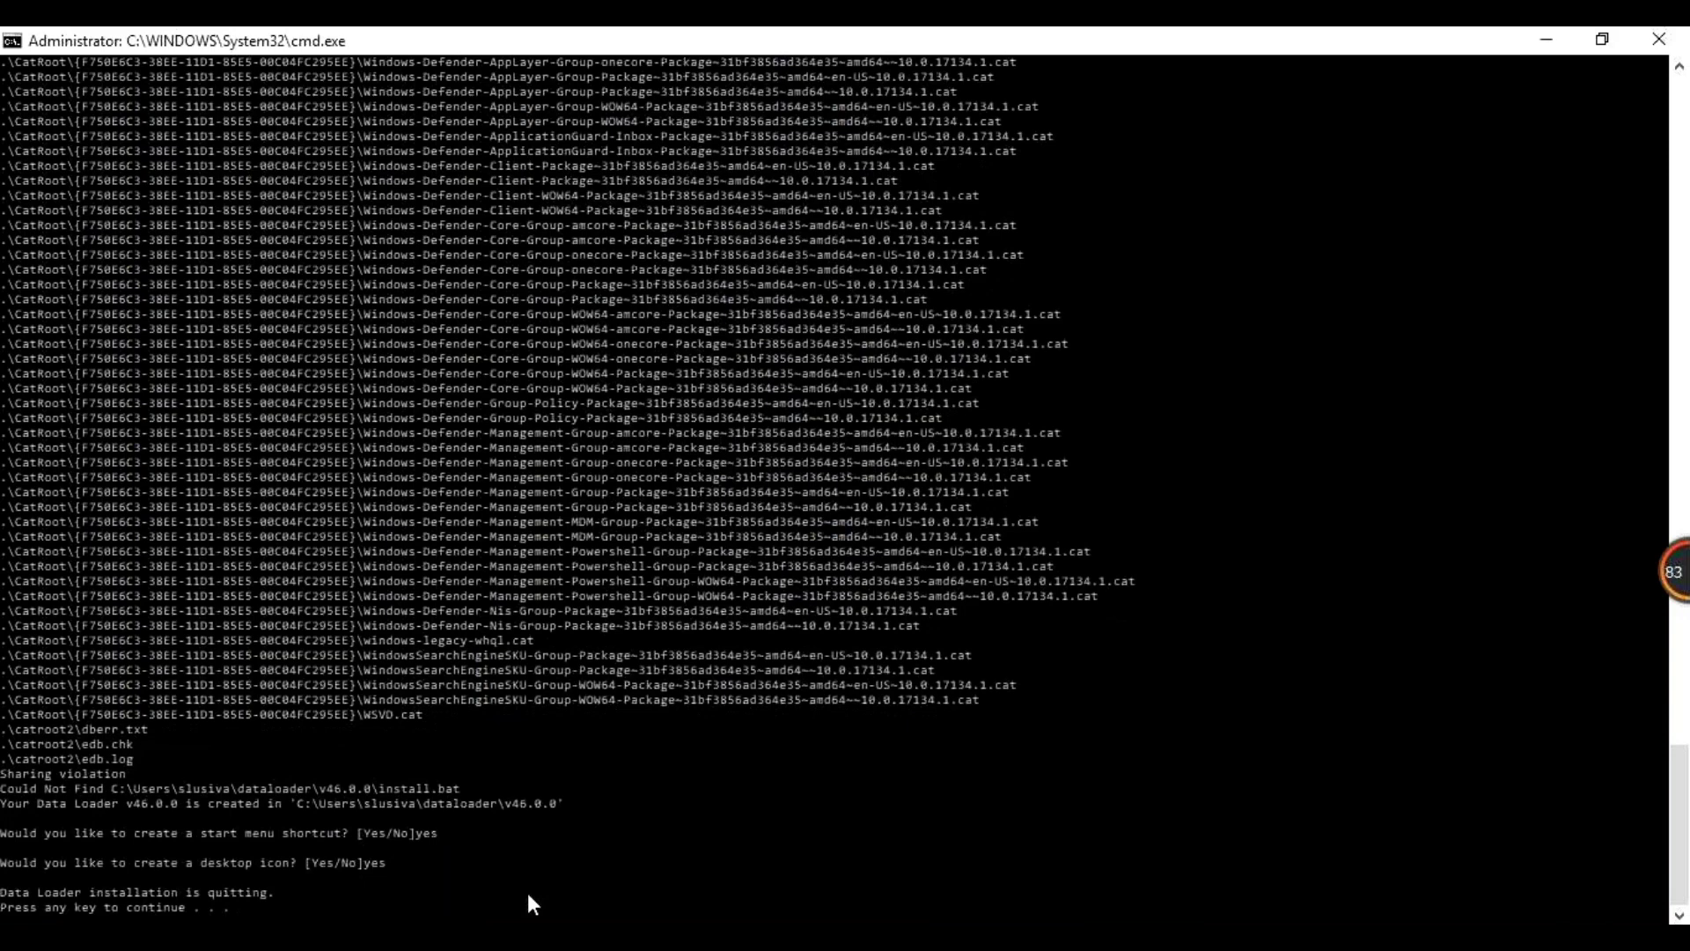
key("Return")
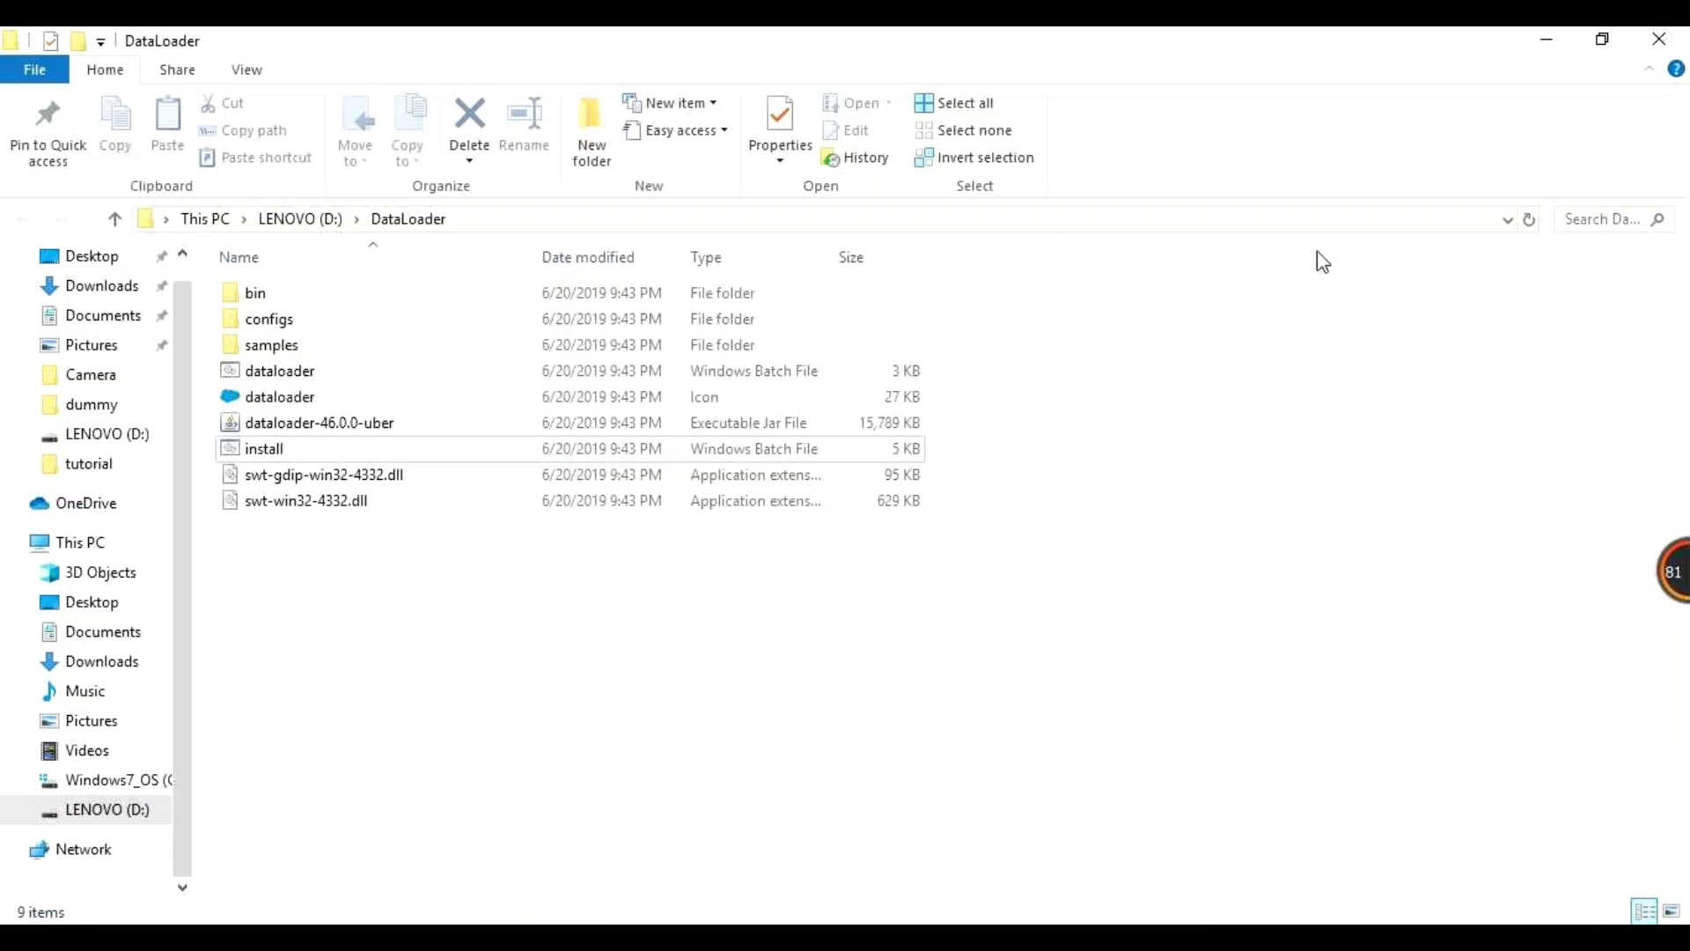
Check the desktop for the new Dataloader shortcut and return to the DataLoader folder
left_click(1560, 49)
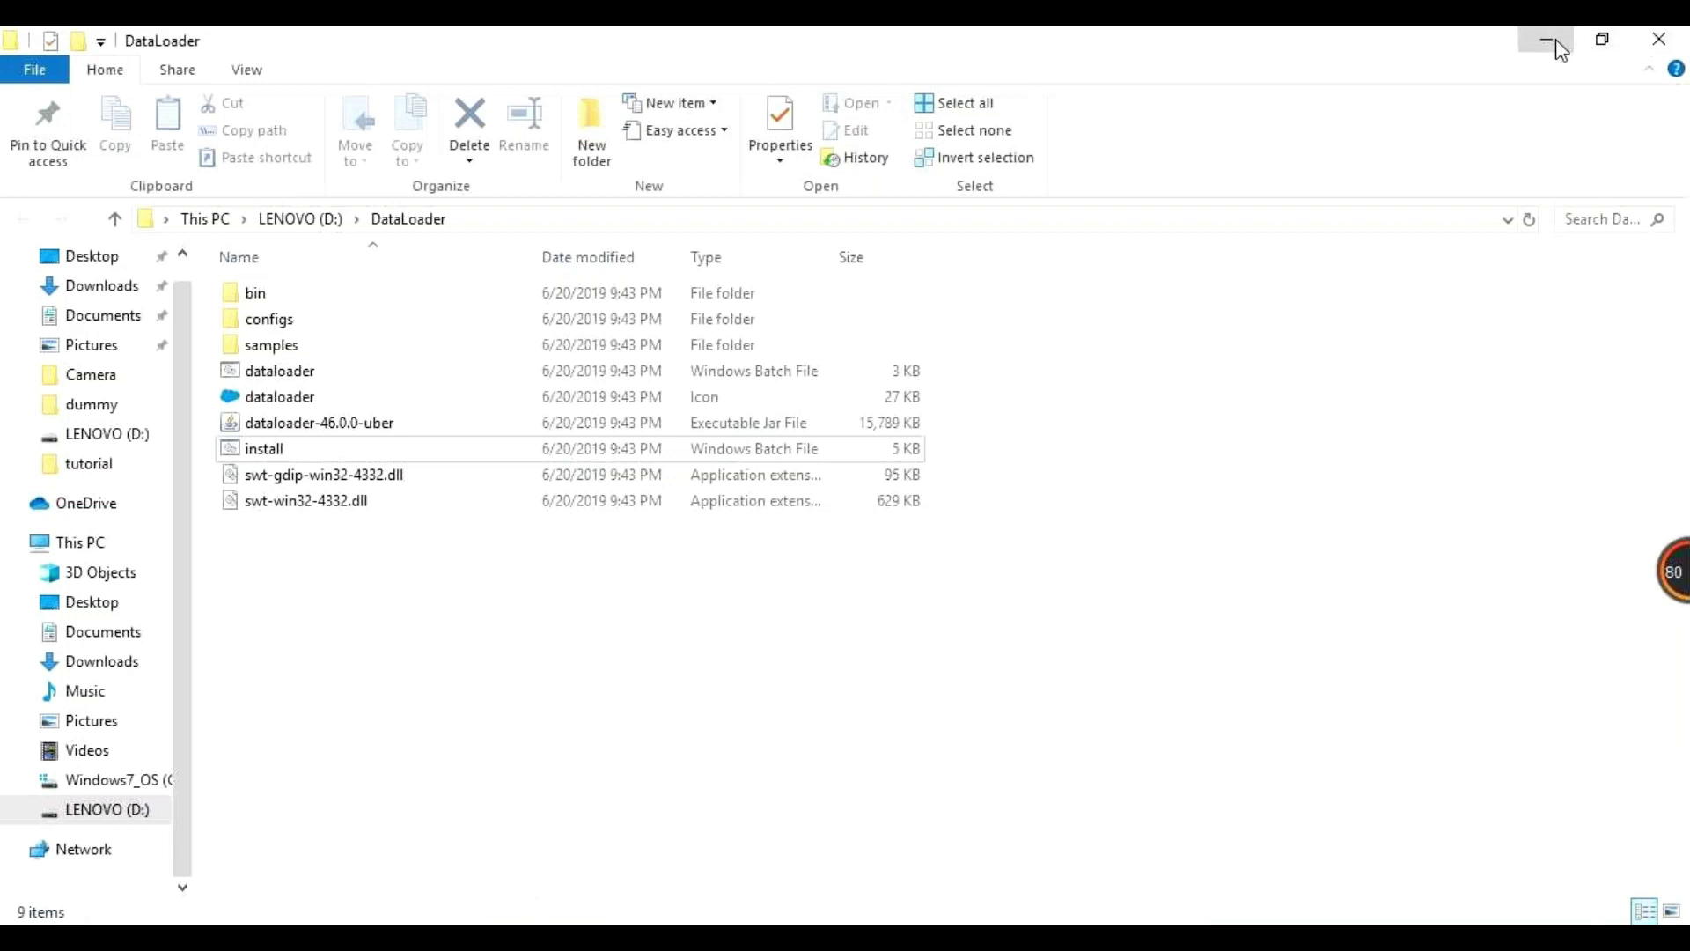
left_click(1556, 40)
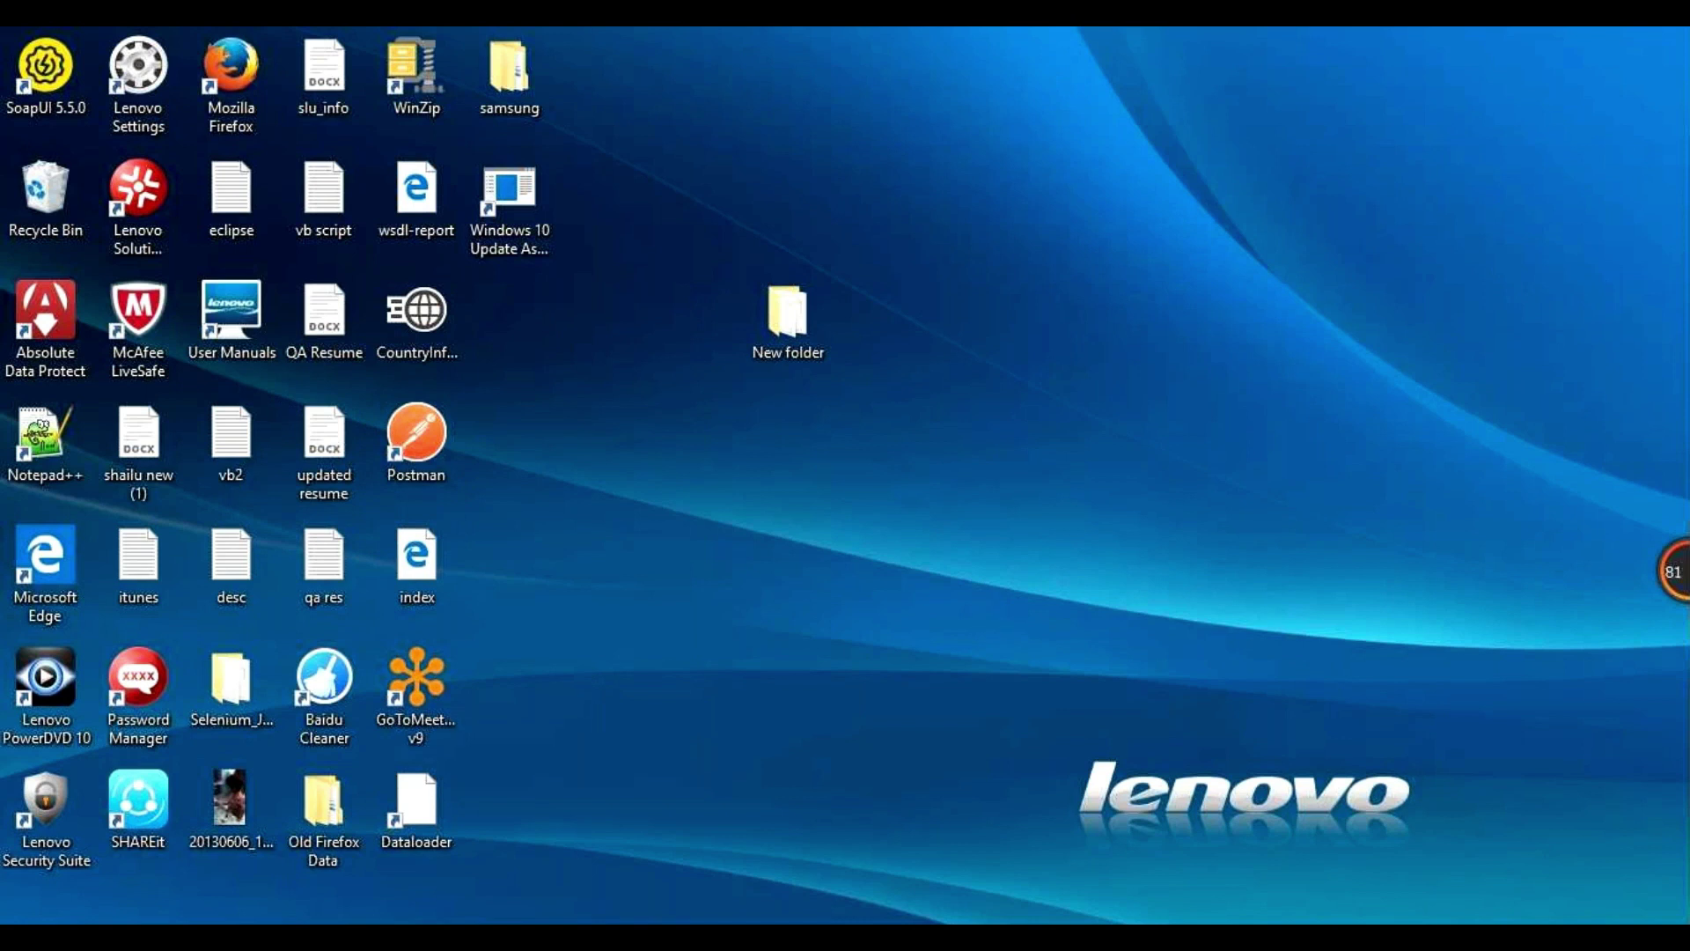
key("super")
left_click(1100, 795)
mouse_move(638, 937)
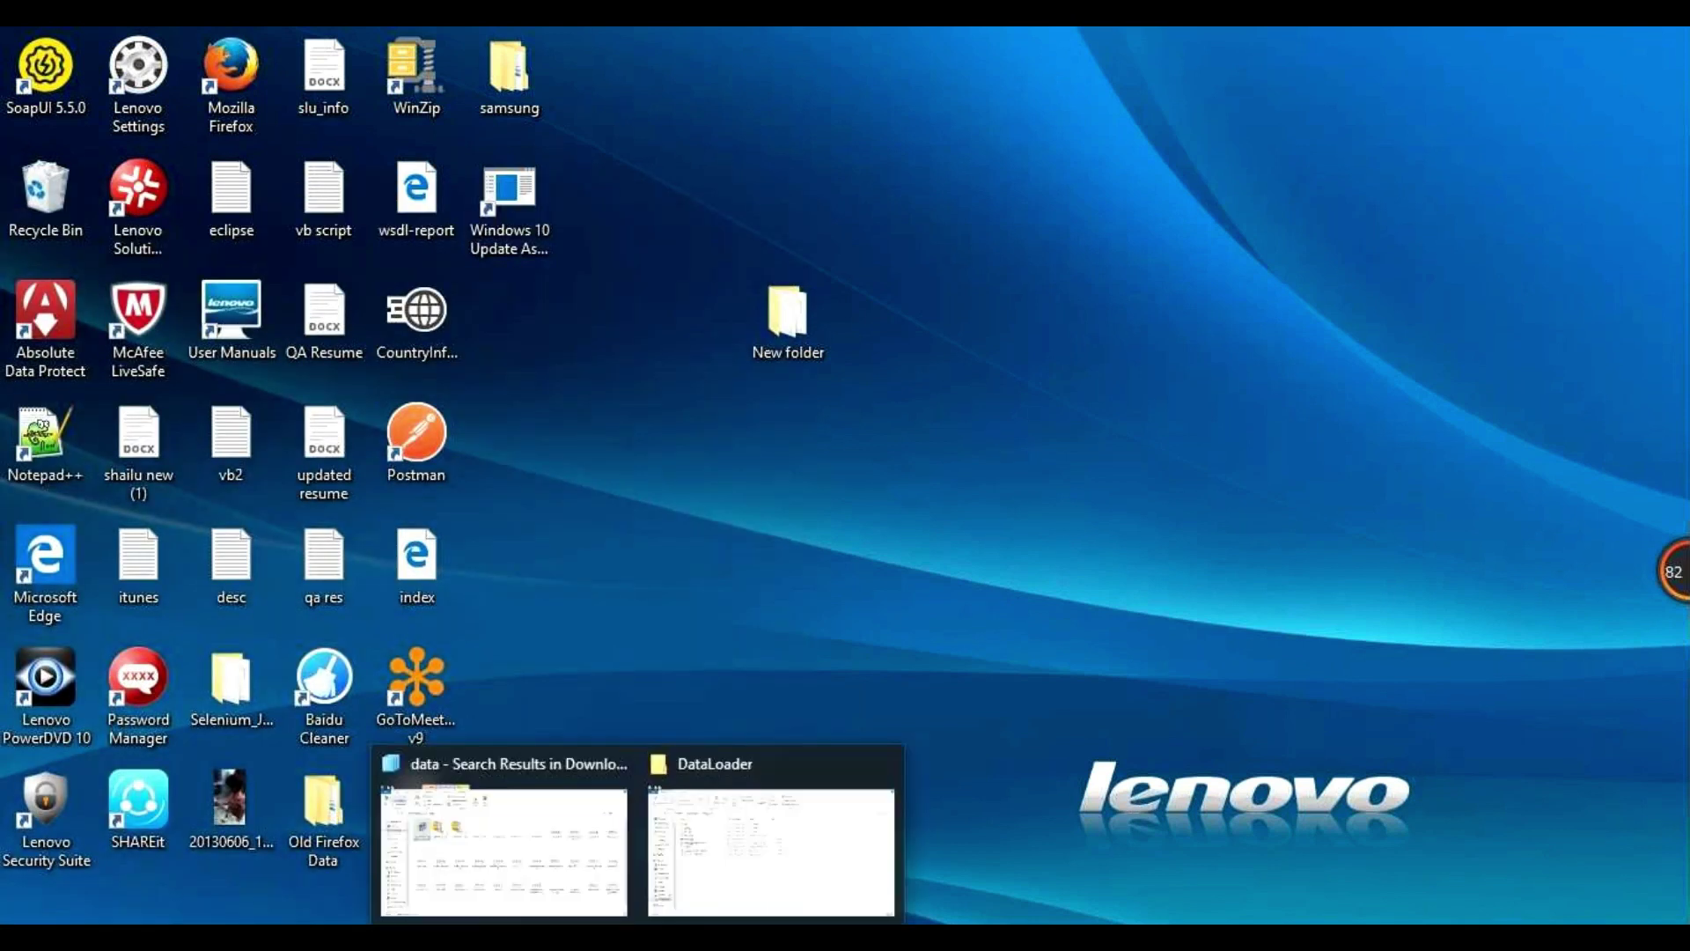
left_click(722, 880)
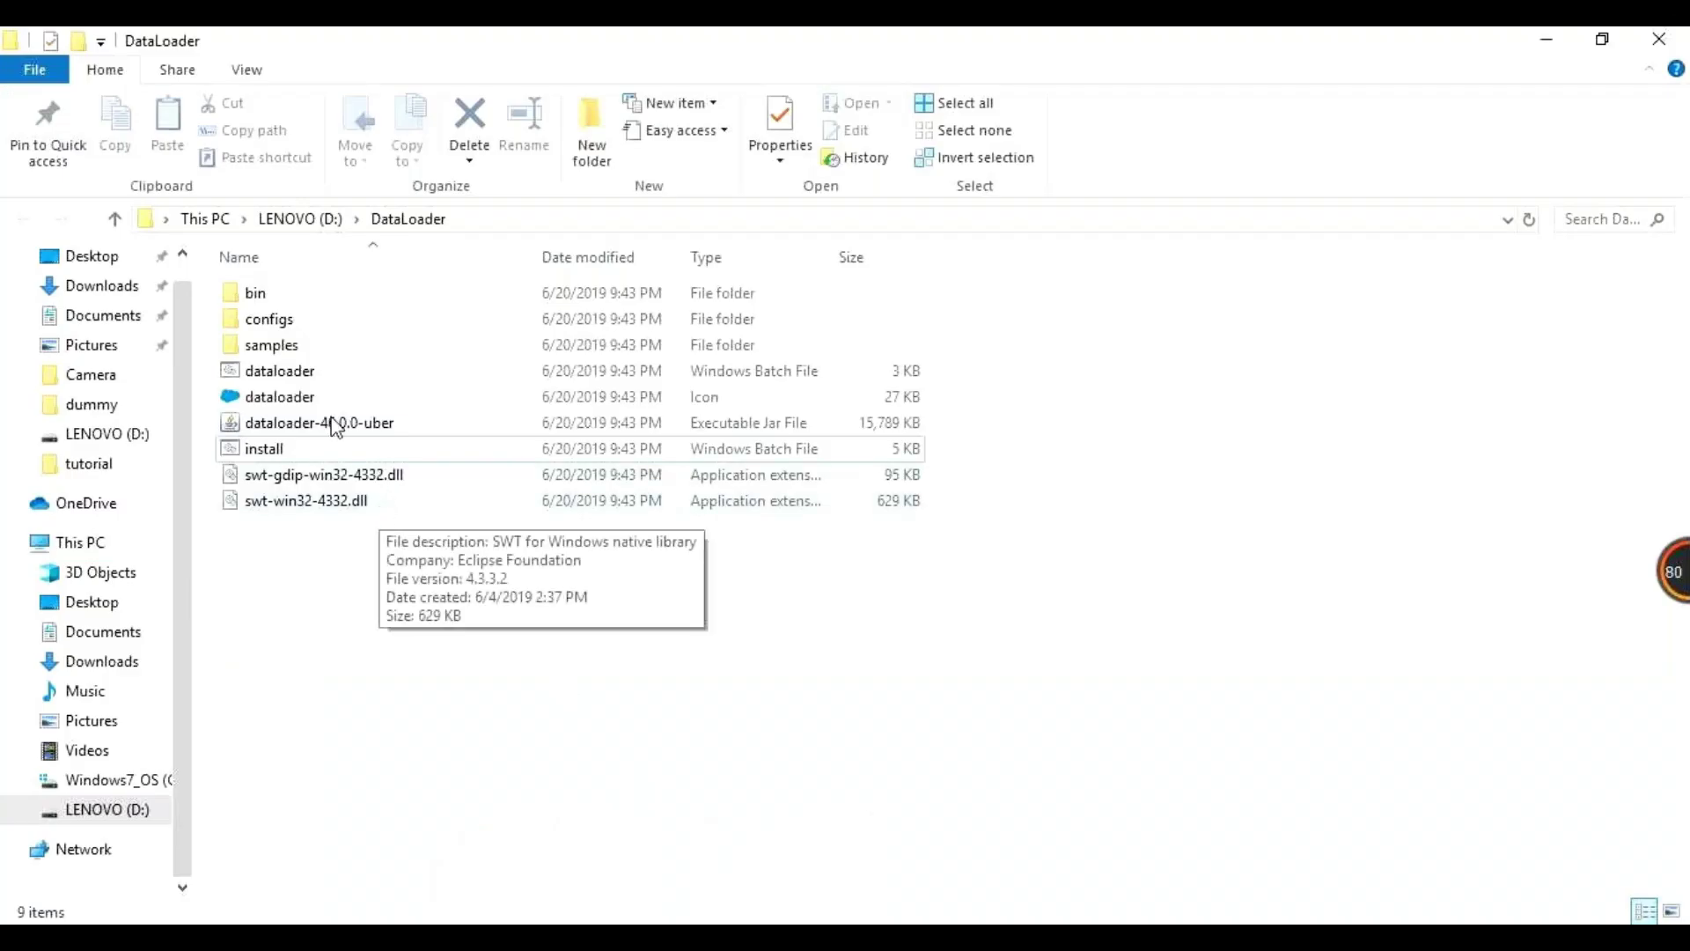
Launch the dataloader batch file as administrator, allowing it to run past Windows SmartScreen, and maximize its console window
double_click(328, 381)
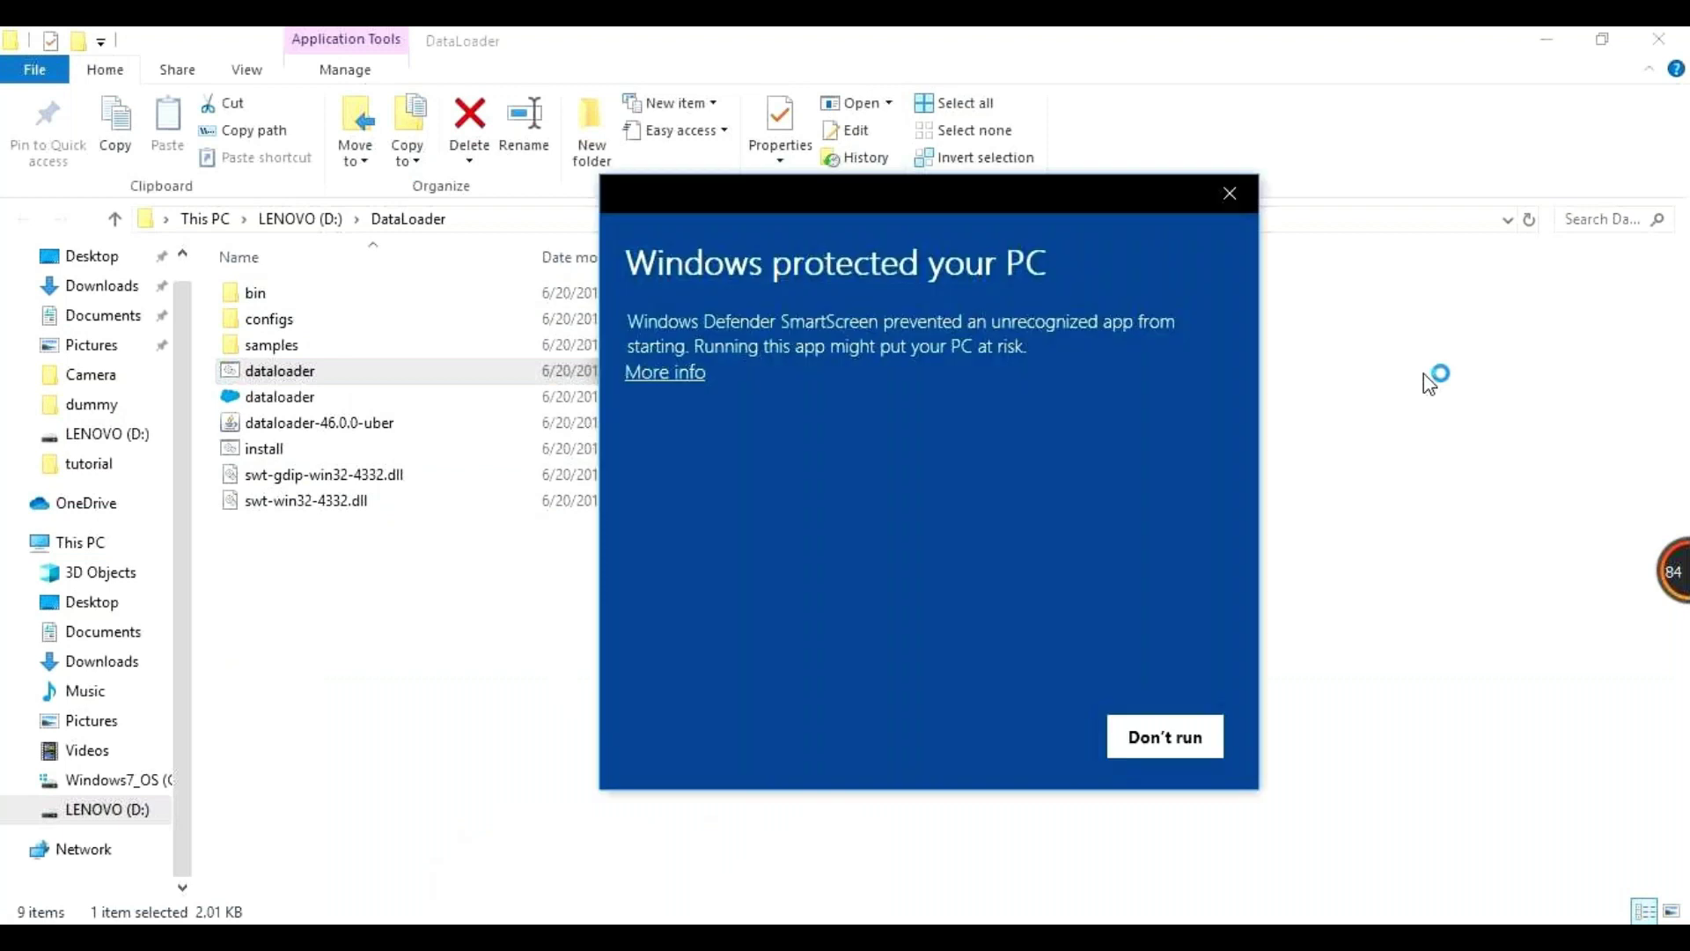
left_click(1226, 198)
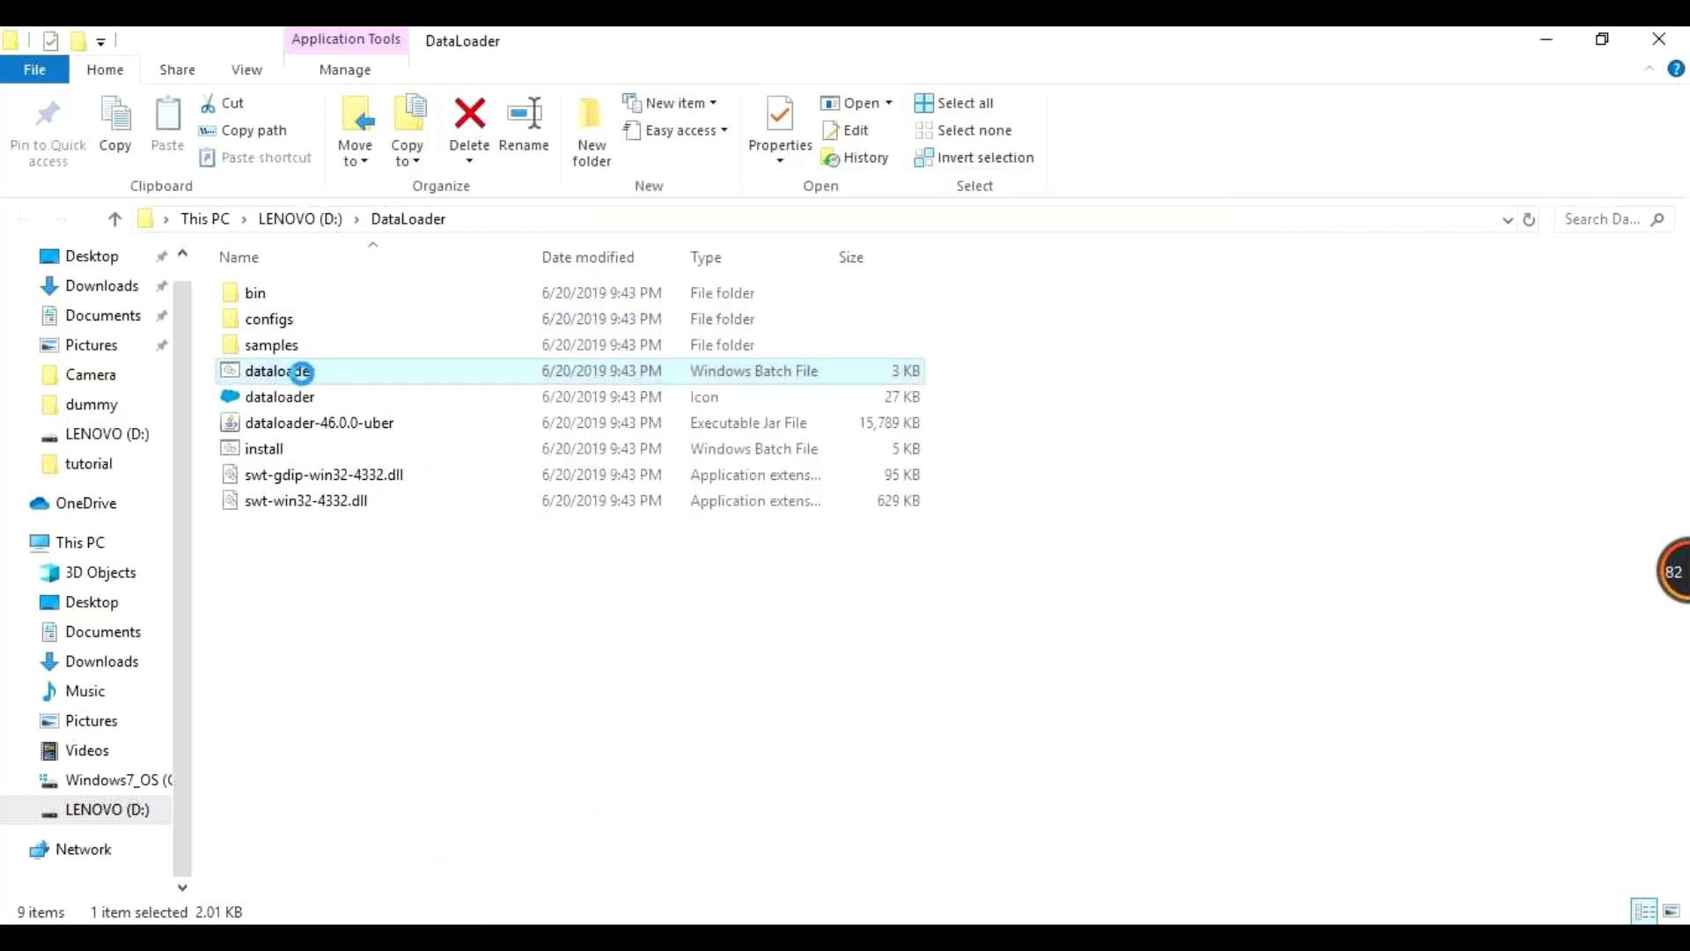
right_click(306, 380)
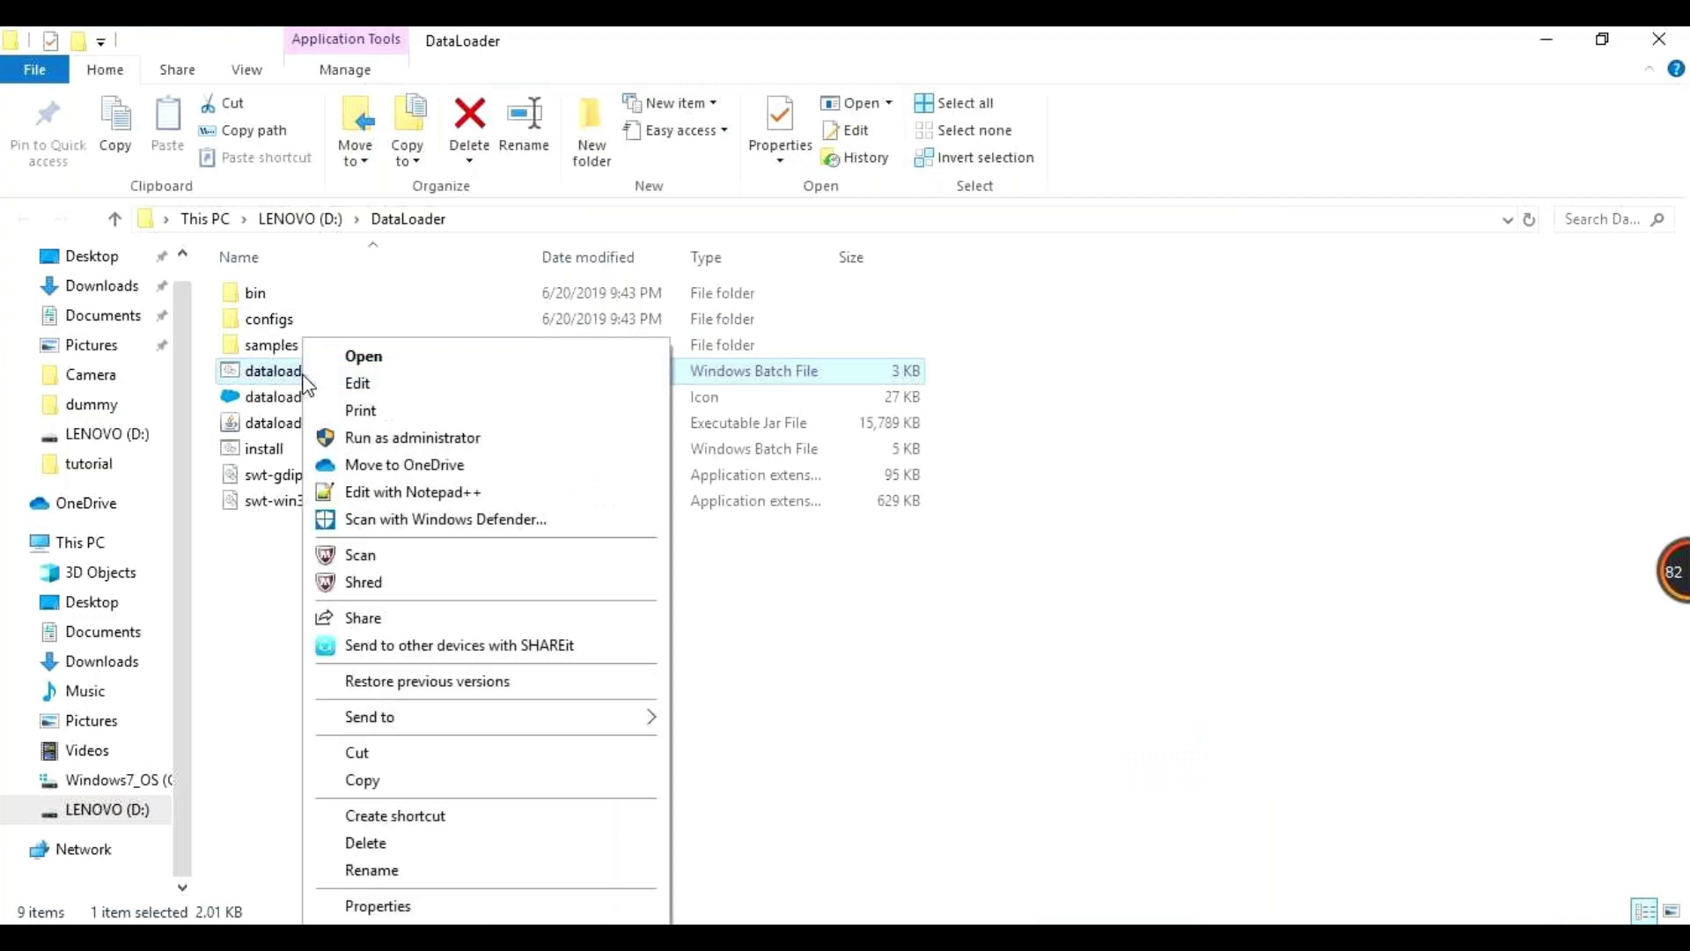
left_click(400, 442)
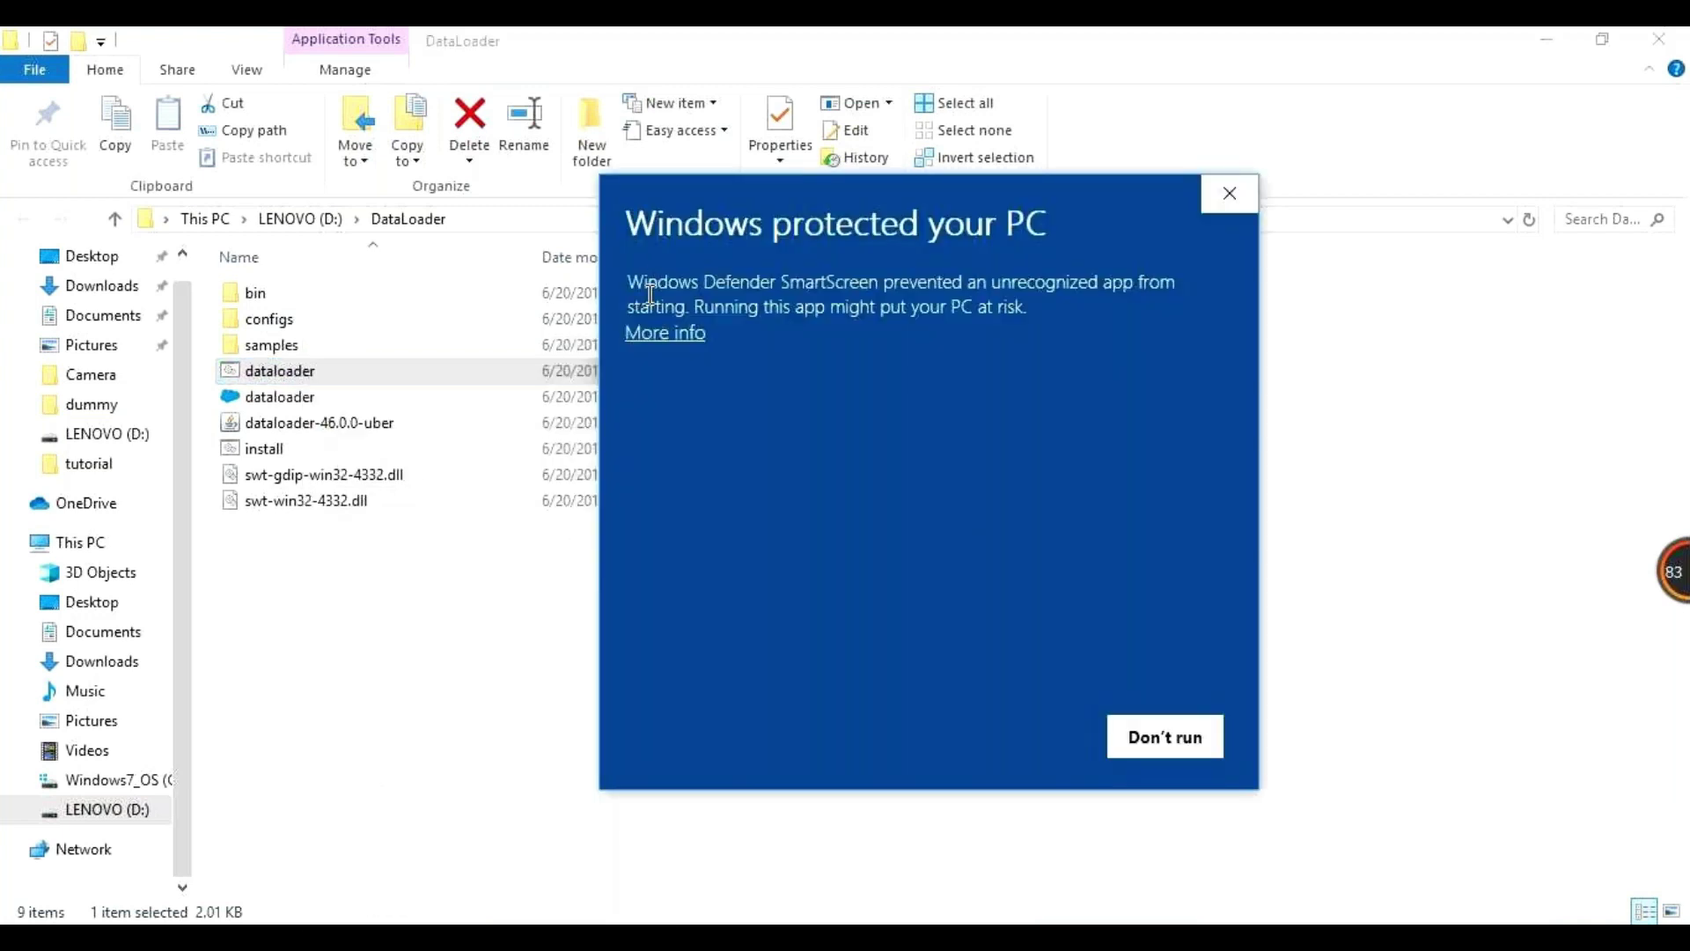
left_click(656, 334)
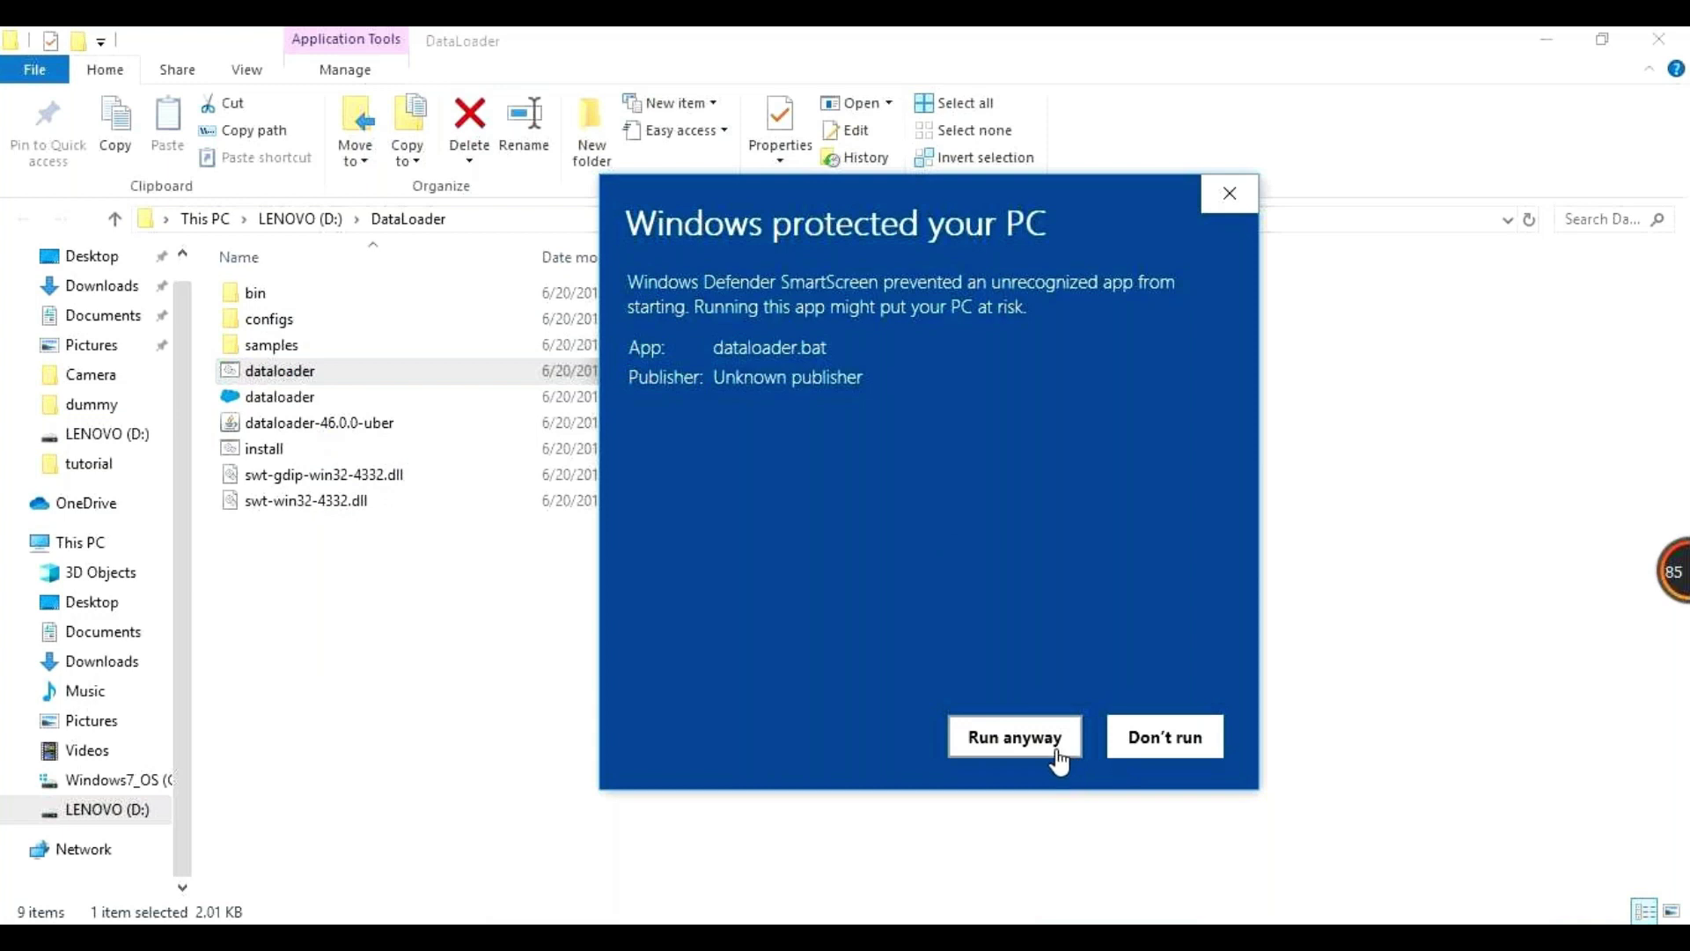
left_click(1056, 756)
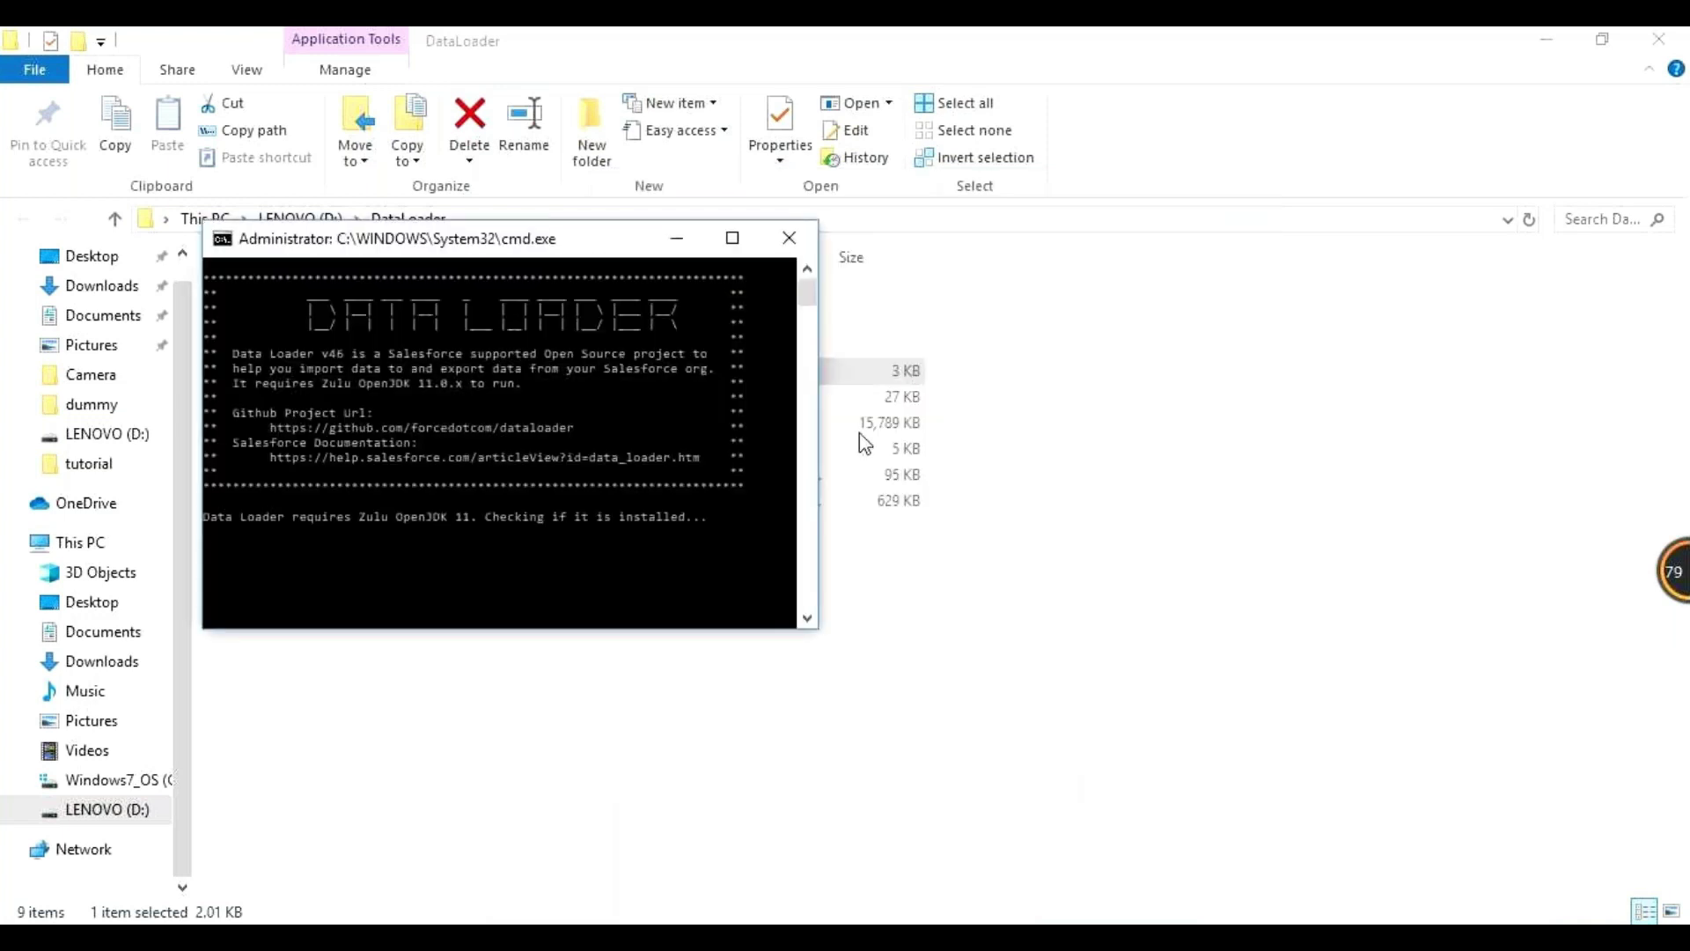
left_click(732, 238)
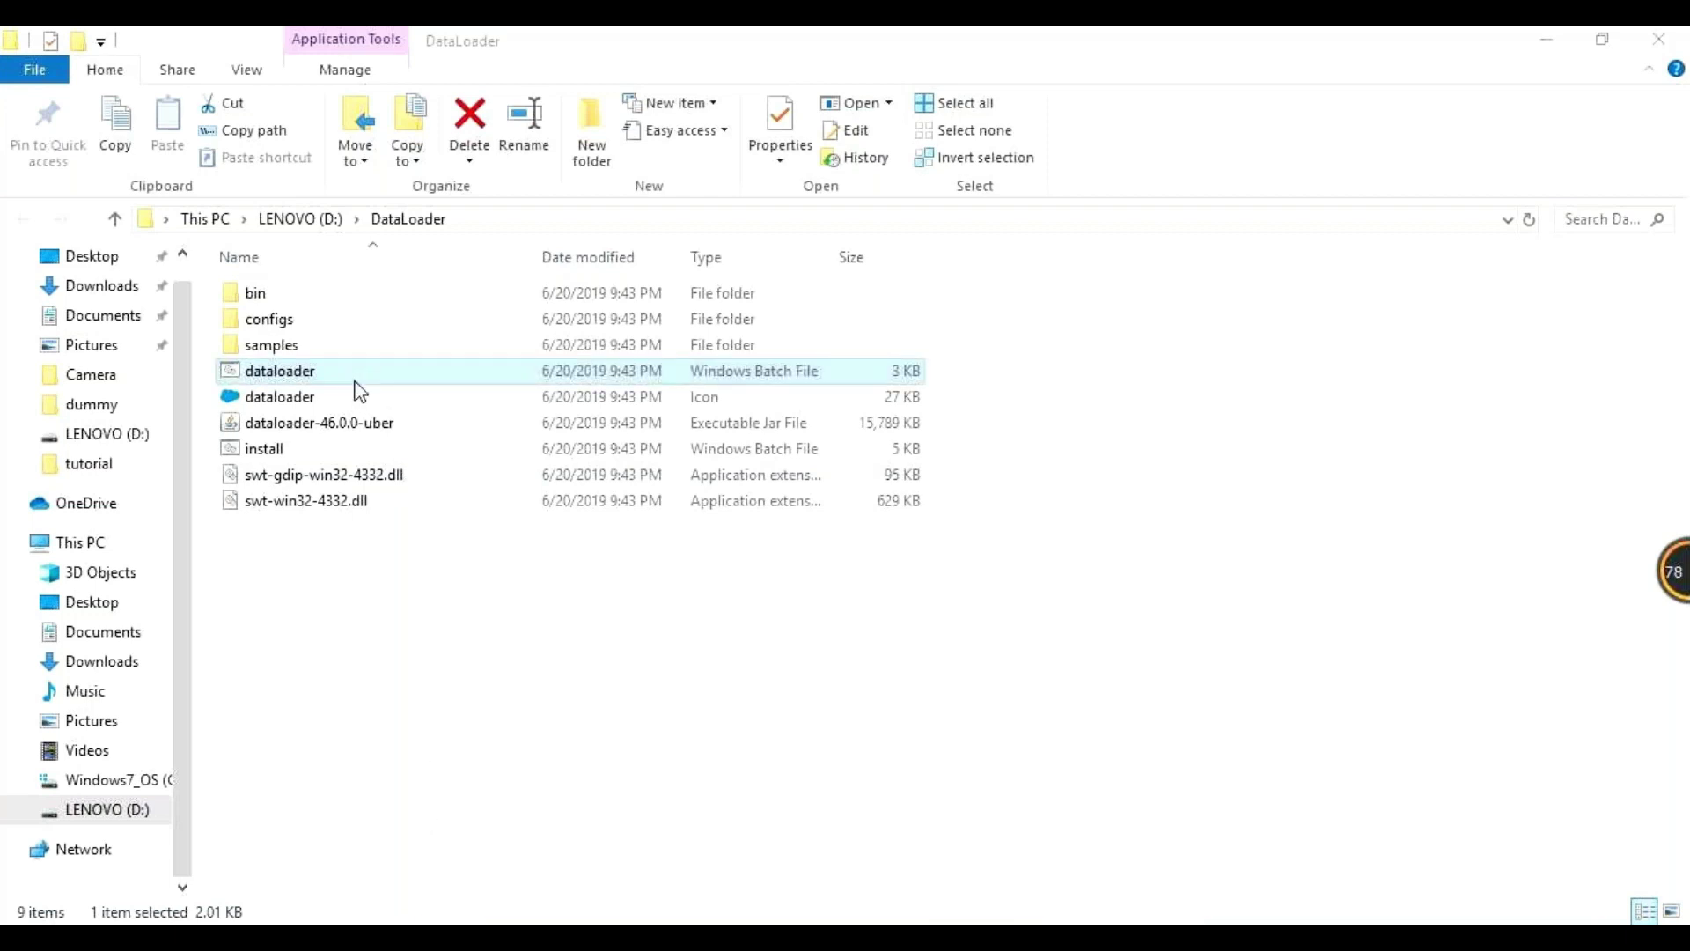
right_click(540, 695)
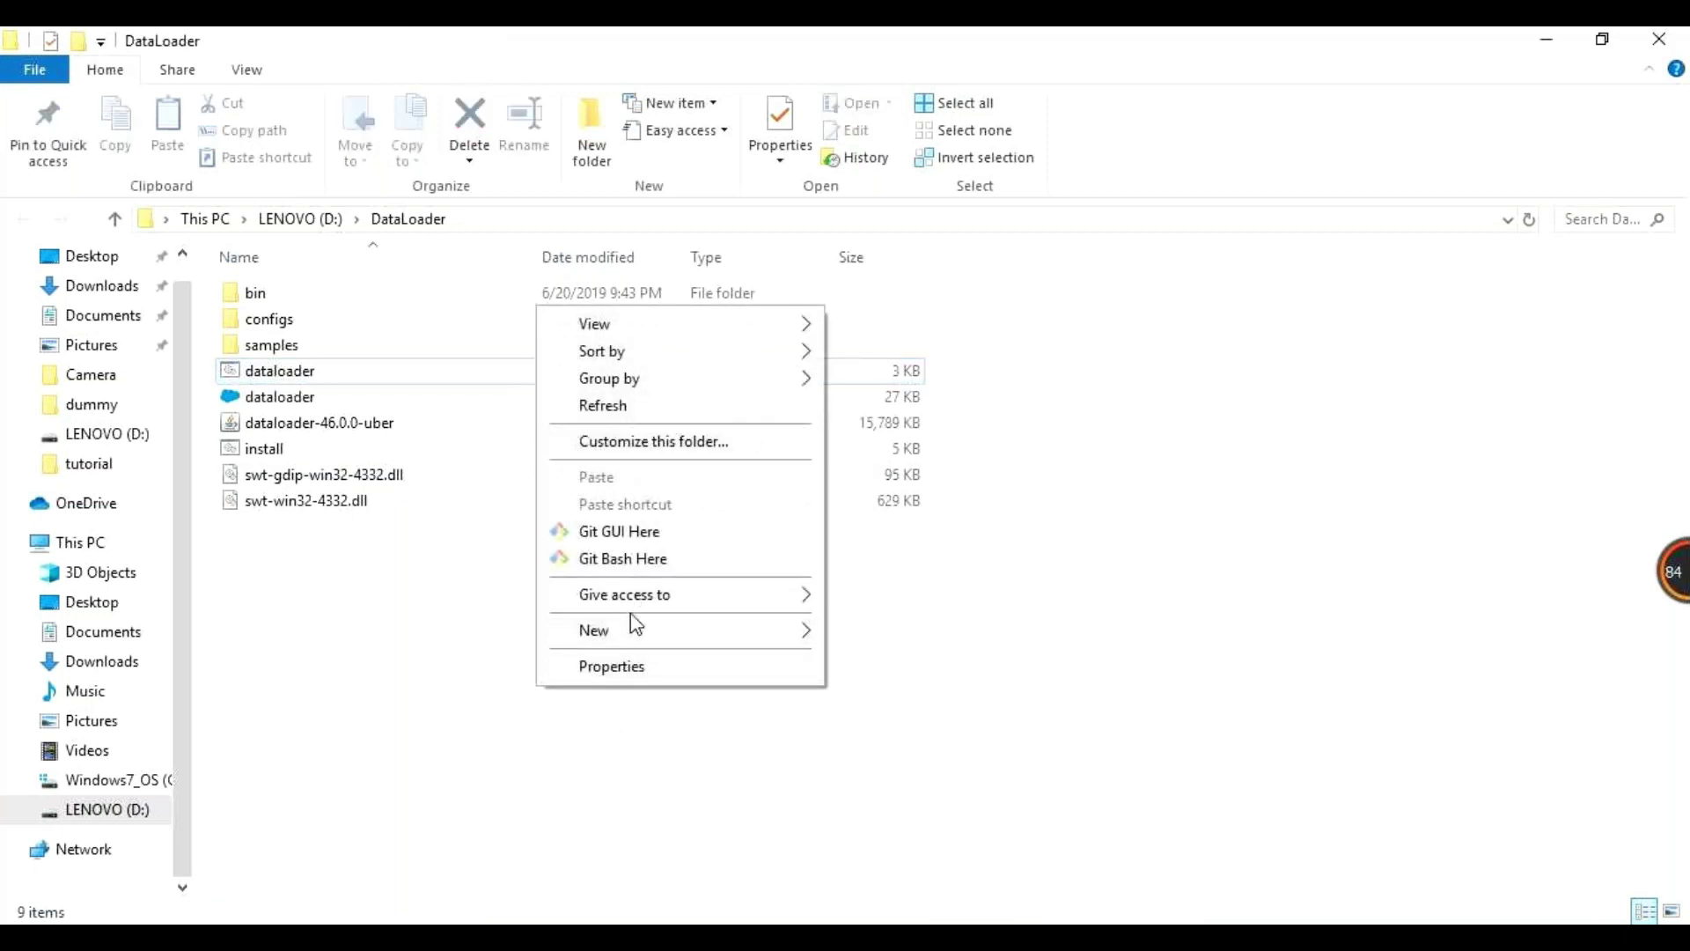
left_click(1107, 471)
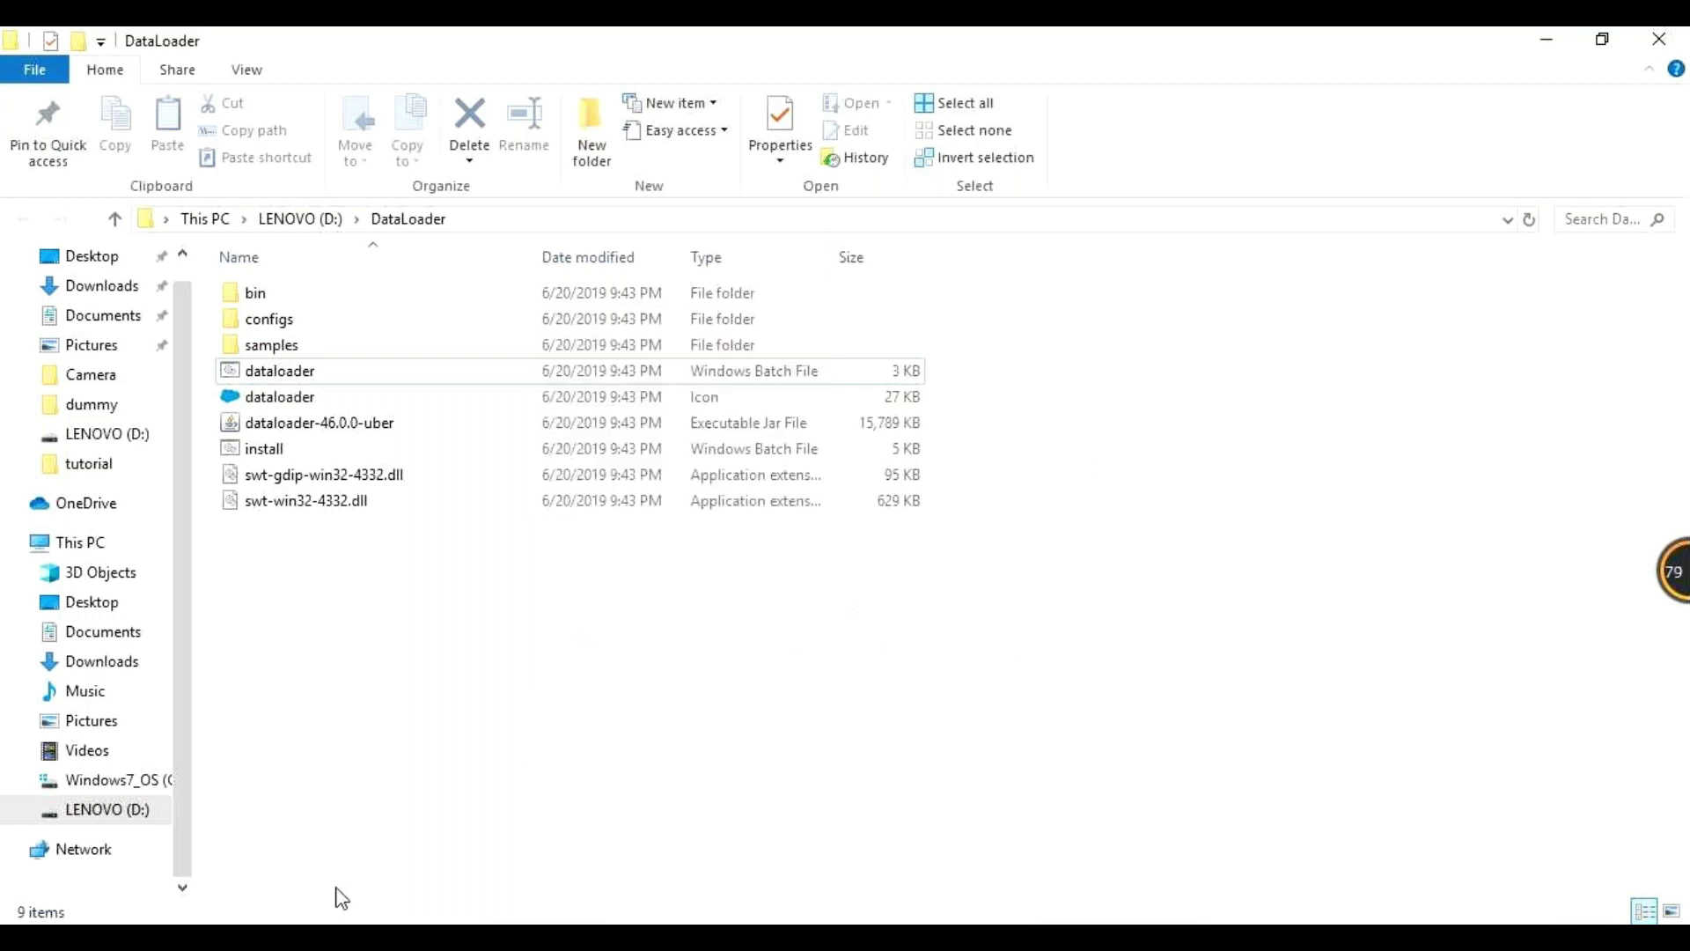
Search Windows for cmd and open a Command Prompt window
key("super+s")
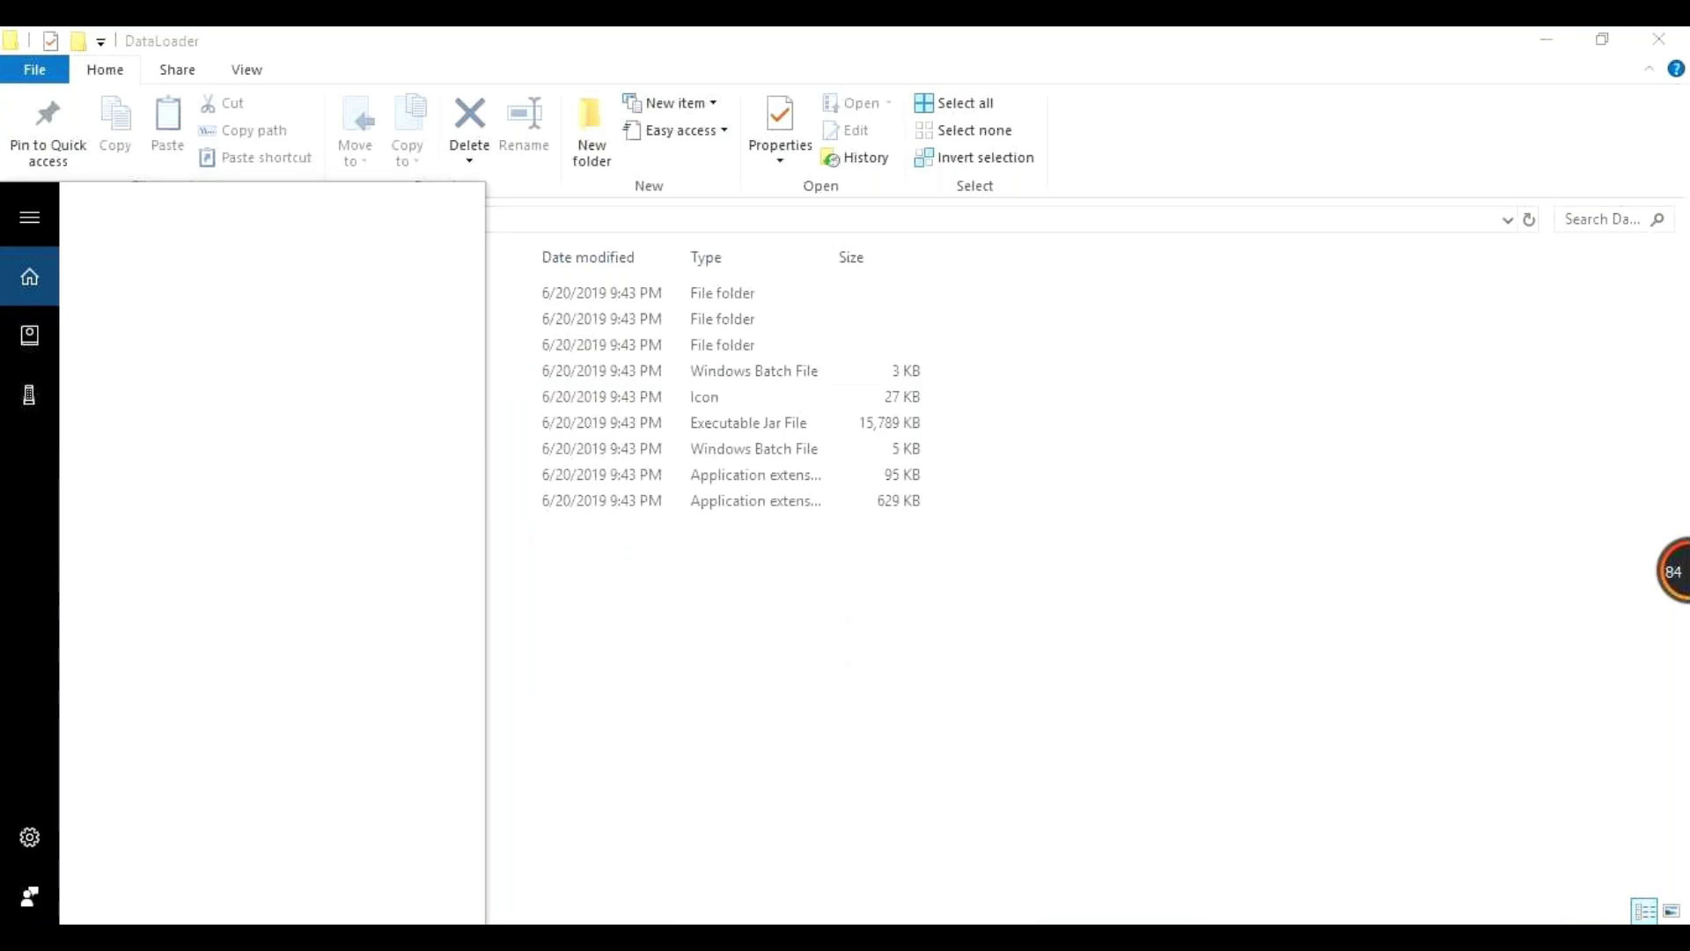
type("cmd")
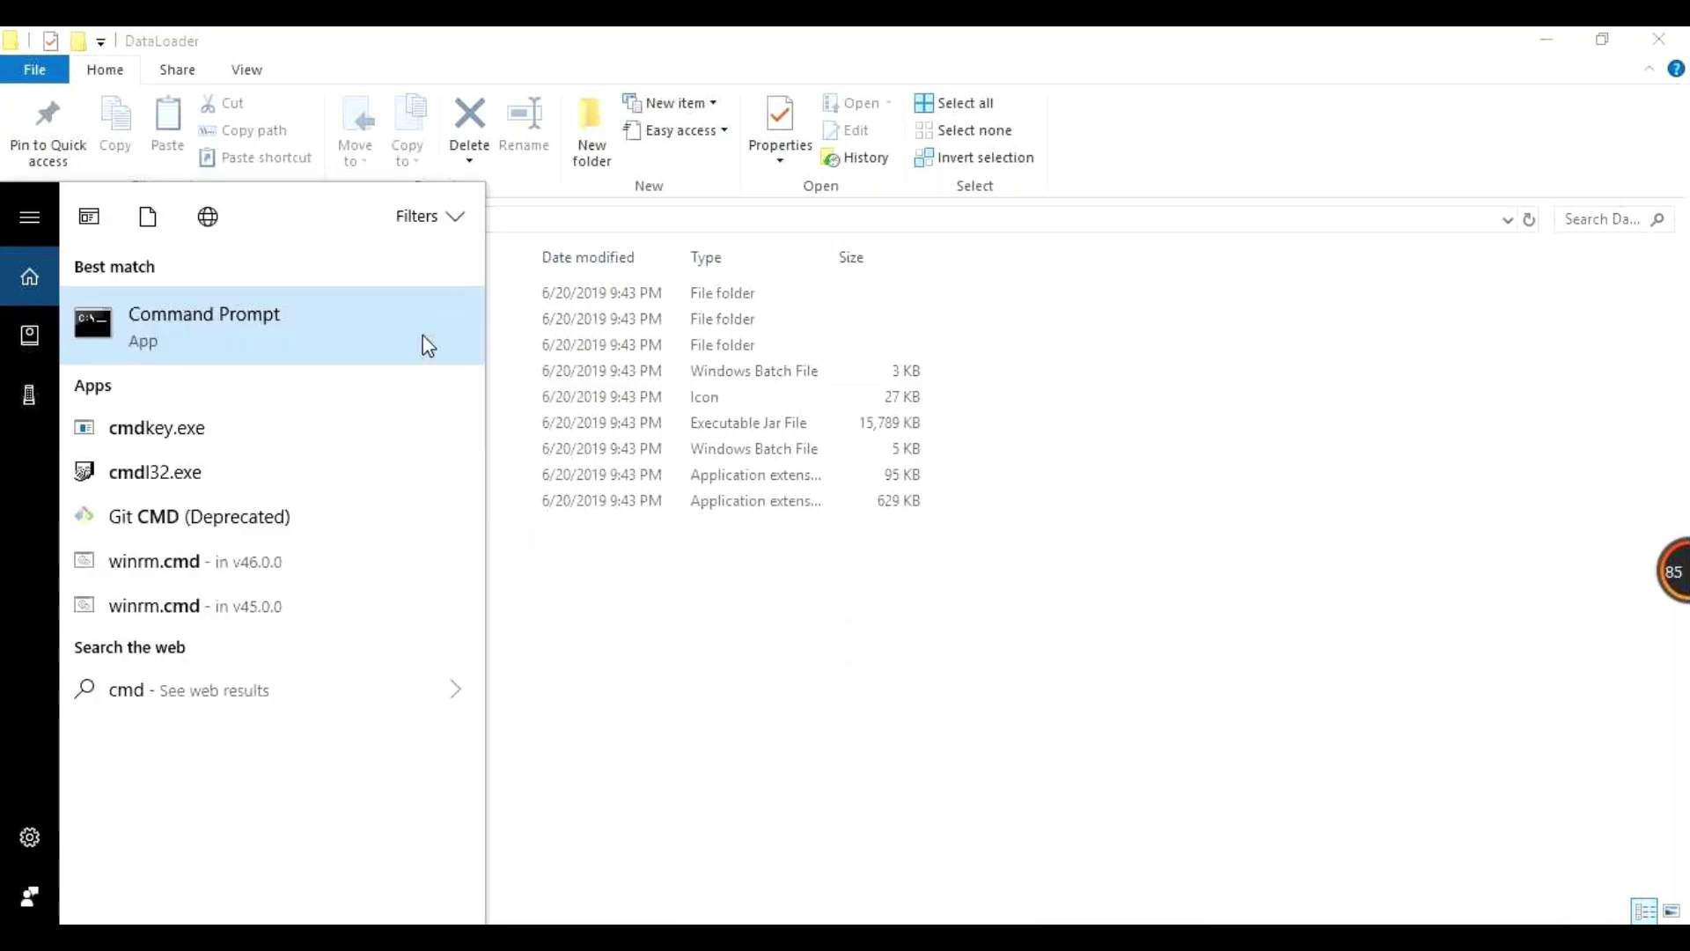
left_click(427, 345)
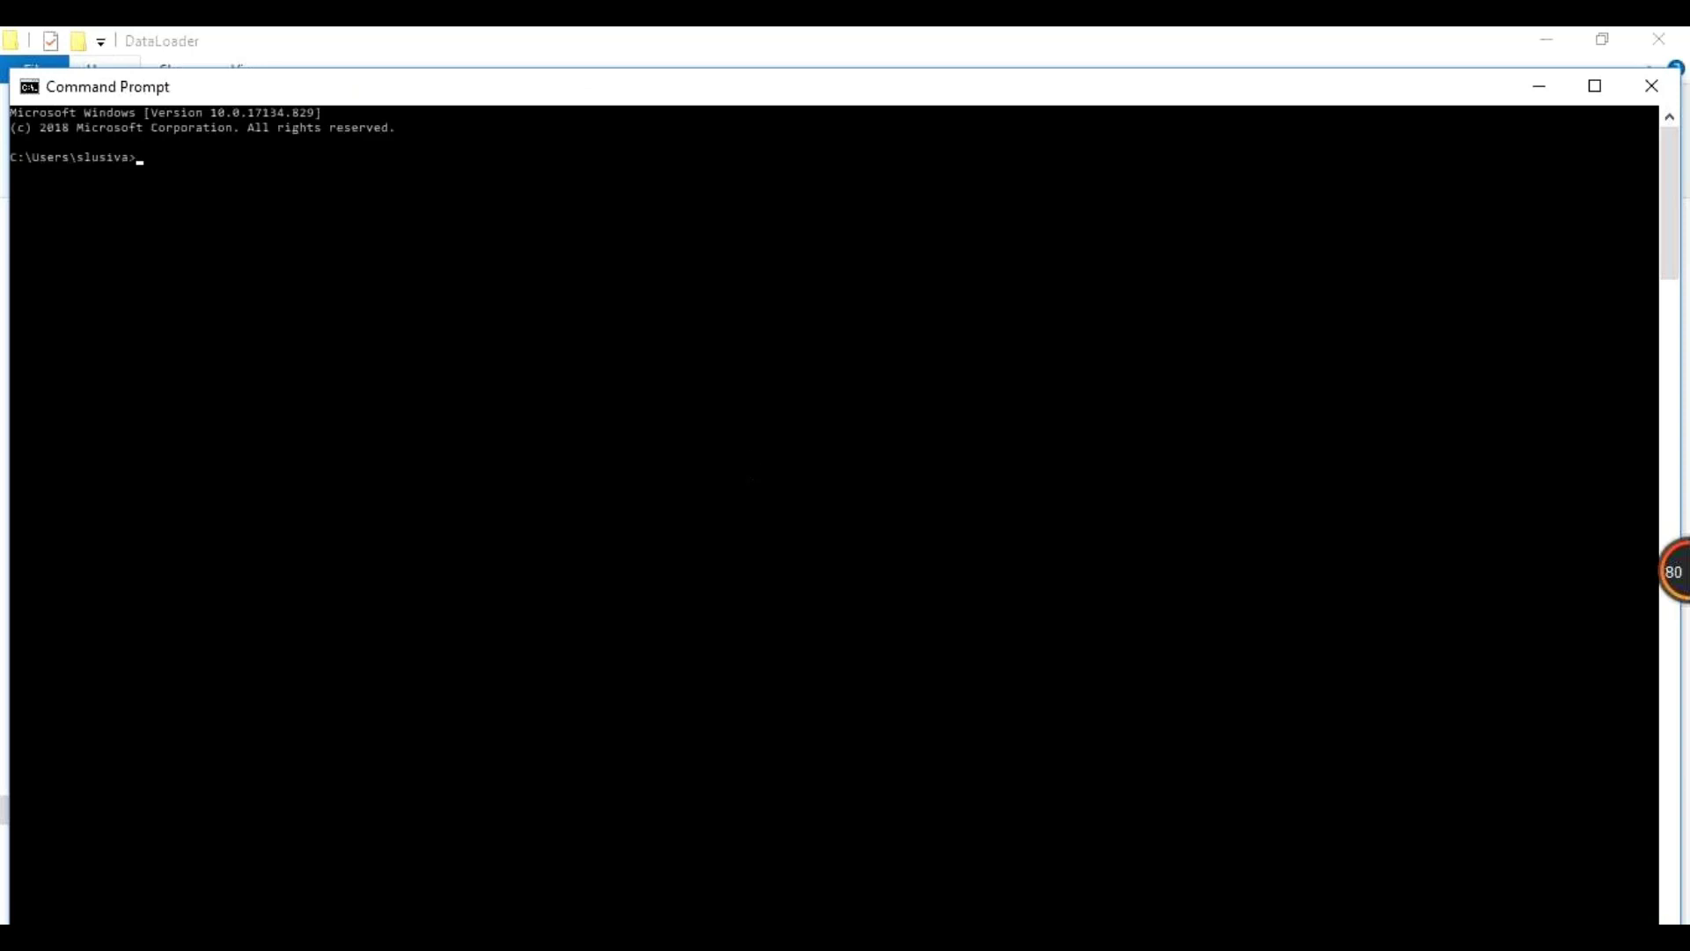
Switch to the DataLoader folder window in File Explorer and copy the folder's full path
mouse_move(638, 938)
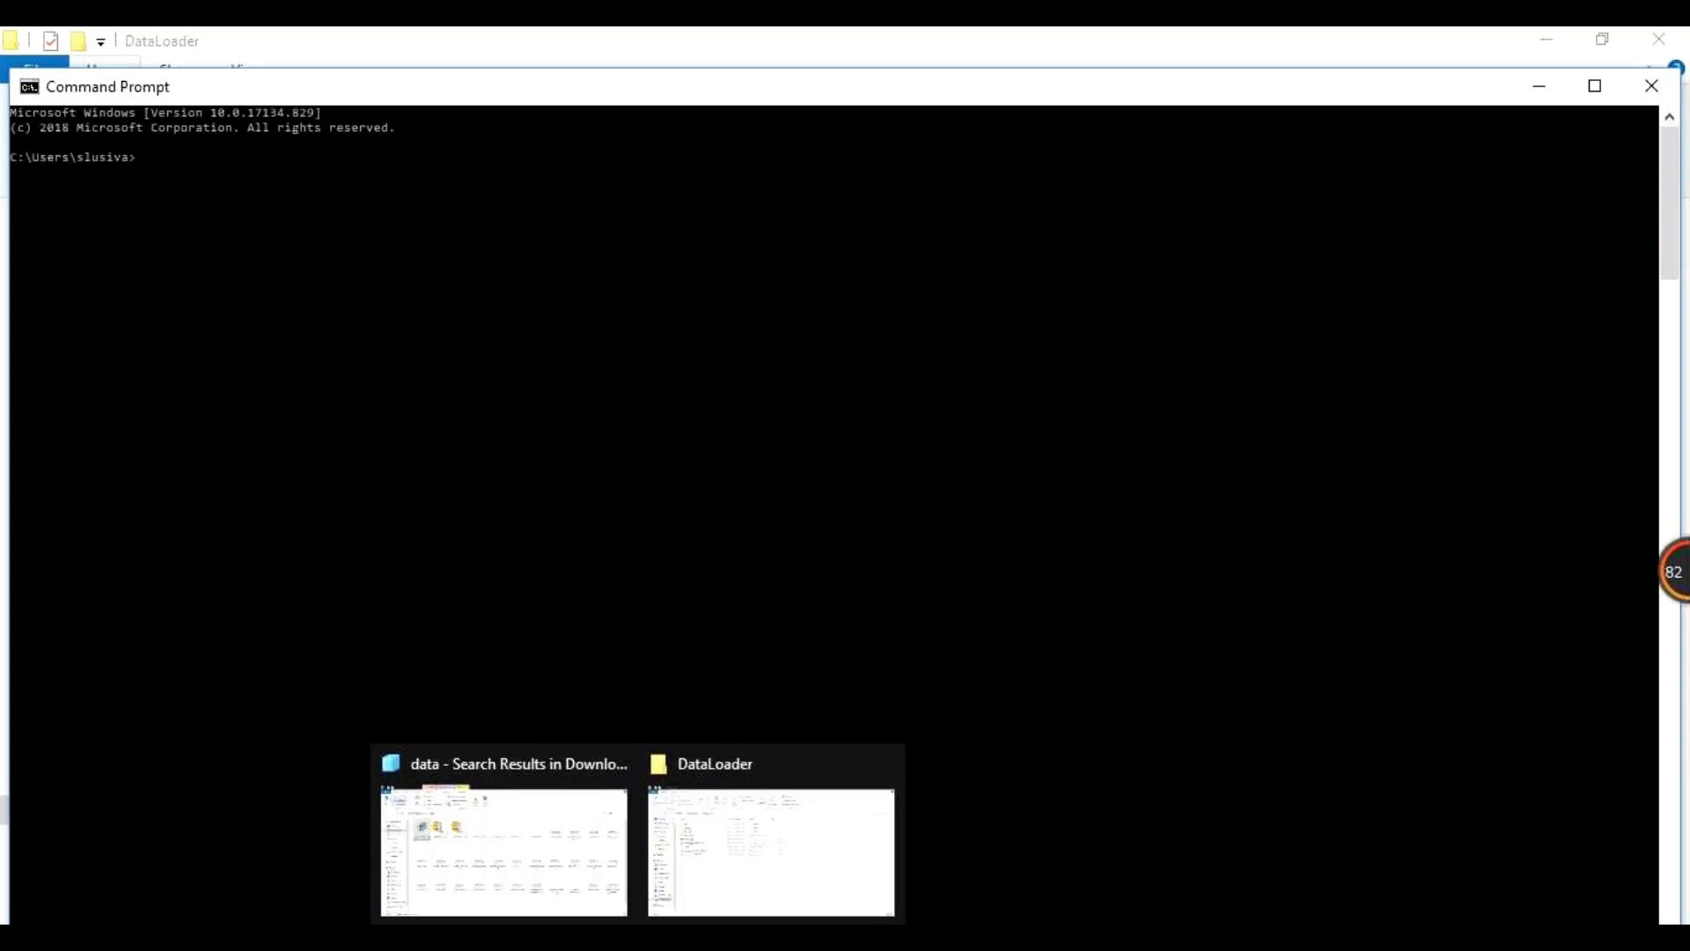
left_click(740, 848)
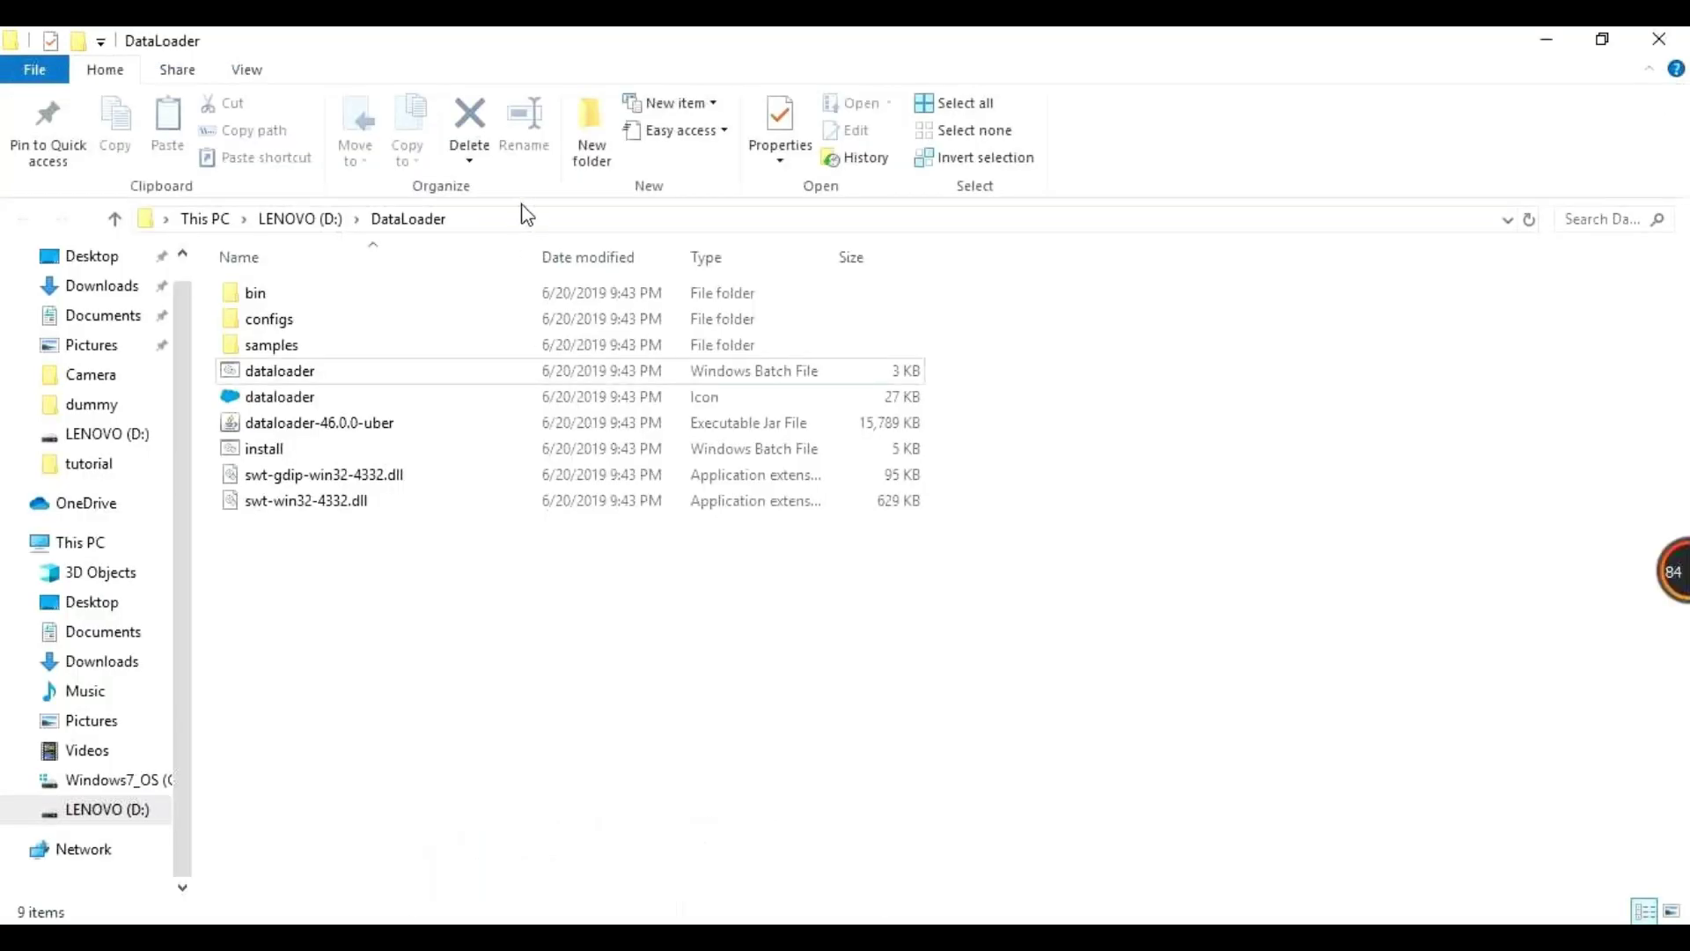
left_click(519, 216)
key("ctrl+c")
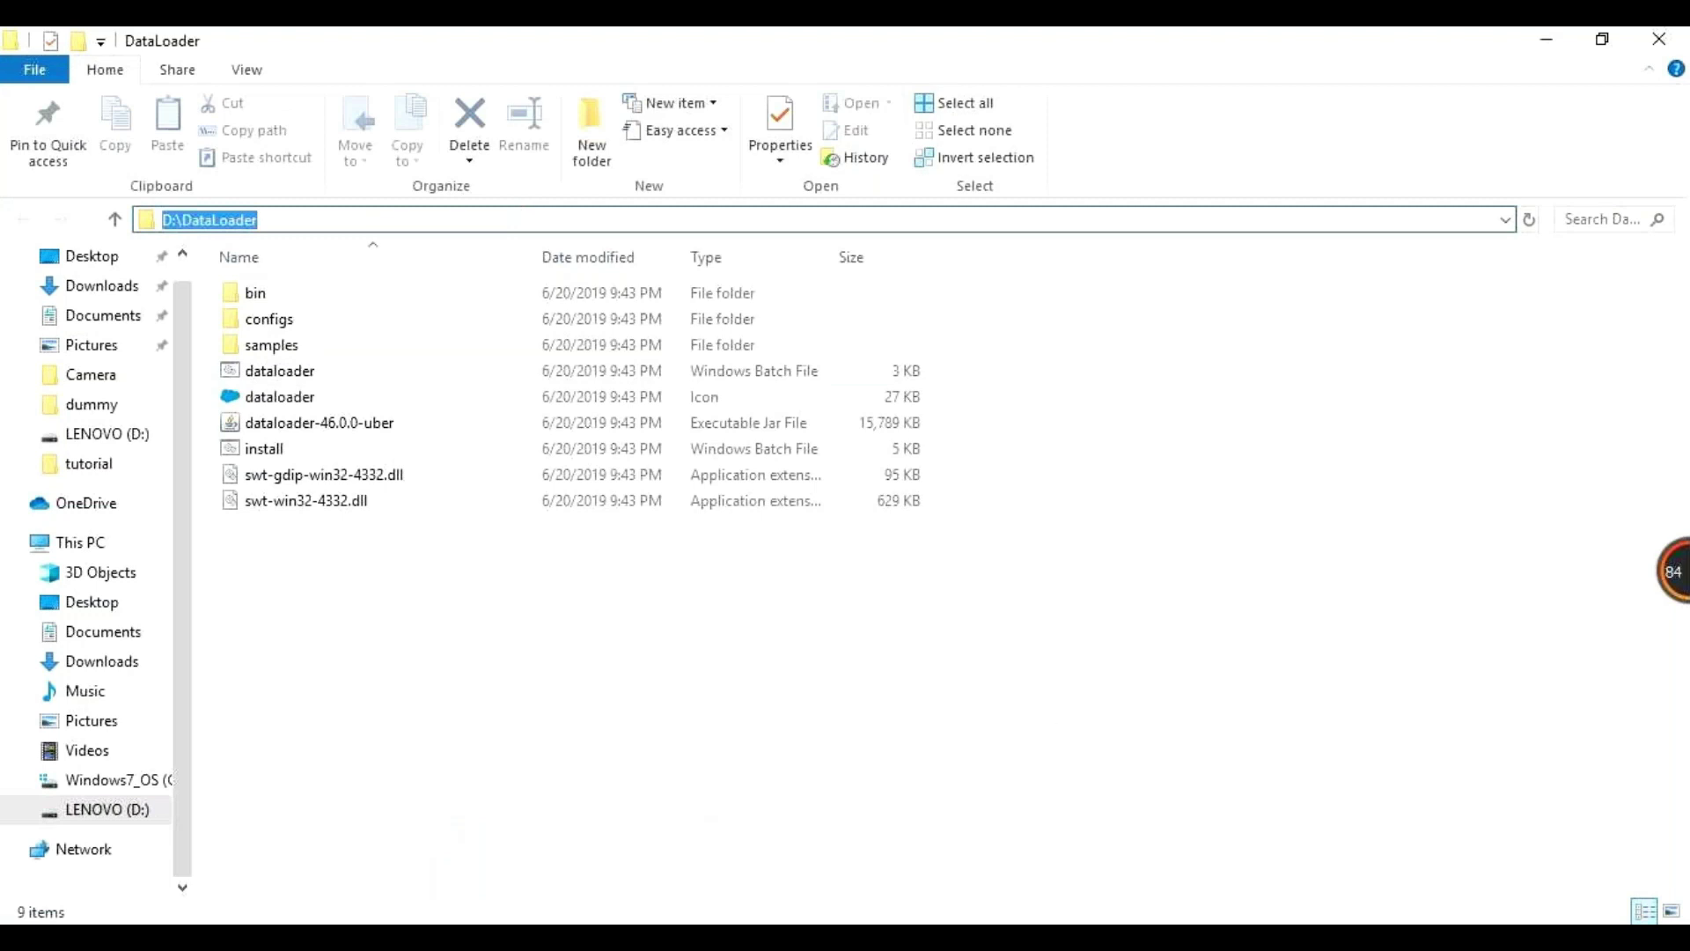
In the Command Prompt, use cd.. and d: to change to the D: drive, and paste the copied DataLoader folder path
type("cd..")
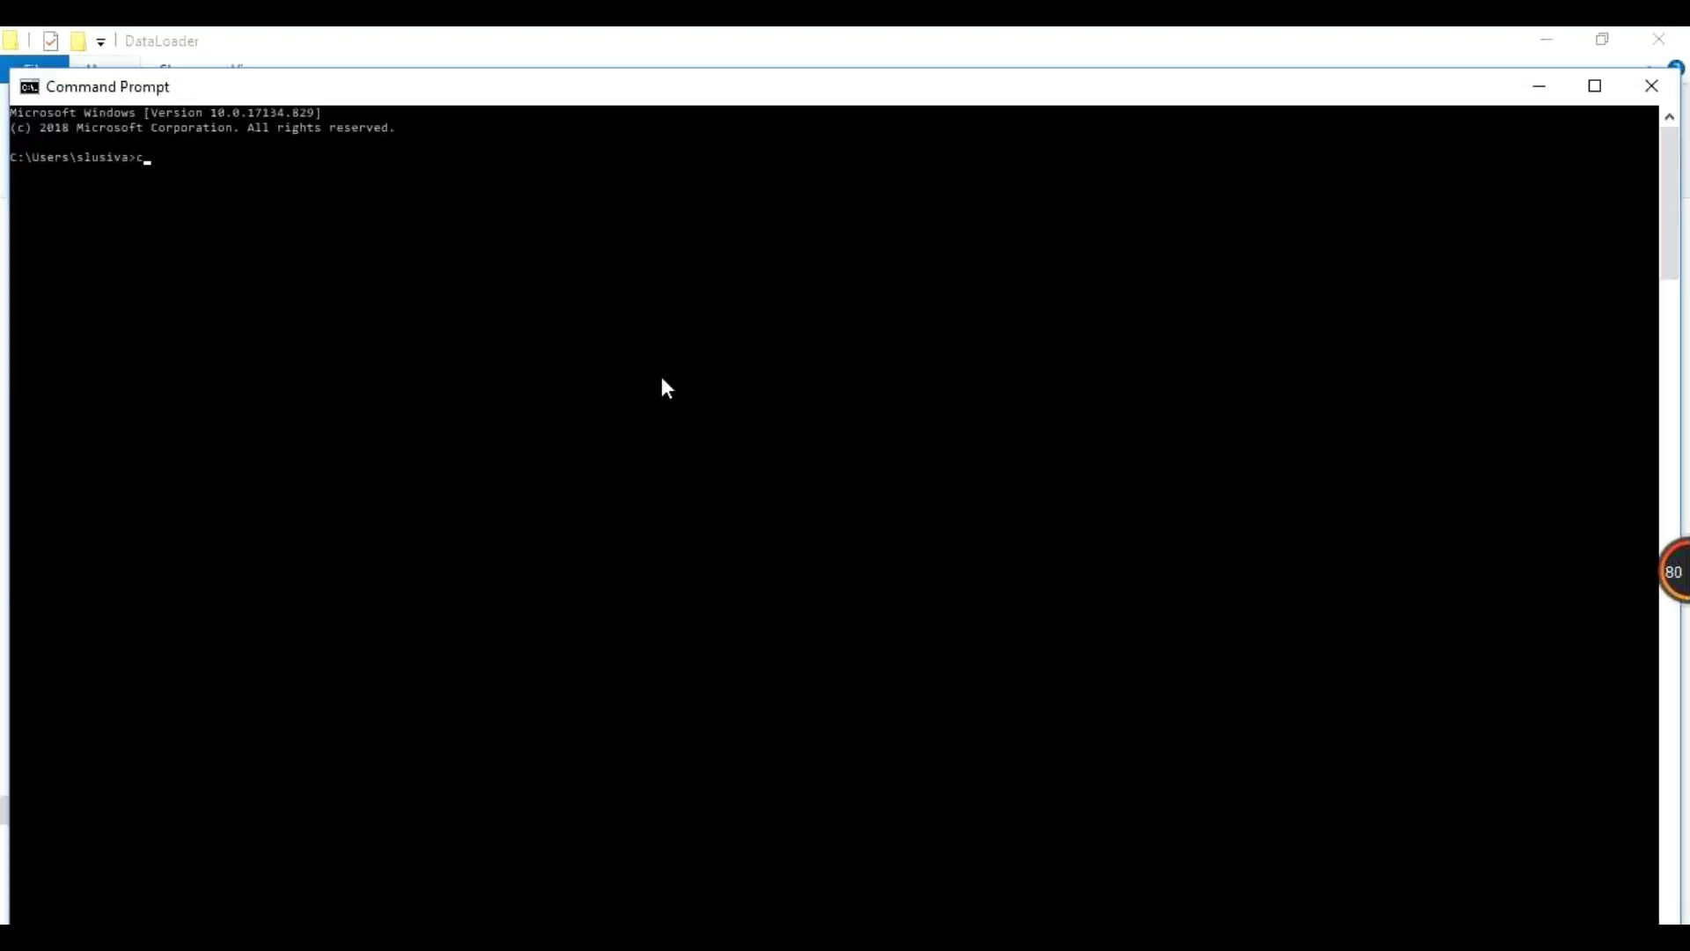
key("Return")
type("d:")
key("Return")
key("ctrl+v")
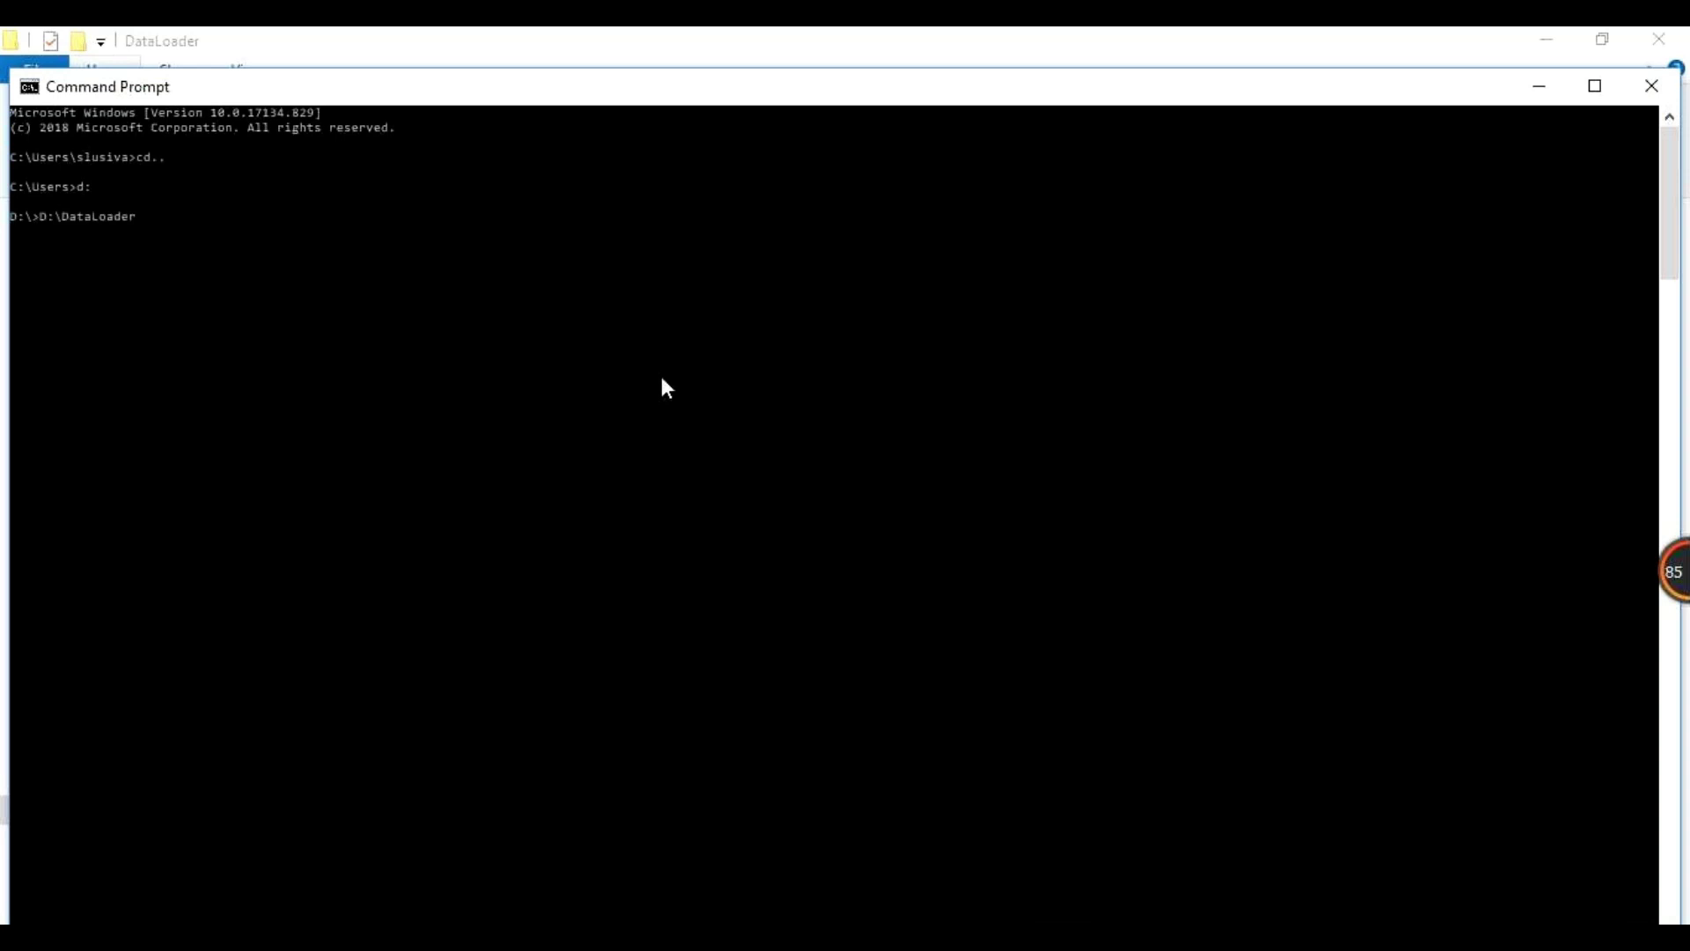
Remove the leading D:\D from the pasted folder path on the command line
key("Left")
key("Left")
key("Left")
key("Left")
key("Left")
key("Left")
key("Left")
key("Left")
key("Left")
key("BackSpace")
key("BackSpace")
key("BackSpace")
key("BackSpace")
Set the cursor size to Large in the Command Prompt properties
right_click(398, 87)
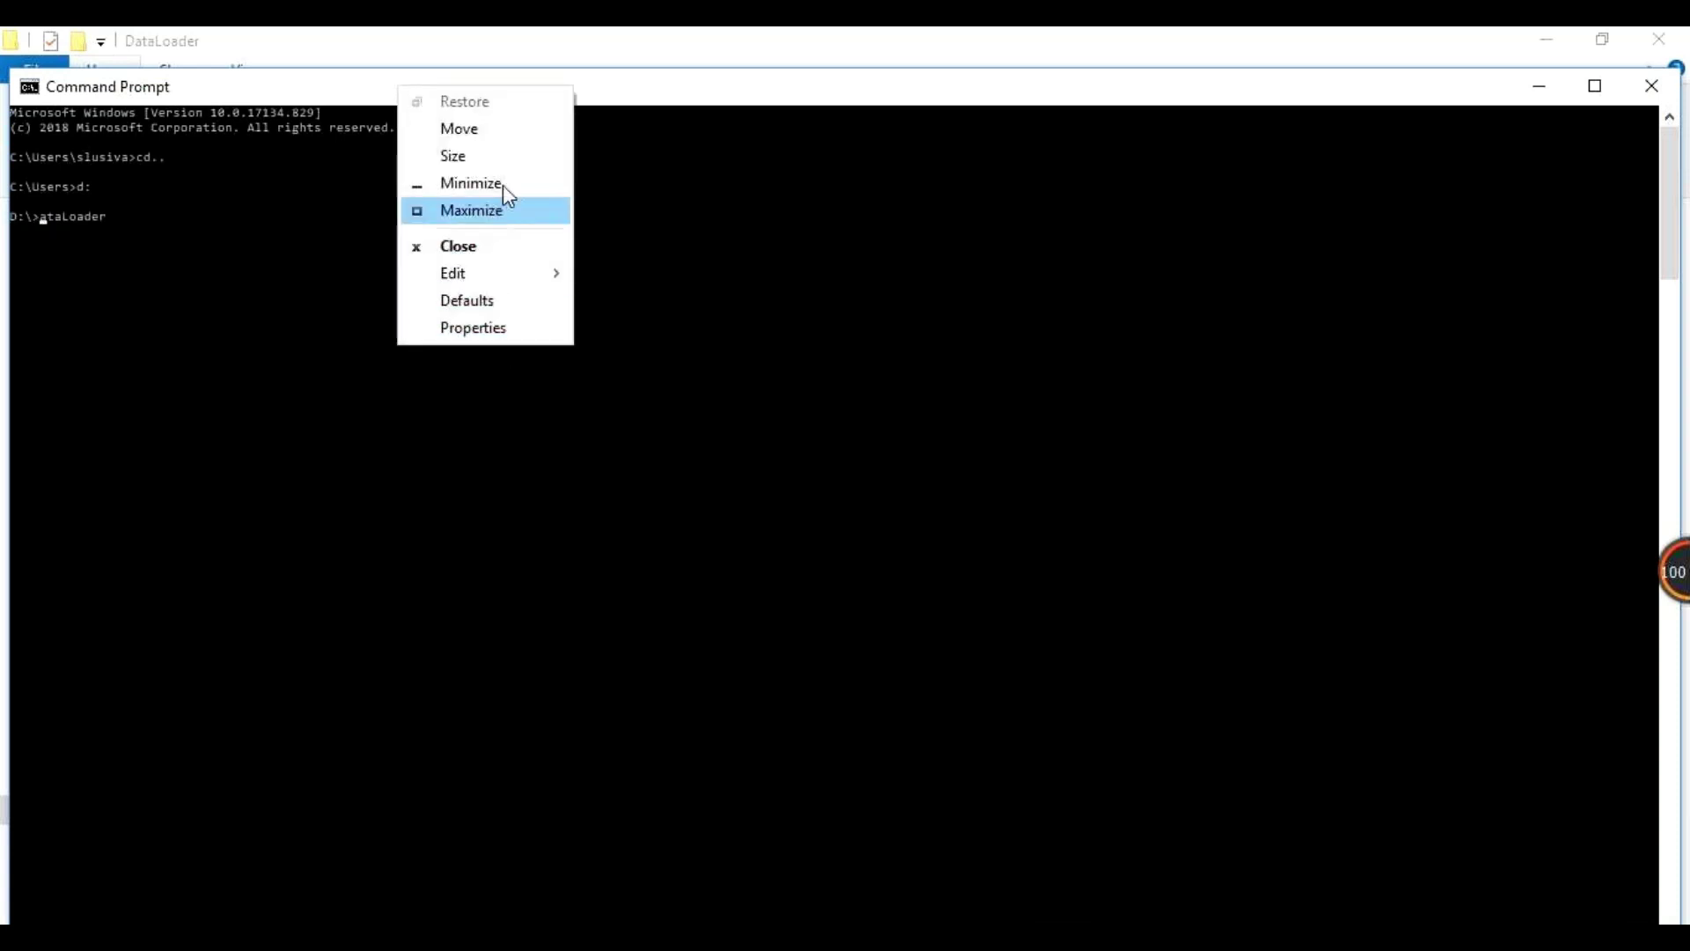
left_click(1507, 104)
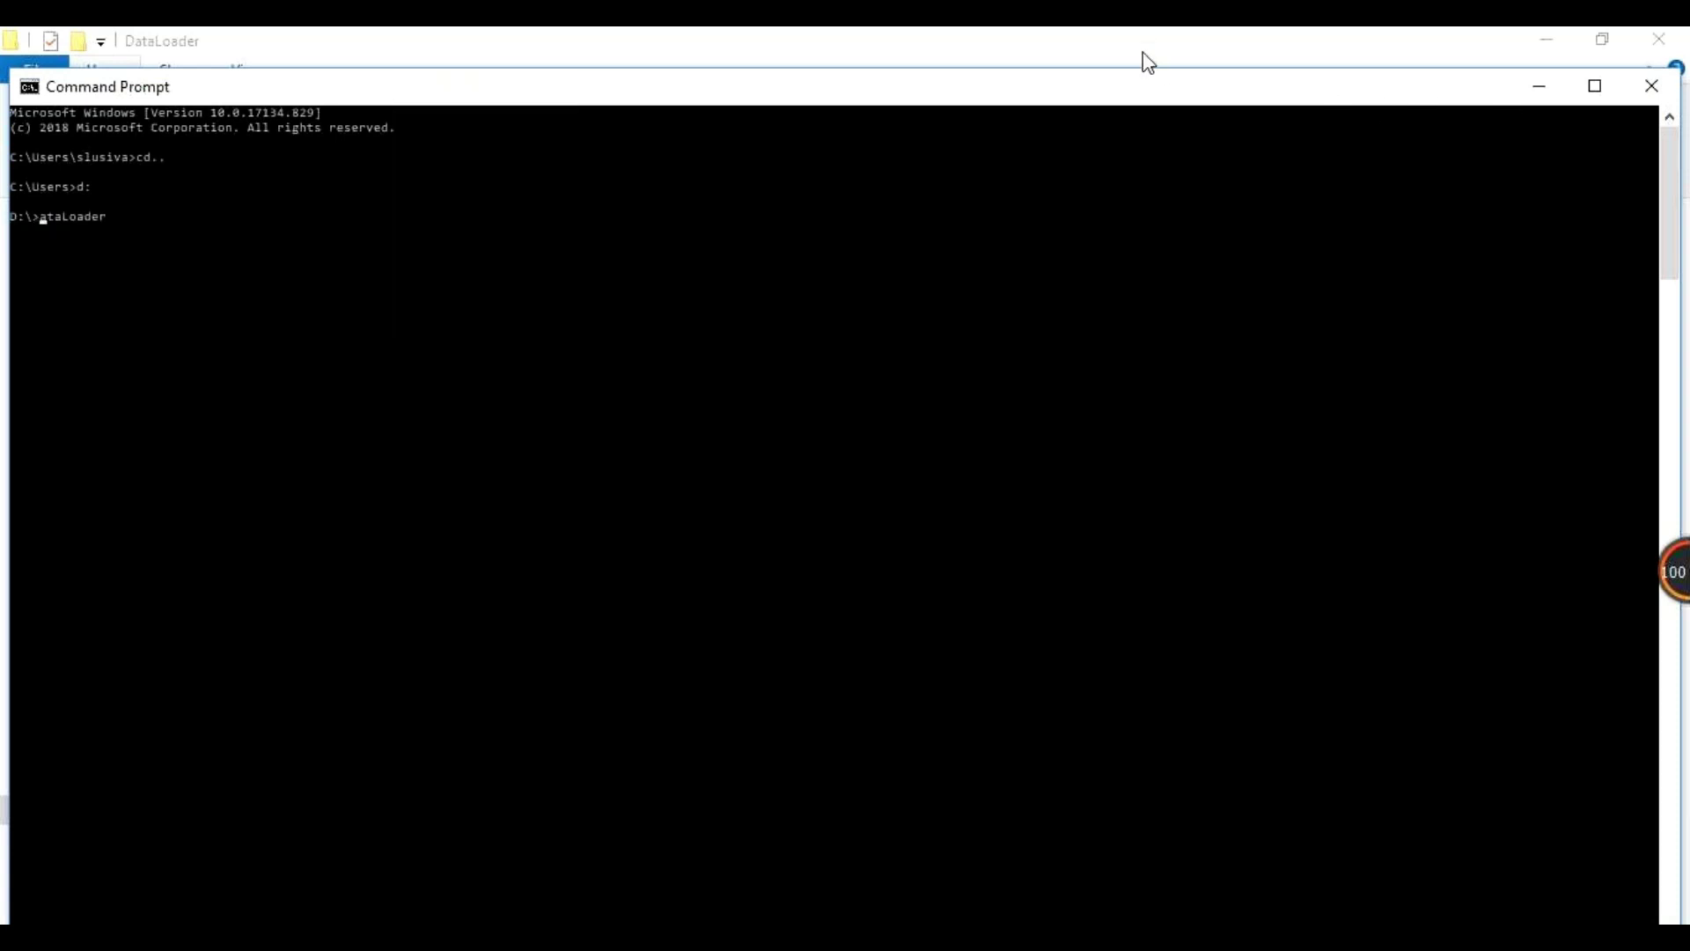
right_click(1160, 87)
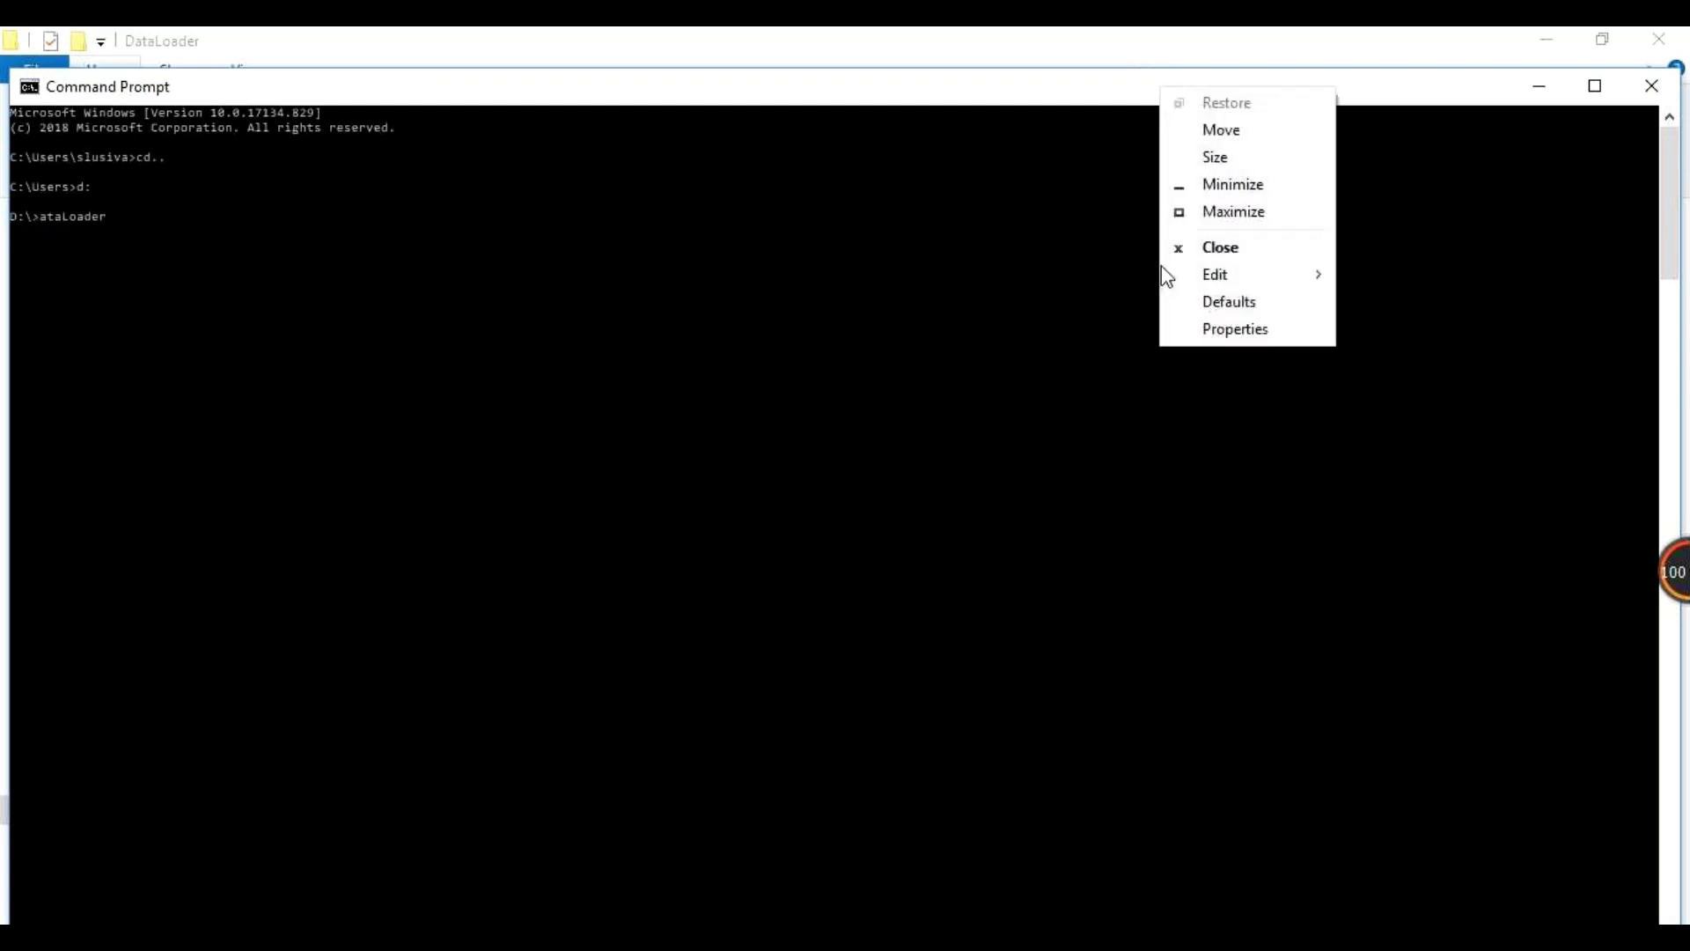
left_click(1191, 340)
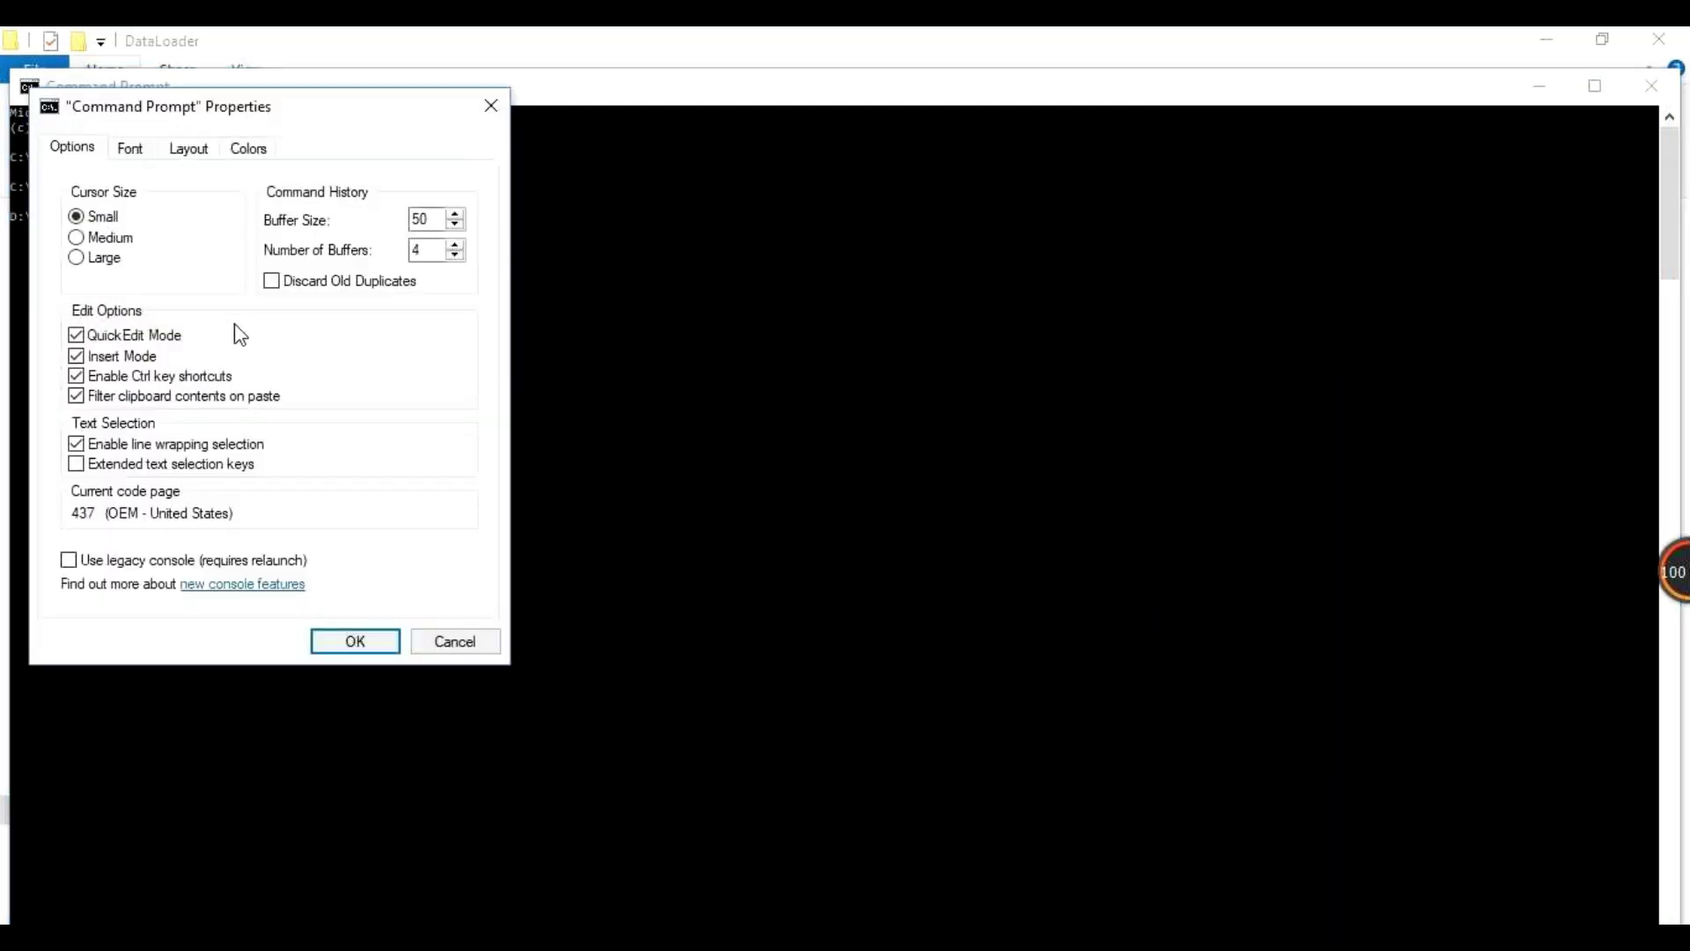
left_click(77, 257)
left_click(354, 641)
key("Home")
key("Delete")
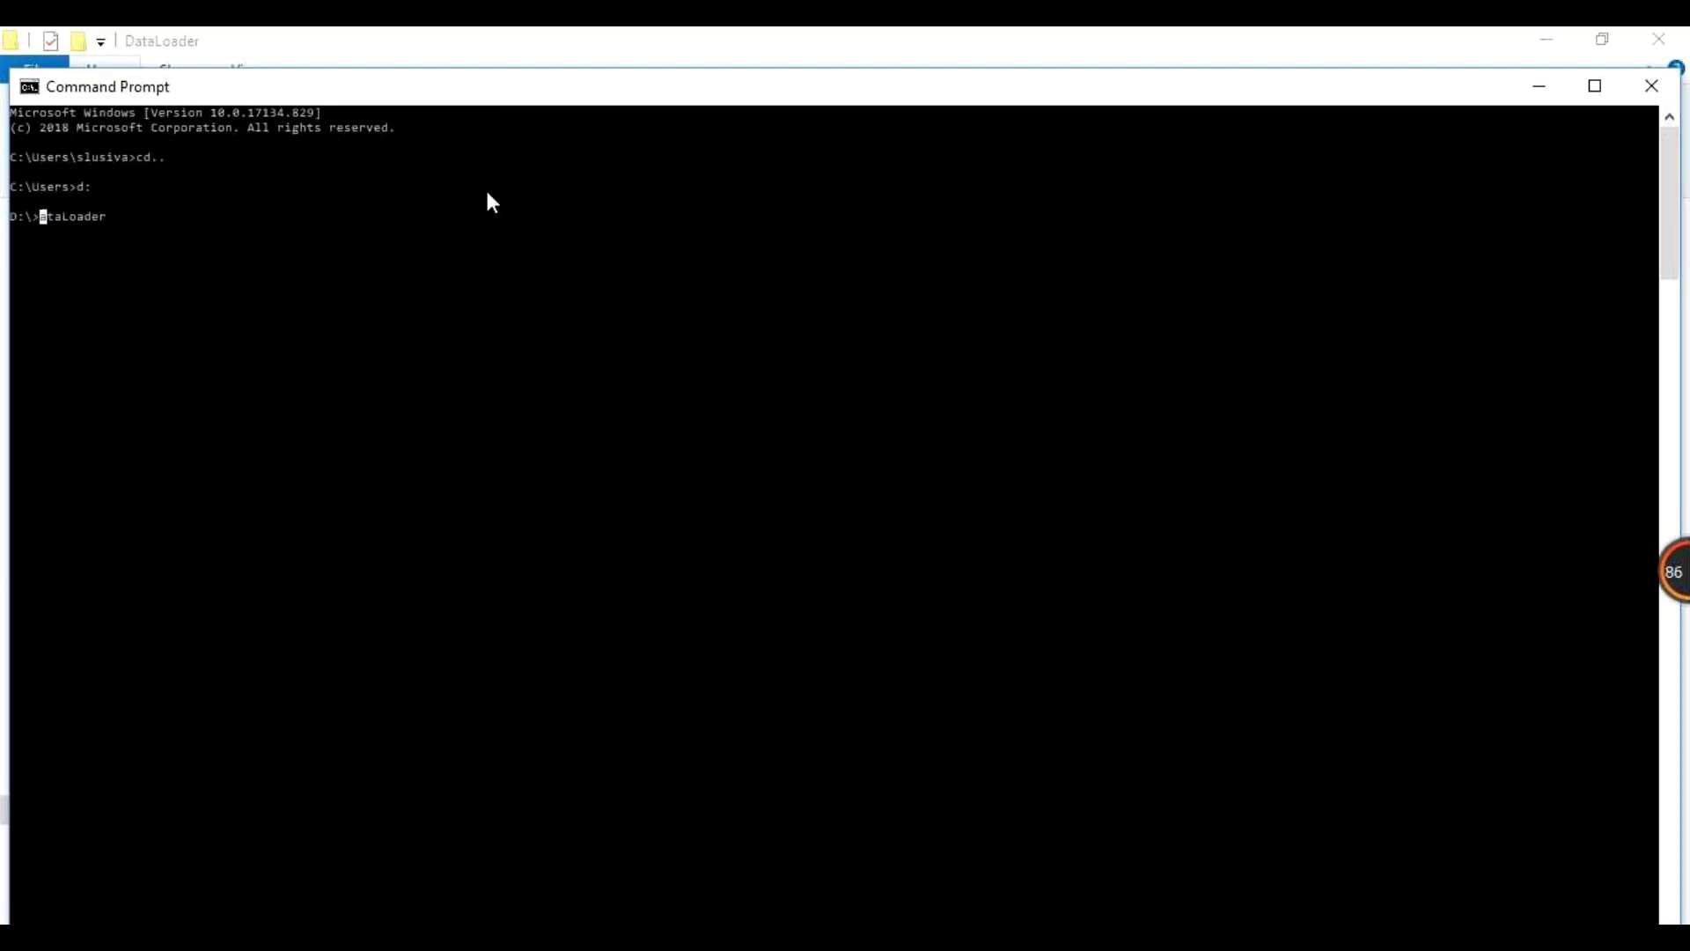
Set the Command Prompt font size to 24 in its properties
right_click(529, 92)
left_click(571, 291)
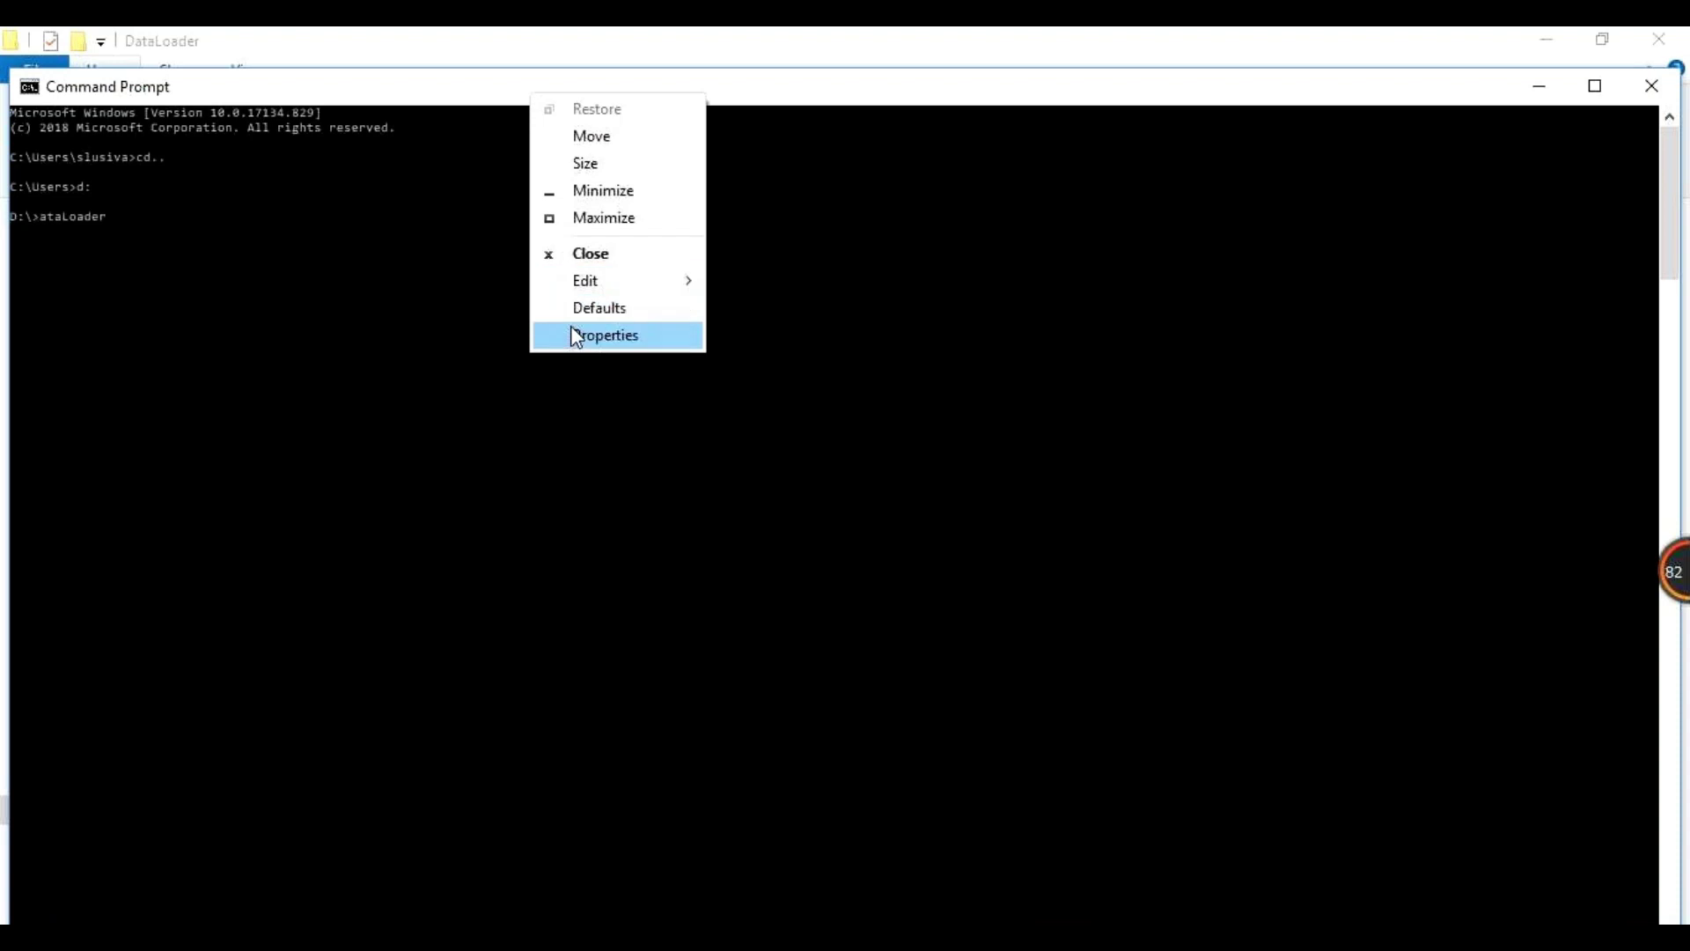
left_click(573, 335)
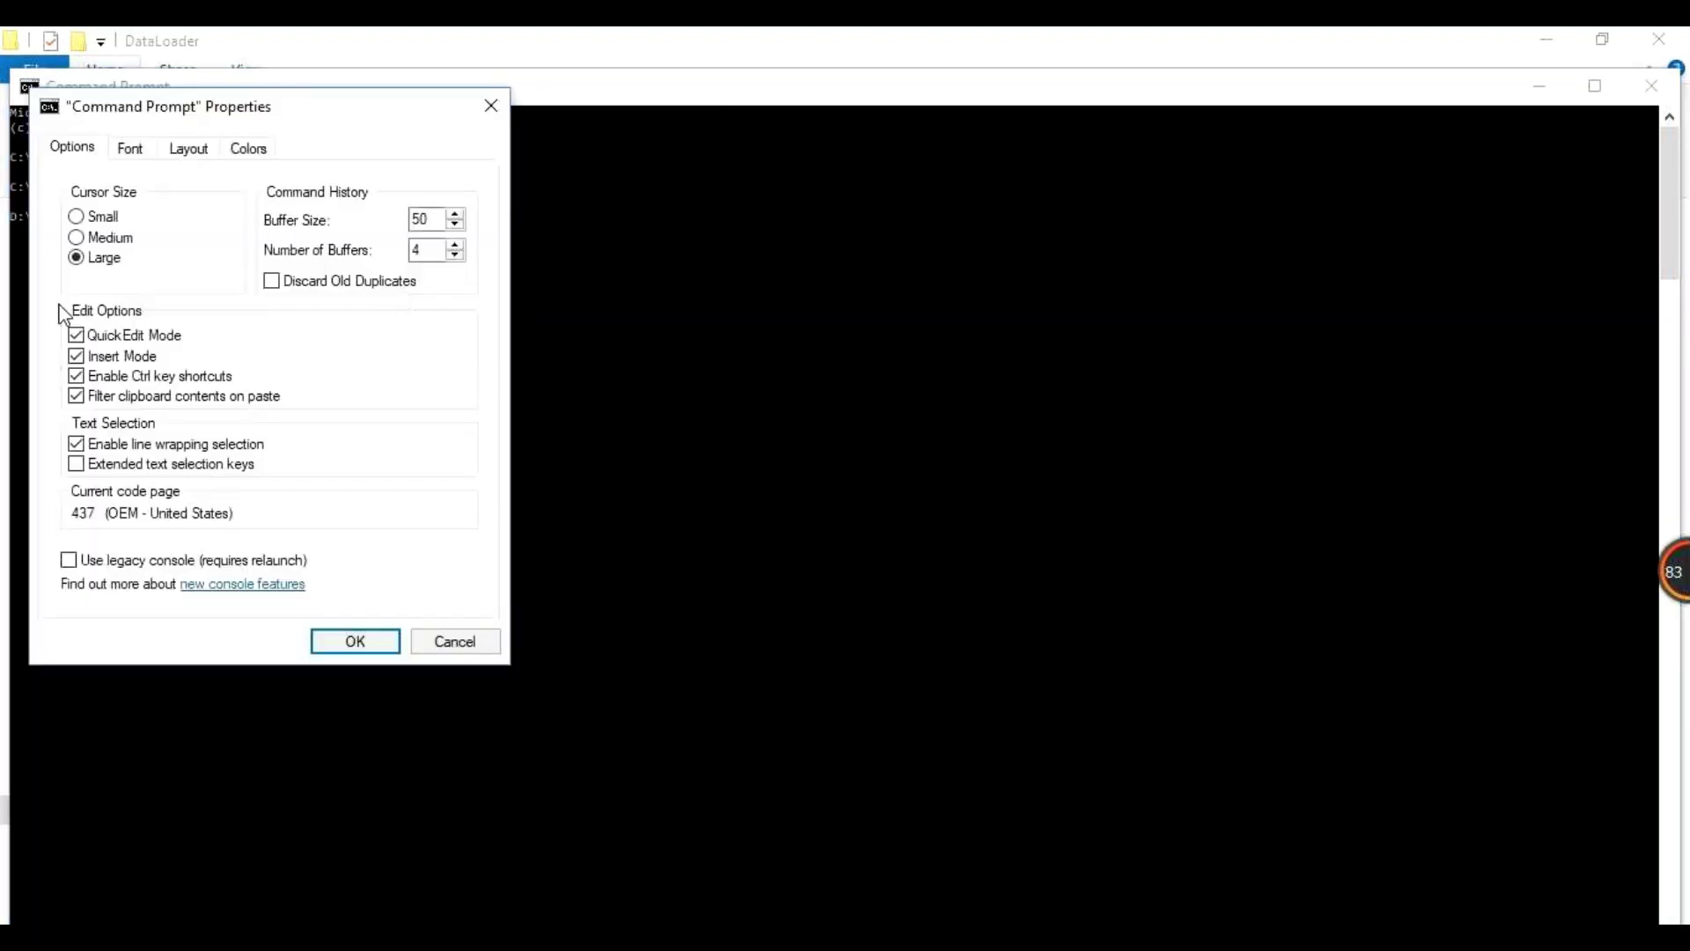
left_click(125, 158)
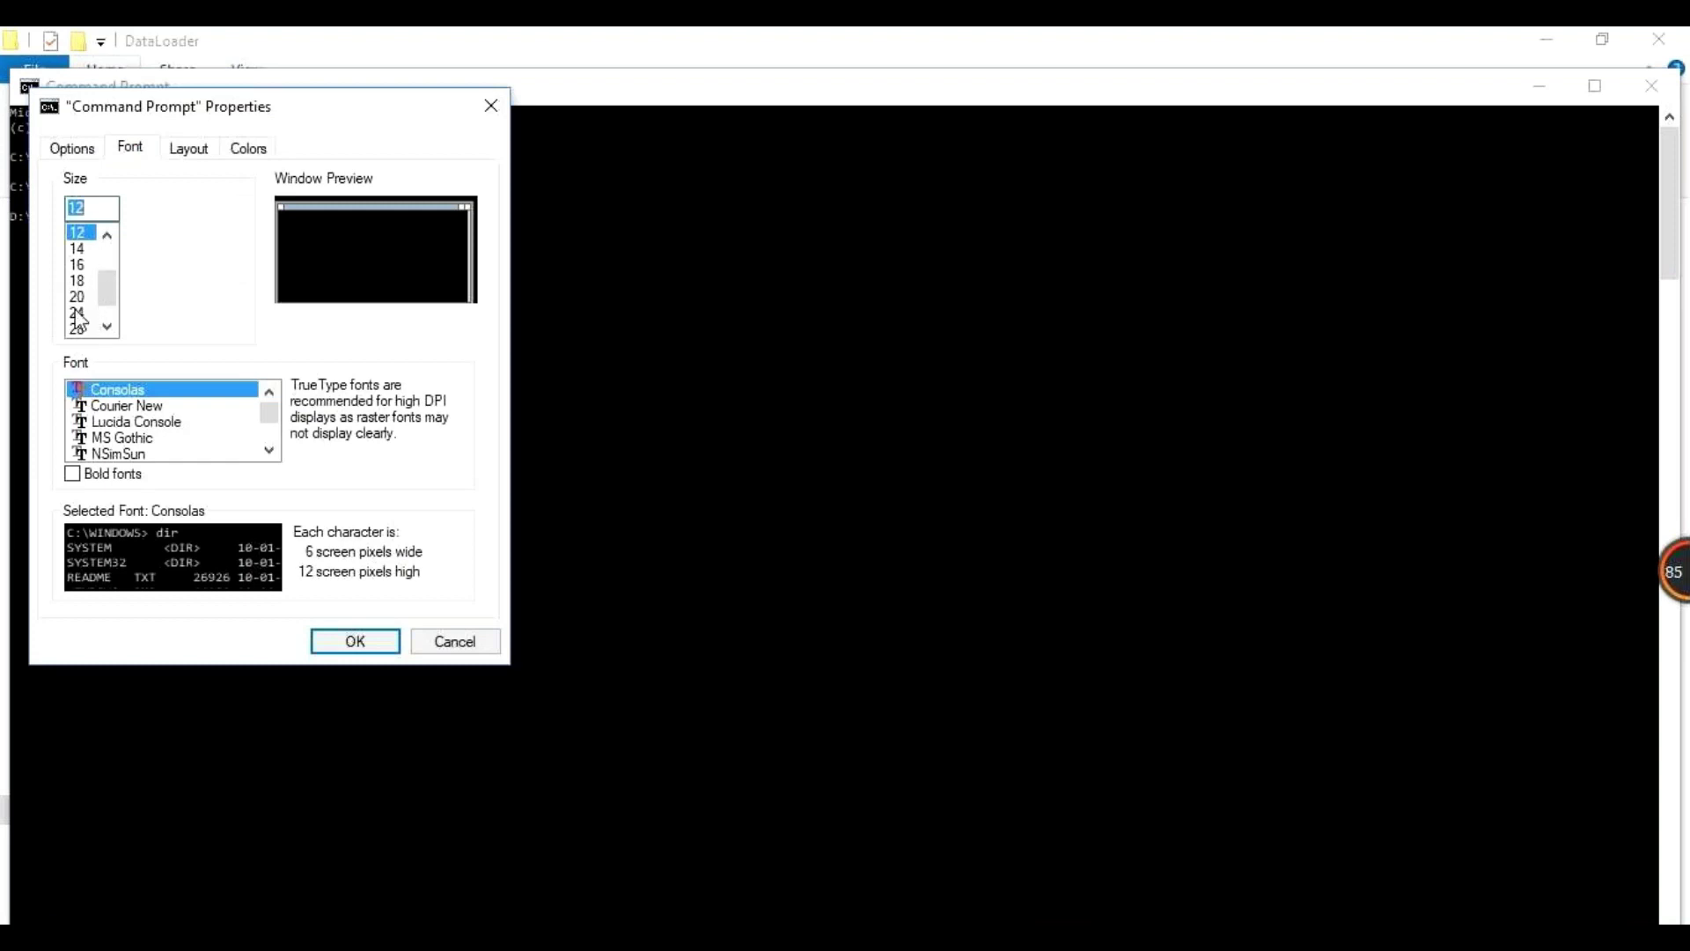
left_click(79, 313)
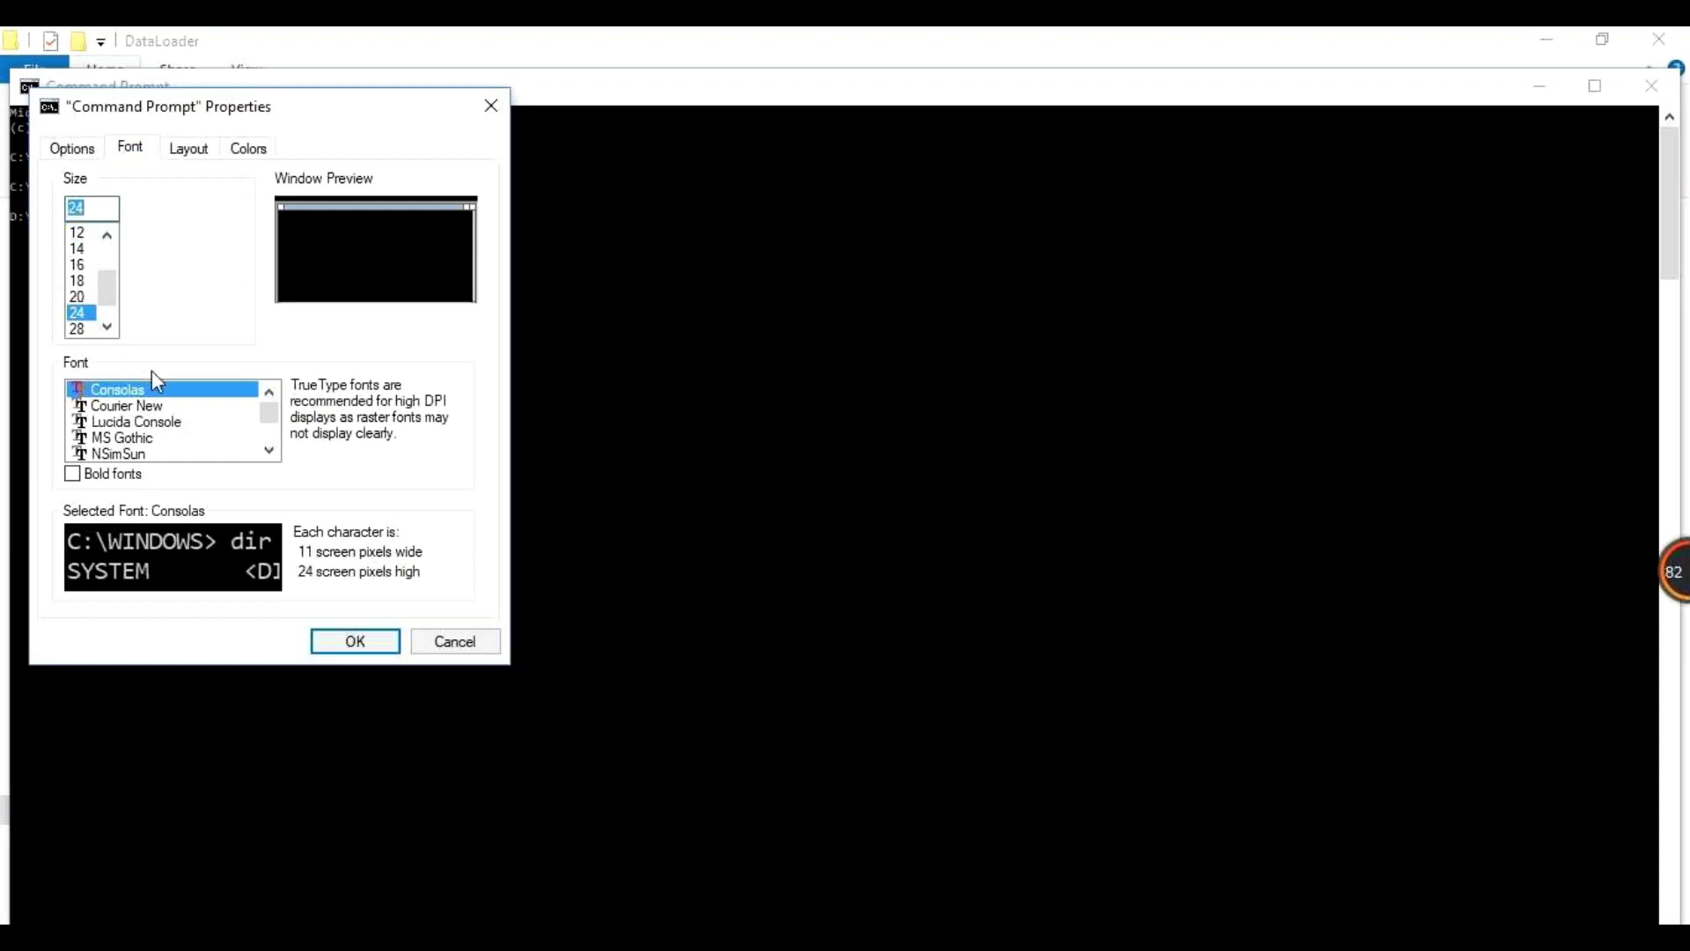
left_click(356, 645)
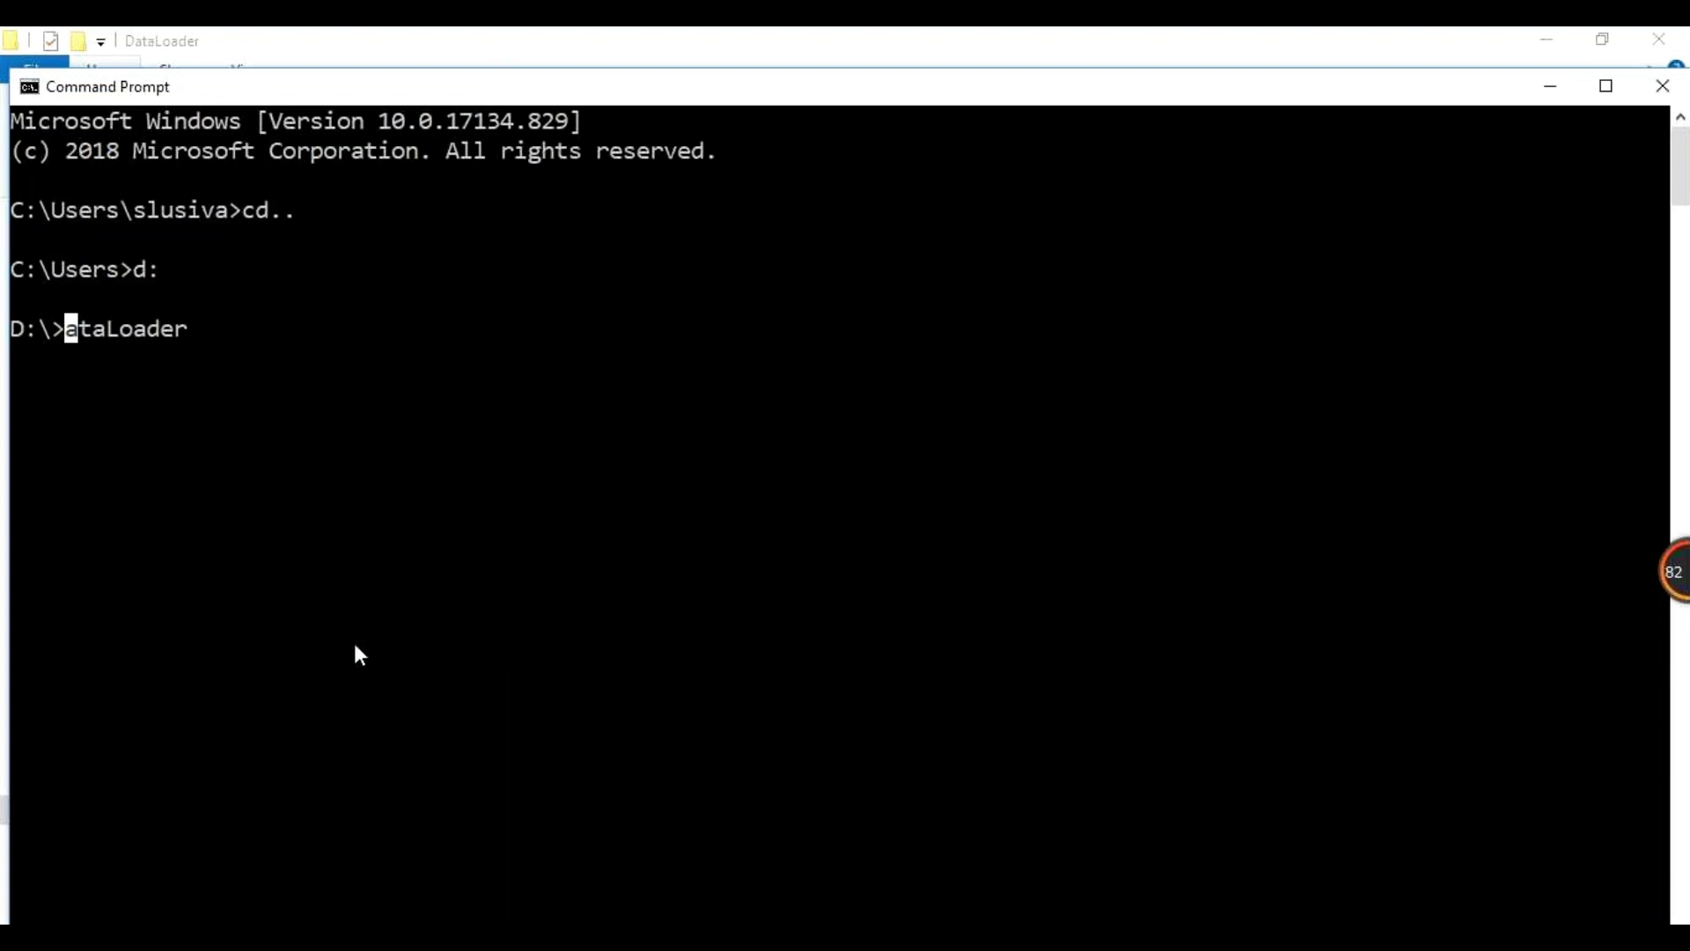
Complete the line as cd DataLoader and run it to enter the DataLoader folder
type("cd ")
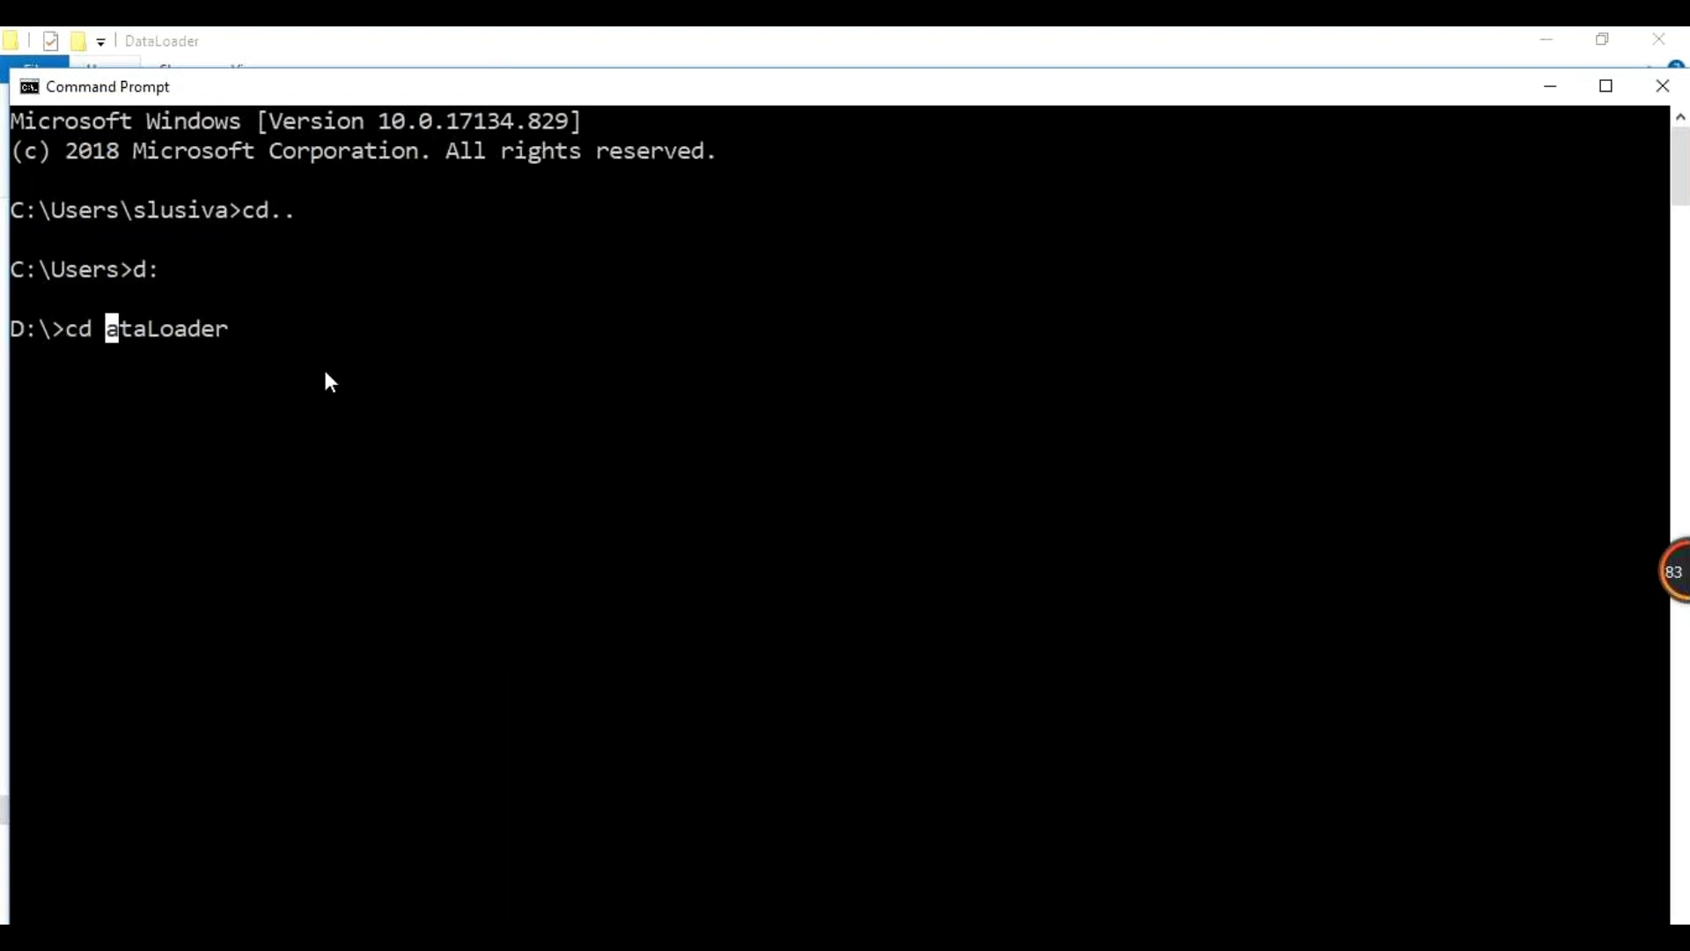
type("D")
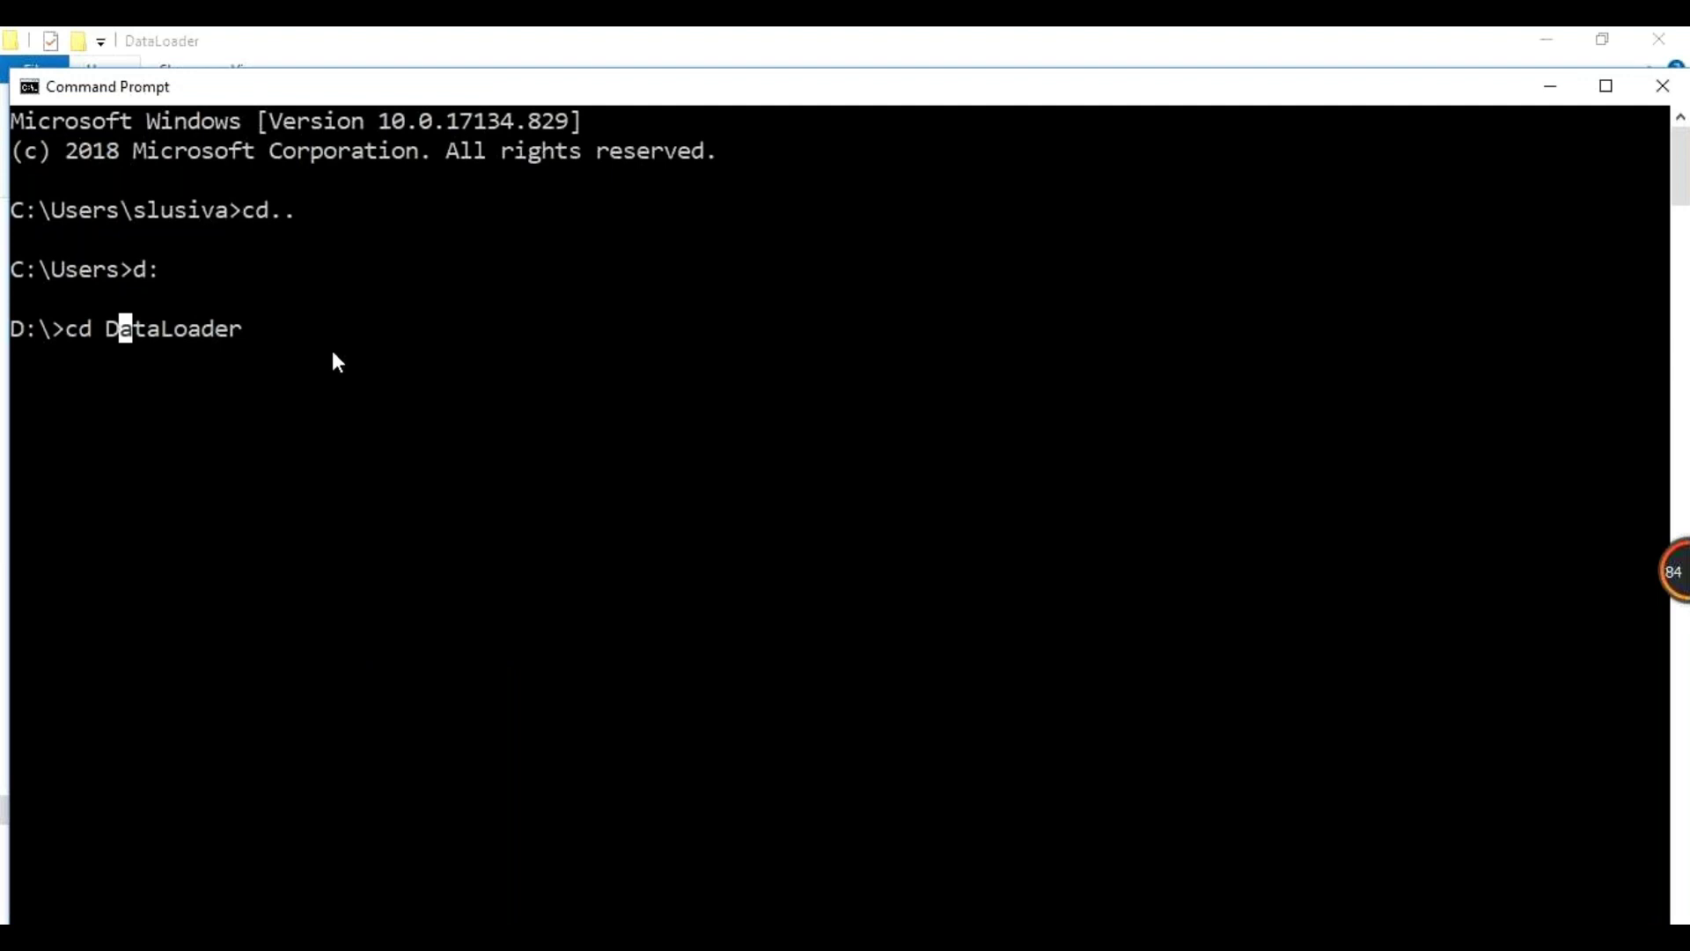
key("Return")
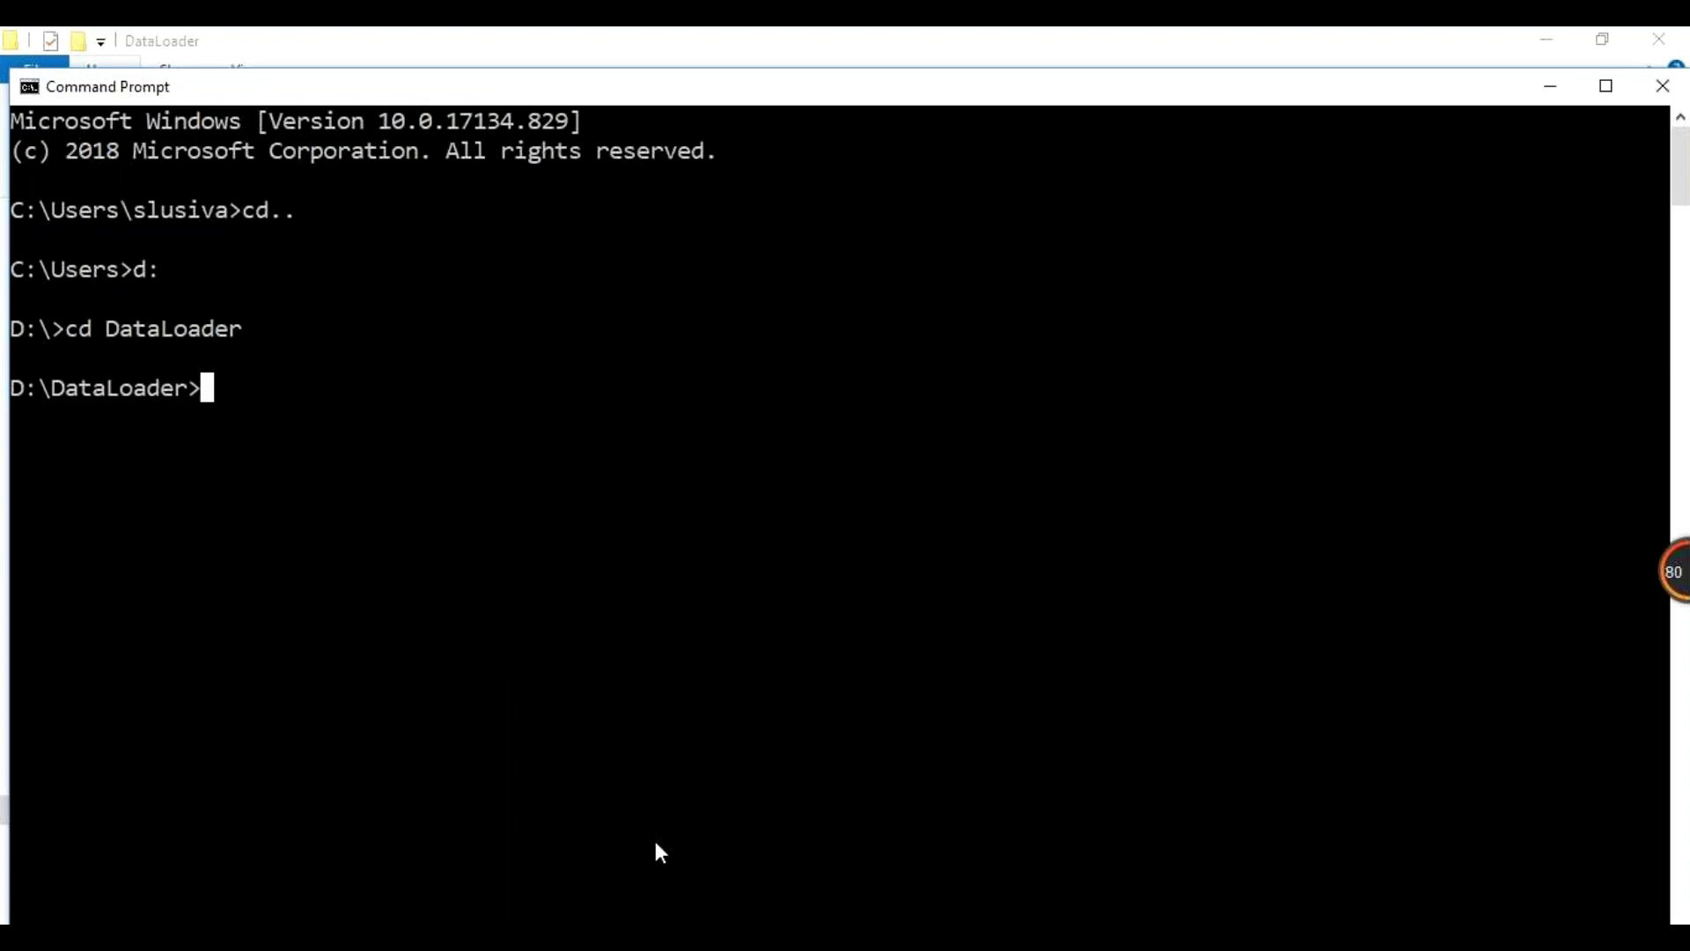
Run the dataloader command from the D:\DataLoader folder to start Data Loader
type("dat")
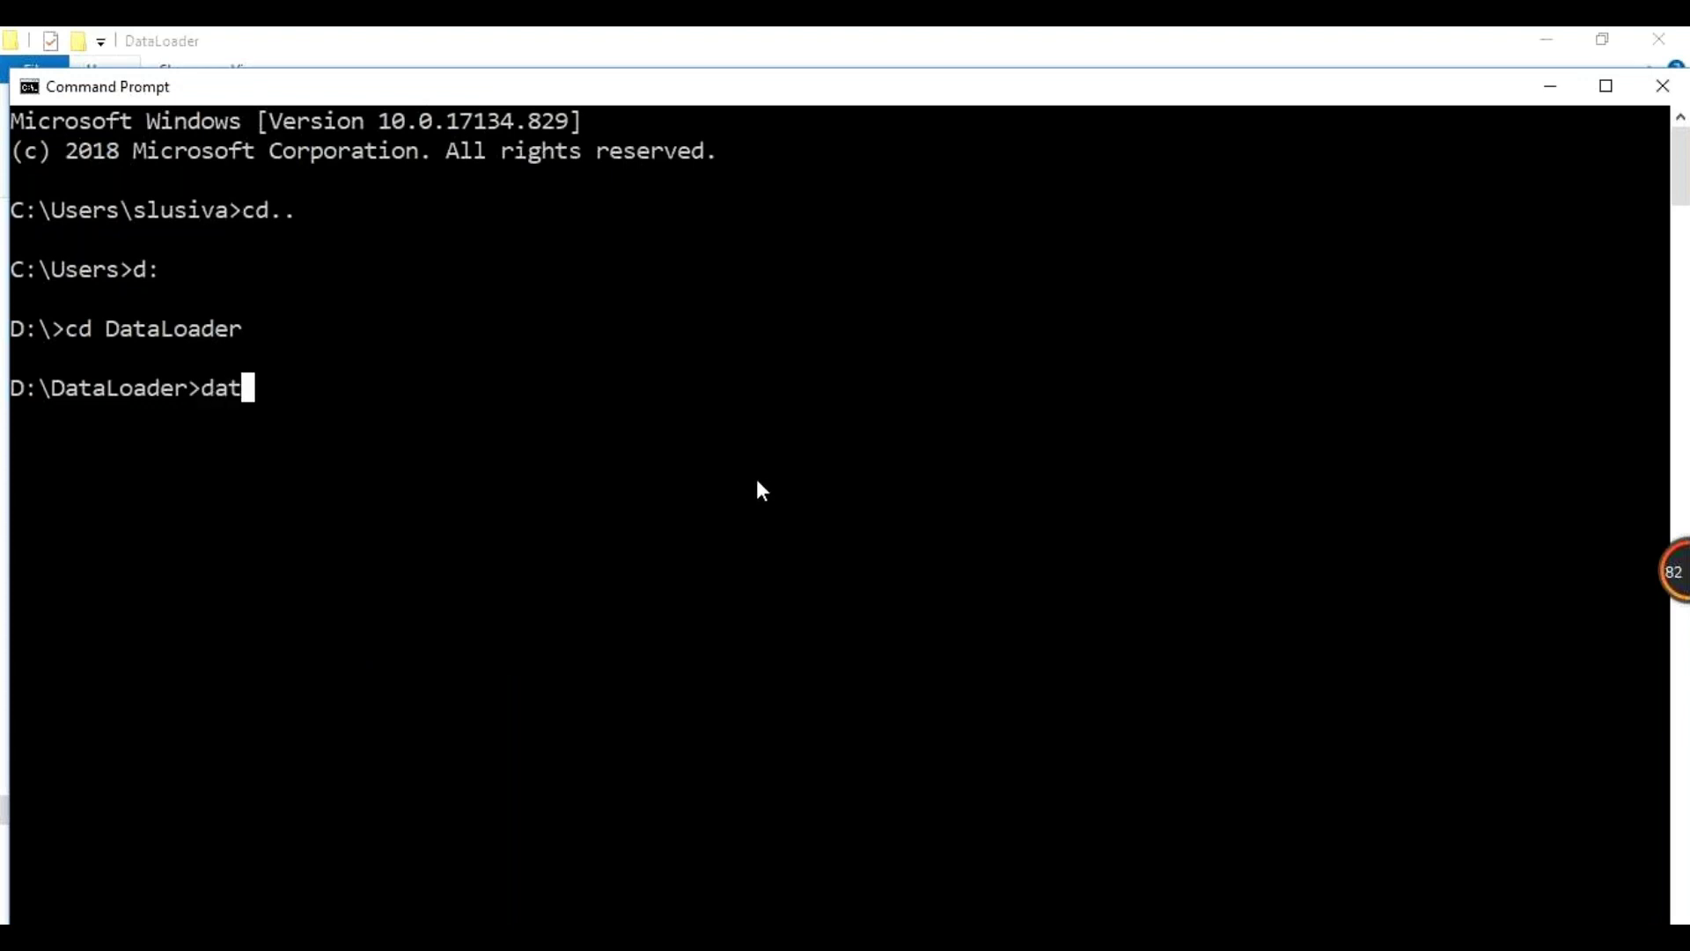
type("aloader")
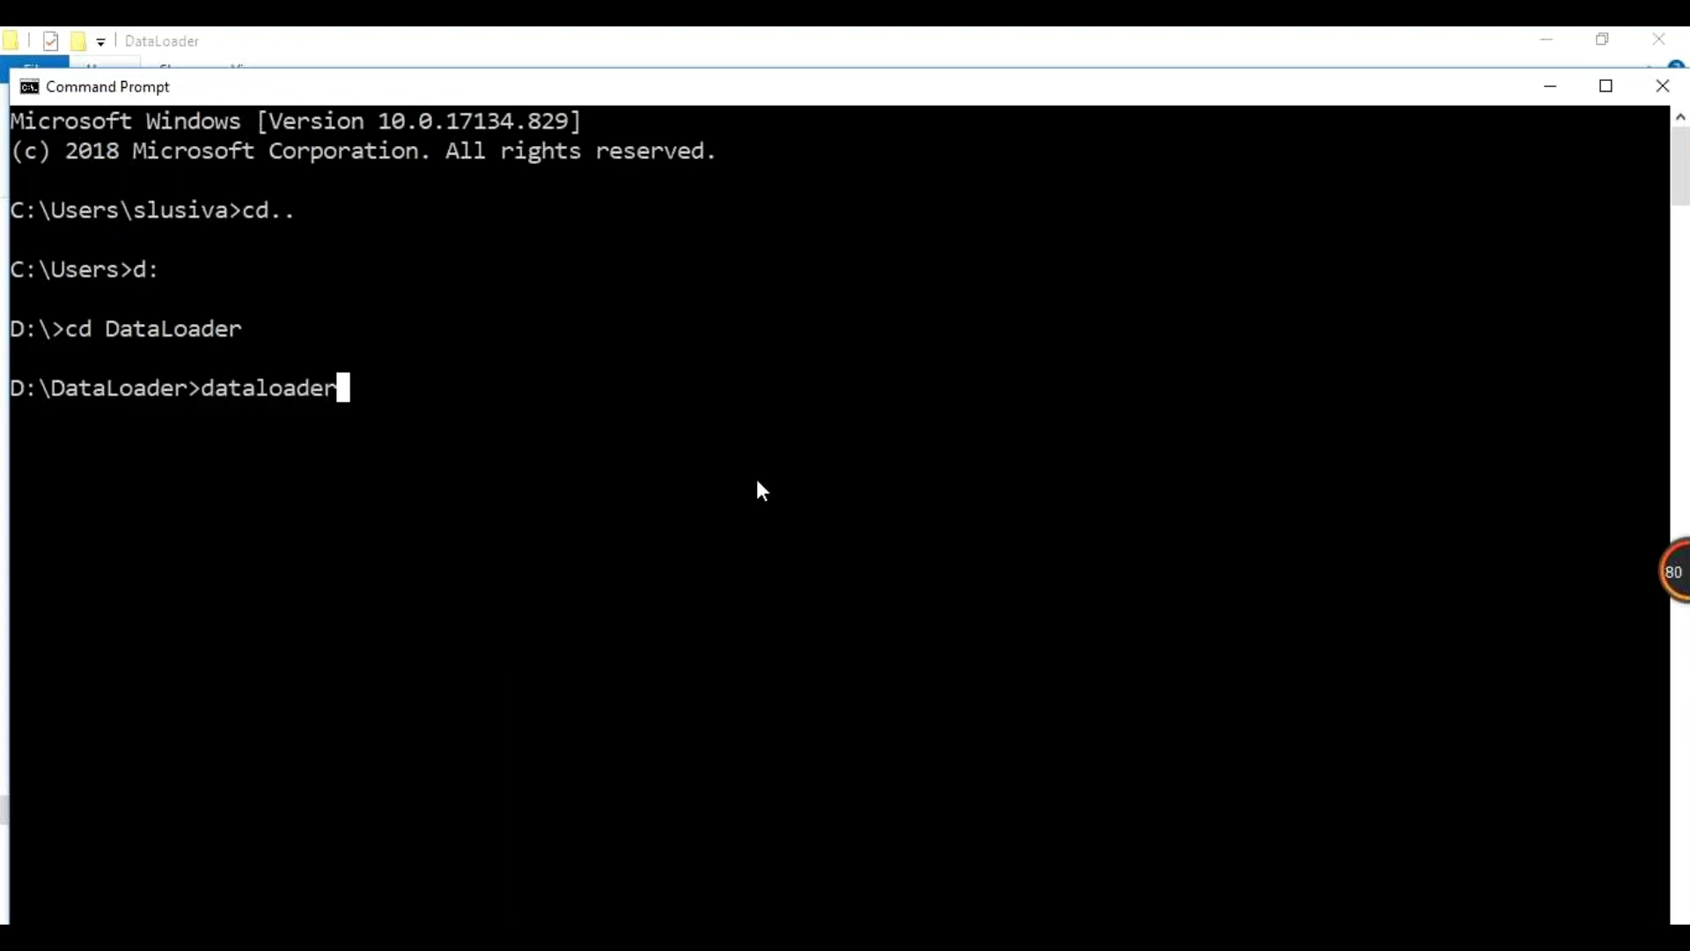
key("Return")
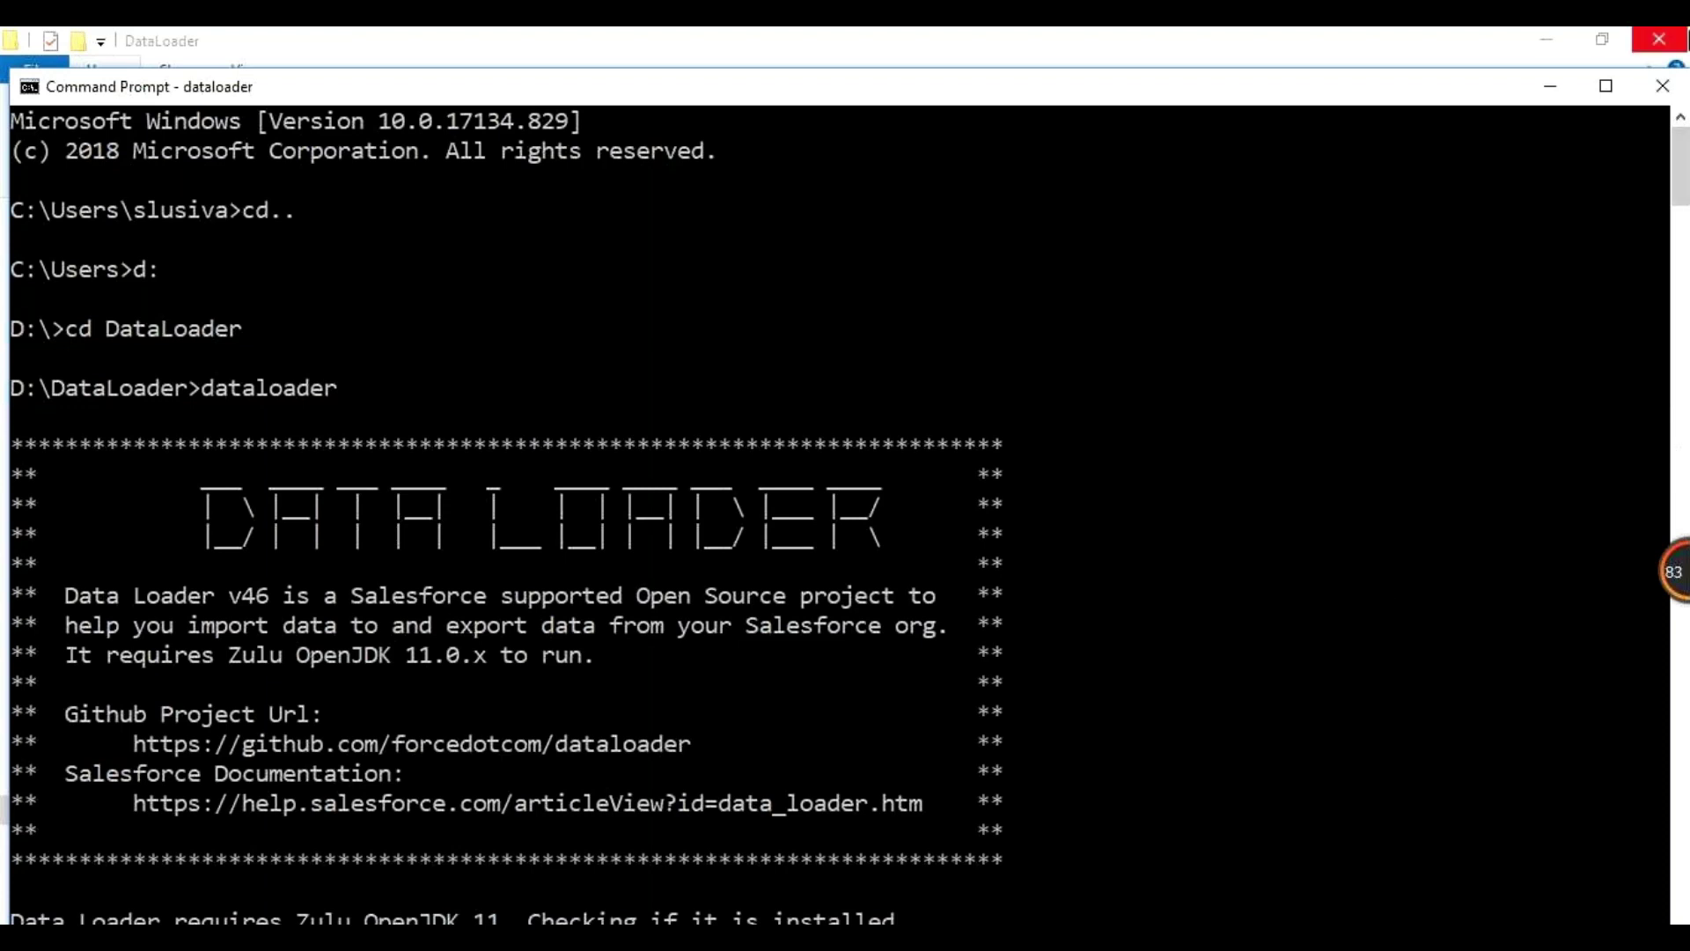
Review the dataloader console output down to the Zulu OpenJDK 11 installation check
left_click_drag(1403, 177, 1424, 294)
left_click(1459, 357)
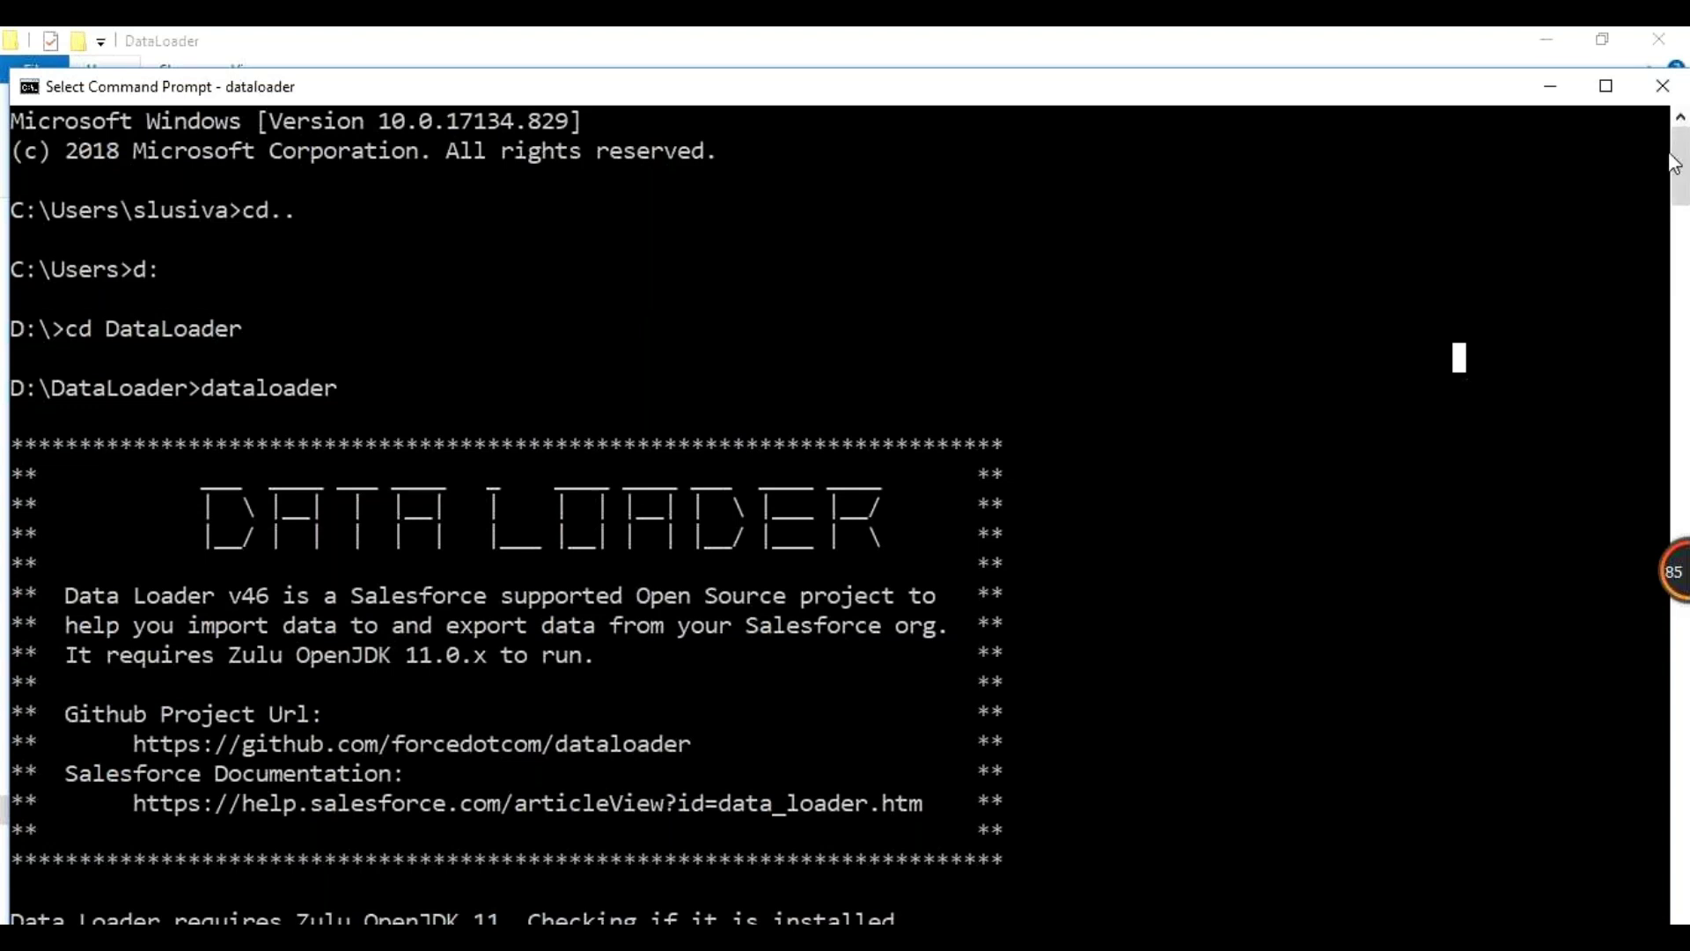
scroll(1681, 165, "down", 8)
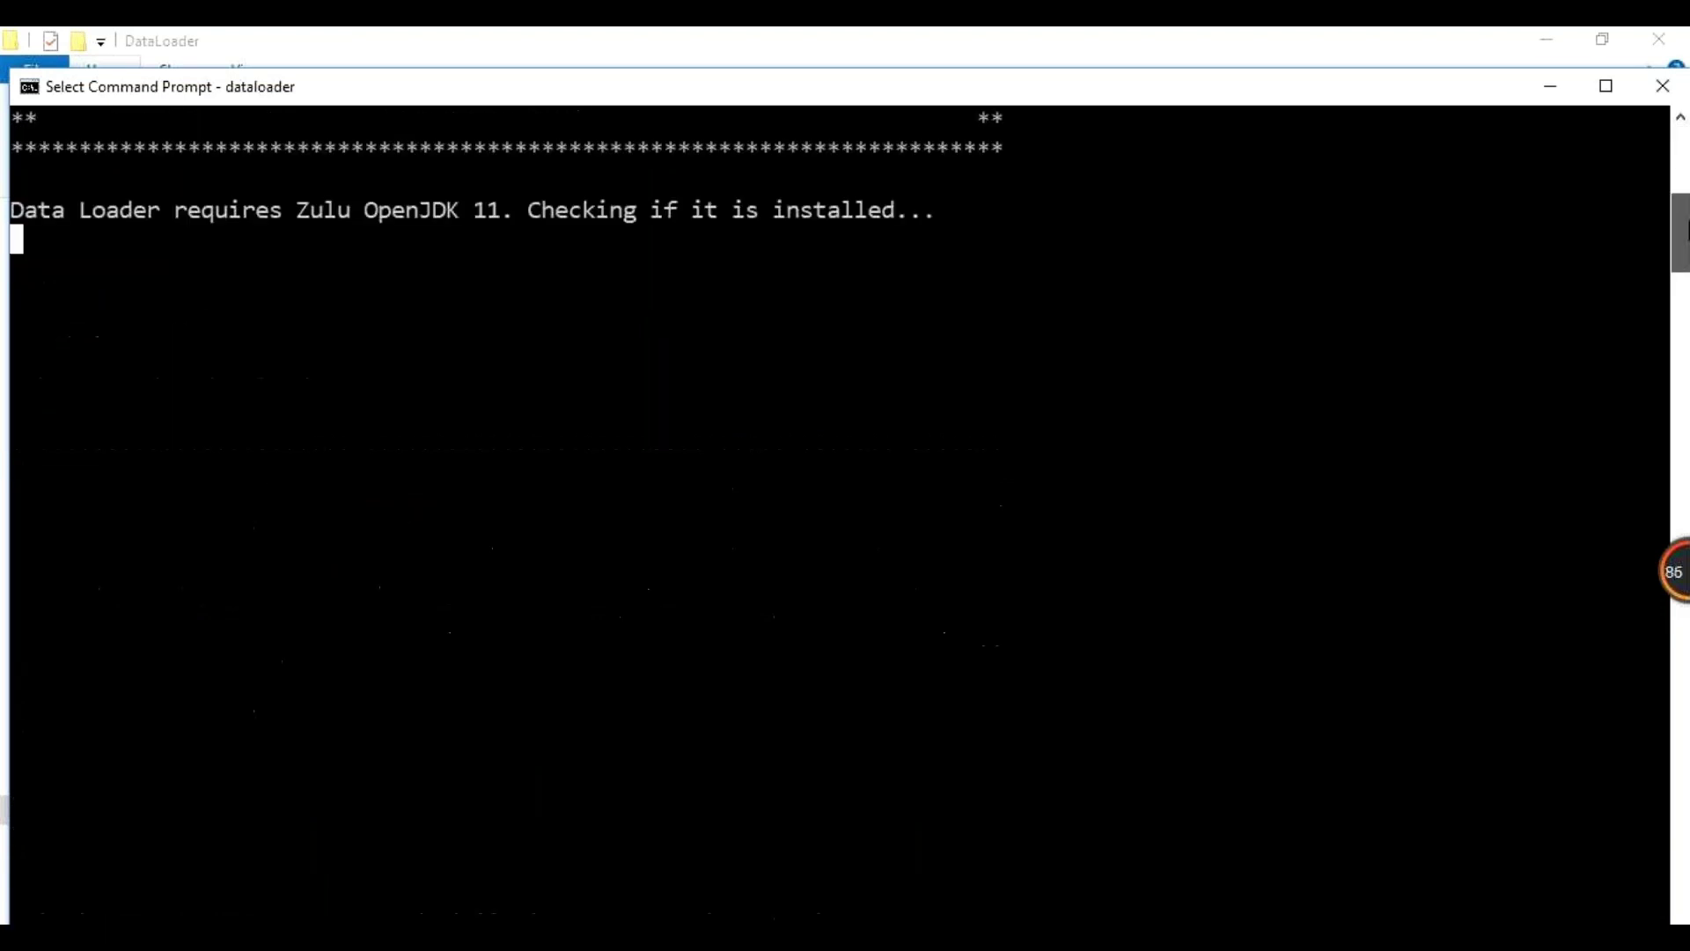
scroll(858, 419, "up", 2)
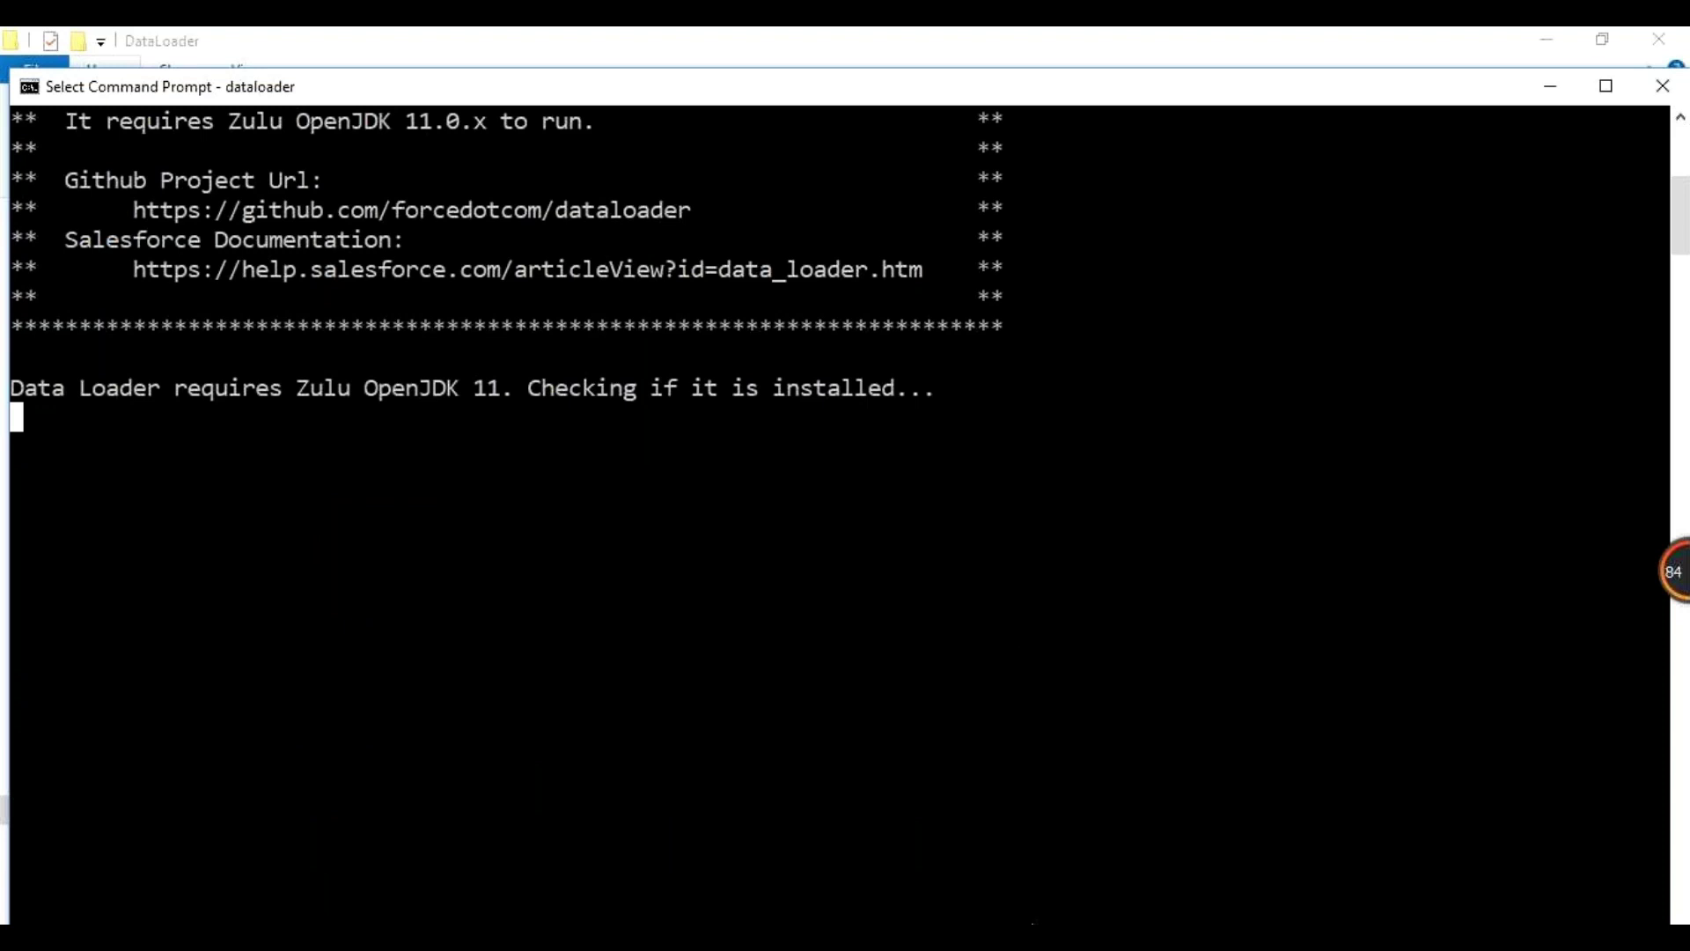
Look at the Data Loader application window, and return to the Command Prompt to review the entered commands from the start
mouse_move(1002, 937)
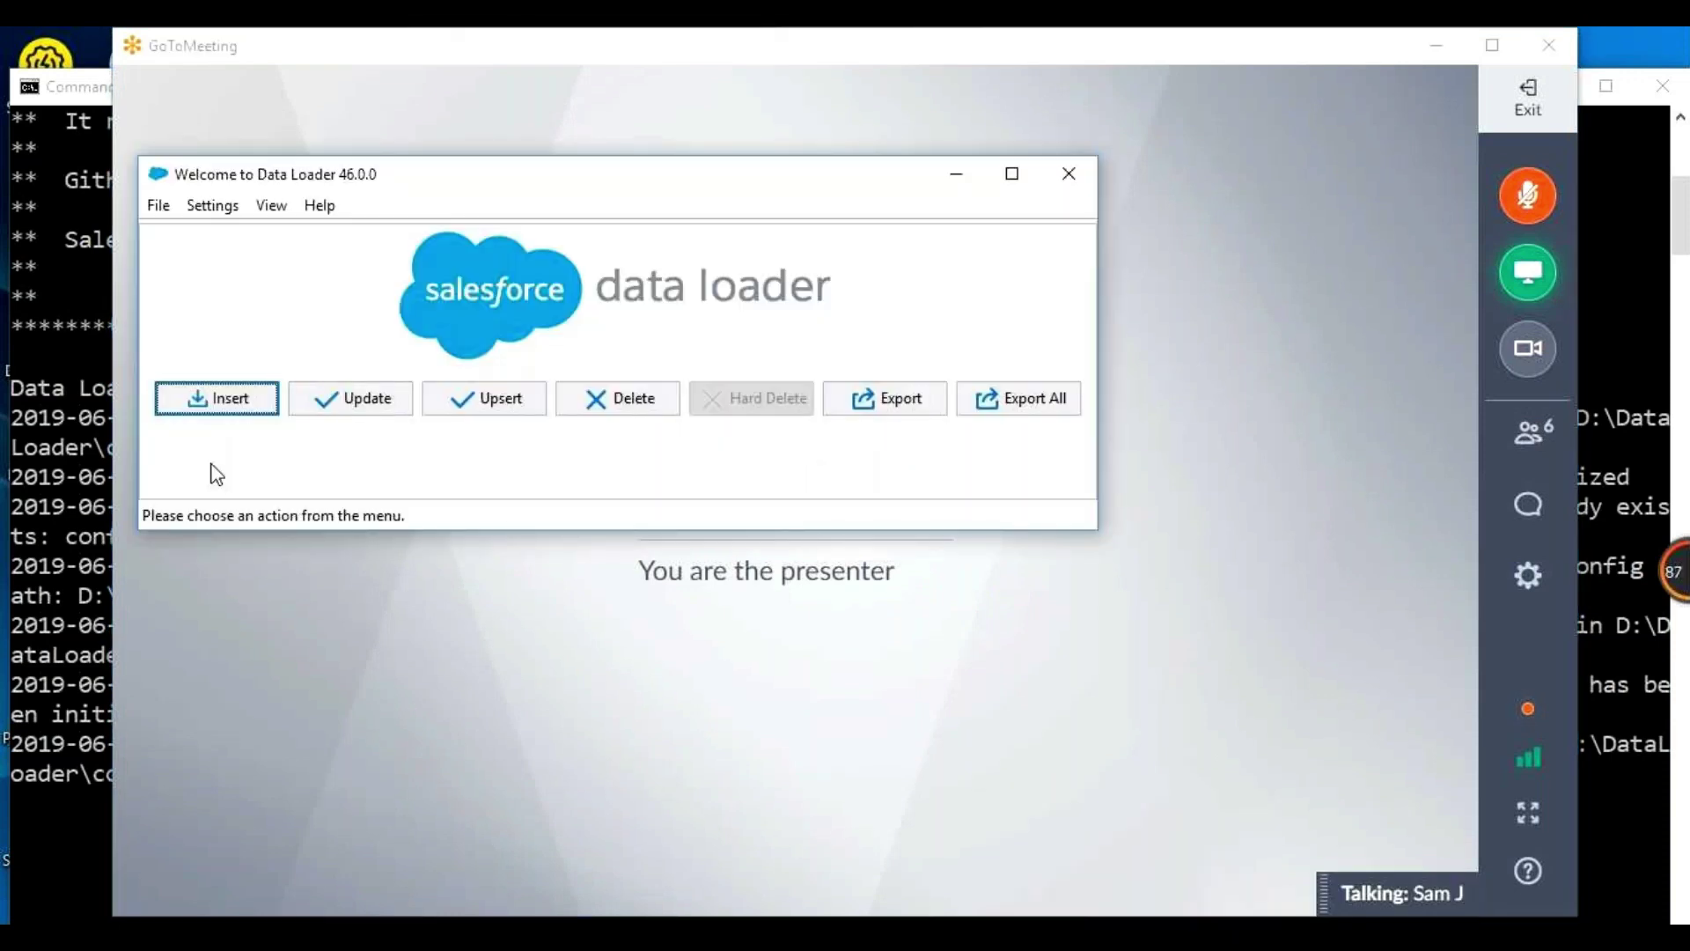
left_click(60, 566)
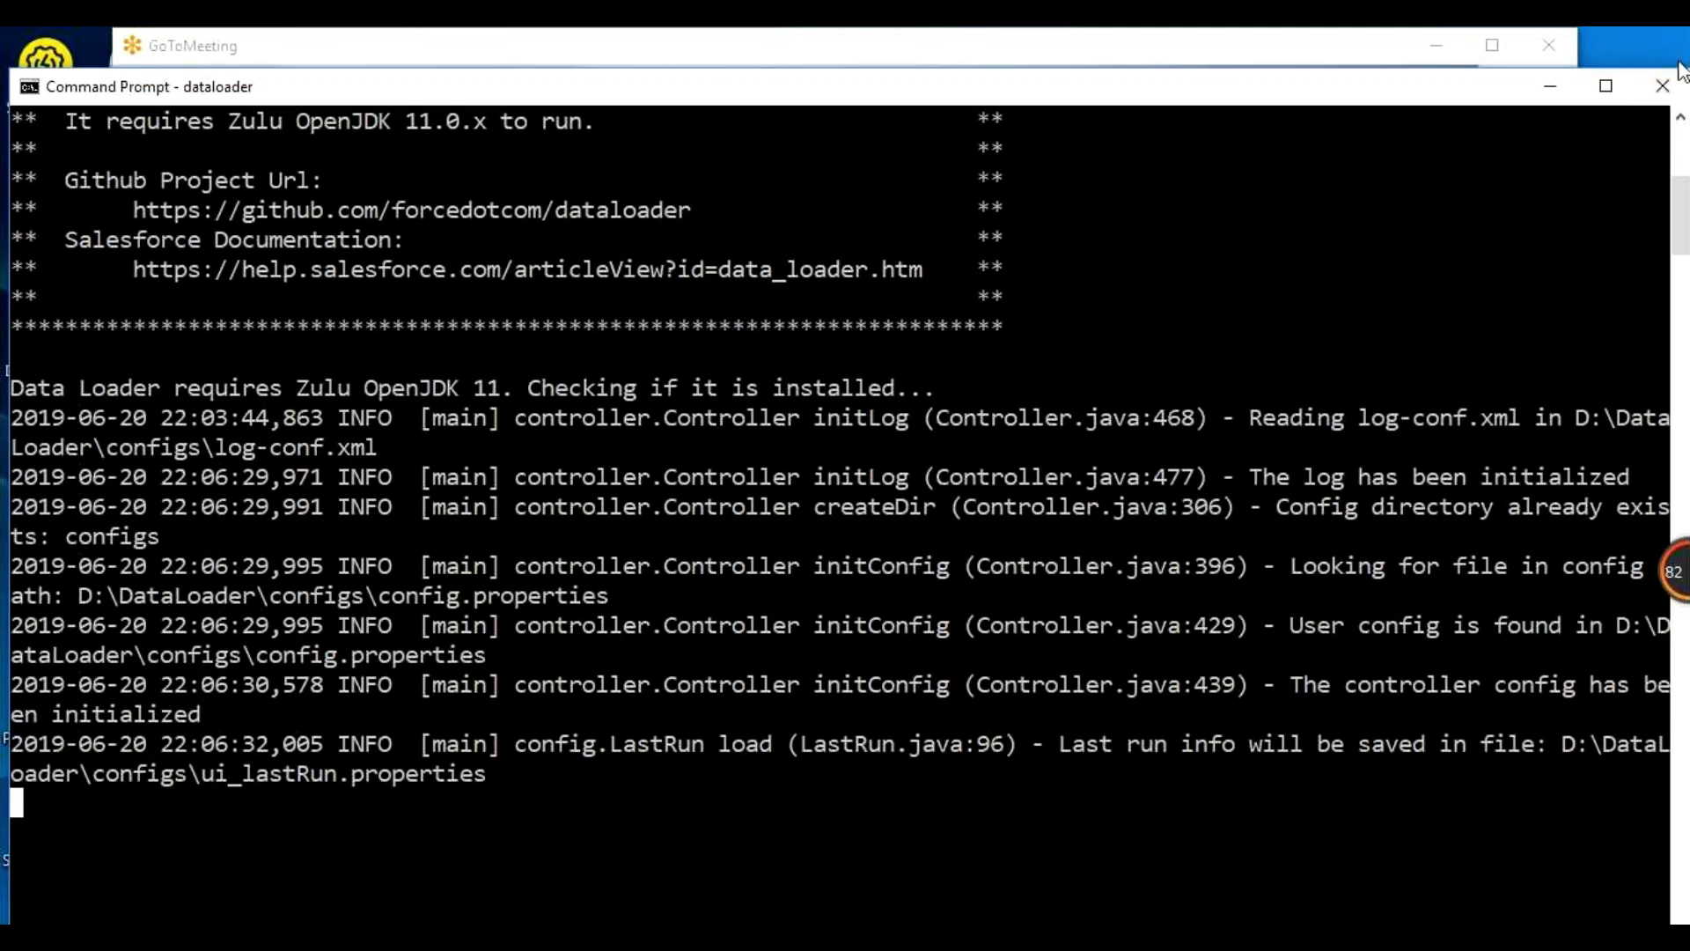
left_click(1678, 145)
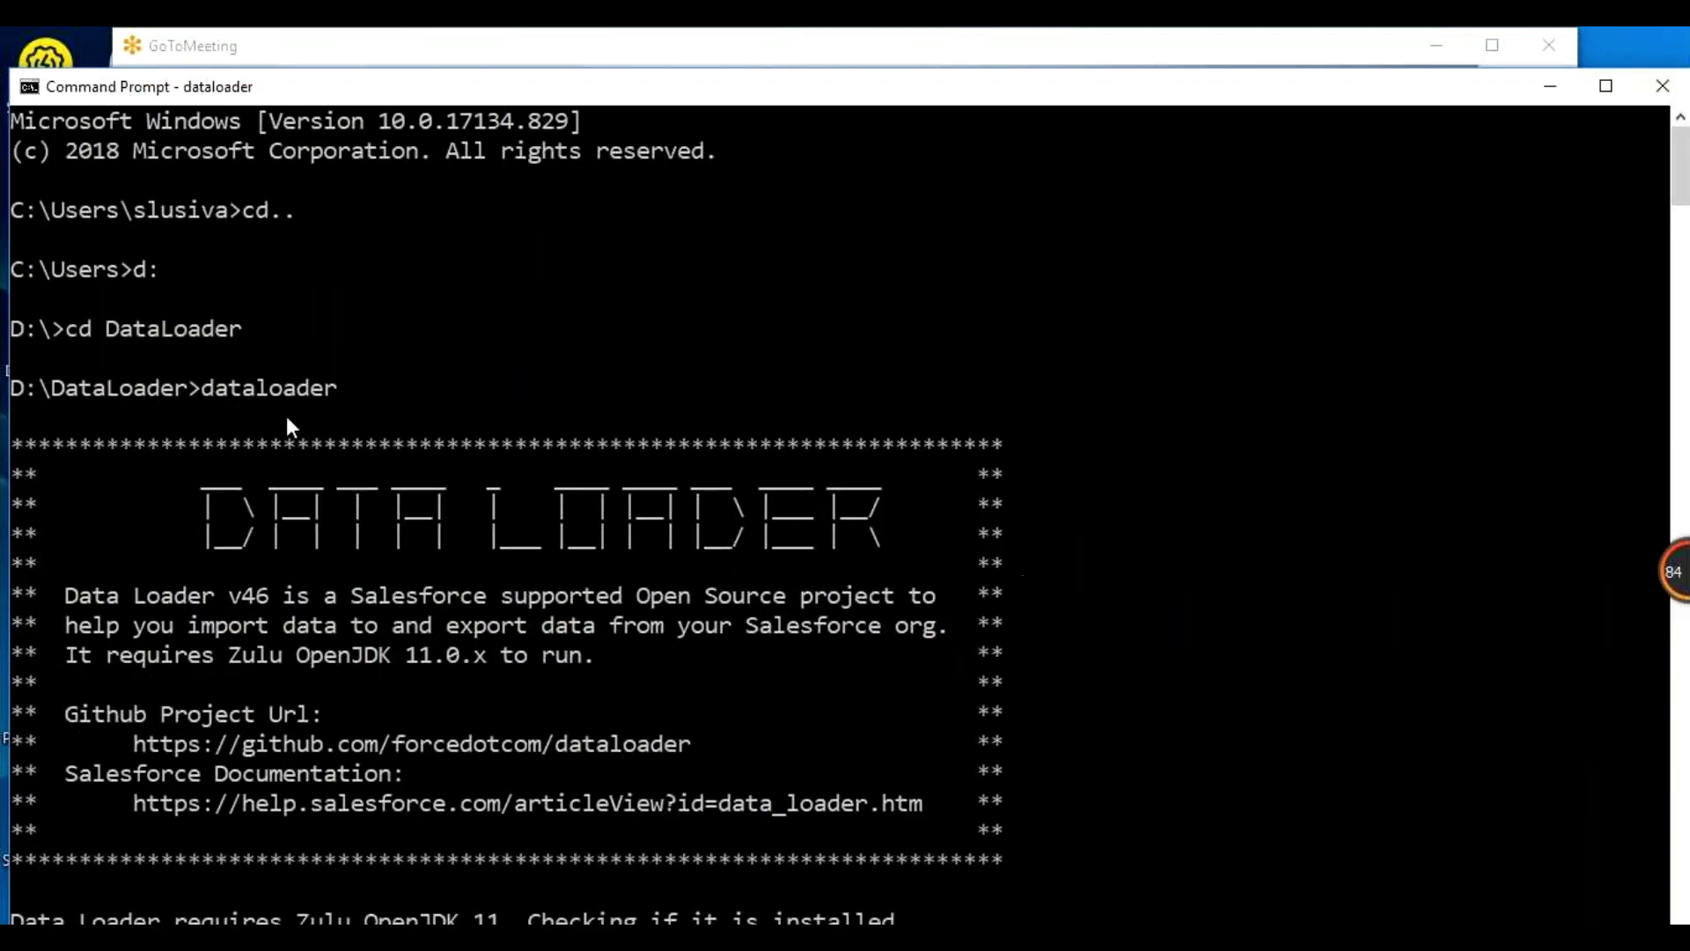